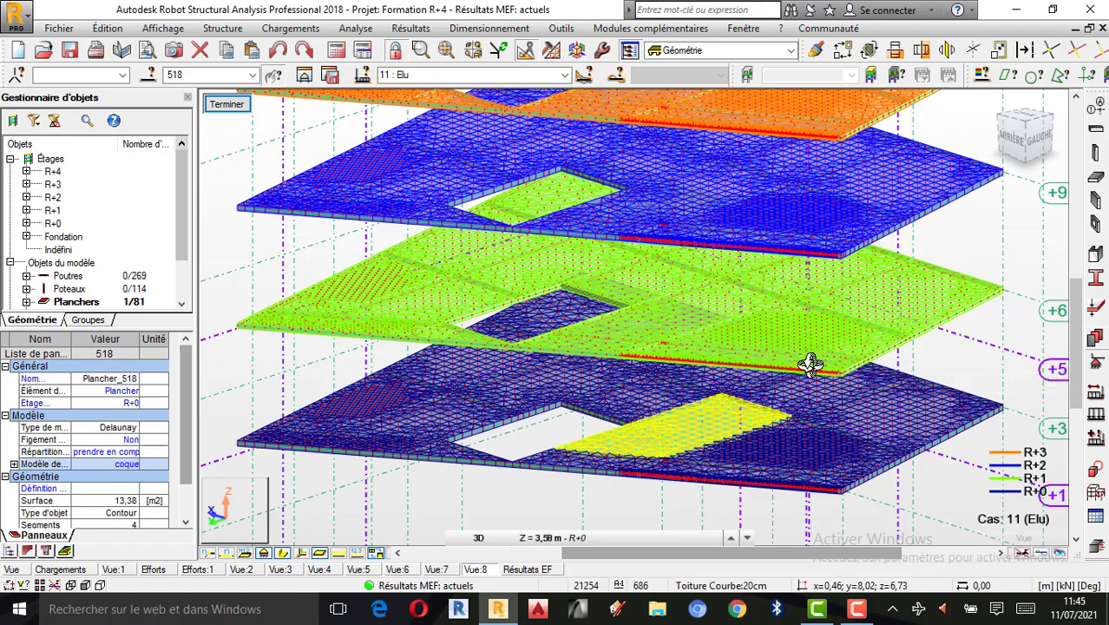
left_click_drag(815, 367, 747, 376)
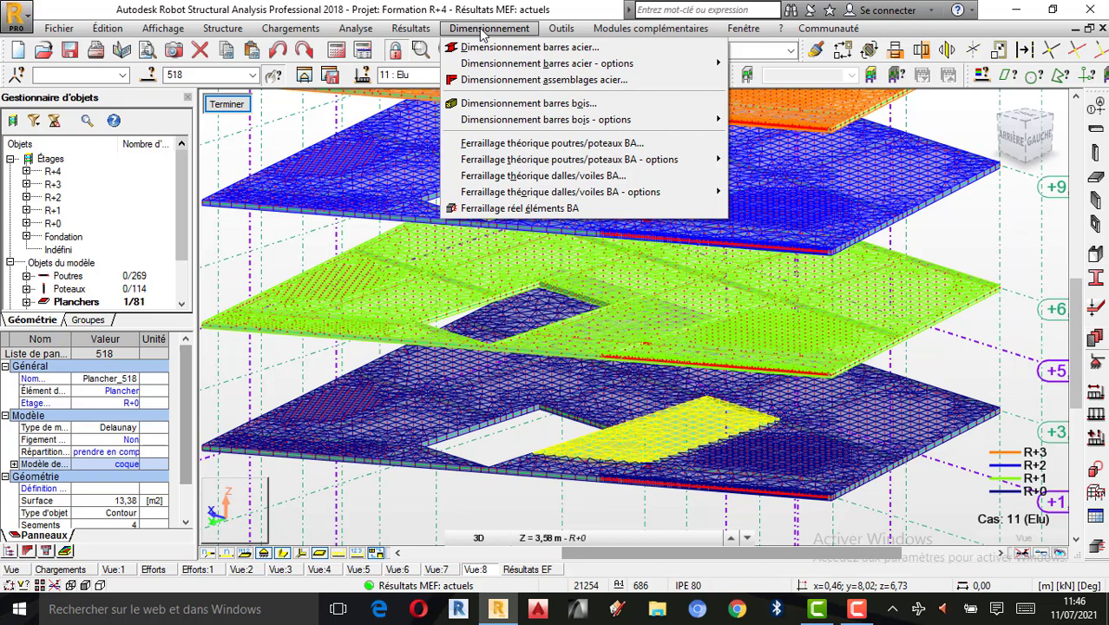
left_click(228, 31)
left_click(229, 31)
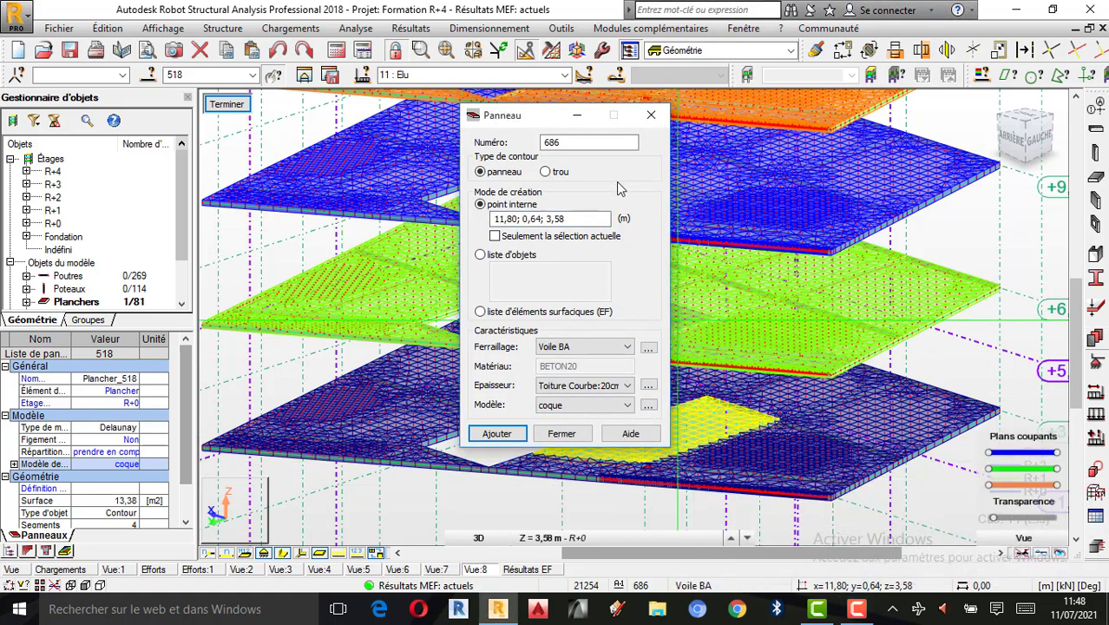
left_click(602, 219)
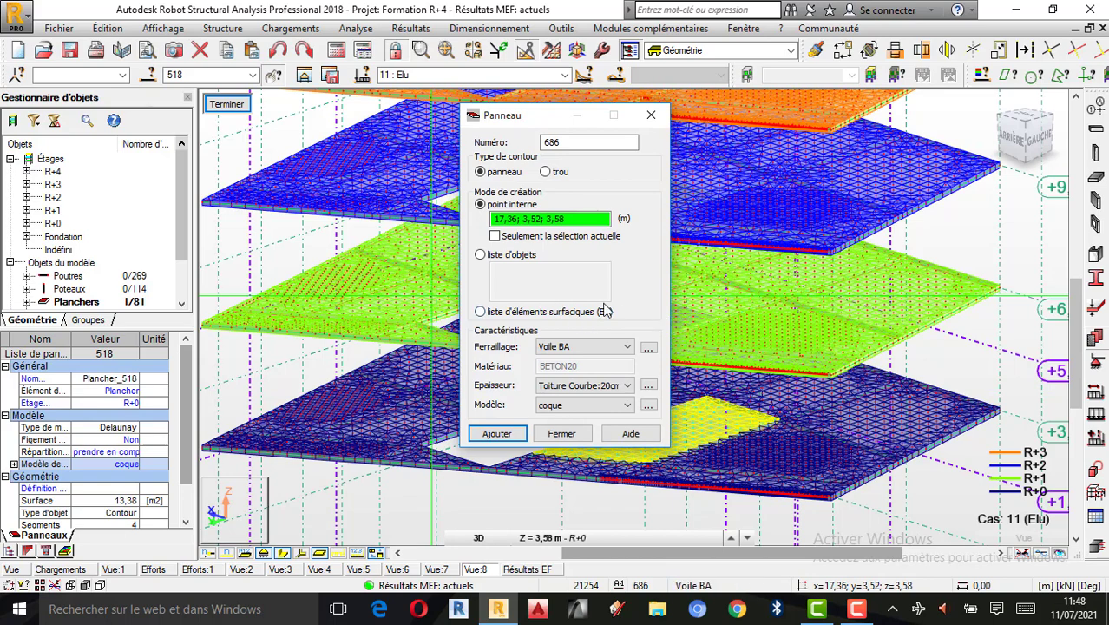
left_click(651, 117)
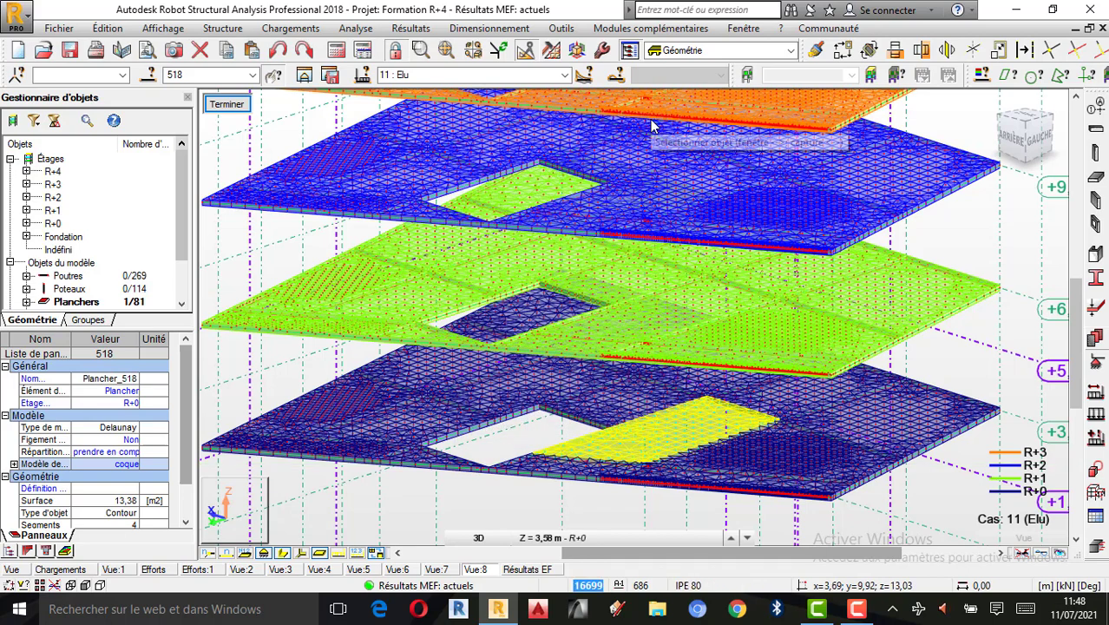
Step: Open the Voile BA reinforcement type for editing from the regulatory parameters for theoretical slab/wall reinforcement
left_click(477, 33)
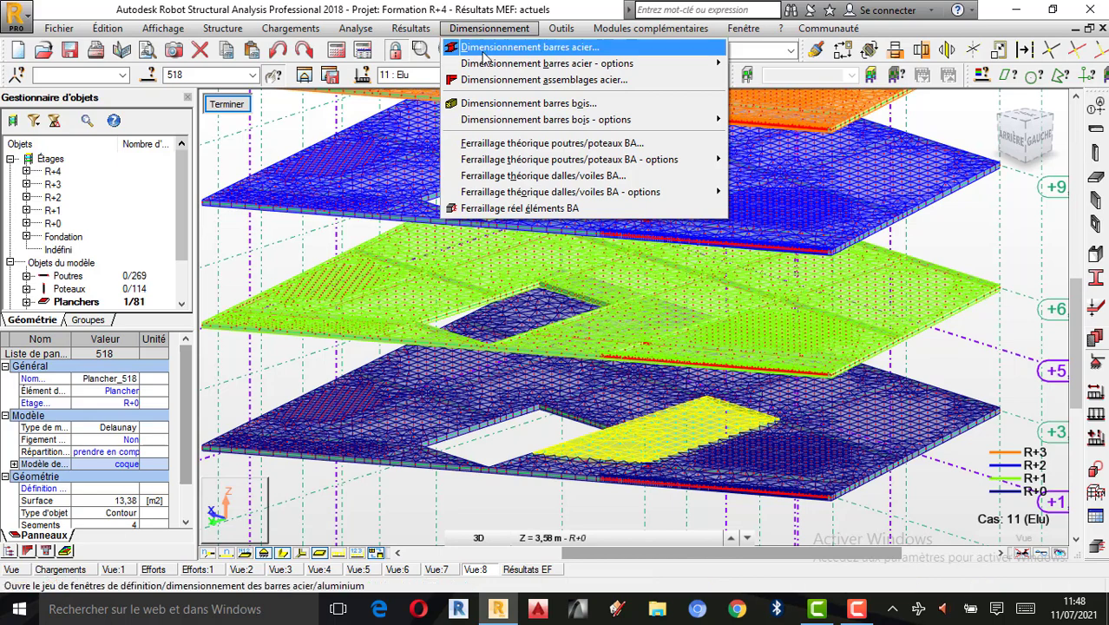
mouse_move(487, 68)
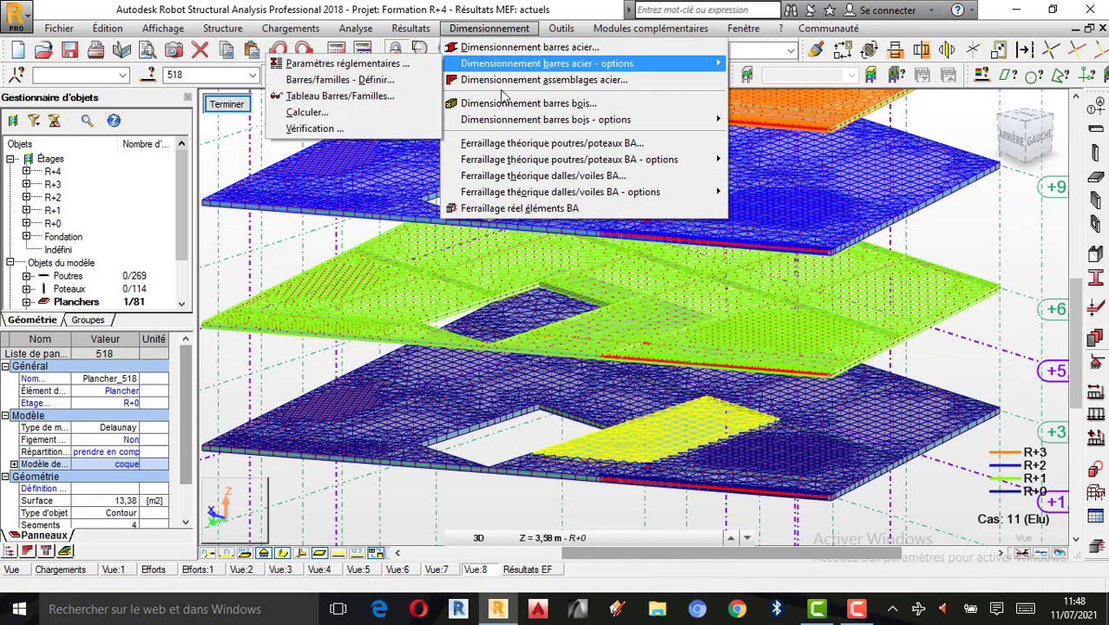
mouse_move(563, 192)
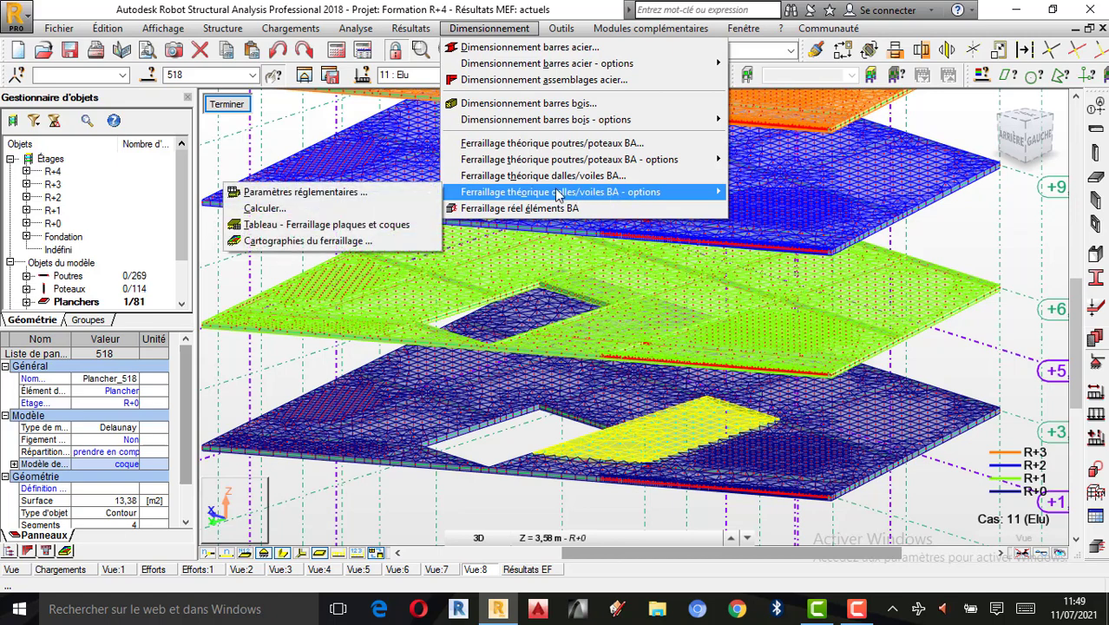
left_click(358, 192)
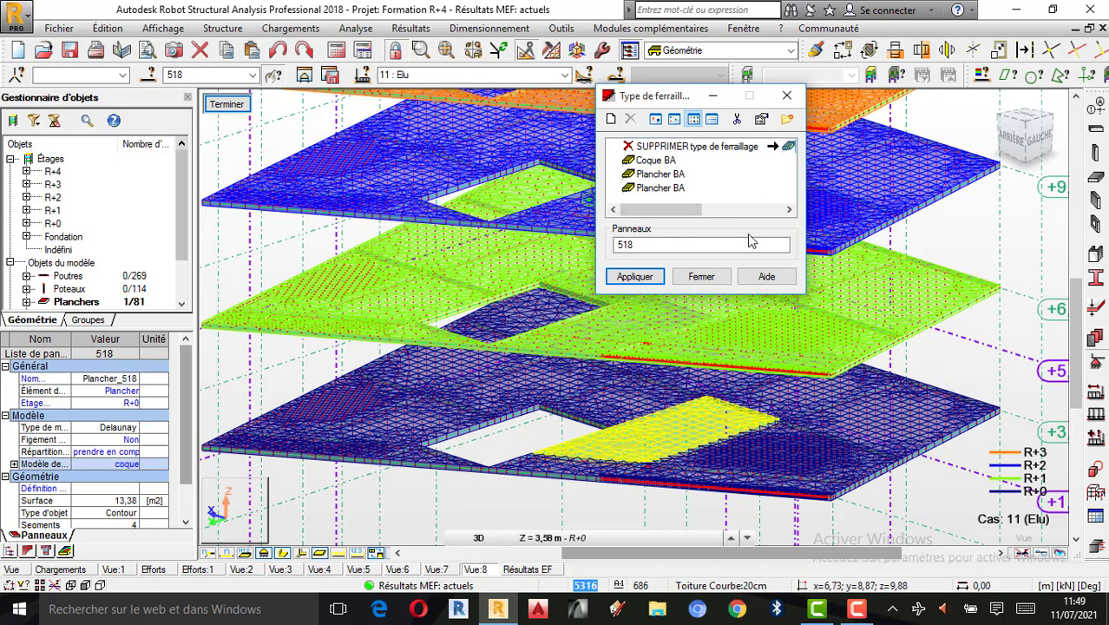
left_click(788, 210)
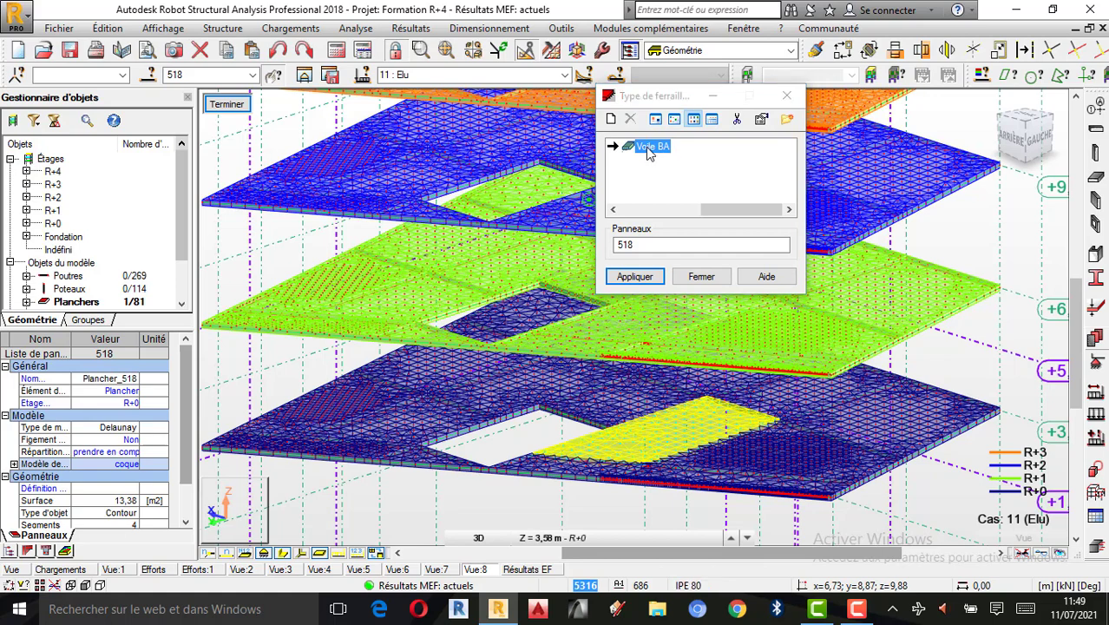
double_click(647, 149)
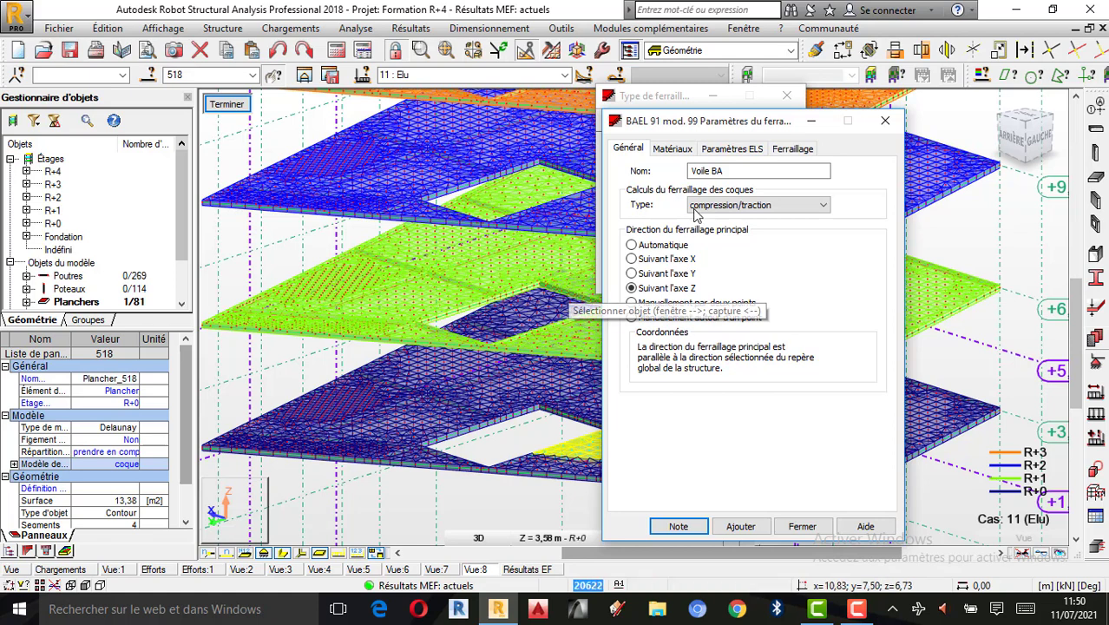
Step: Set the shell reinforcement calculation type to flexion simple and the main reinforcement direction to Automatique
left_click(812, 207)
left_click(752, 231)
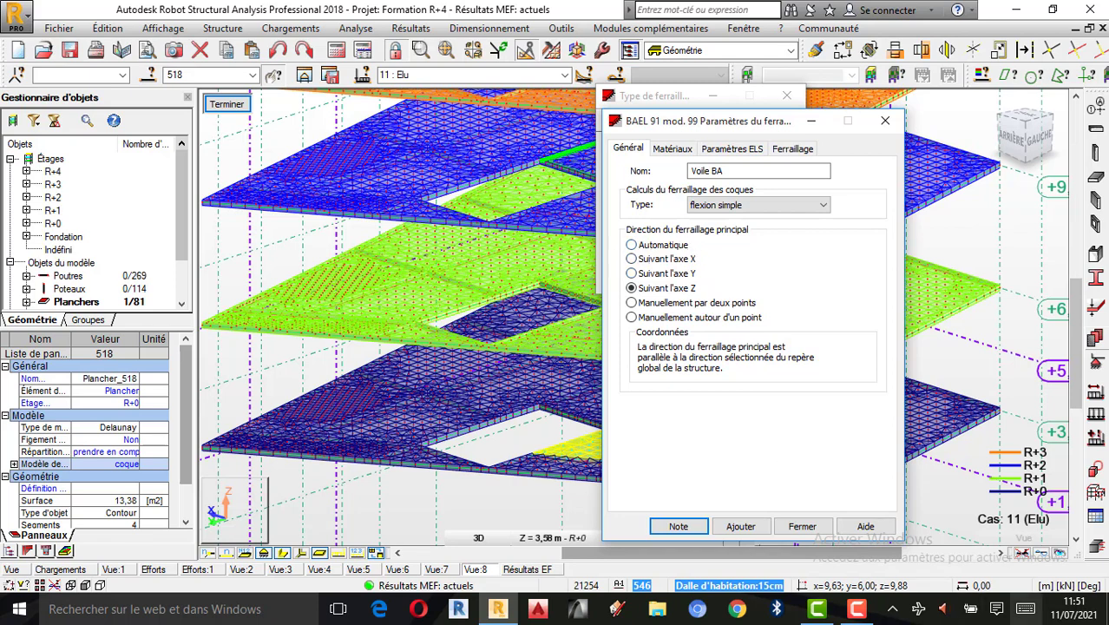
key("F9")
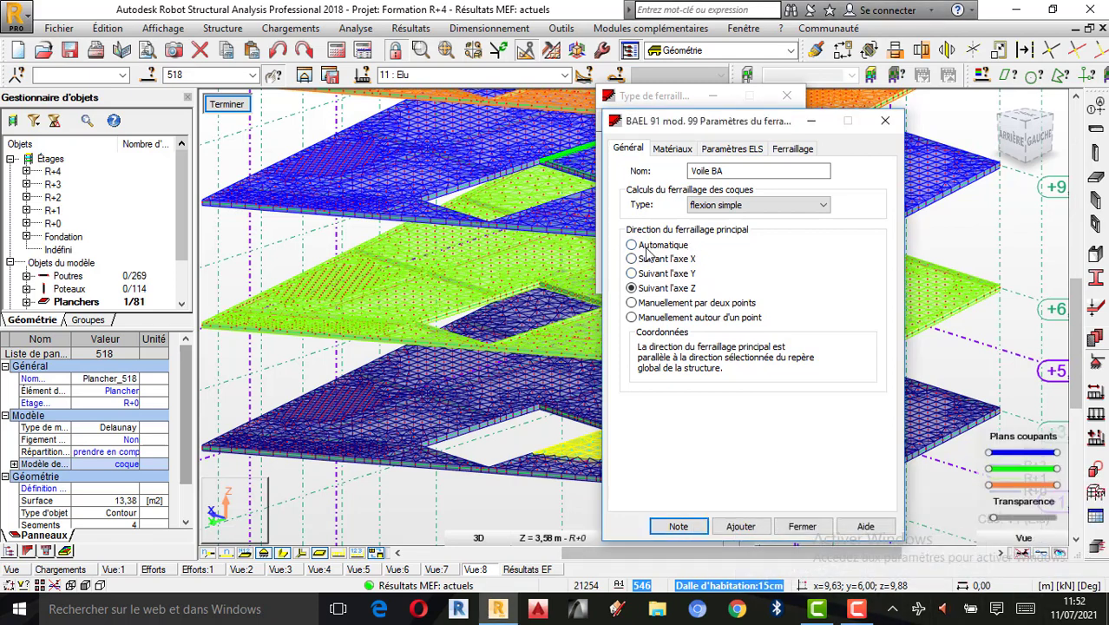
left_click(649, 248)
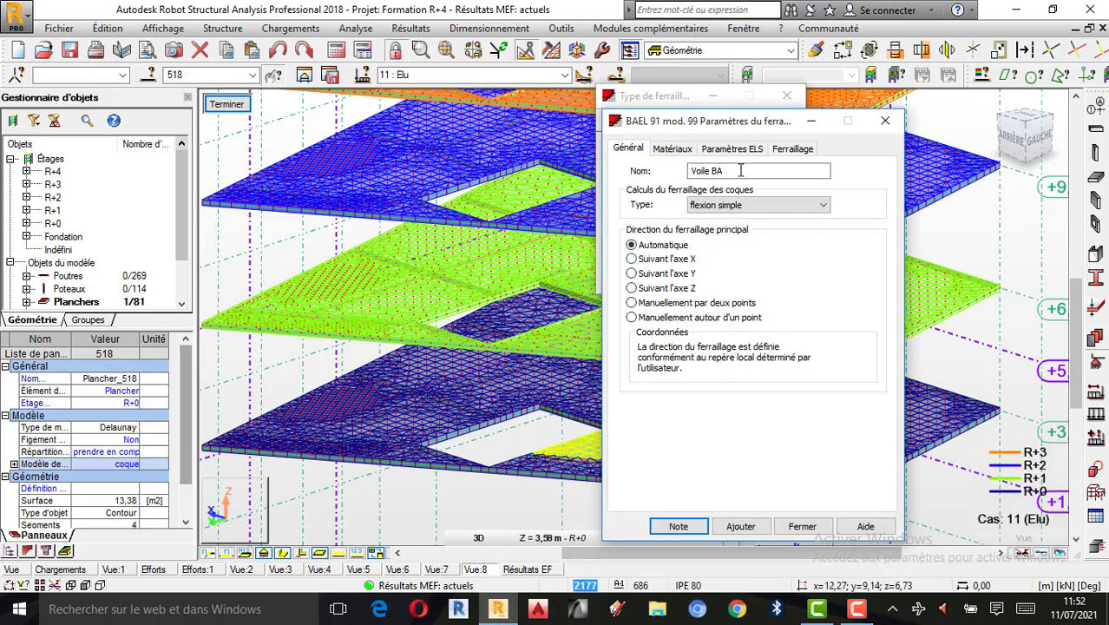
Step: Name the reinforcement type "Dalle la Plus Chargée"
left_click_drag(739, 171, 577, 175)
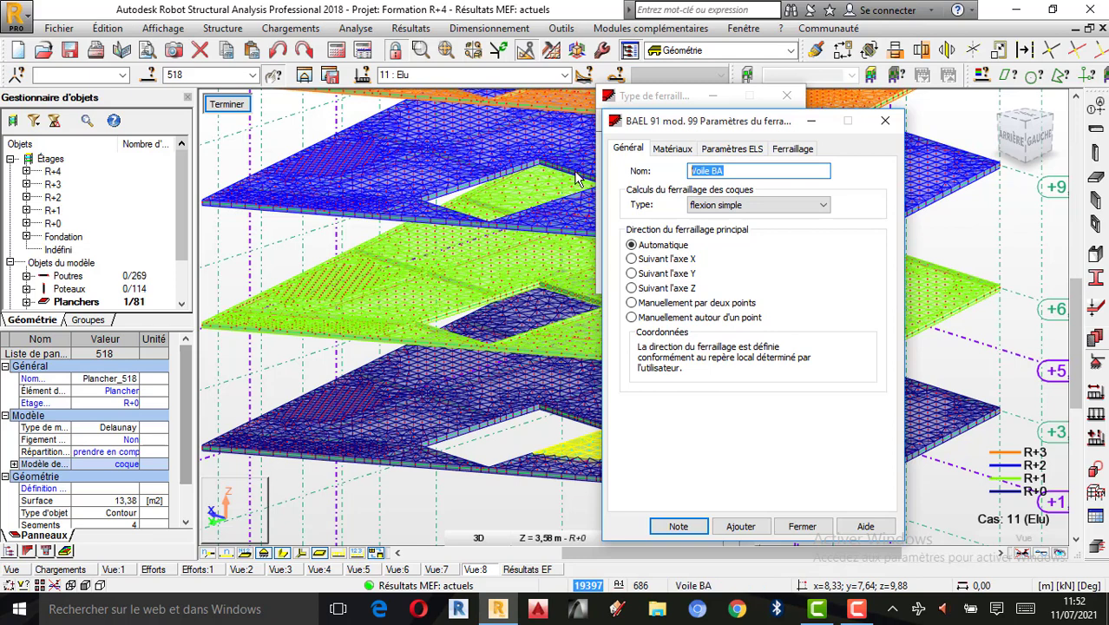
type("D")
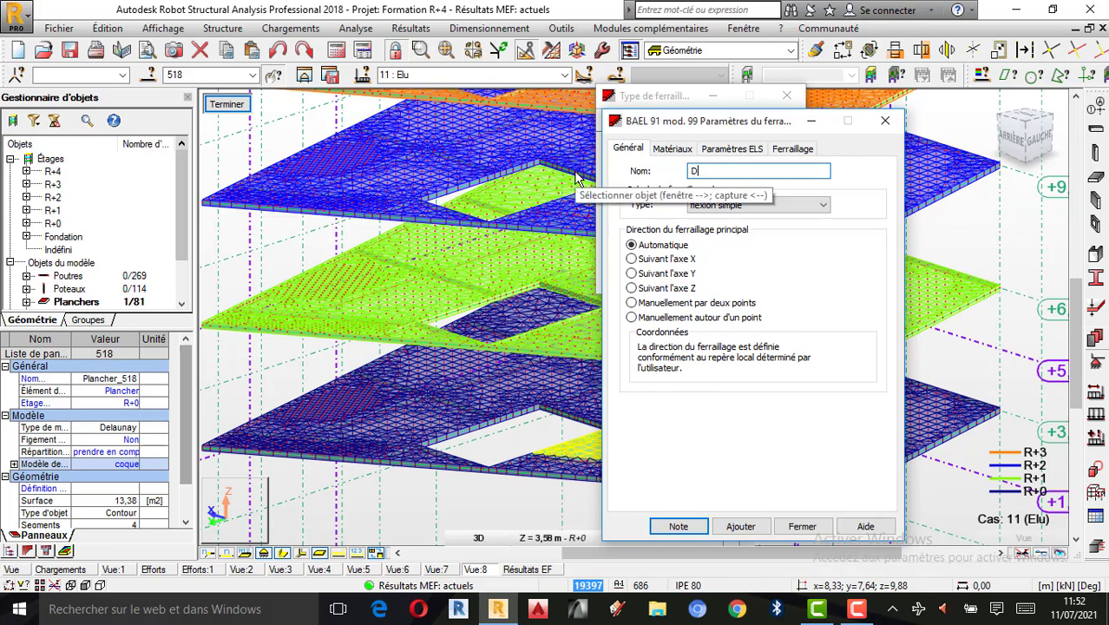
type("al")
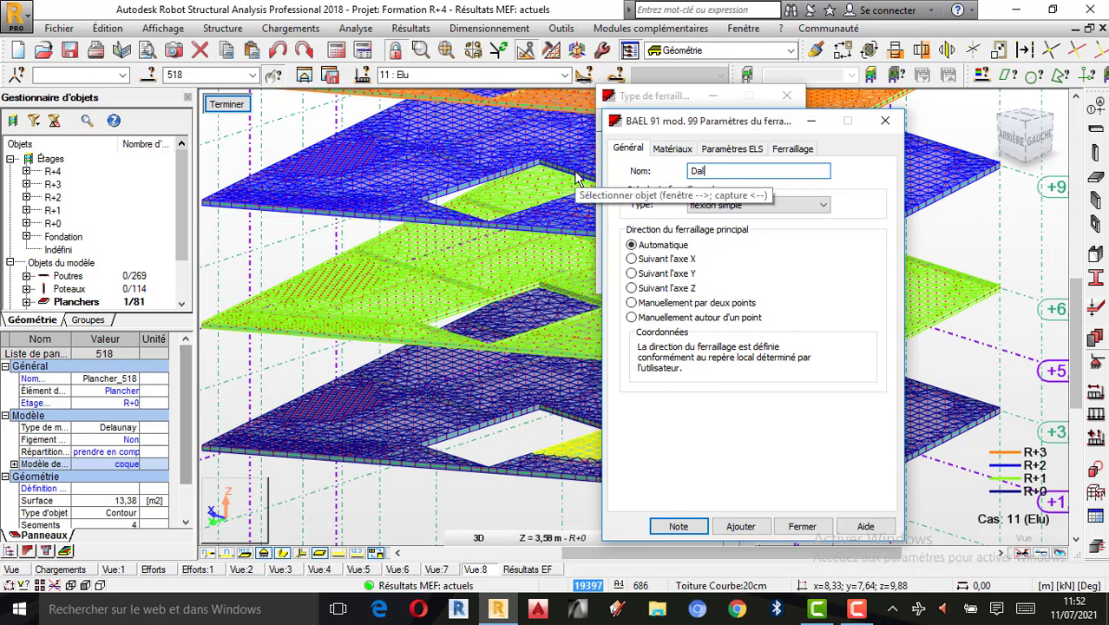
type("le l")
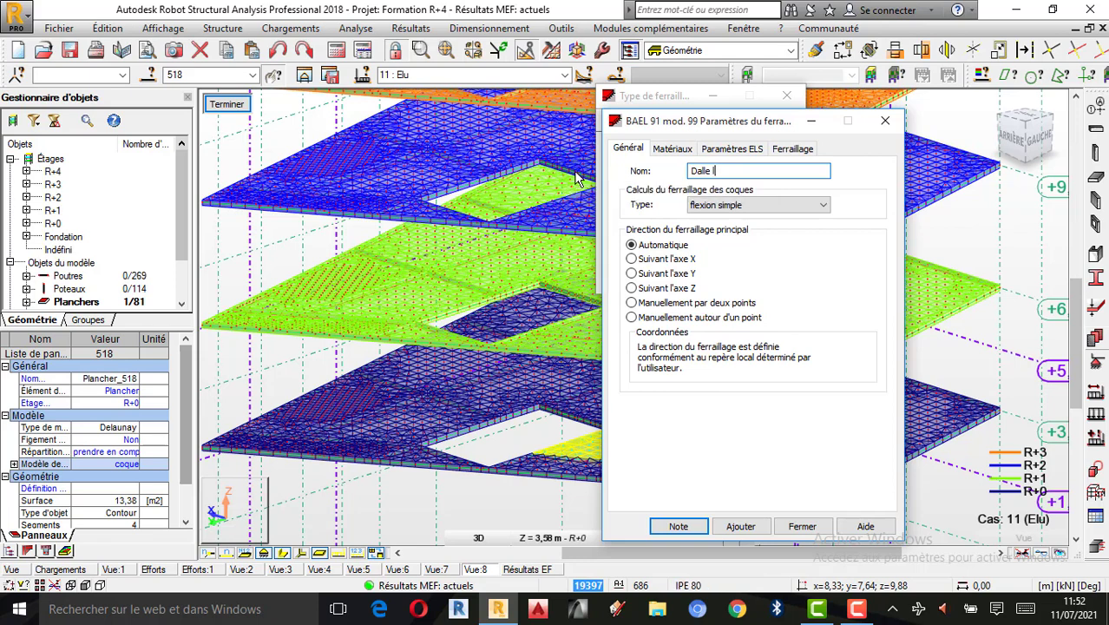
type("a Plu")
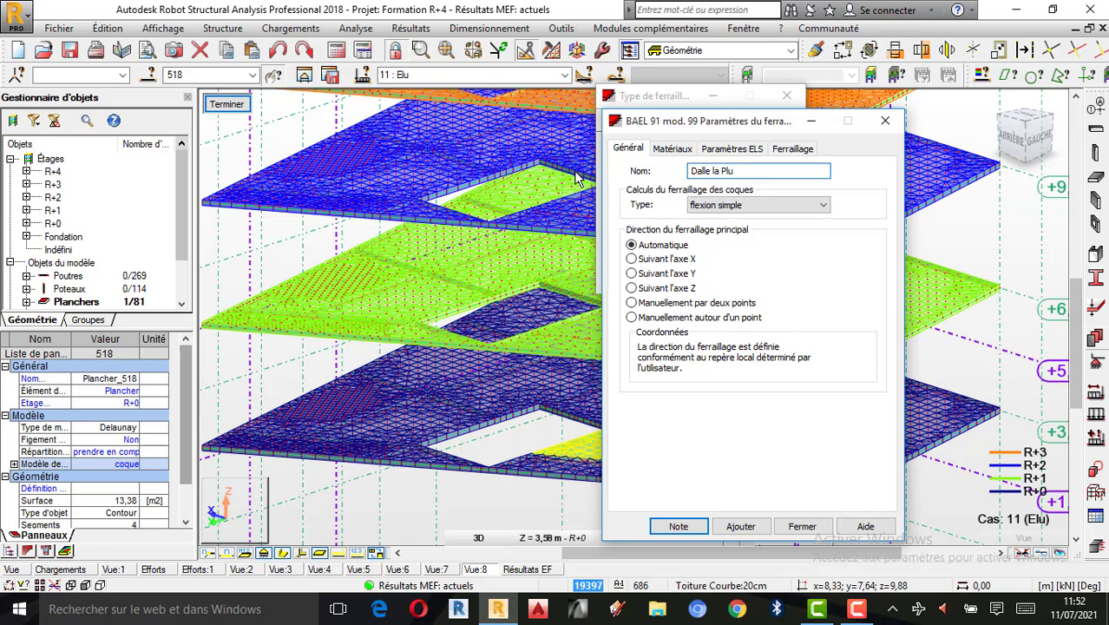
type("s Charg")
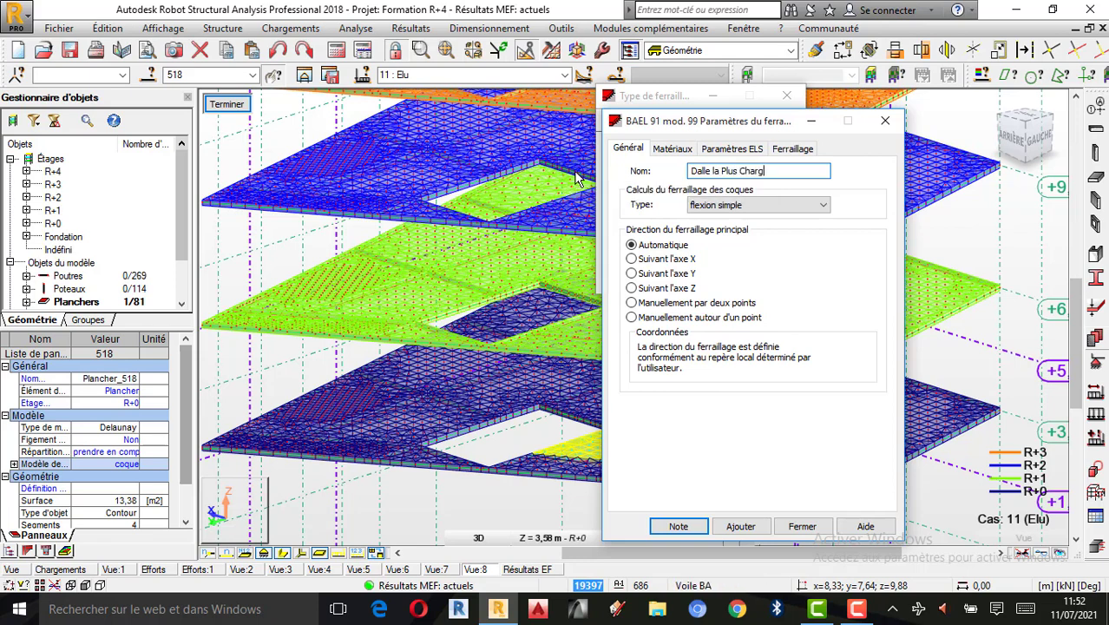
type("ée")
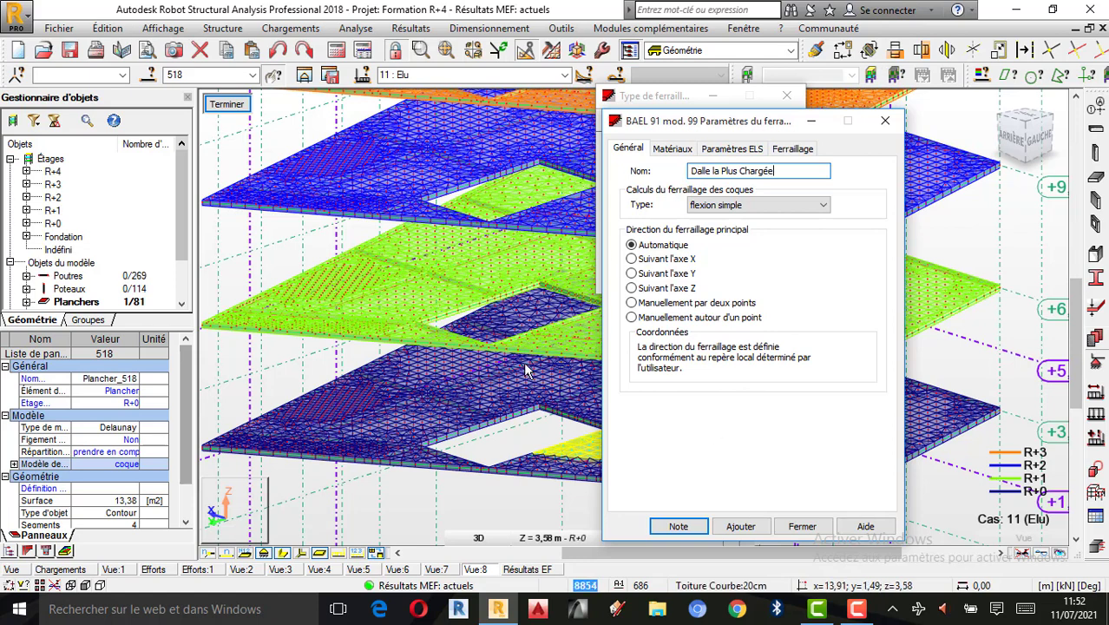
Step: Set the steel class of the reinforcement type to HA 400
left_click(682, 151)
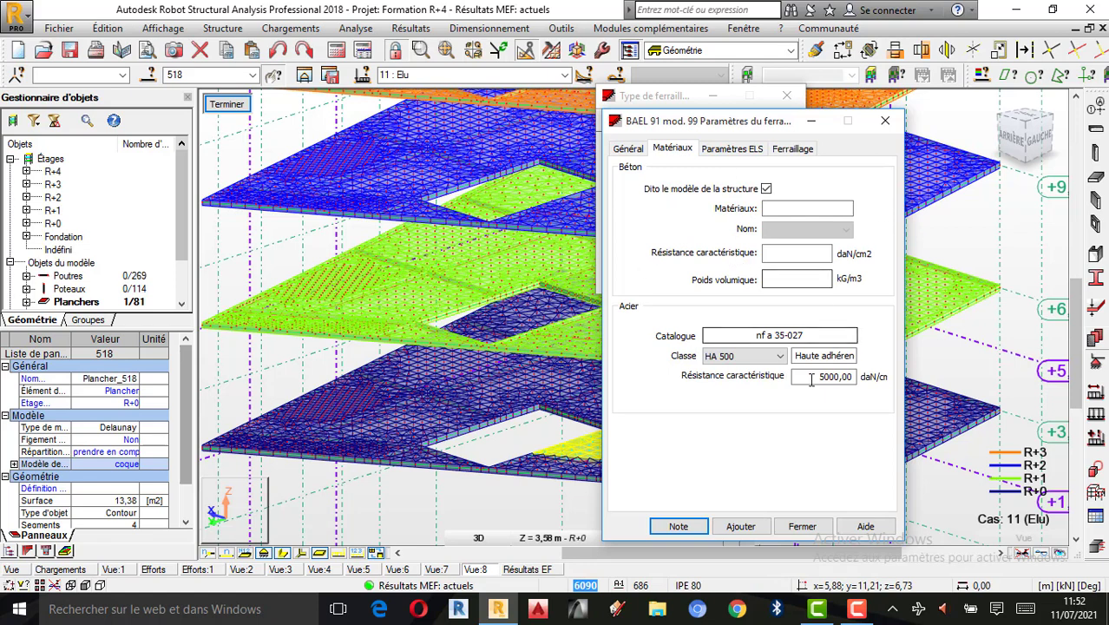
left_click(768, 358)
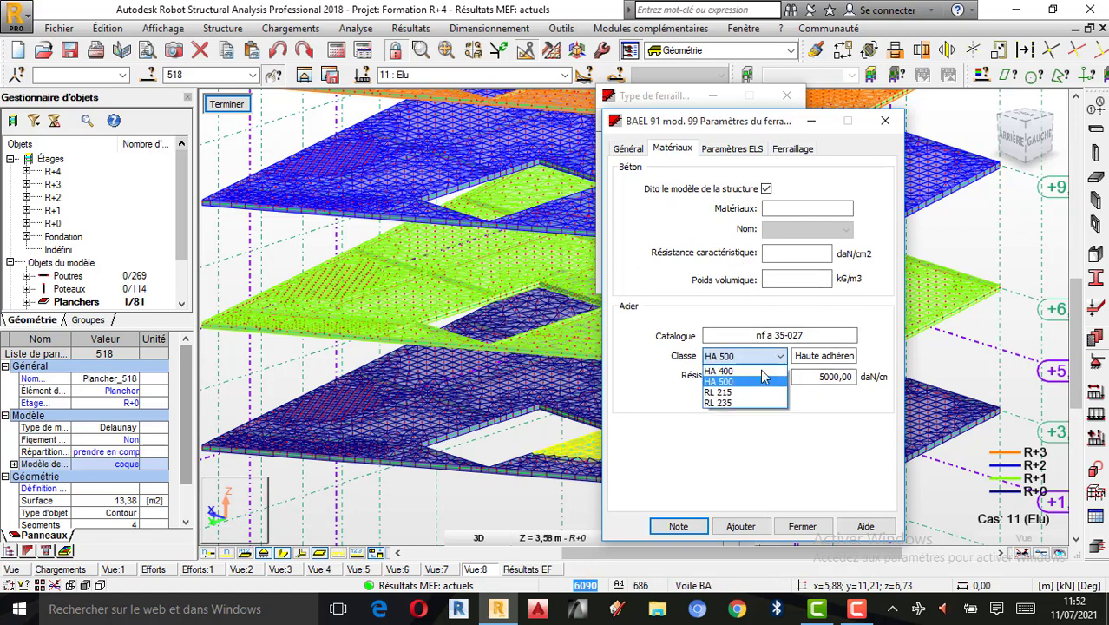
left_click(742, 378)
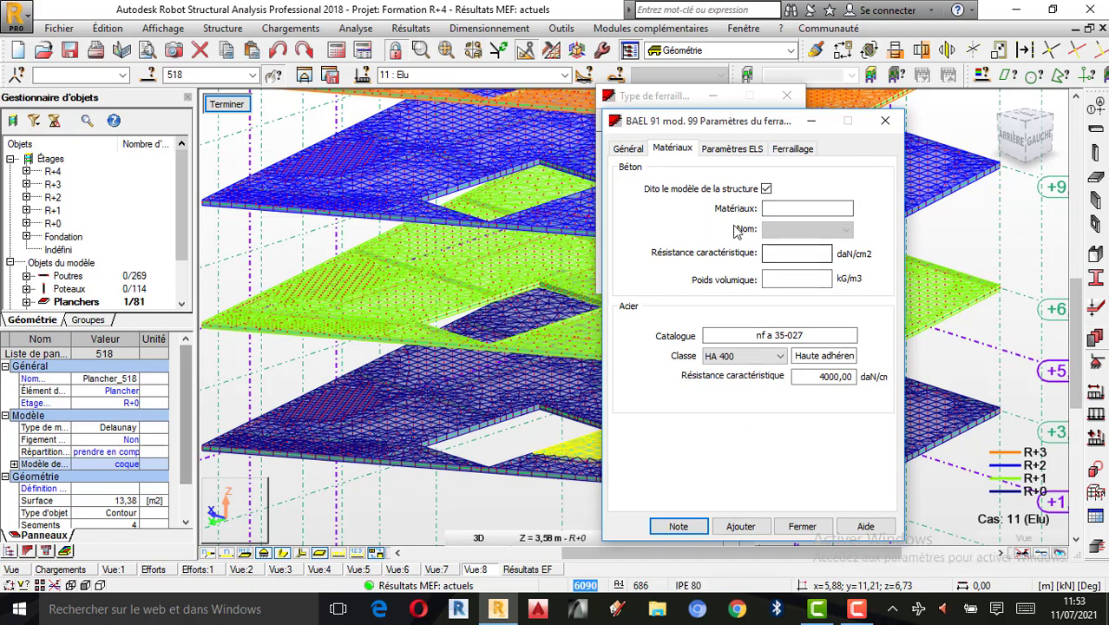
Step: Stop taking the concrete from the structure model, choose BETON25, and set its unit weight to 2500 kG/m3
left_click(766, 188)
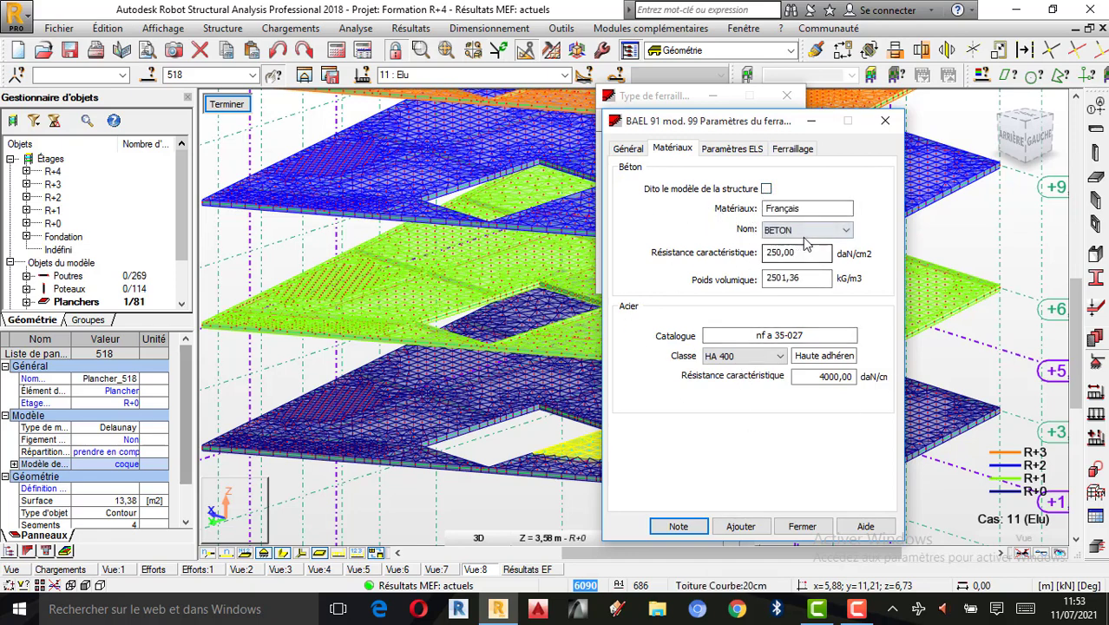
left_click(834, 234)
left_click(783, 266)
double_click(800, 277)
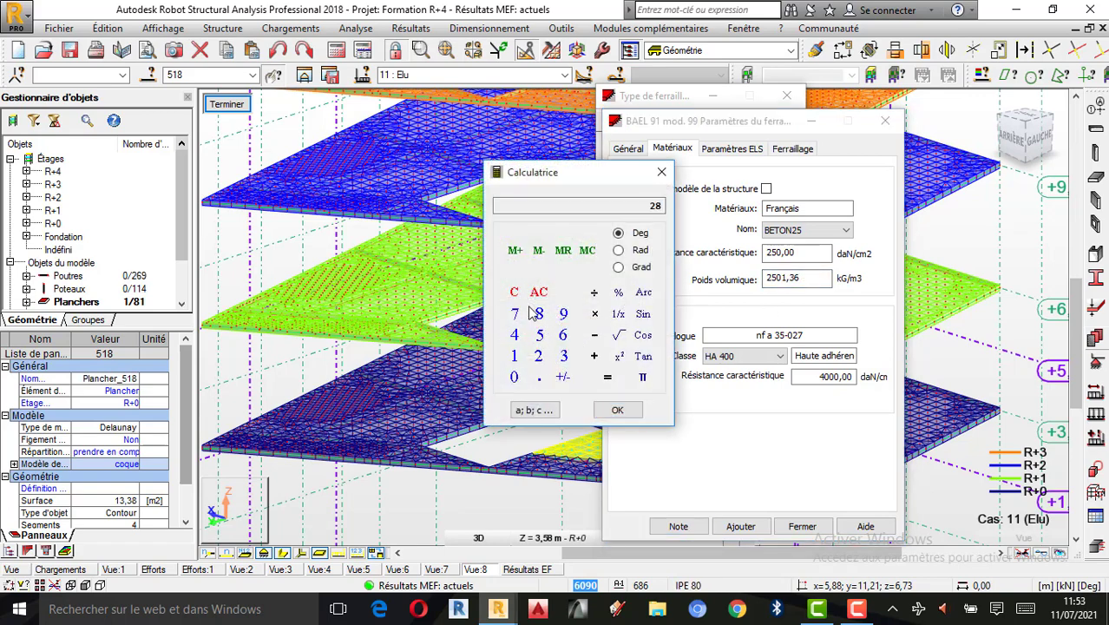
left_click(538, 356)
left_click(538, 335)
double_click(513, 376)
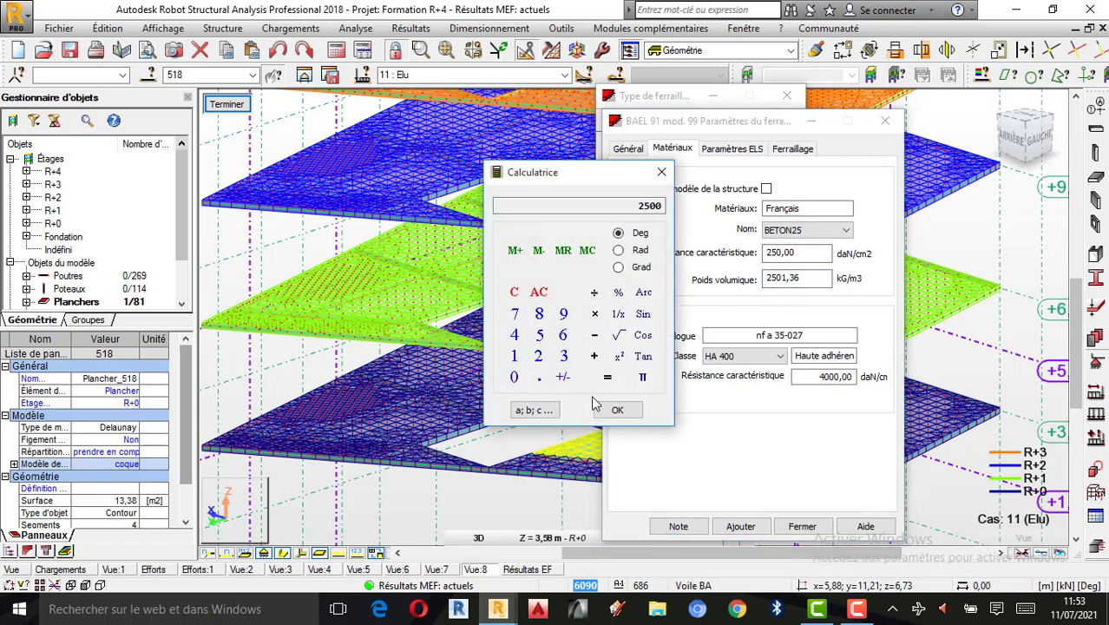
left_click(616, 410)
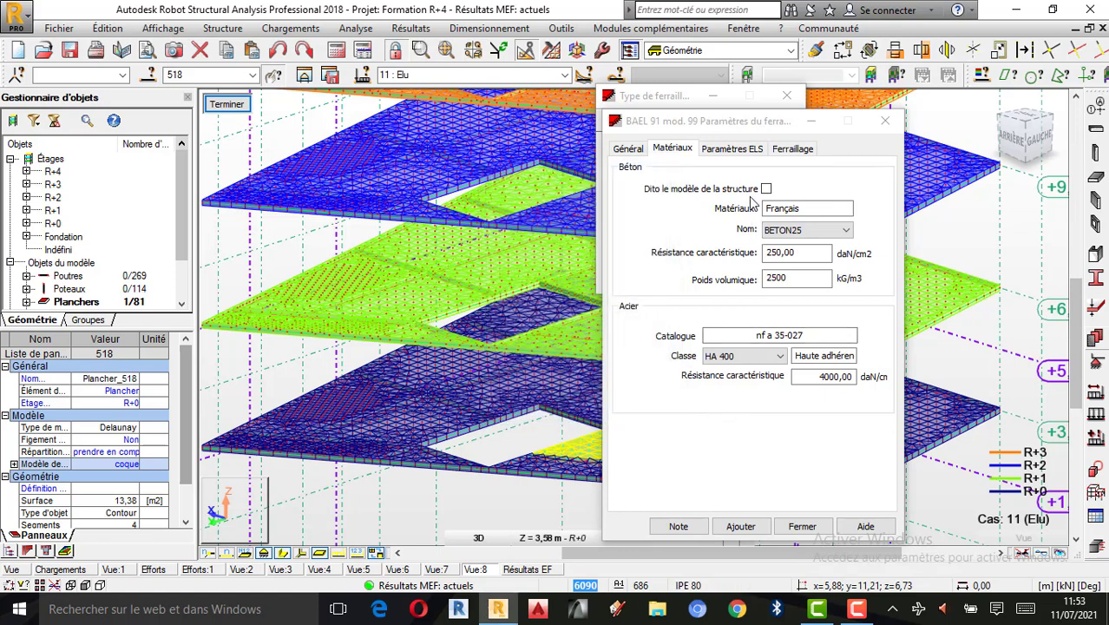
left_click(727, 151)
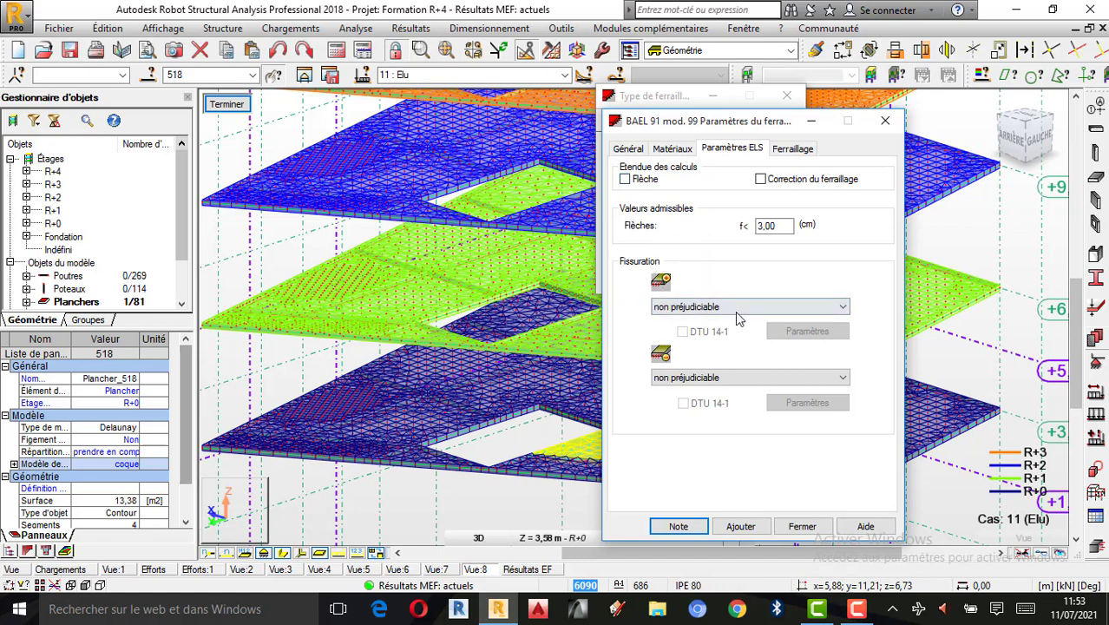
left_click(748, 312)
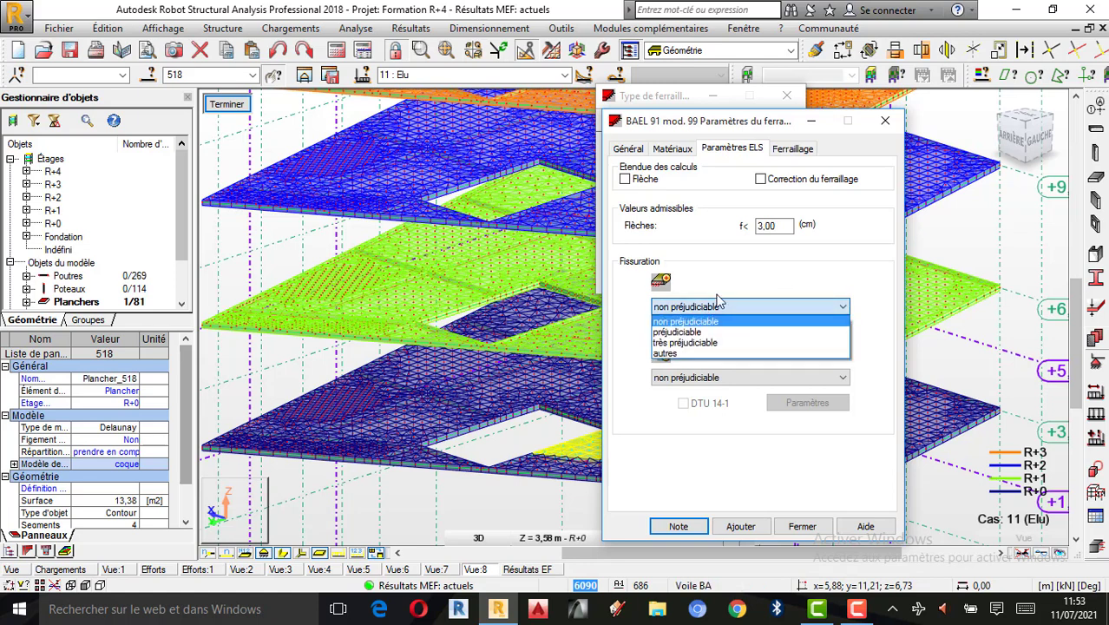
left_click(738, 328)
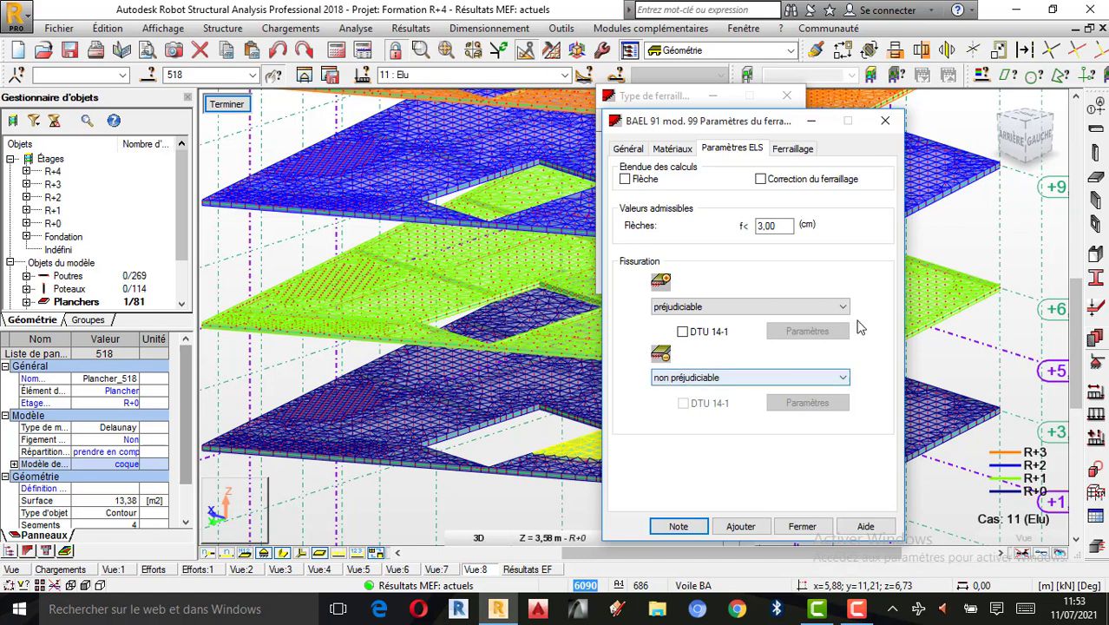
left_click(691, 306)
left_click(691, 325)
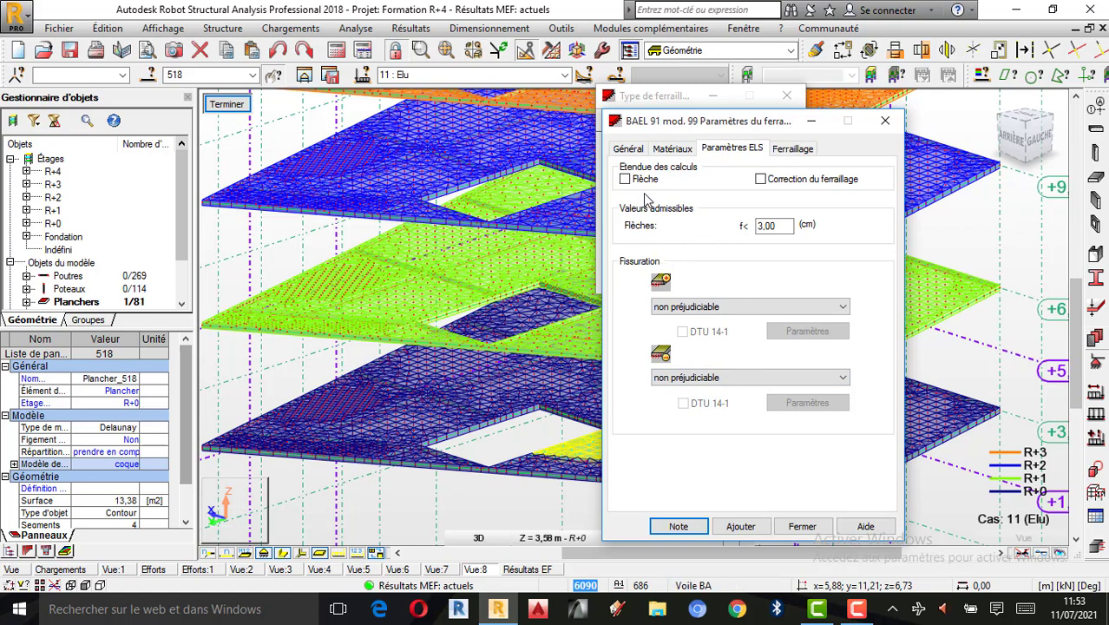
Step: Add the reinforcement type with its default bar diameters and covers, agreeing to modify the existing type of the same name
left_click(785, 151)
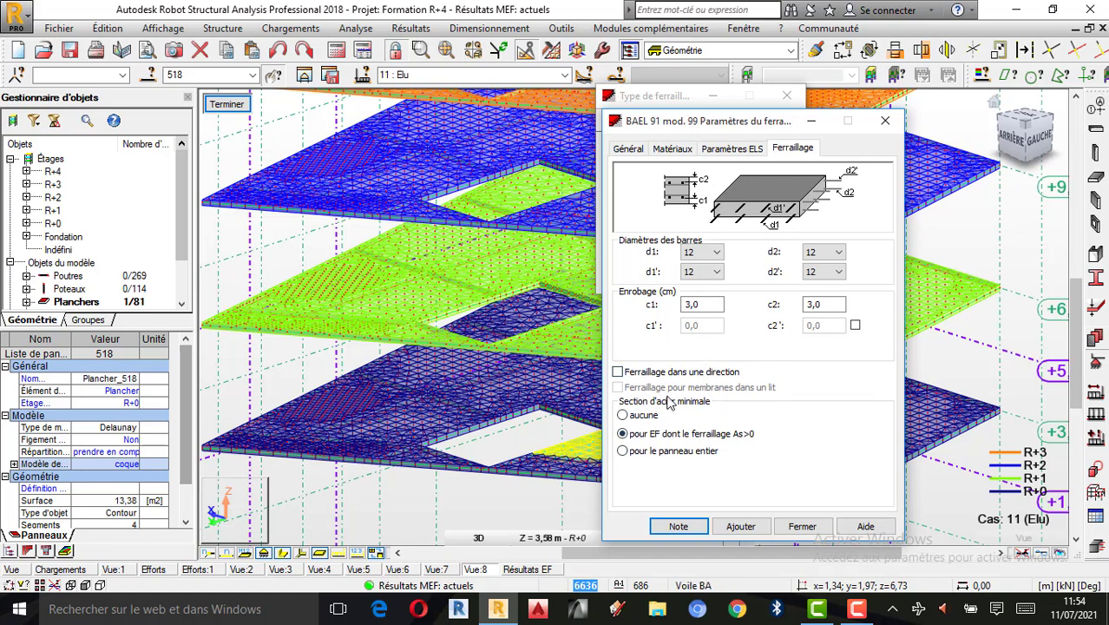
left_click(742, 527)
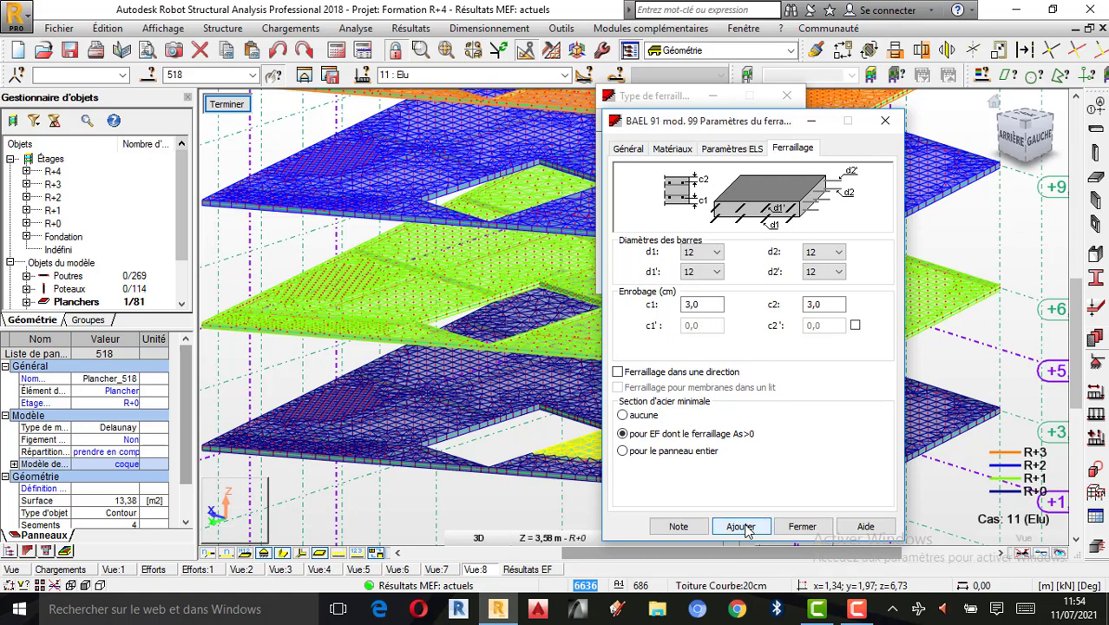
left_click(741, 527)
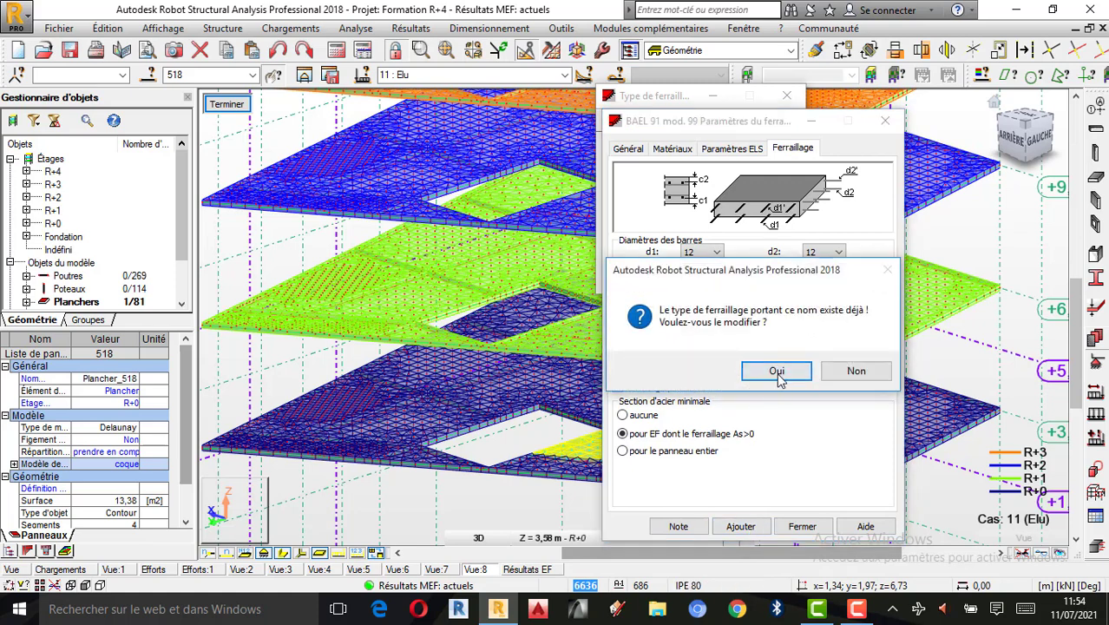
left_click(777, 371)
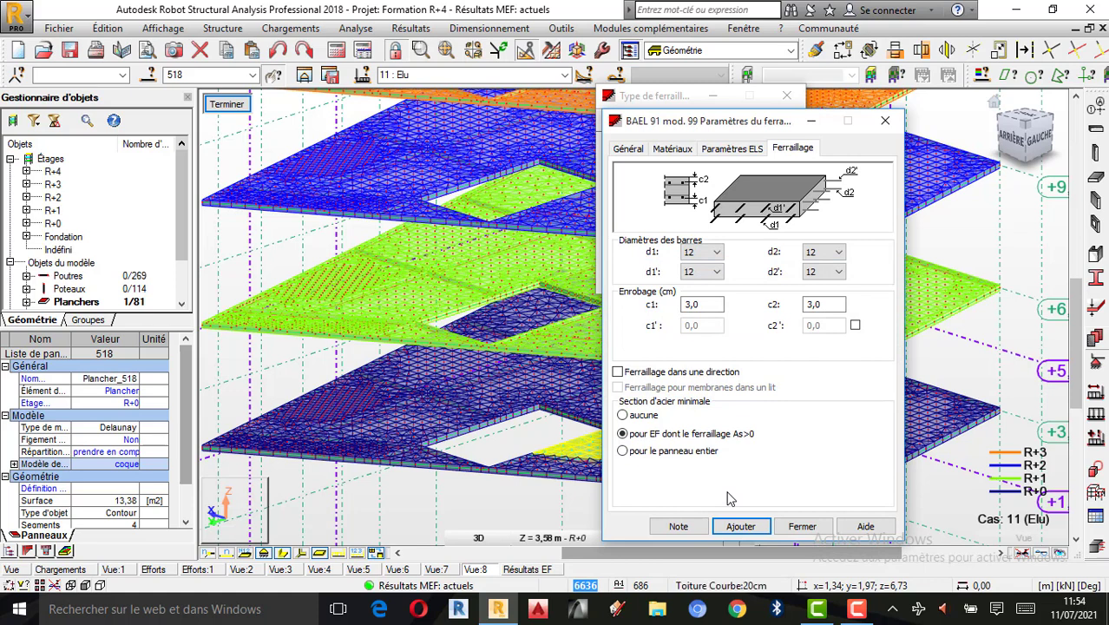
Step: Add the reinforcement type once more, agreeing to modify the existing type, and close its parameter definition
left_click(793, 531)
left_click(778, 373)
left_click(733, 528)
left_click(778, 373)
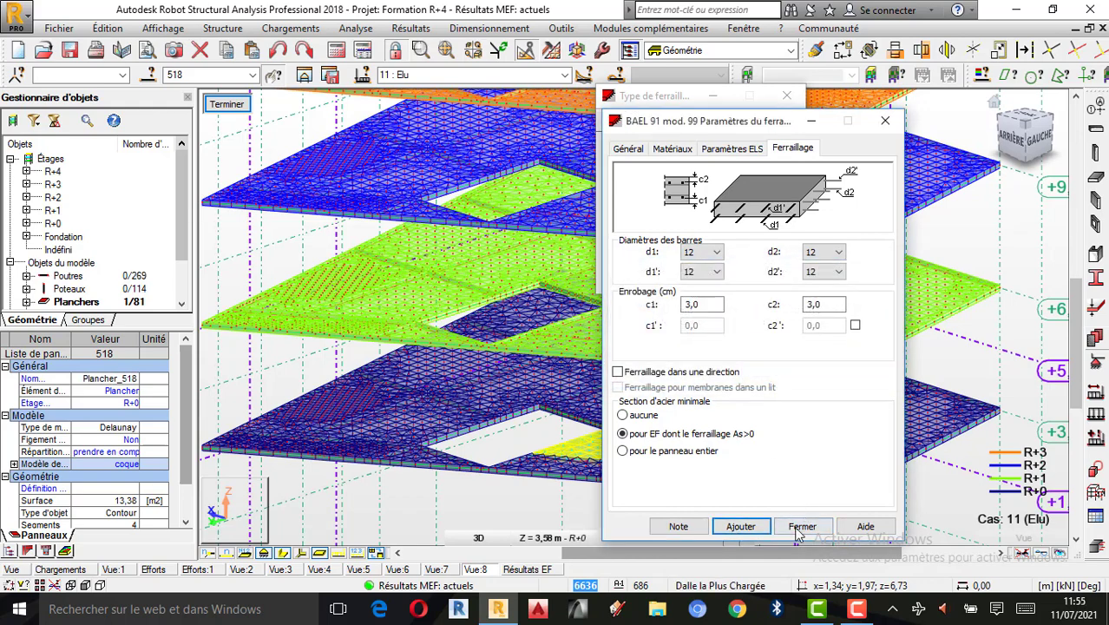
left_click(799, 527)
Step: Apply the "Dalle la Plus Chargée" reinforcement type to panel 518 and close the reinforcement type dialog
left_click(675, 173)
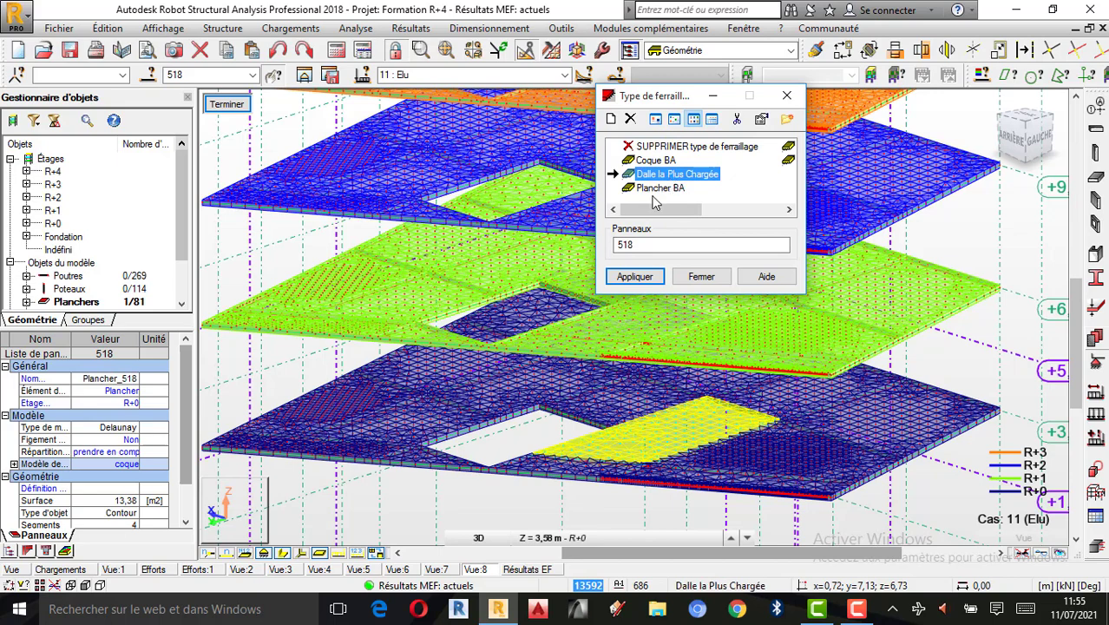
left_click(632, 276)
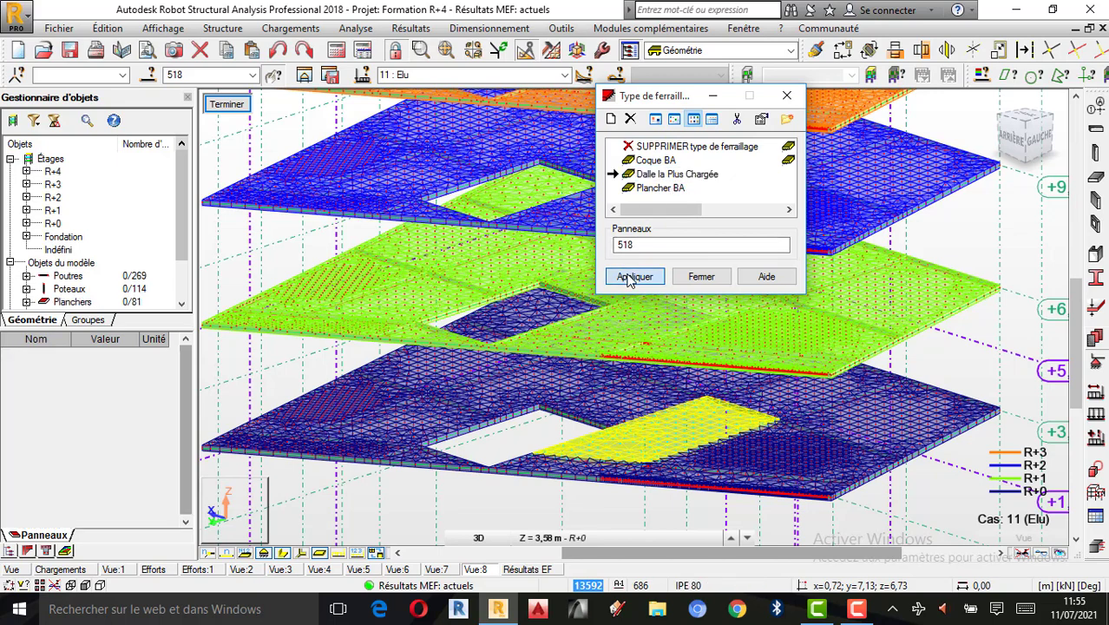
left_click(628, 277)
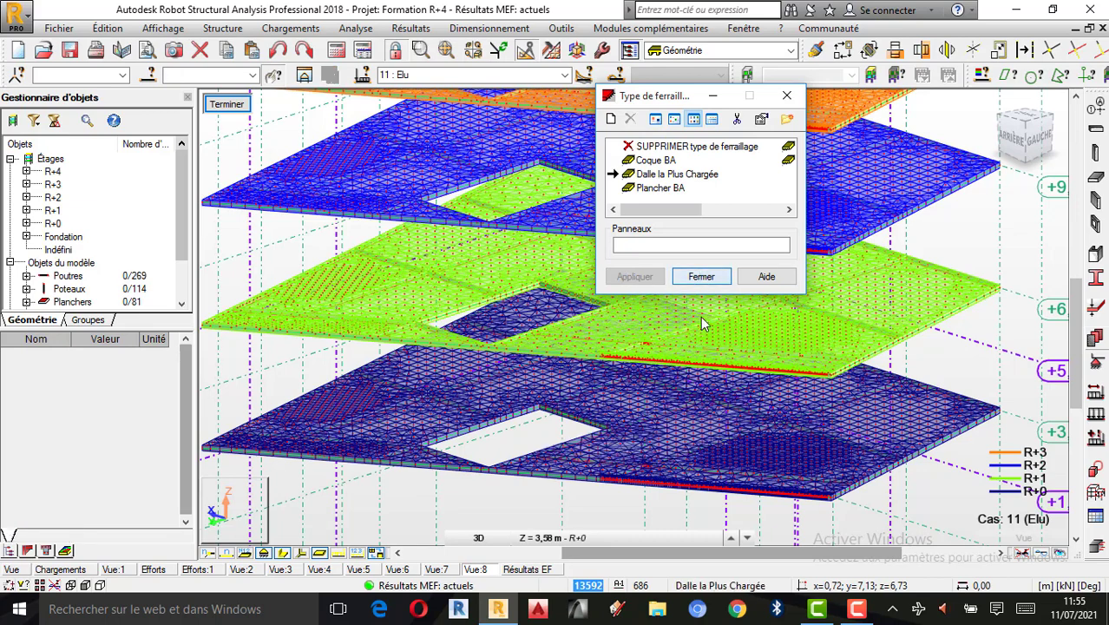
left_click(701, 276)
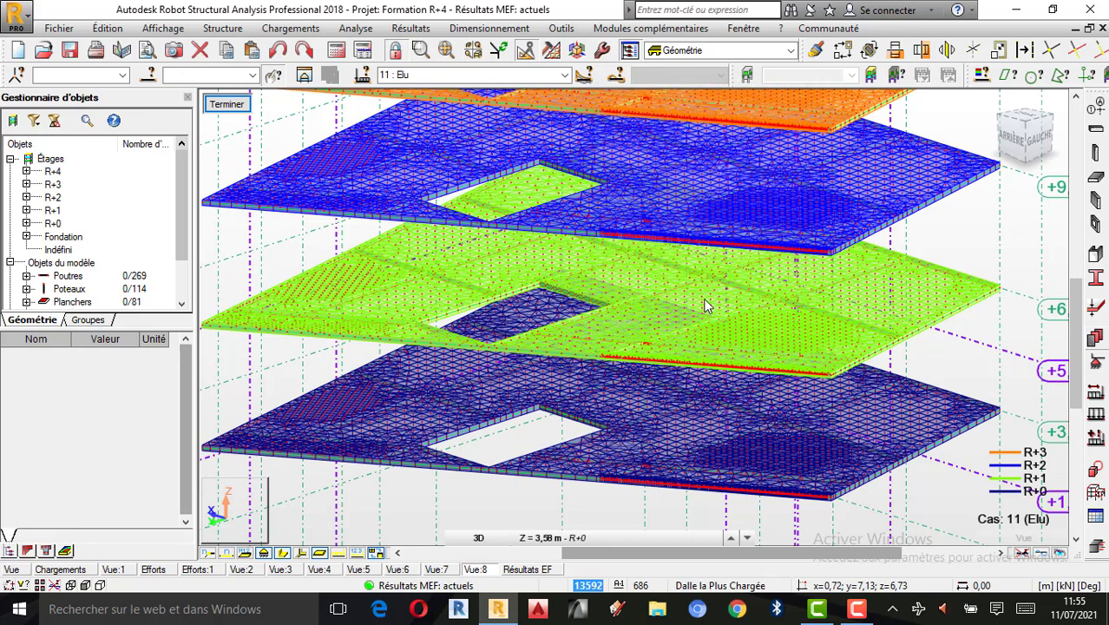
Step: Reselect panel 518 by its number so the most heavily loaded R+0 slab is the active selection
left_click(676, 436)
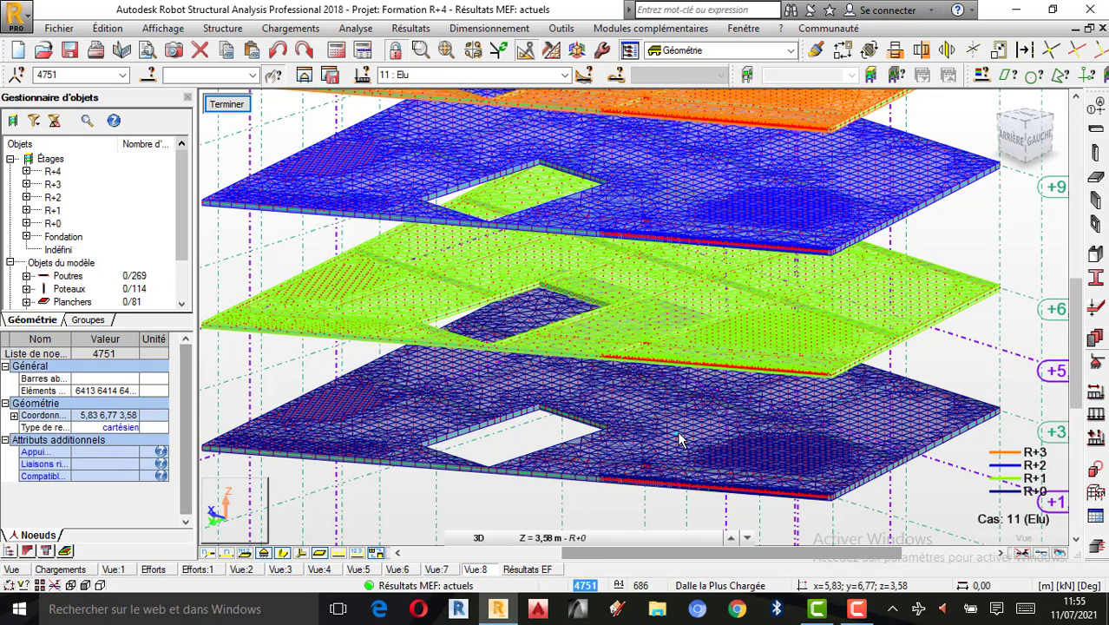
left_click(620, 501)
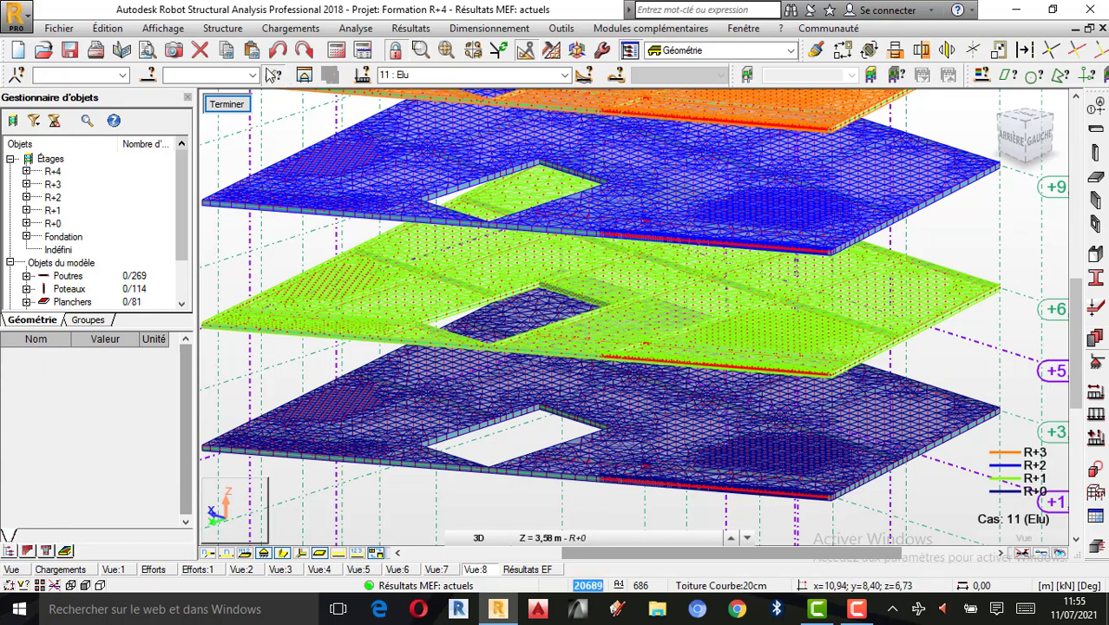
left_click(224, 76)
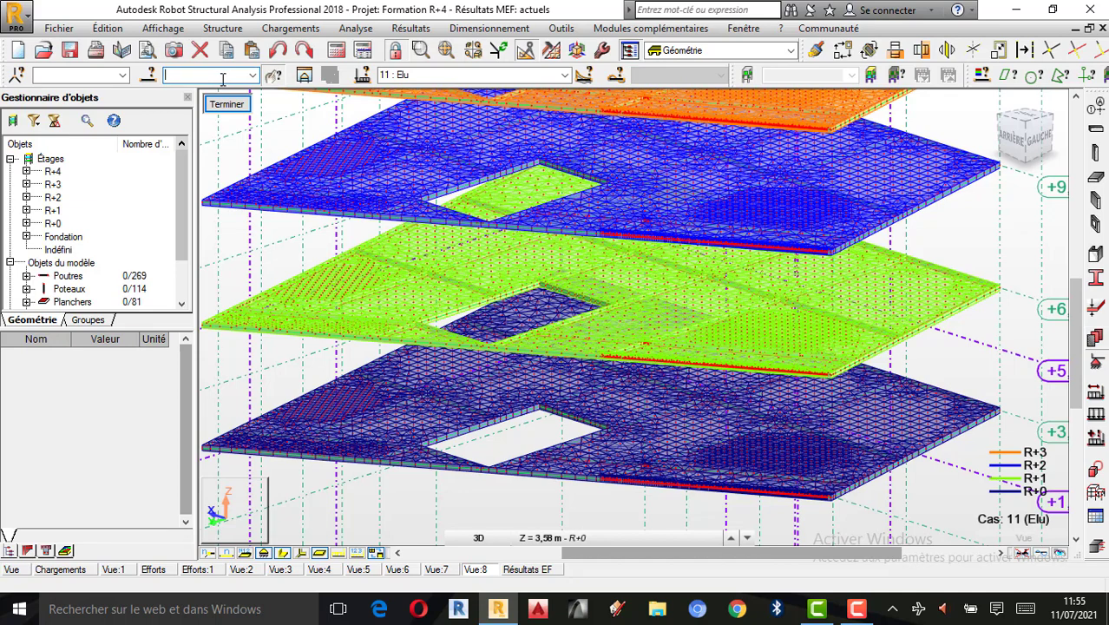
key("Return")
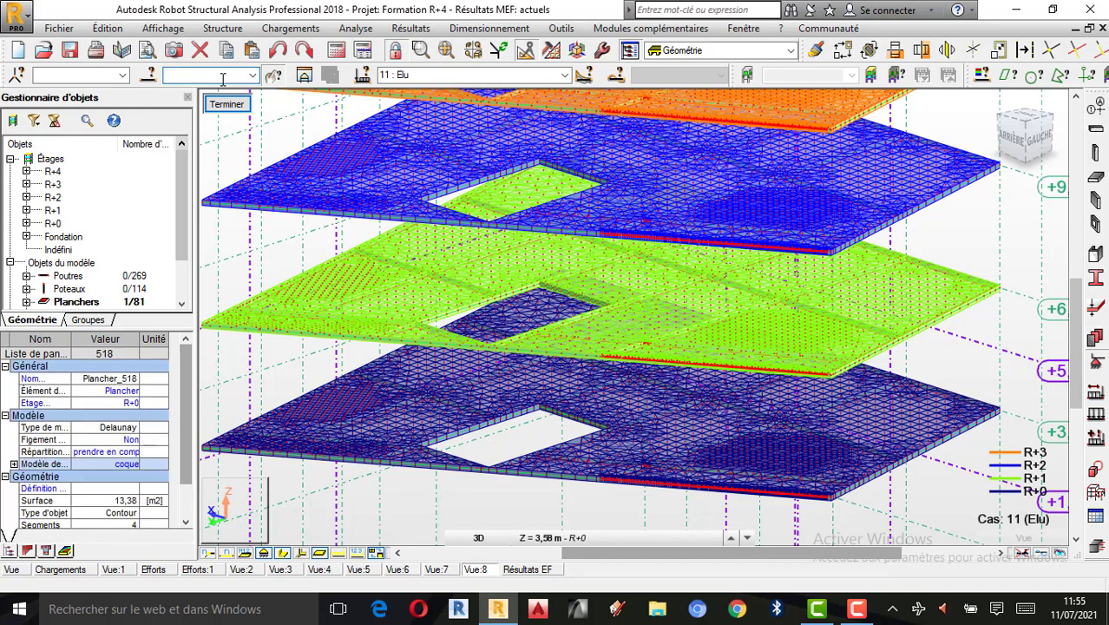
left_click(857, 610)
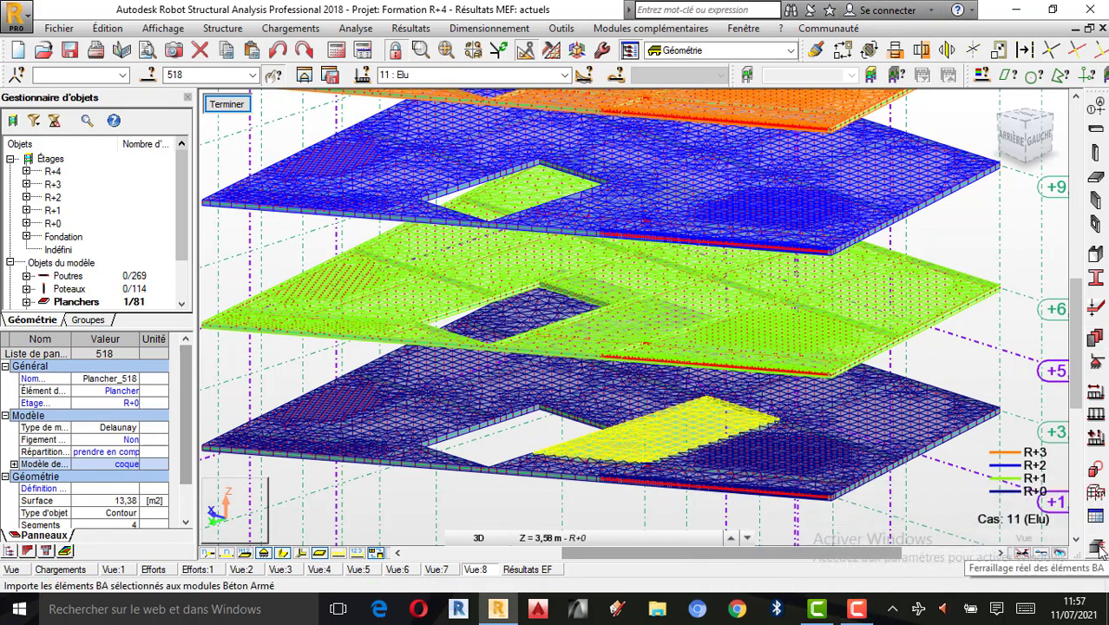
Step: Transfer the selected slab to the real reinforcement design of RC elements, close the calculation status report, and view its reinforcement map
left_click(493, 31)
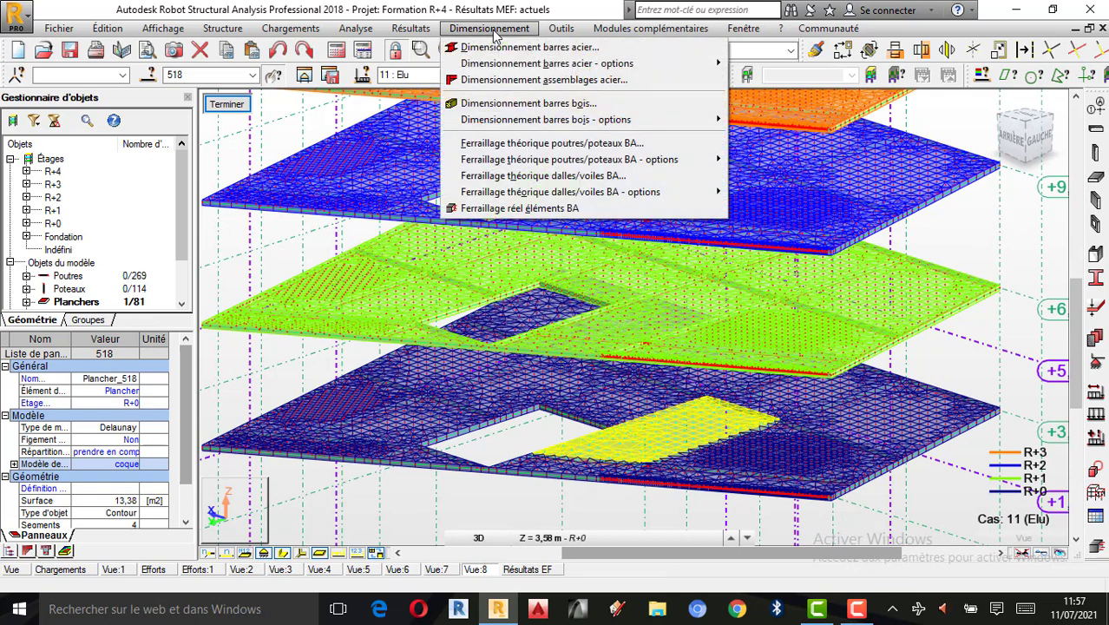
left_click(542, 210)
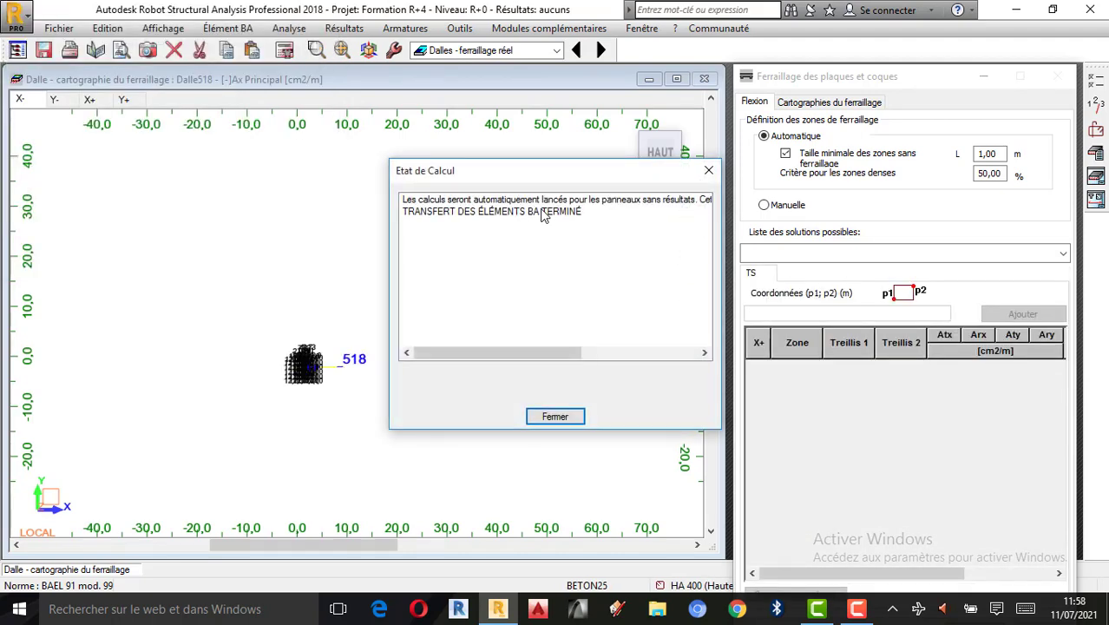
left_click(555, 417)
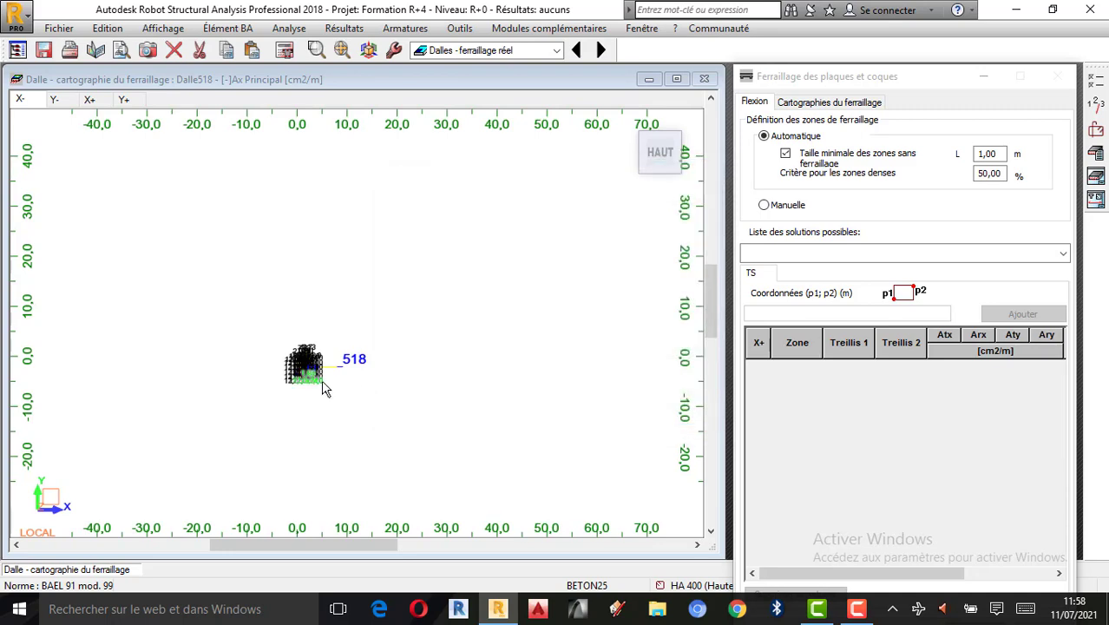
scroll(314, 380, "up", 5)
scroll(351, 369, "up", 2)
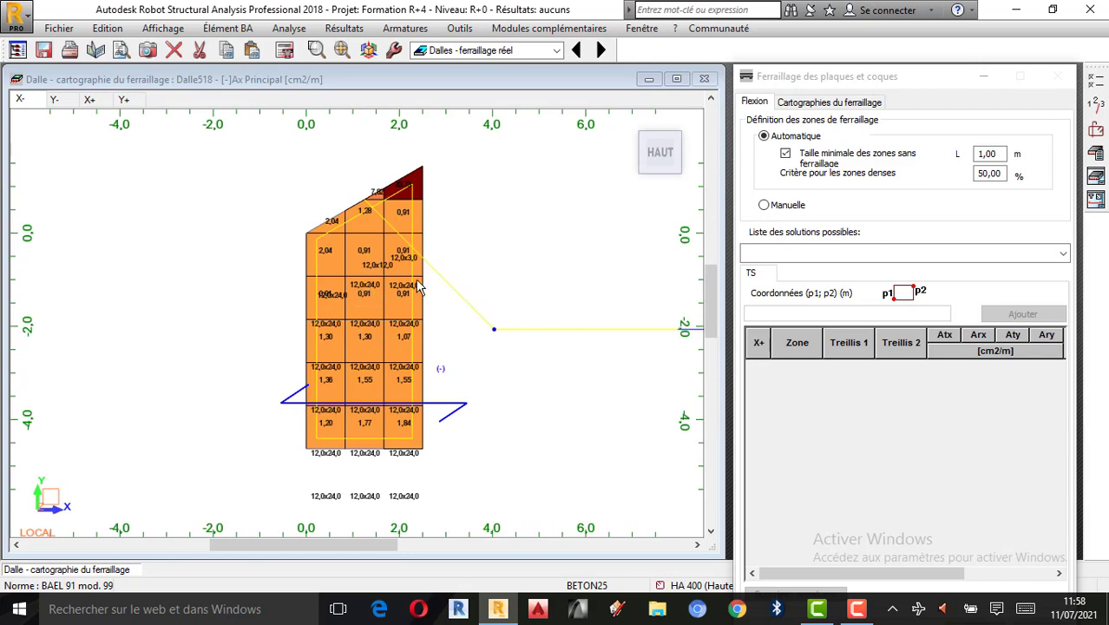
scroll(363, 305, "up", 1)
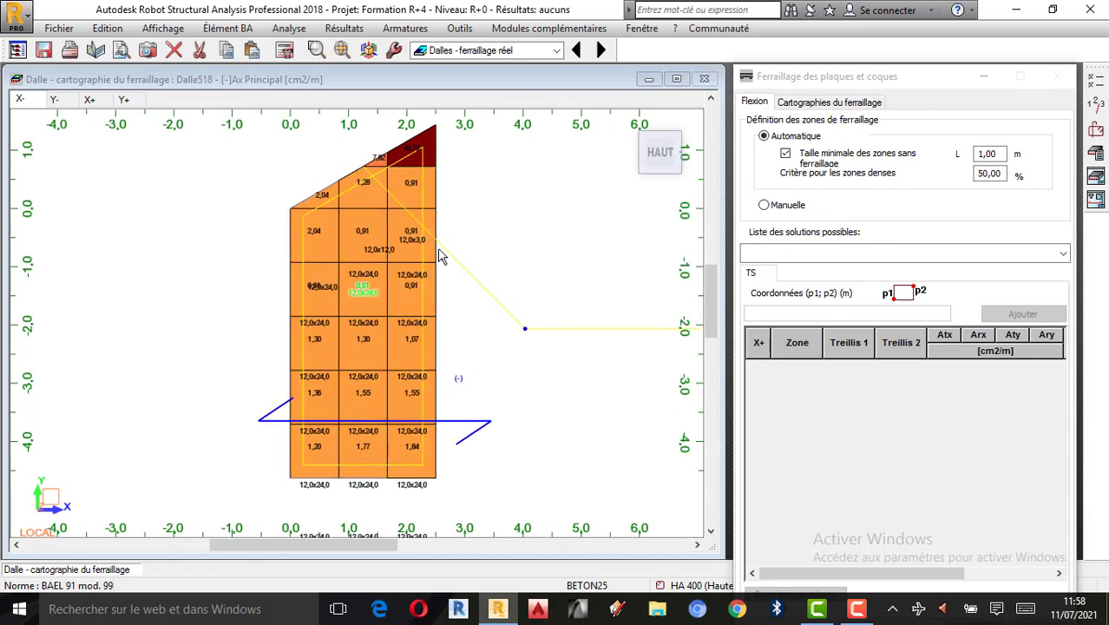
scroll(336, 309, "up", 1)
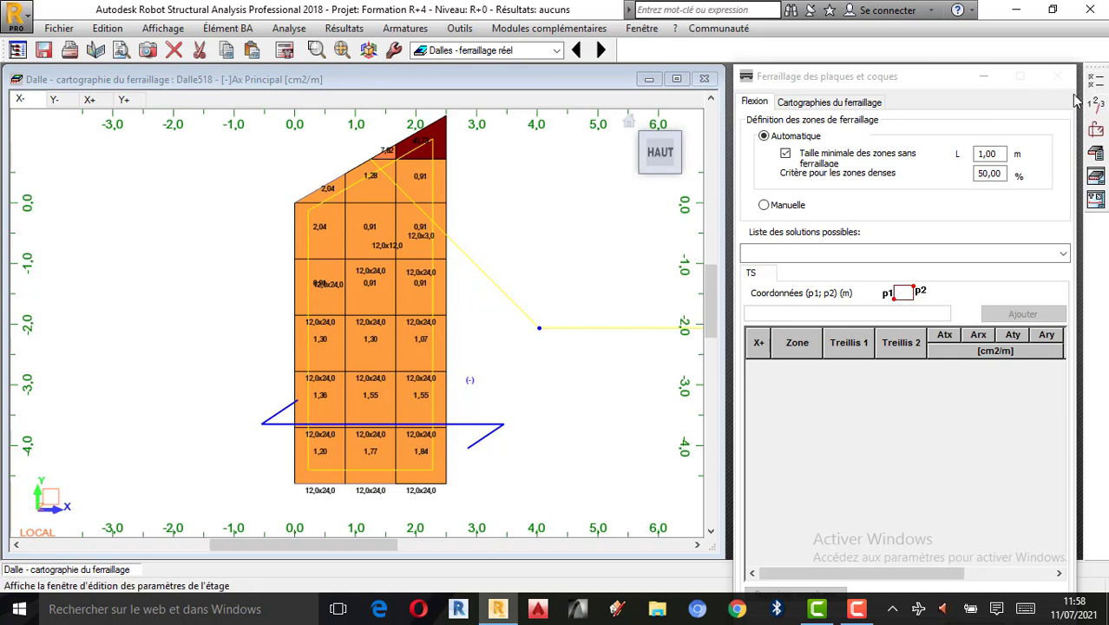
Step: Enable the level elevation in the storey parameters and set it to 3.58 m
left_click(1097, 106)
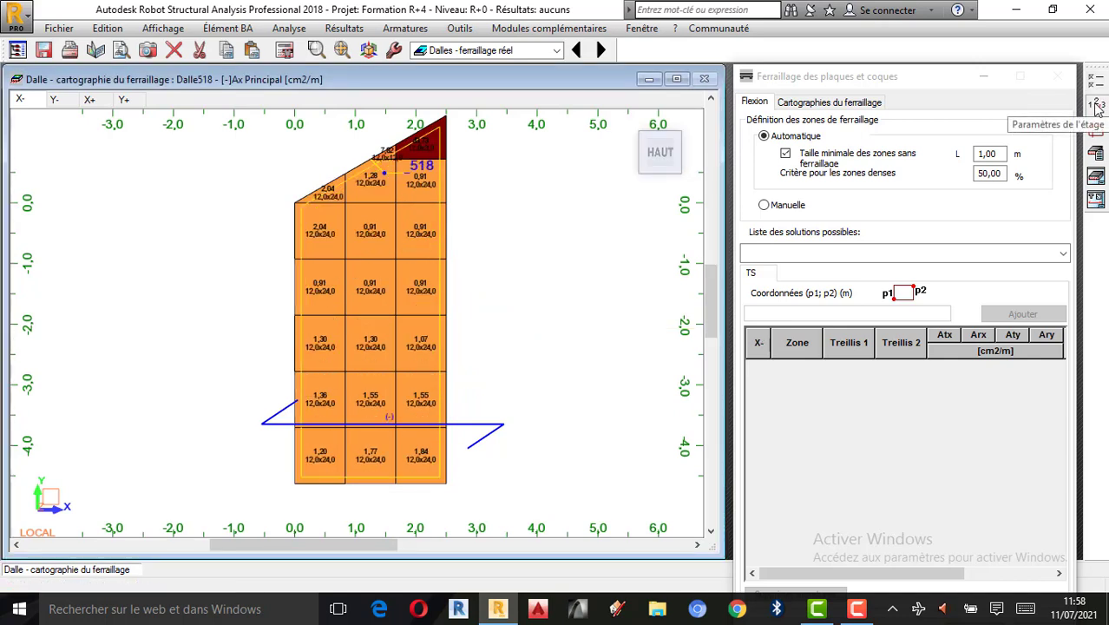
left_click(1097, 106)
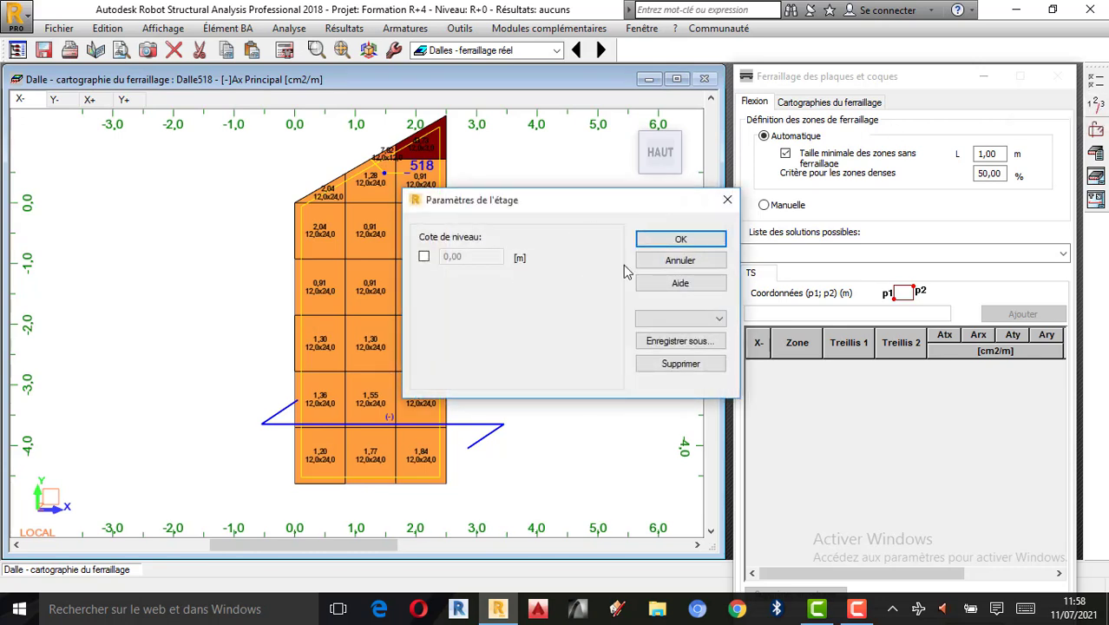
left_click(424, 259)
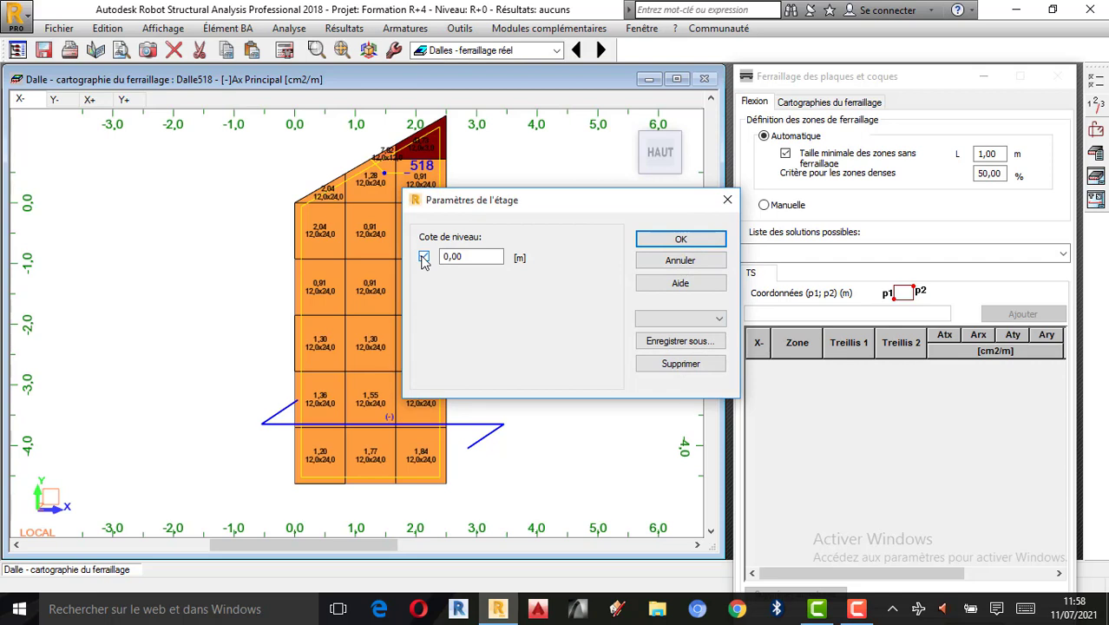
double_click(480, 256)
left_click(631, 357)
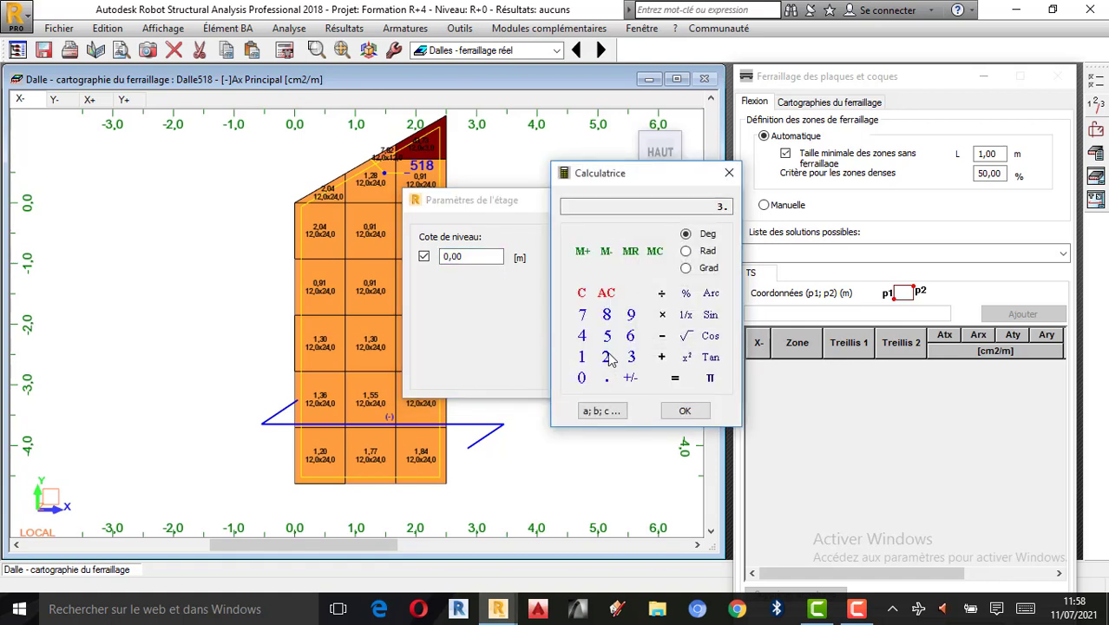
left_click(606, 336)
left_click(606, 317)
left_click(692, 412)
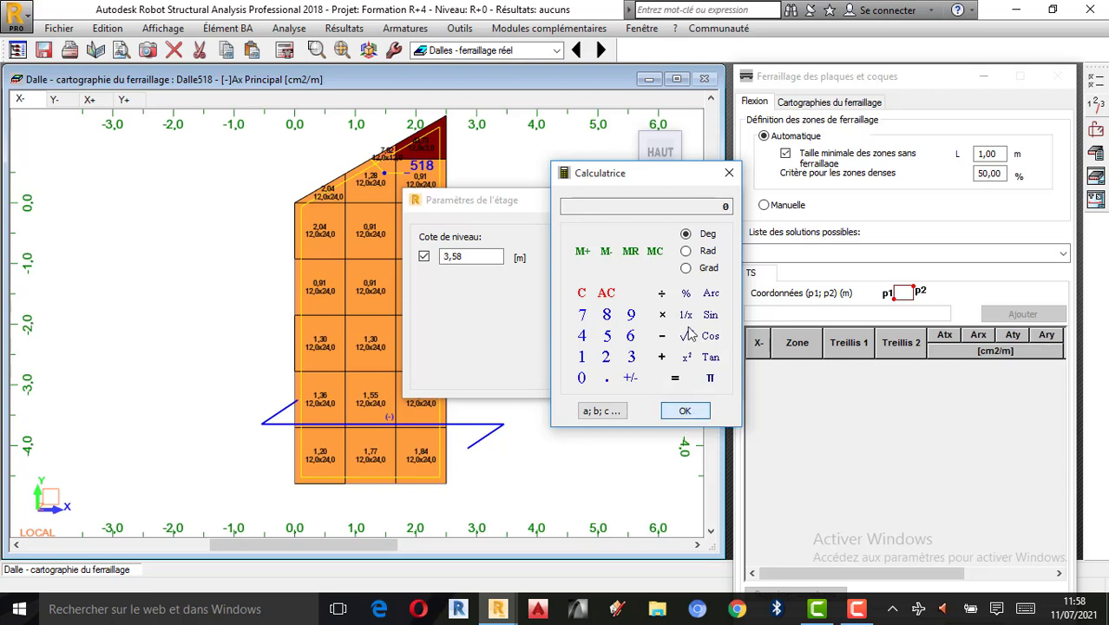
left_click(668, 239)
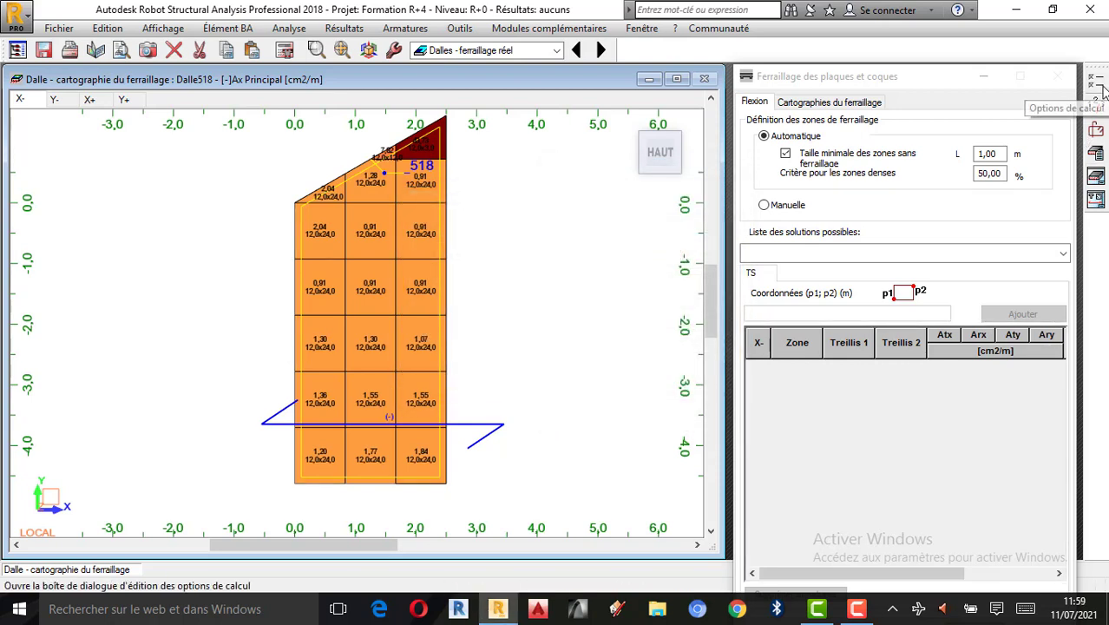
Step: Review the cover and concrete calculation options of the slab and exclude the 6 mm and 8 mm bars from the available diameters
left_click(1100, 91)
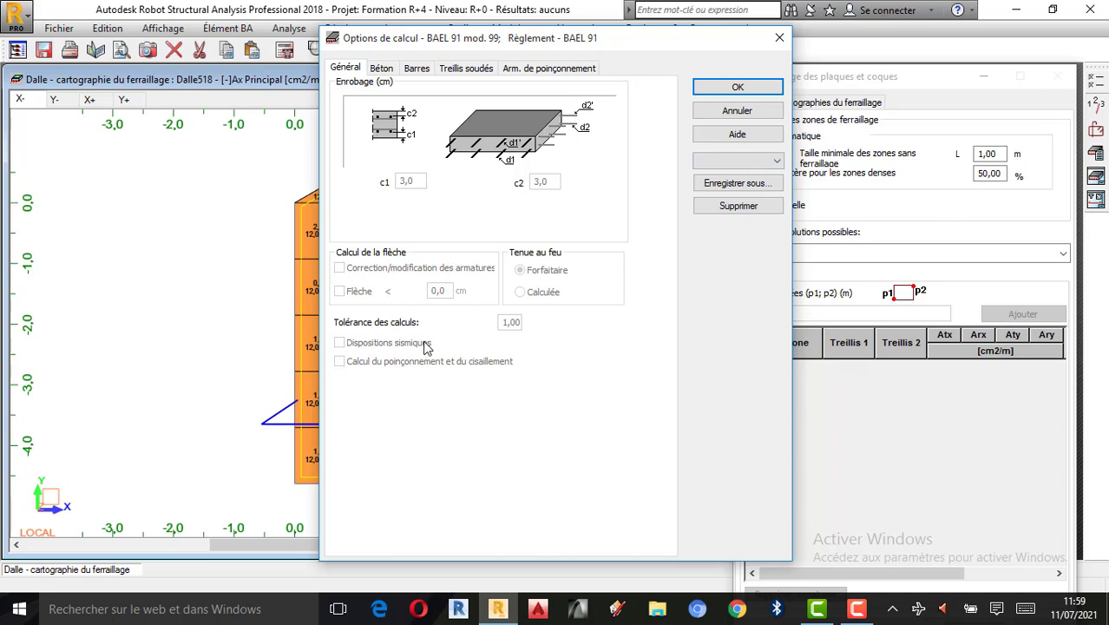
left_click(377, 69)
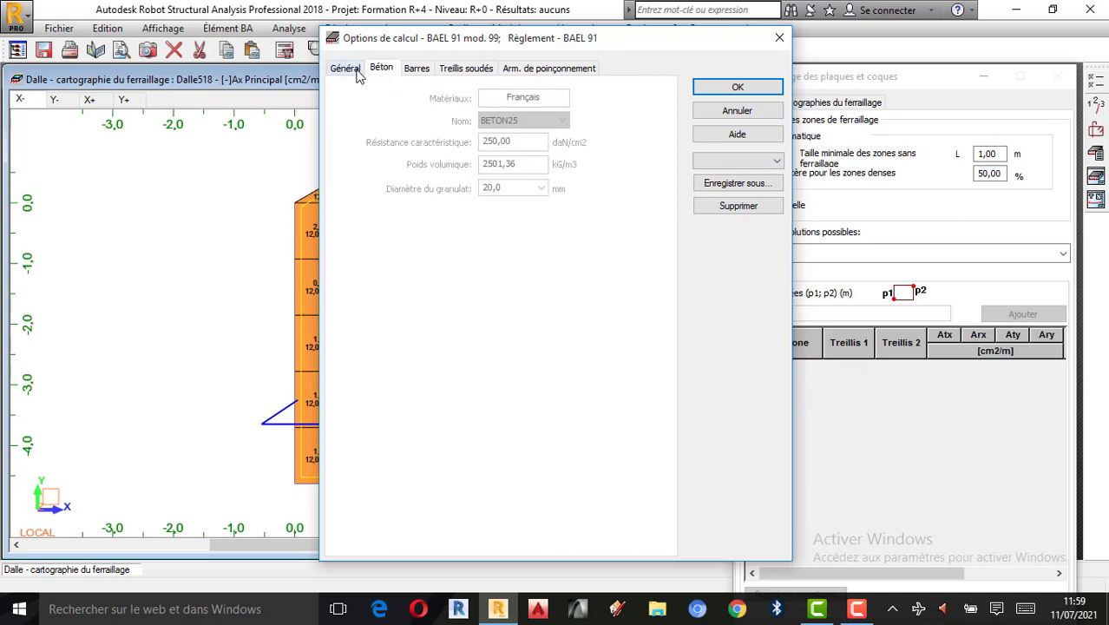
left_click(355, 73)
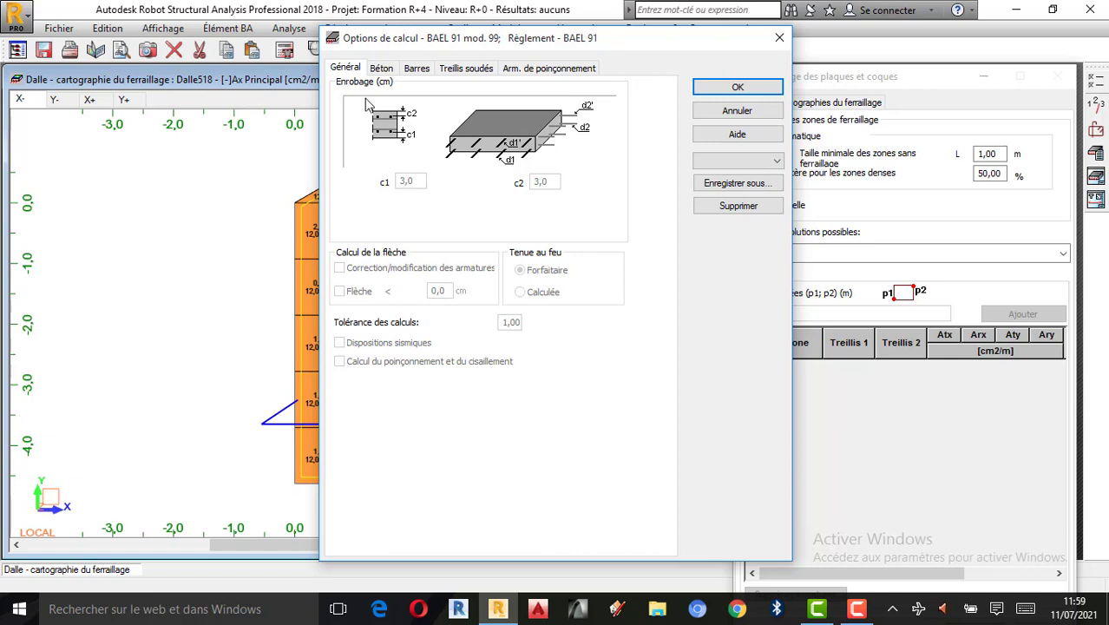
left_click(382, 70)
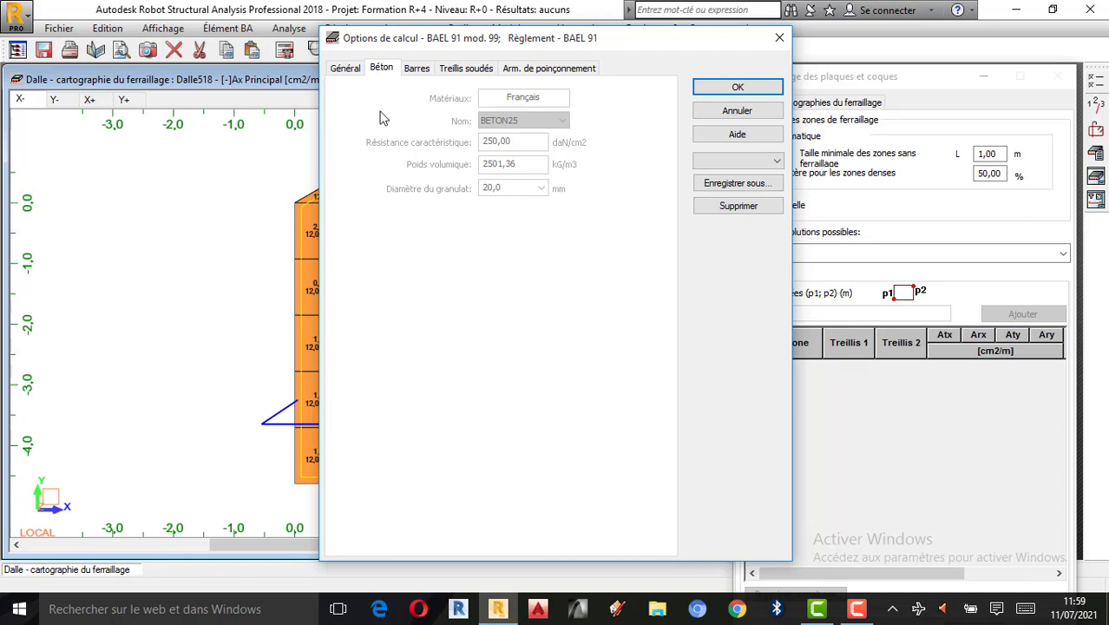
left_click(417, 69)
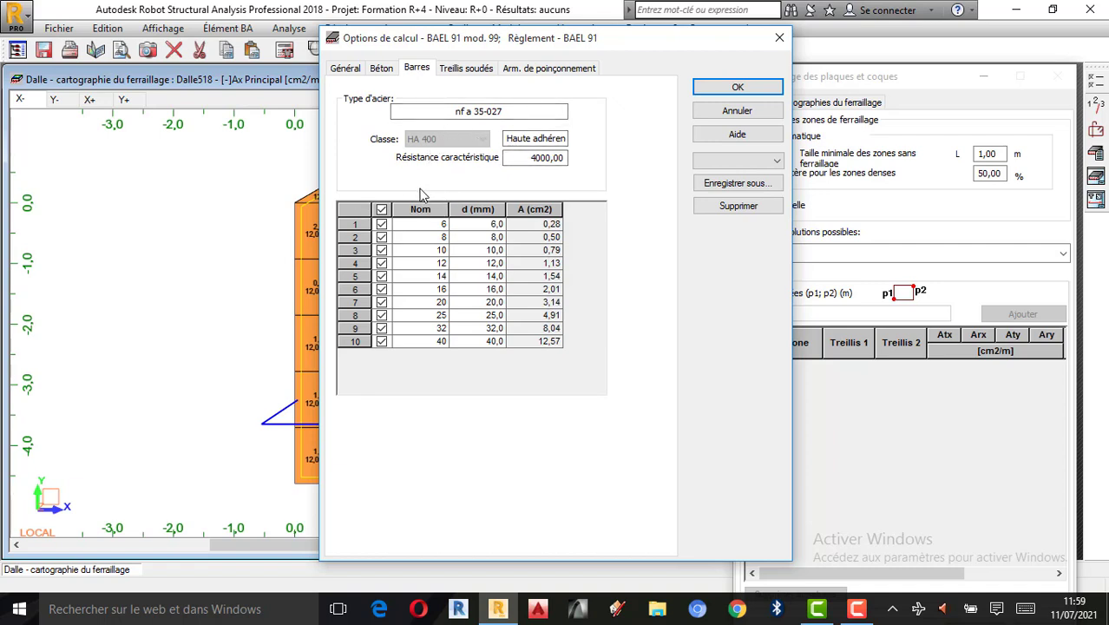
left_click(382, 225)
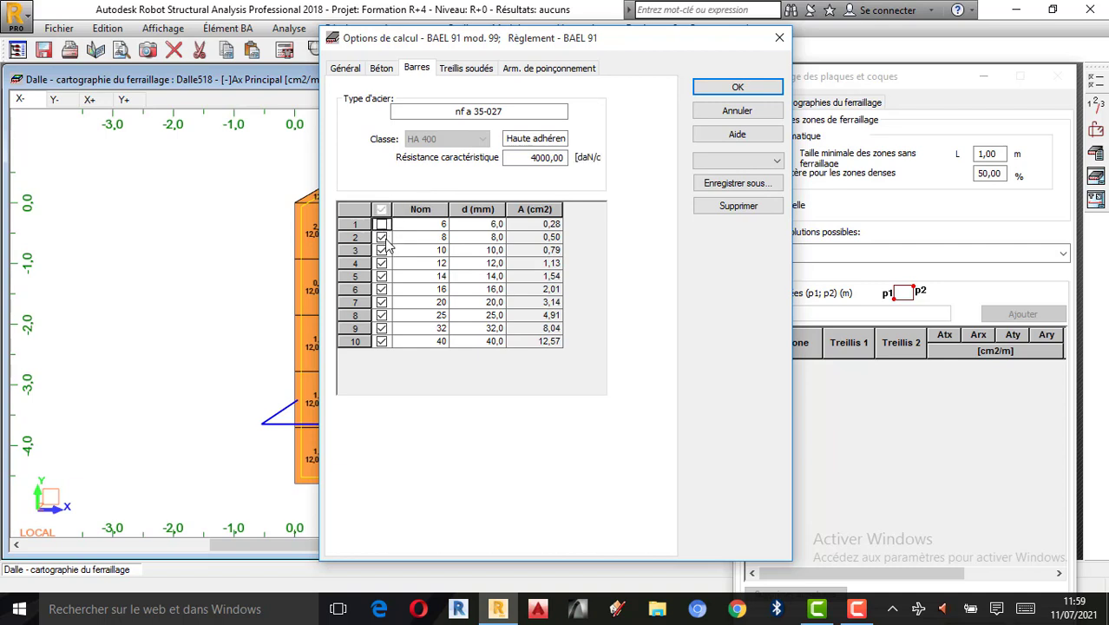
left_click(382, 237)
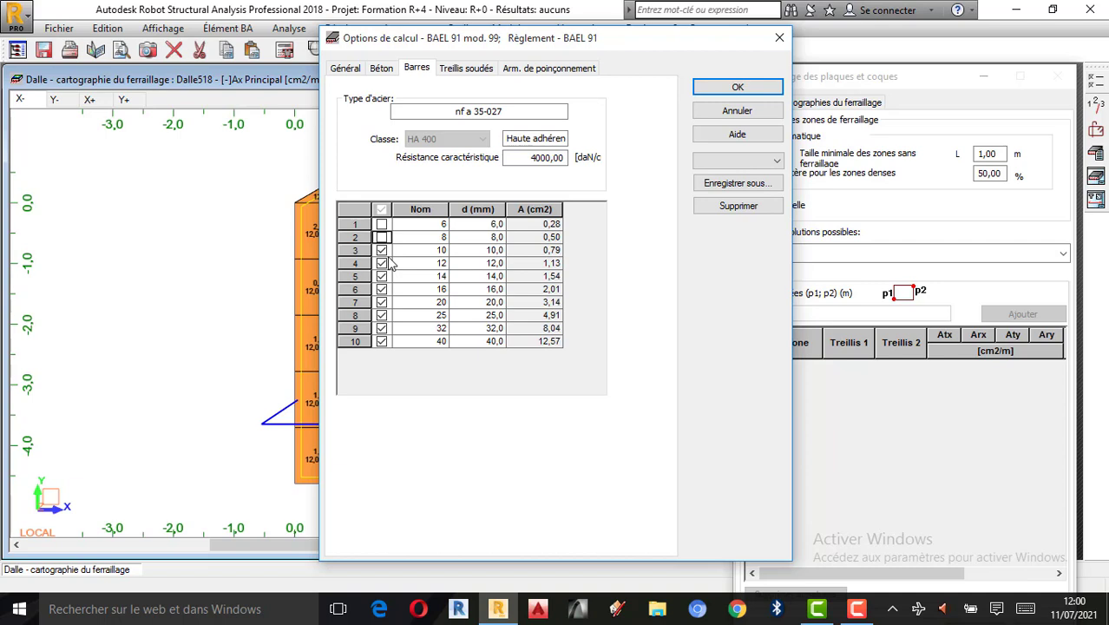
Step: Review the welded mesh and punching reinforcement options, trying oblique bars and returning to bars normal to the slab
left_click(464, 76)
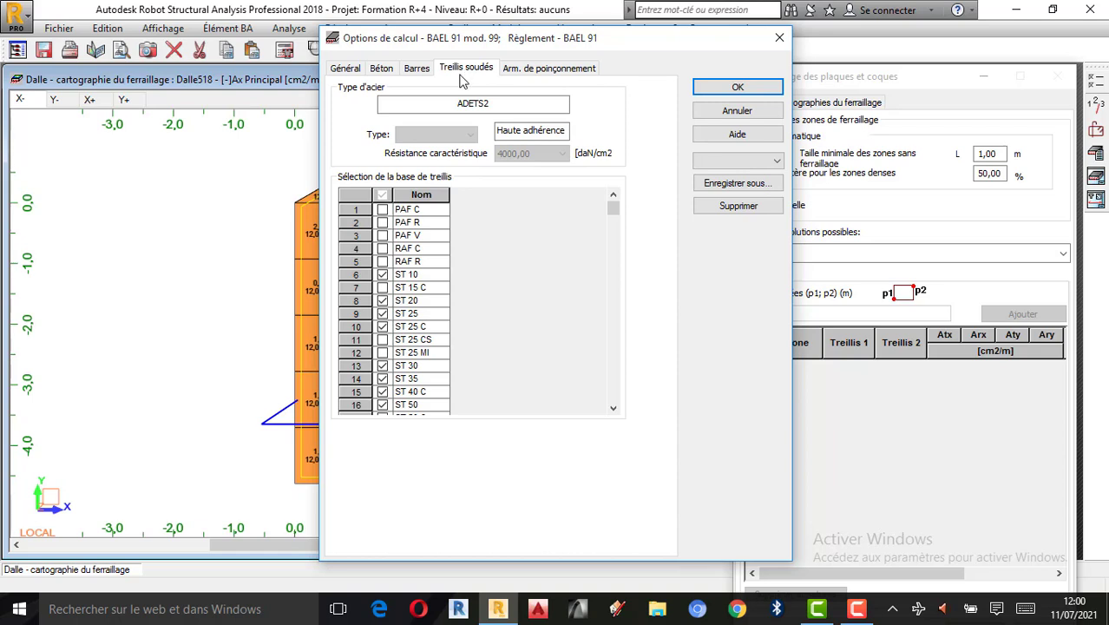
left_click(547, 76)
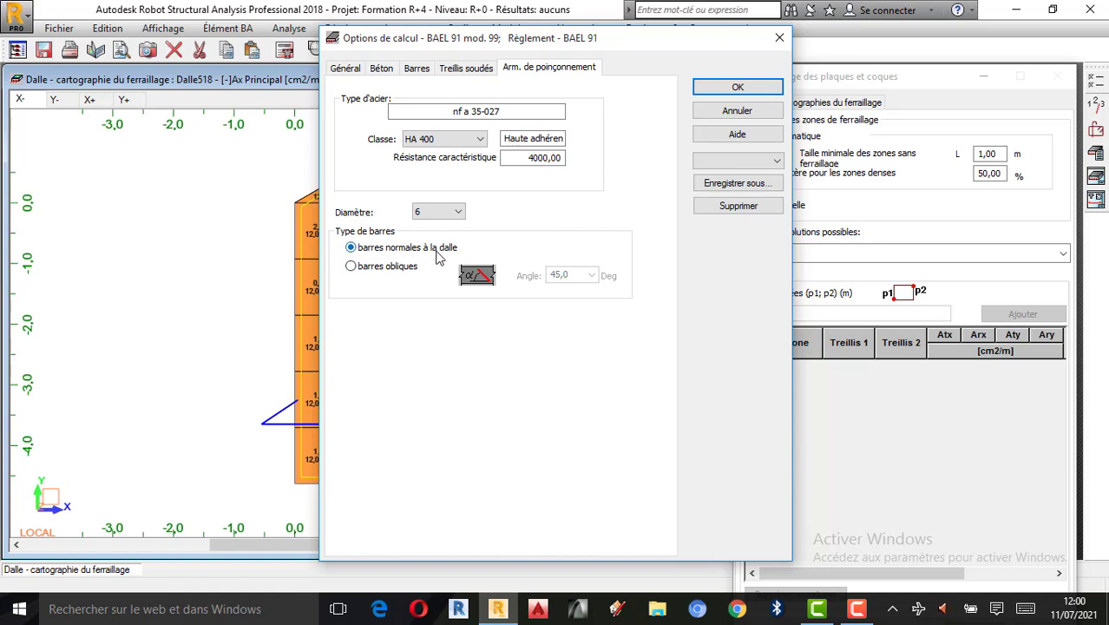
left_click(350, 266)
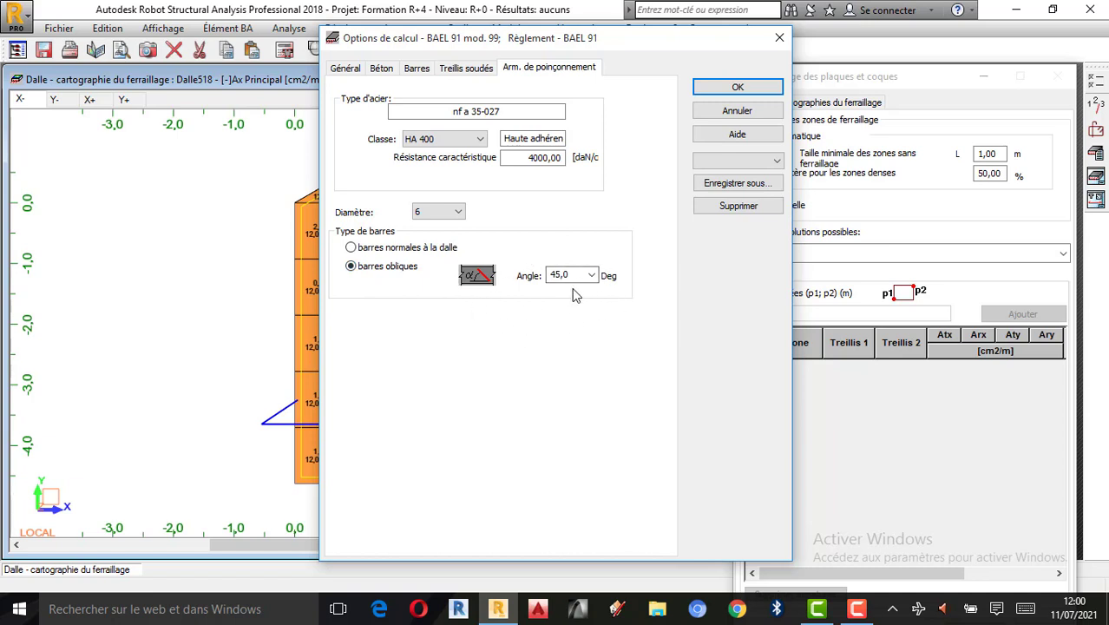
left_click(358, 249)
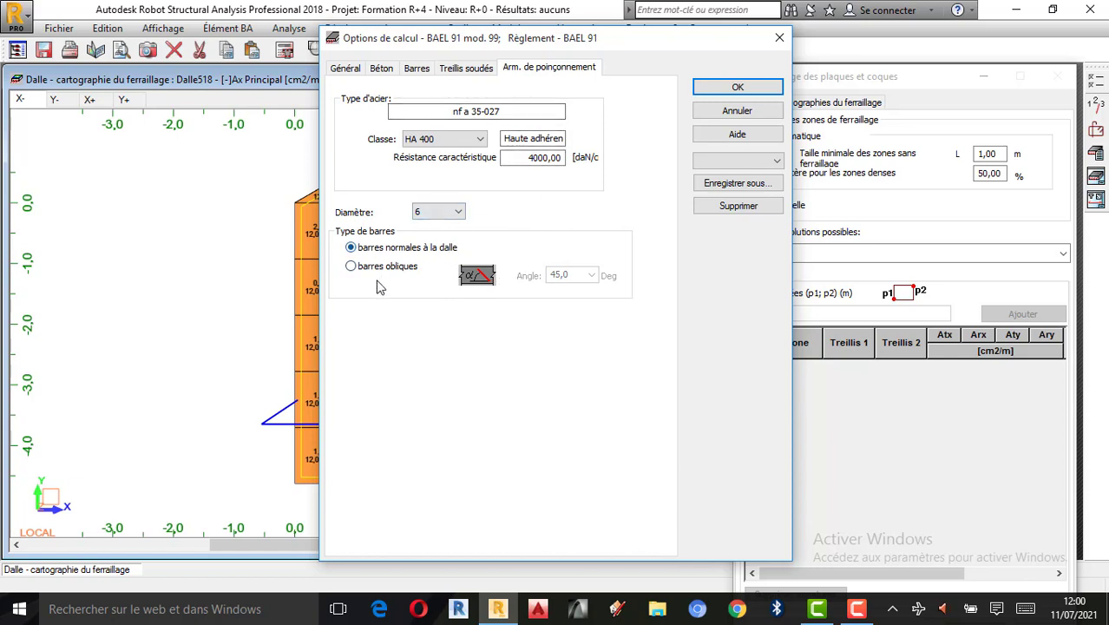
Step: Save the slab's calculation options under the name "Option de Calcul de la Dalle" and apply them
left_click(733, 186)
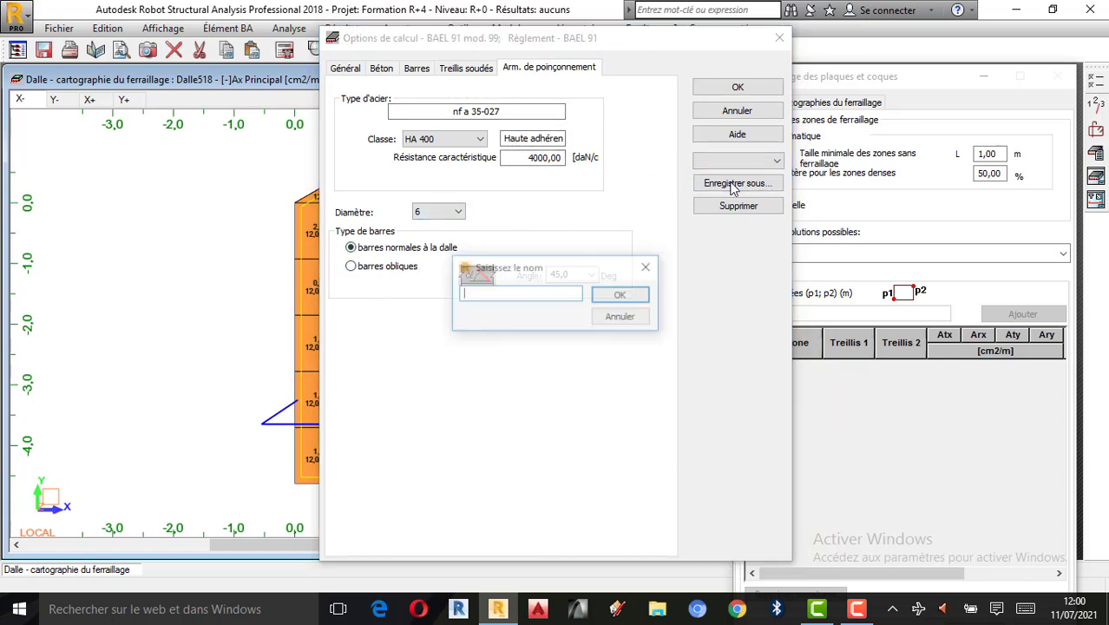
type("Option de Calcul de")
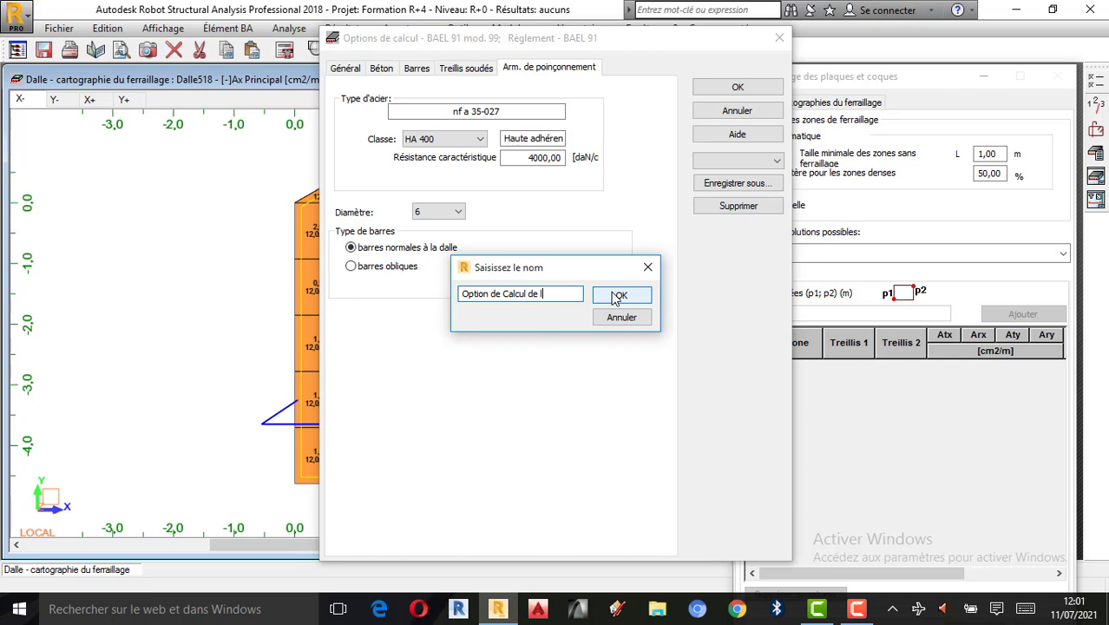
type("la Dalle")
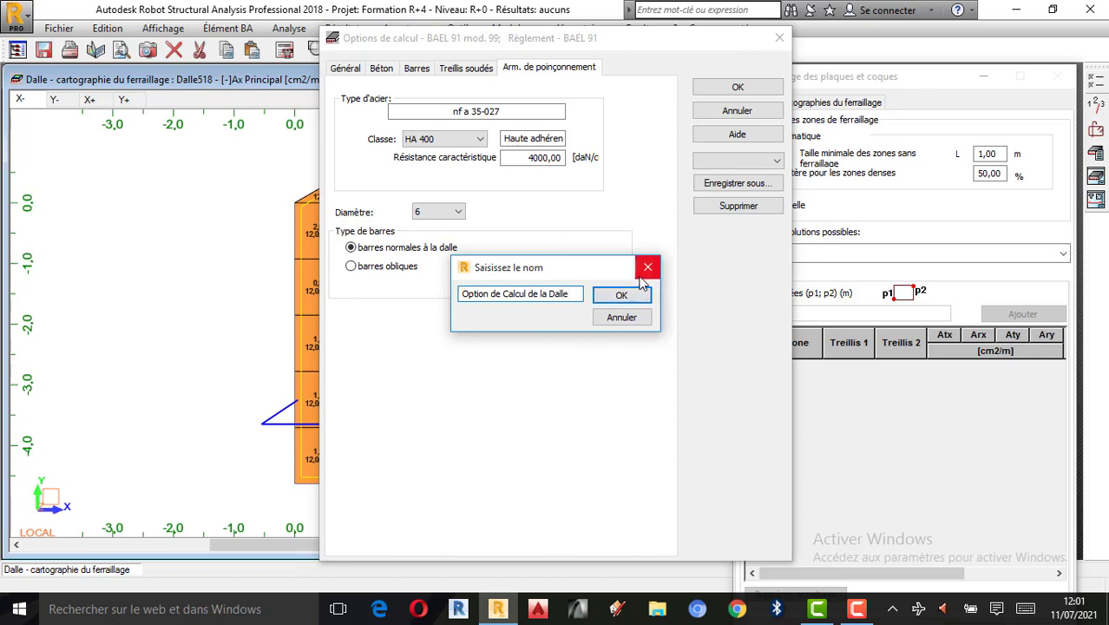
left_click(633, 296)
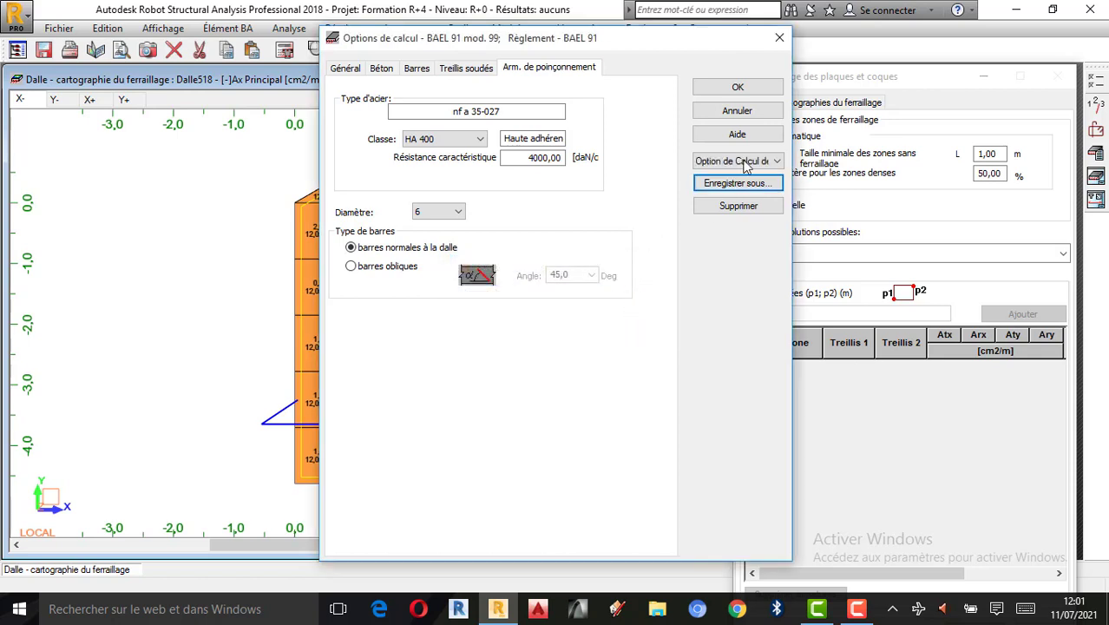
left_click(738, 90)
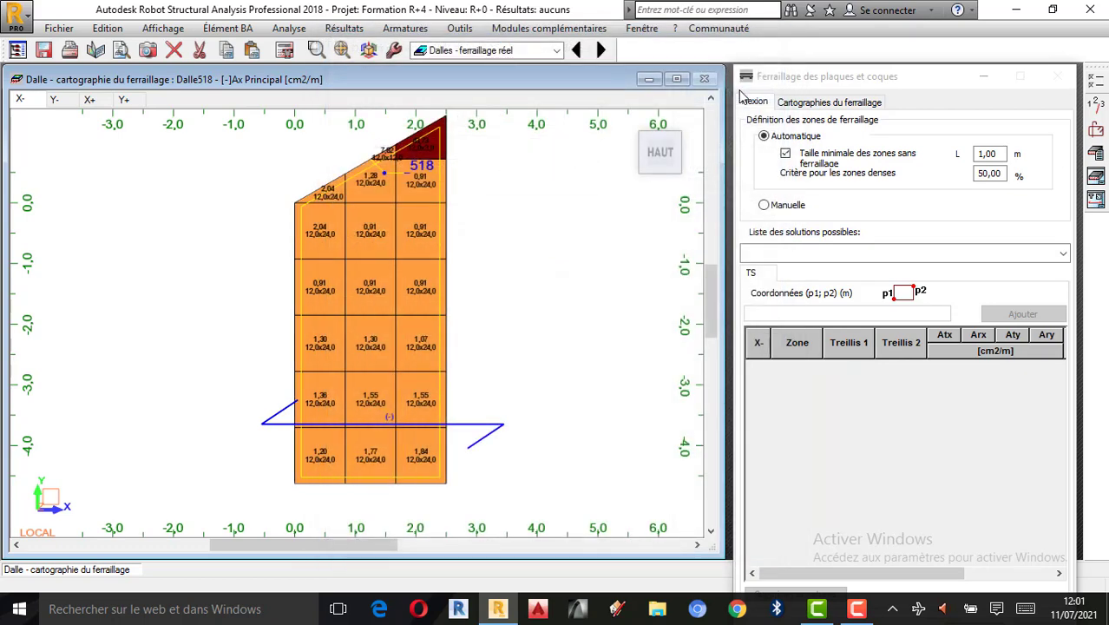
Step: Set the slab's reinforcement arrangement to bars only, with reinforcement generated per slab
left_click(1097, 132)
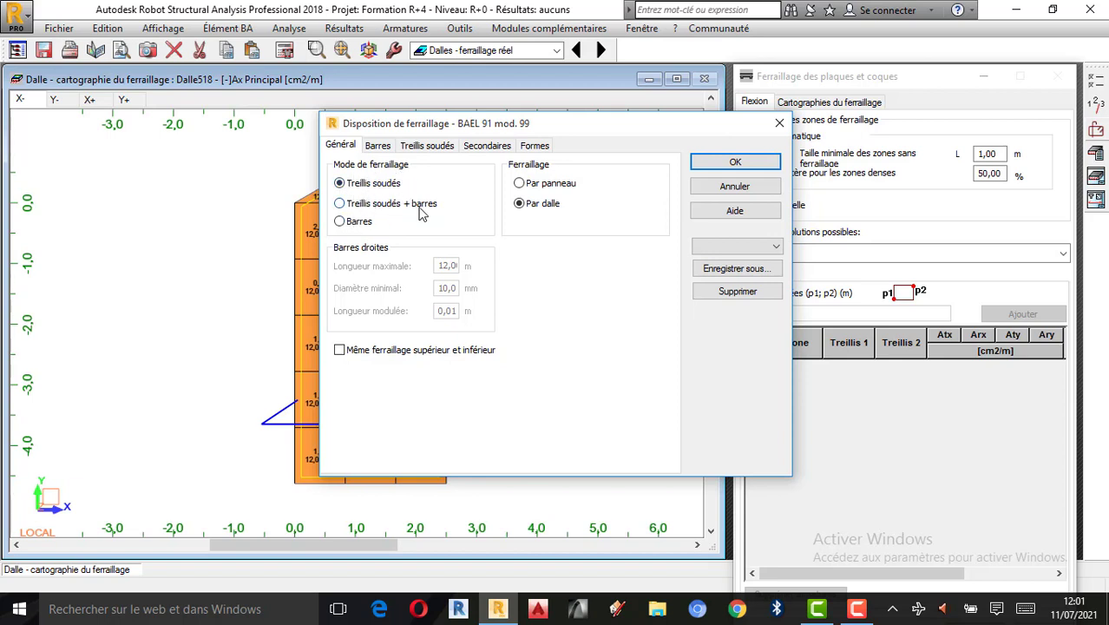
left_click(339, 222)
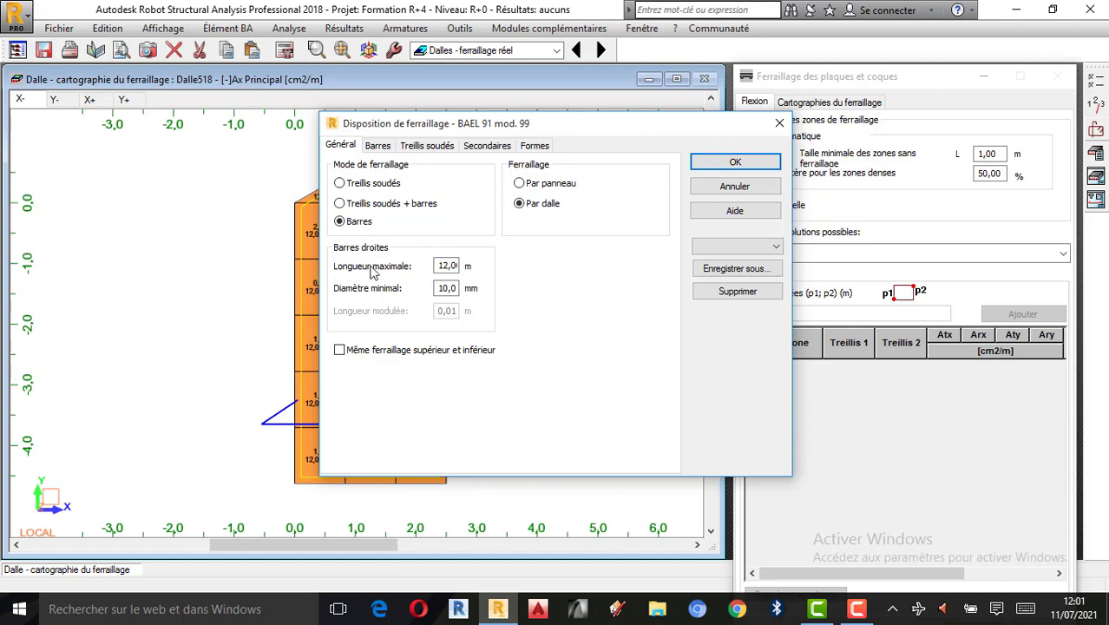
left_click(446, 264)
left_click(340, 352)
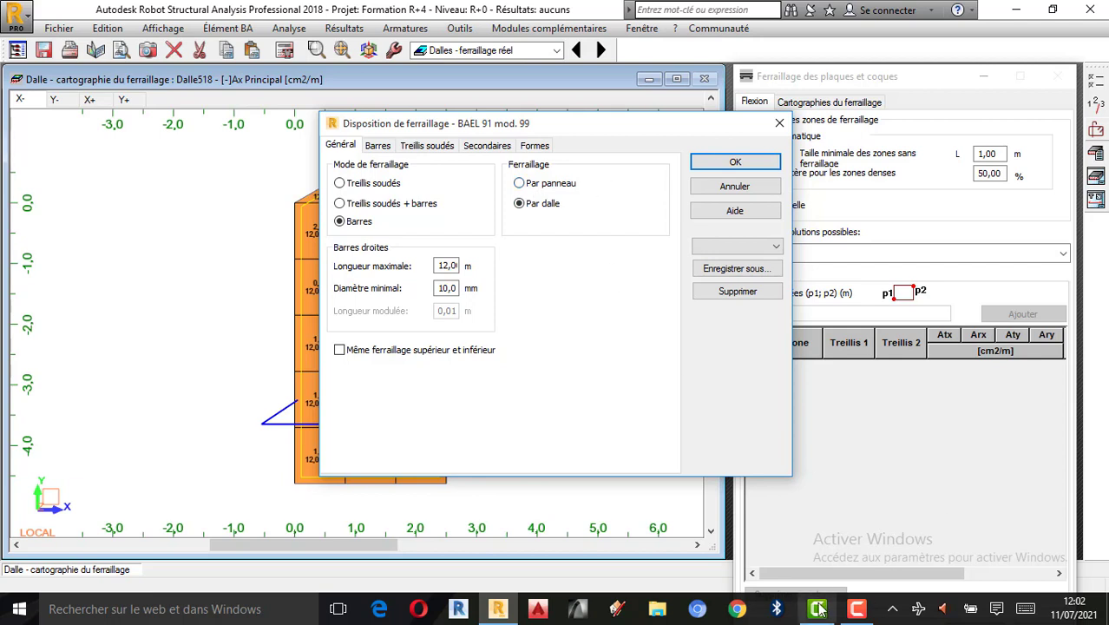
left_click(855, 608)
left_click(1024, 542)
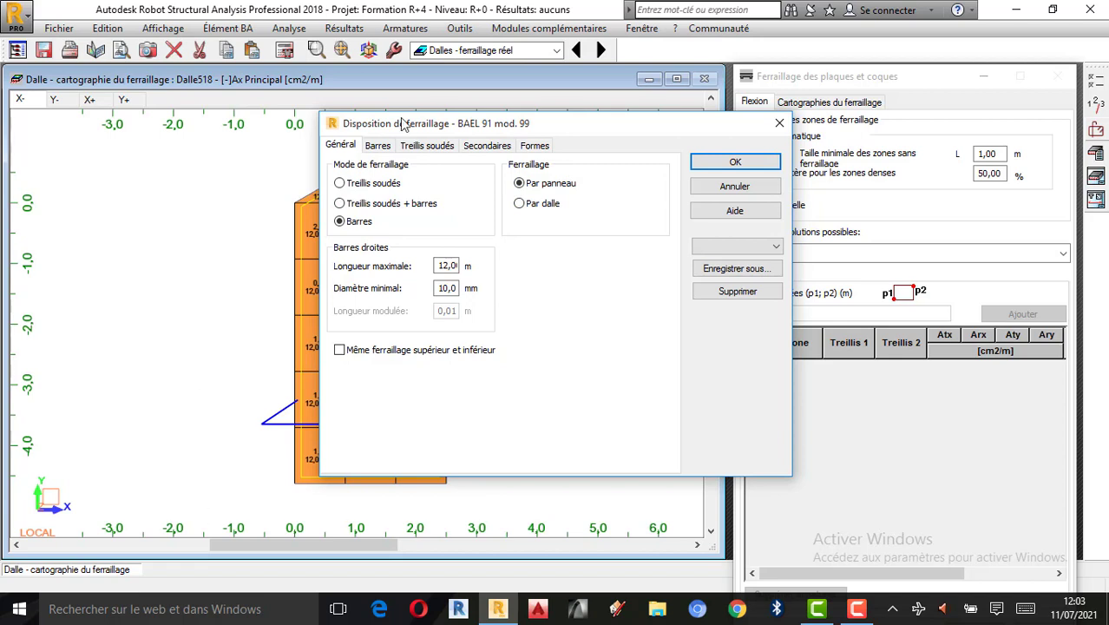
left_click(518, 203)
Step: Review the bar, welded mesh, secondary and bar shape settings, keeping automatic diameters, and apply the reinforcement arrangement
left_click(381, 148)
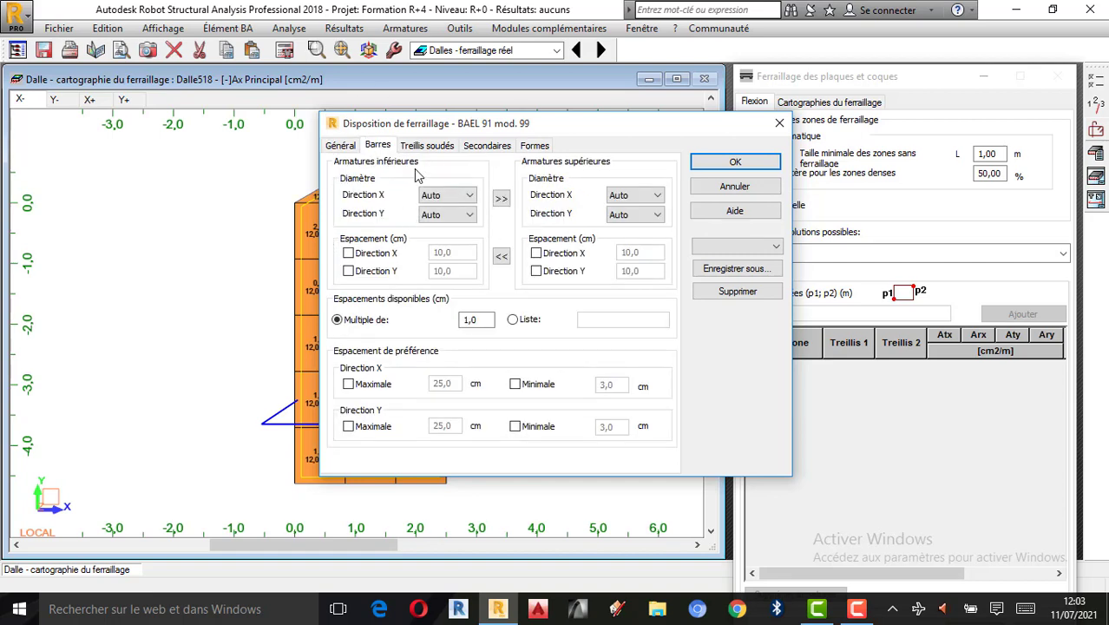
left_click(461, 198)
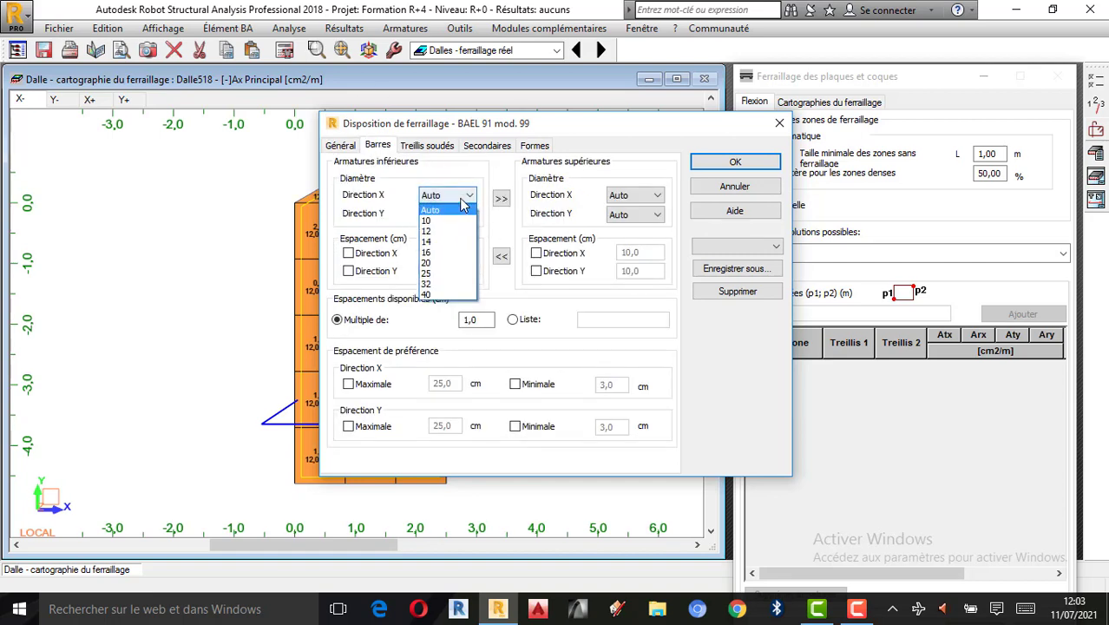
left_click(461, 209)
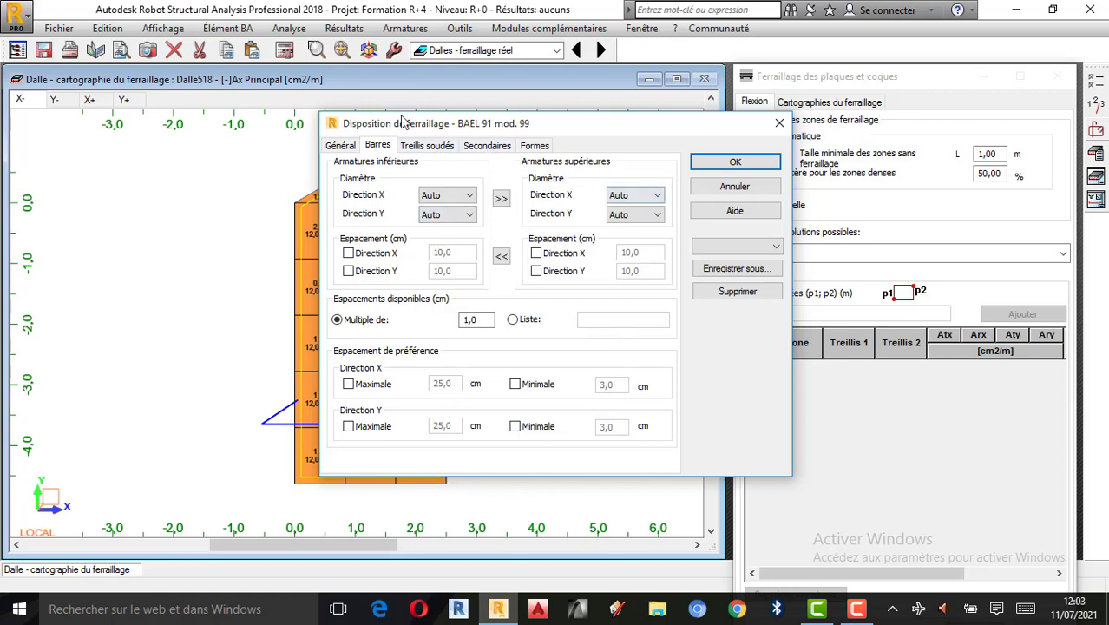
left_click(436, 149)
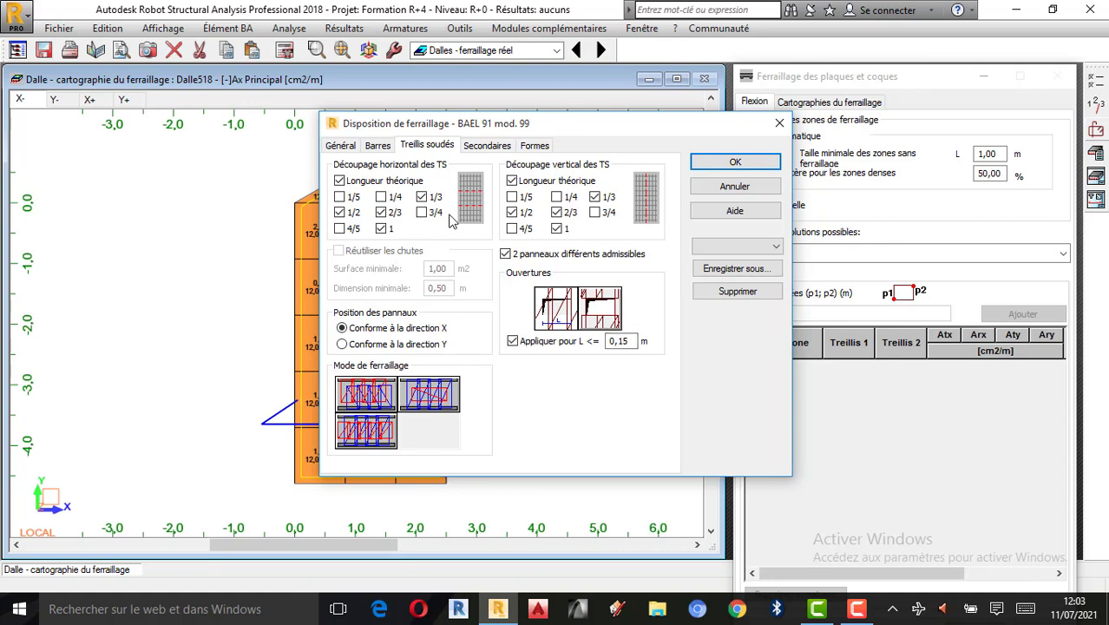
left_click(486, 149)
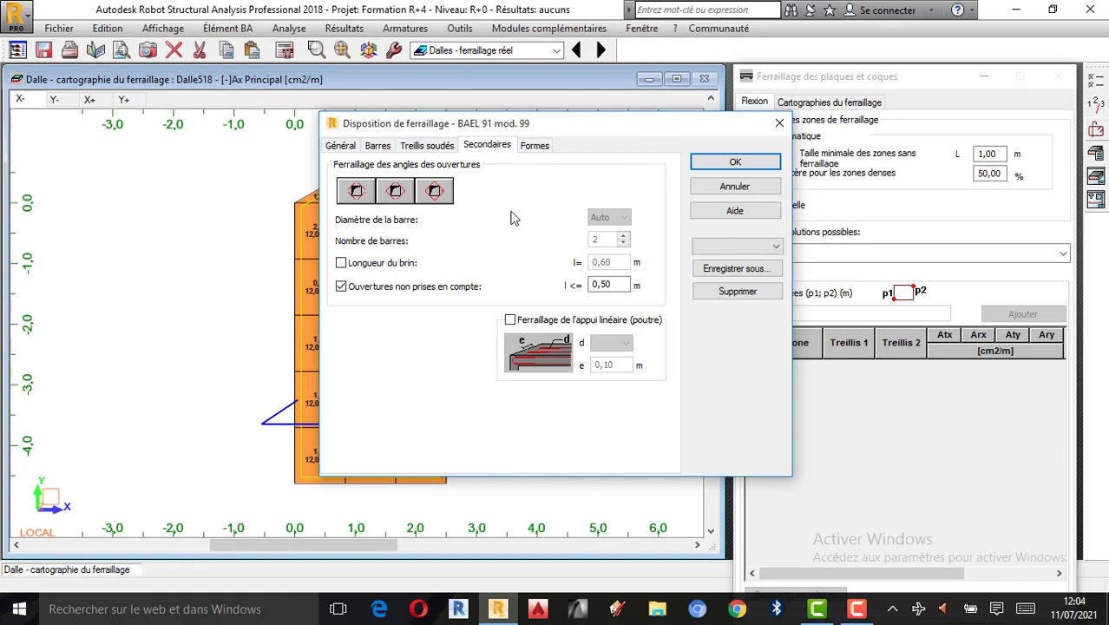
left_click(423, 148)
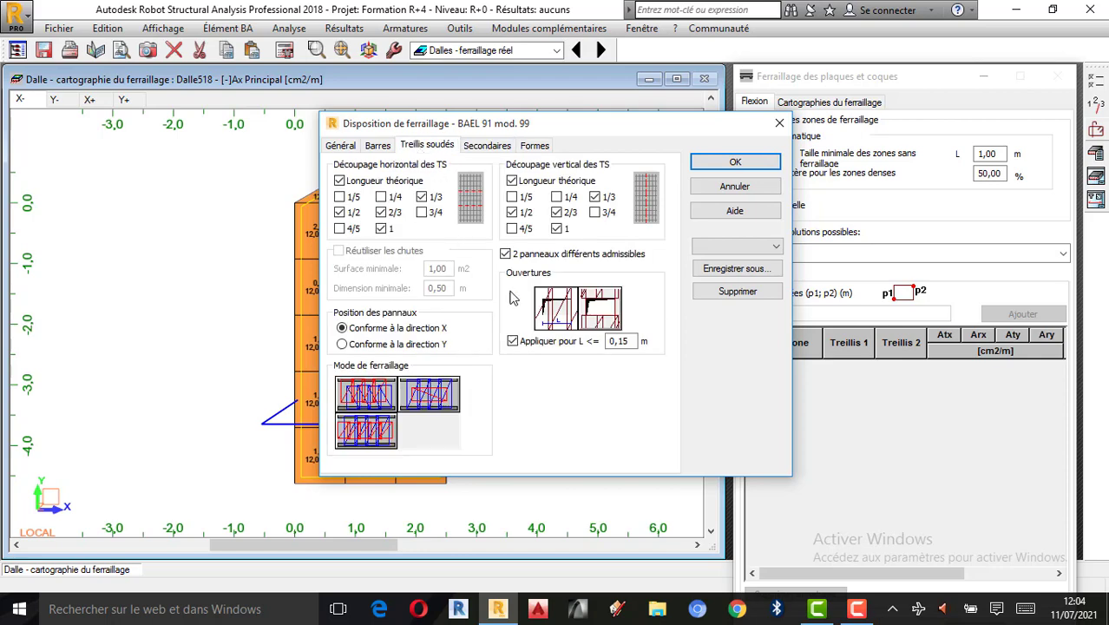
left_click(481, 149)
left_click(533, 147)
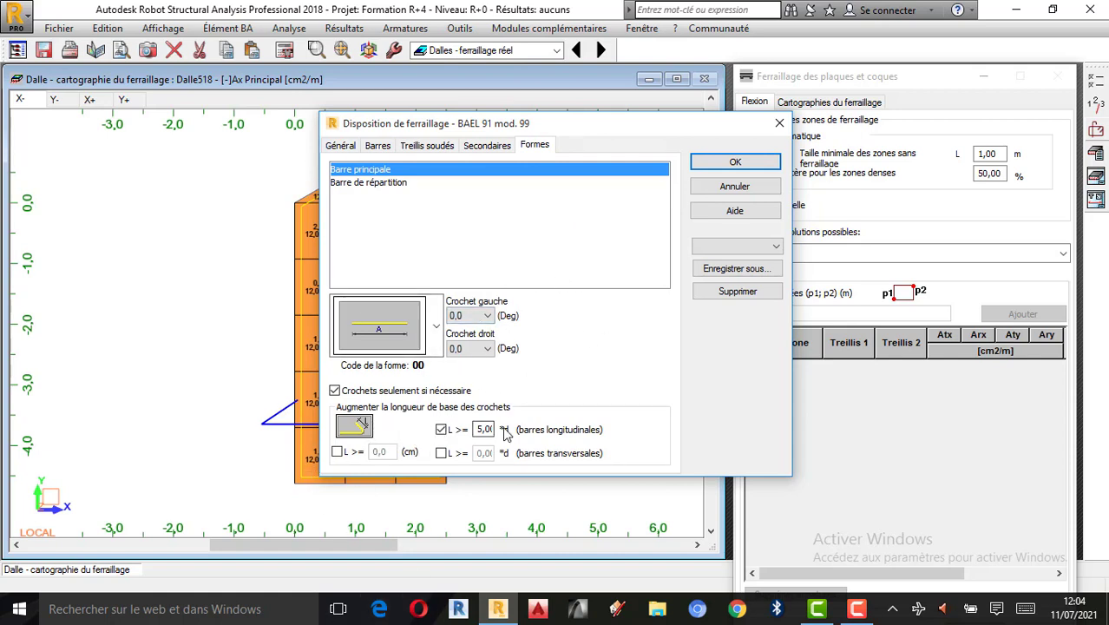
left_click(735, 162)
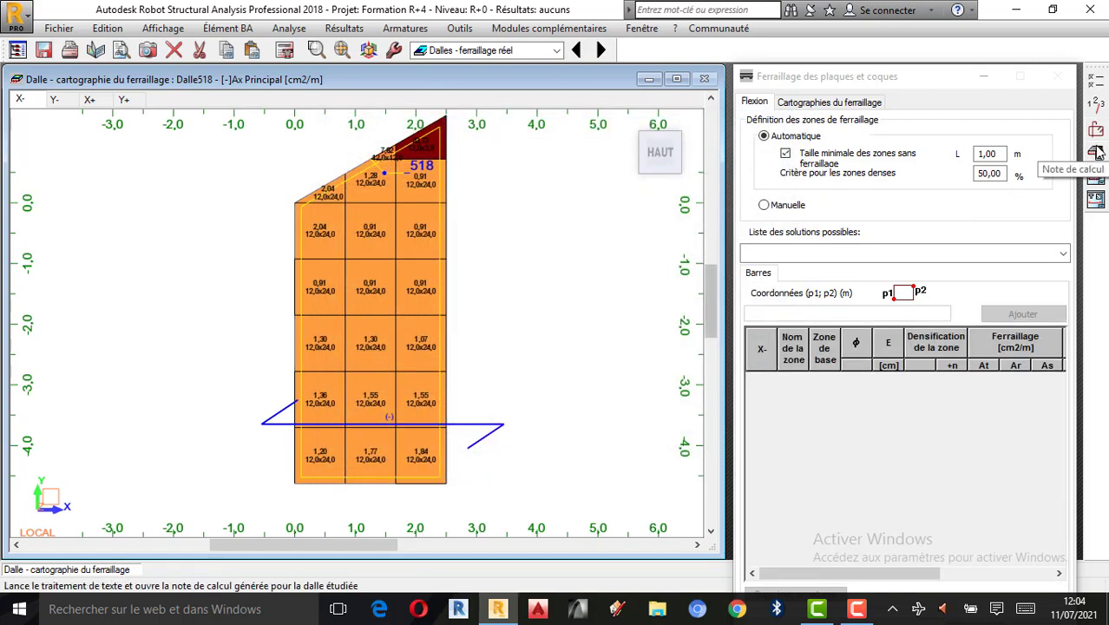
Step: In the drawing parameters, include number and diameter, length, spacing and the longitudinal reinforcement description in sections
left_click(1096, 200)
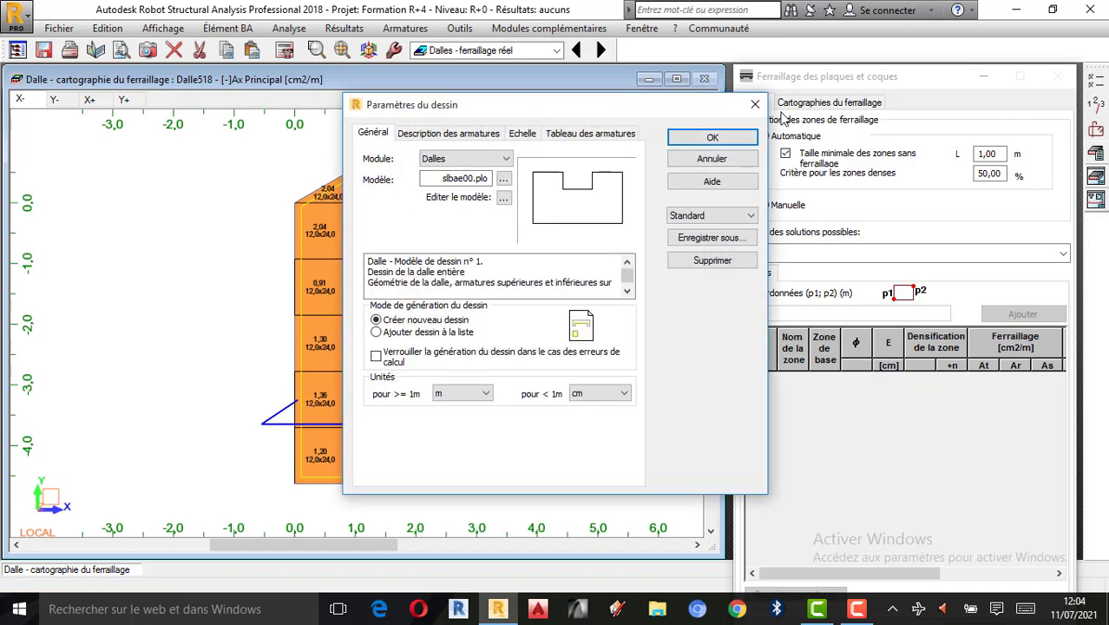
left_click(754, 104)
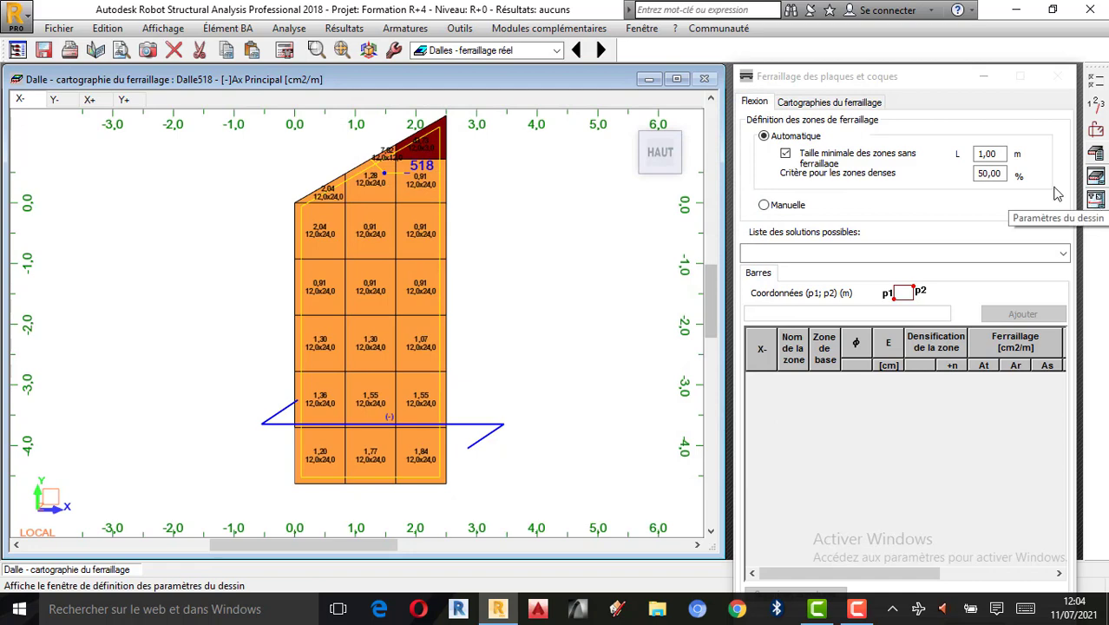
left_click(295, 30)
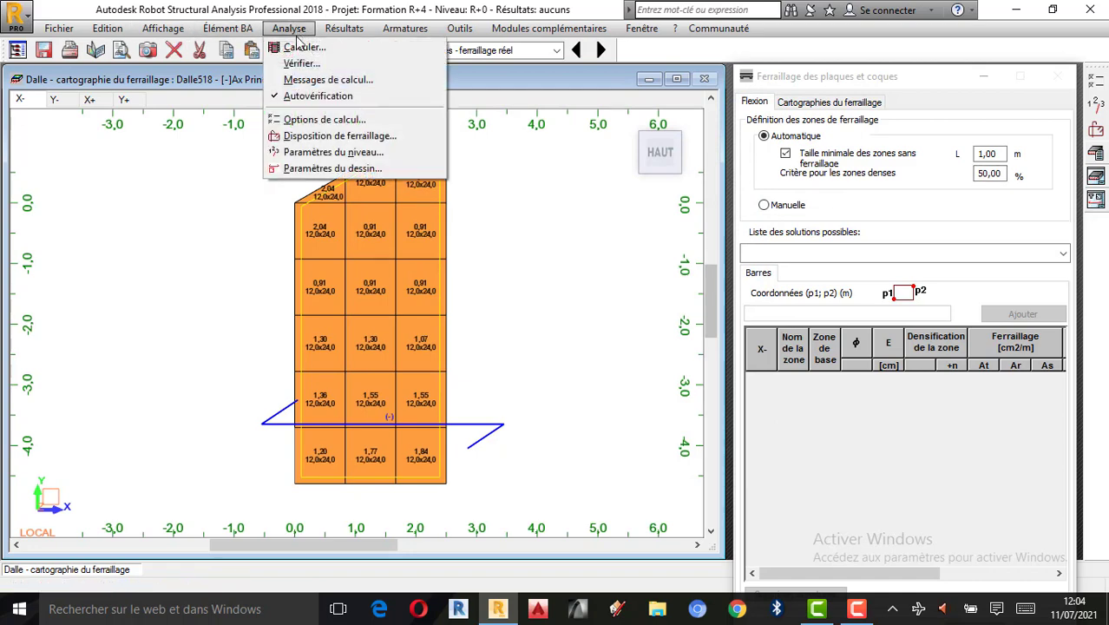
left_click(319, 170)
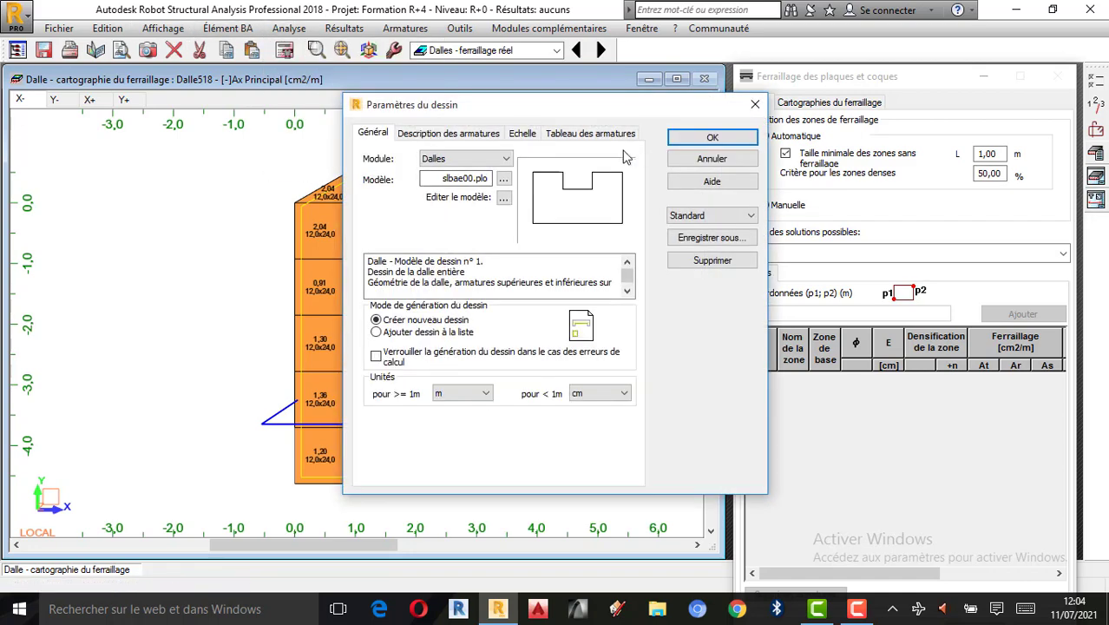
left_click(424, 134)
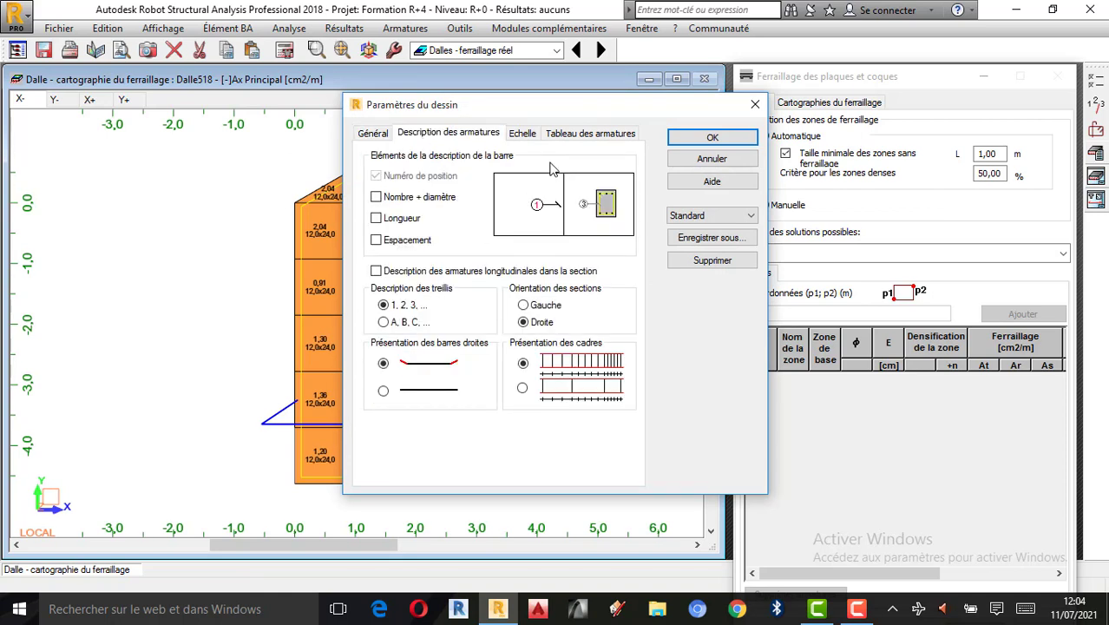
left_click(382, 199)
left_click(376, 218)
left_click(376, 240)
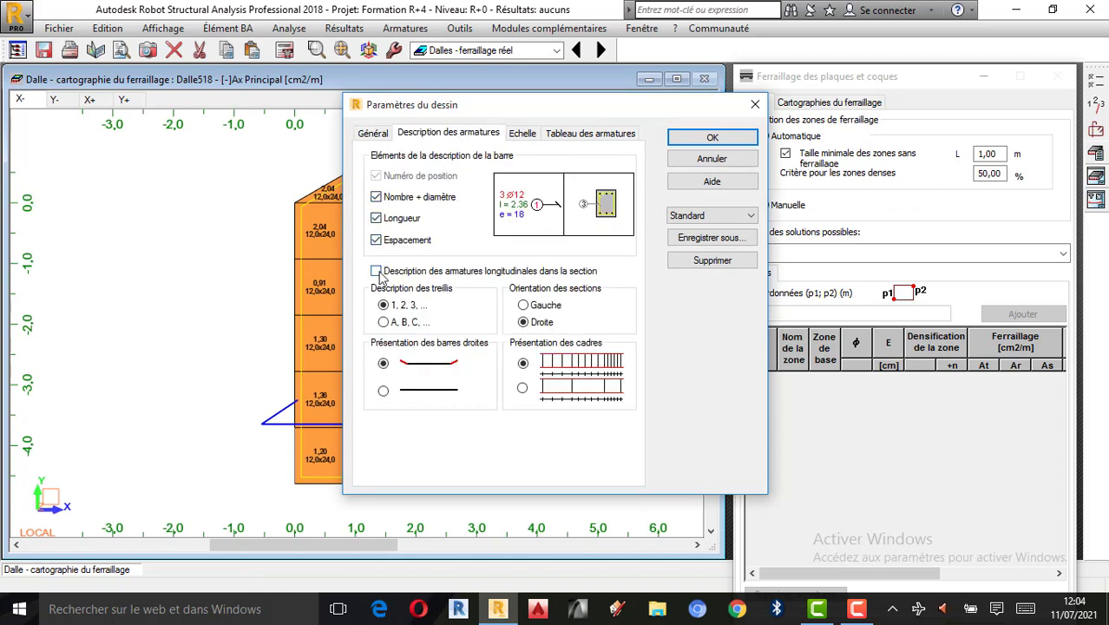
left_click(376, 271)
Step: Add the number of pieces and steel type to the drawing's reinforcement table and apply the drawing parameters
left_click(583, 133)
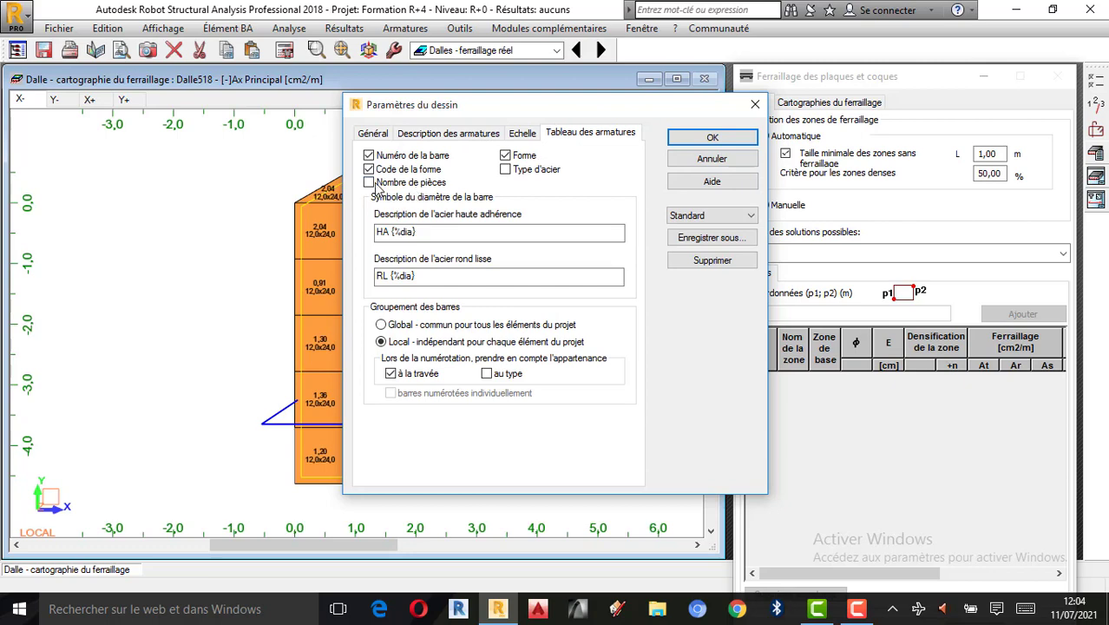
left_click(370, 183)
left_click(507, 170)
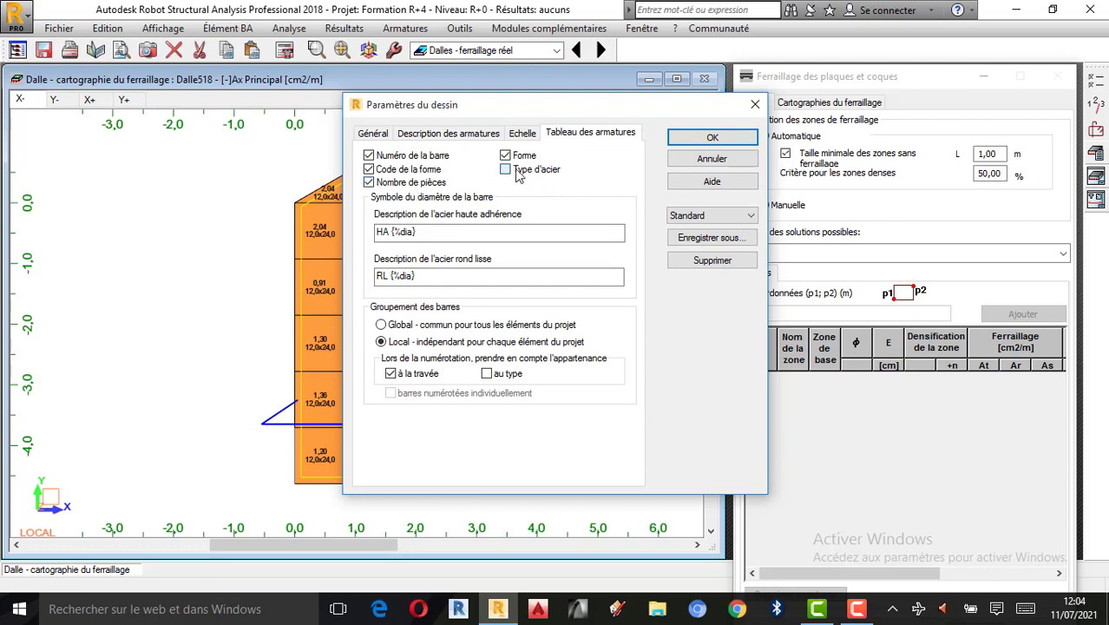
left_click(691, 142)
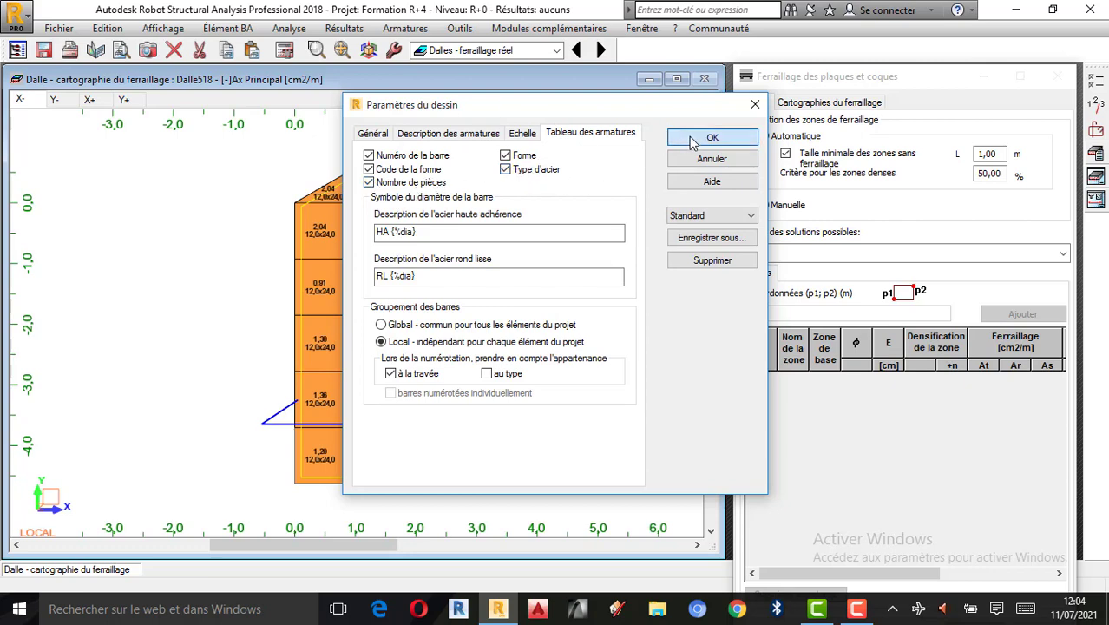
left_click(856, 609)
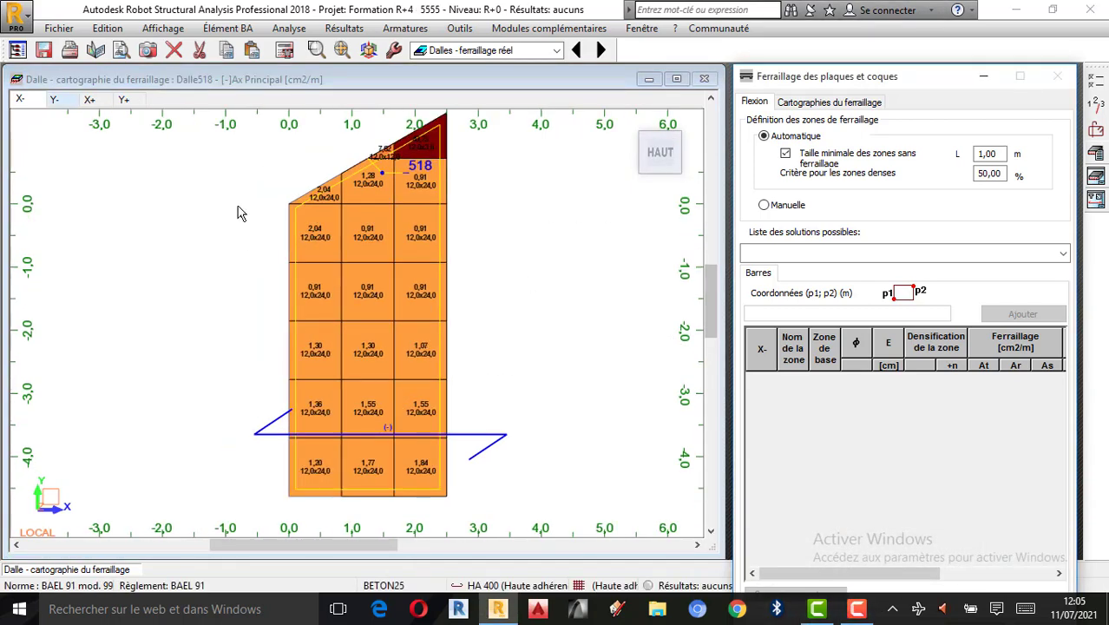
Step: Calculate the slab's real reinforcement with drawing generation enabled, close the error report and return to the slab reinforcement results
left_click(285, 49)
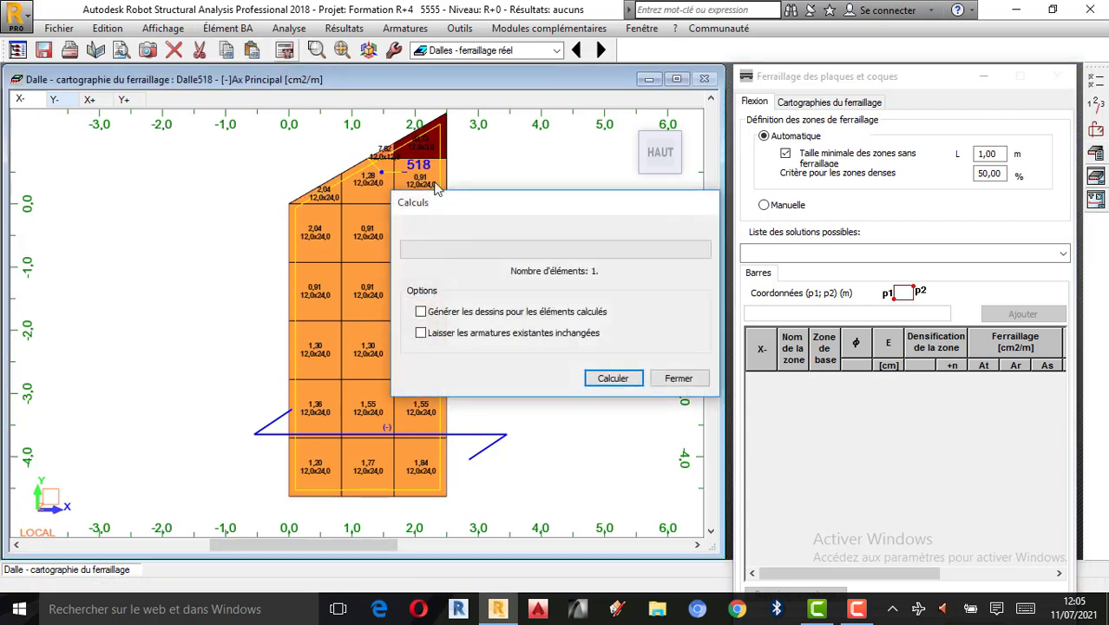
left_click(450, 315)
left_click(619, 382)
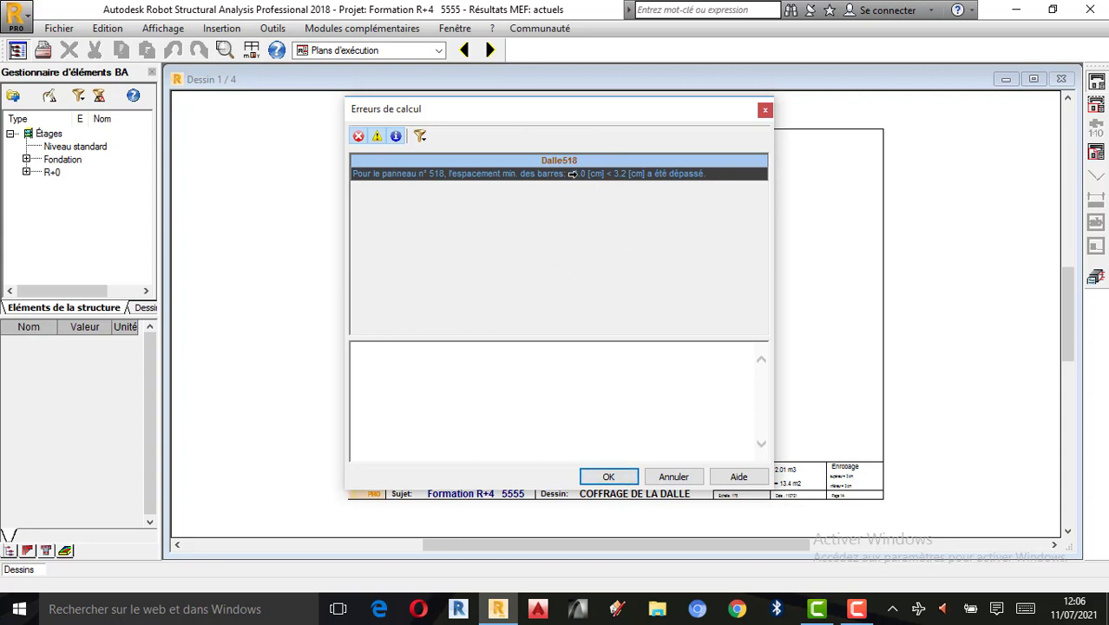
left_click(599, 482)
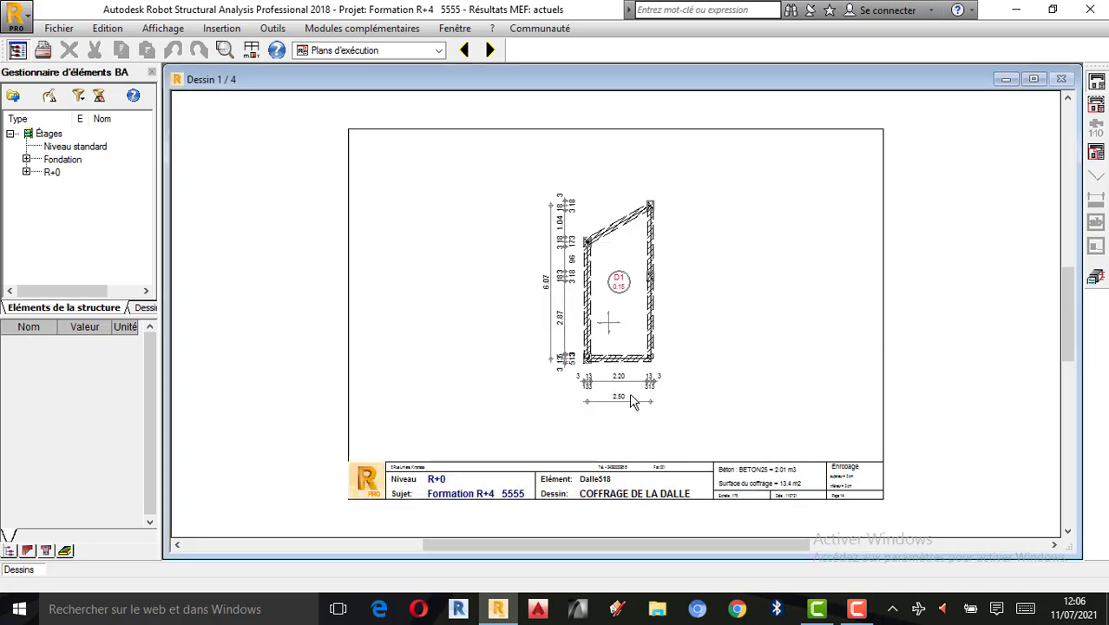
left_click(1099, 277)
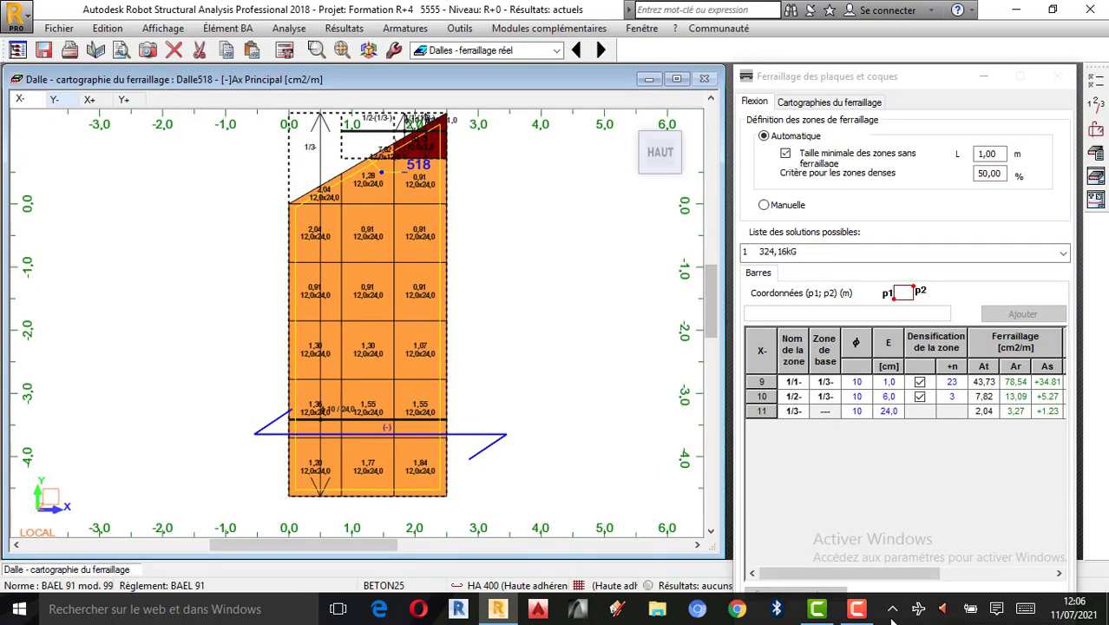
Step: Dismiss the calculation error report and go from the formwork drawing back to the slab's reinforcement map
left_click(856, 608)
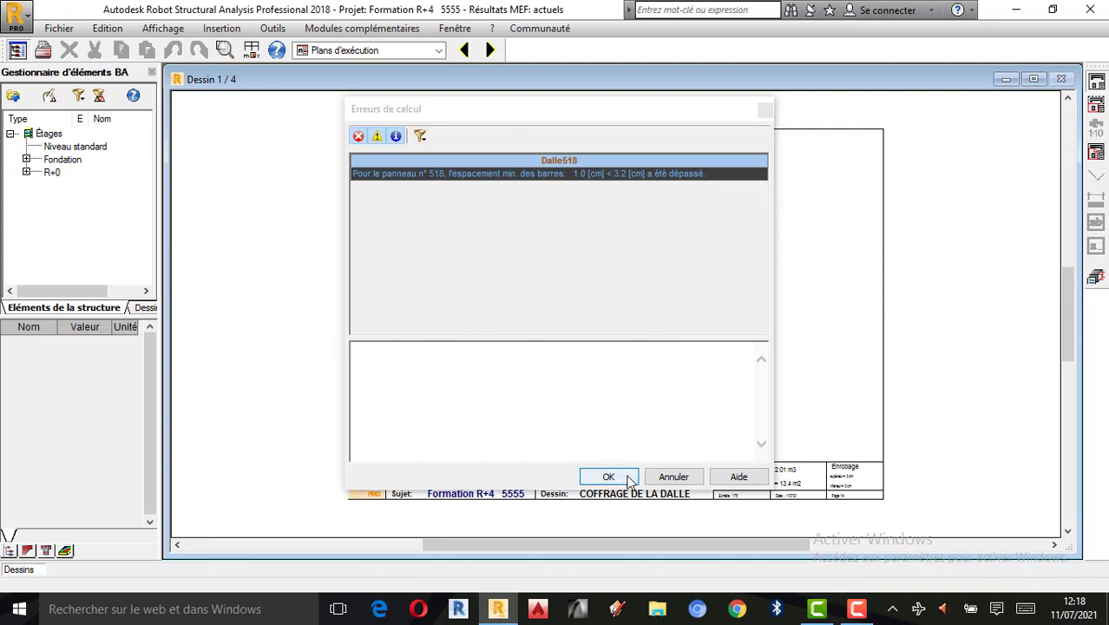
left_click(609, 477)
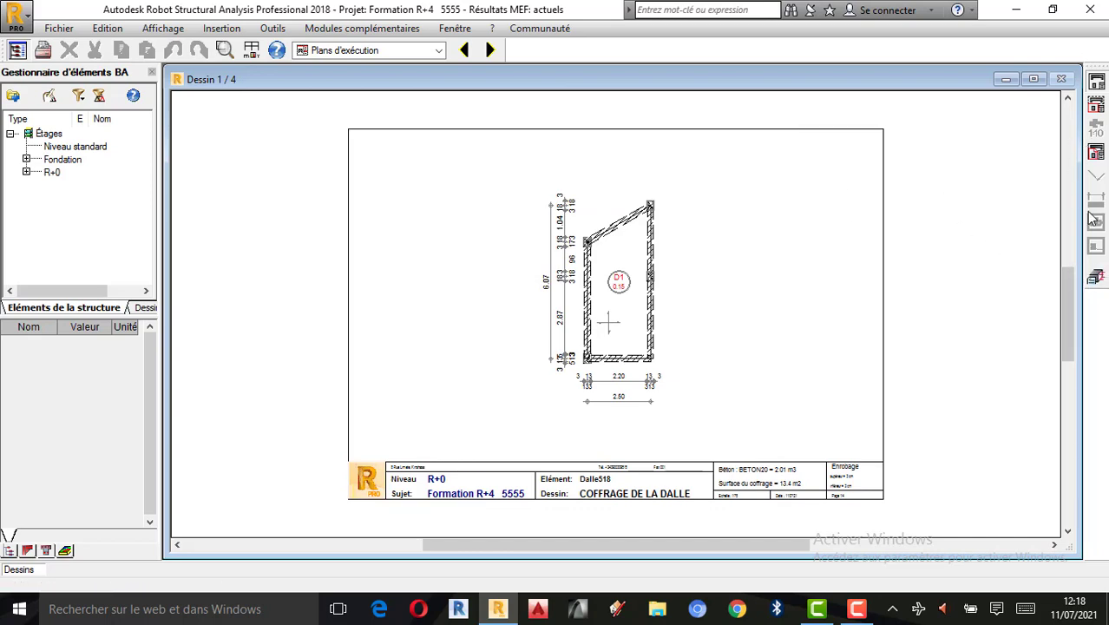
left_click(1095, 276)
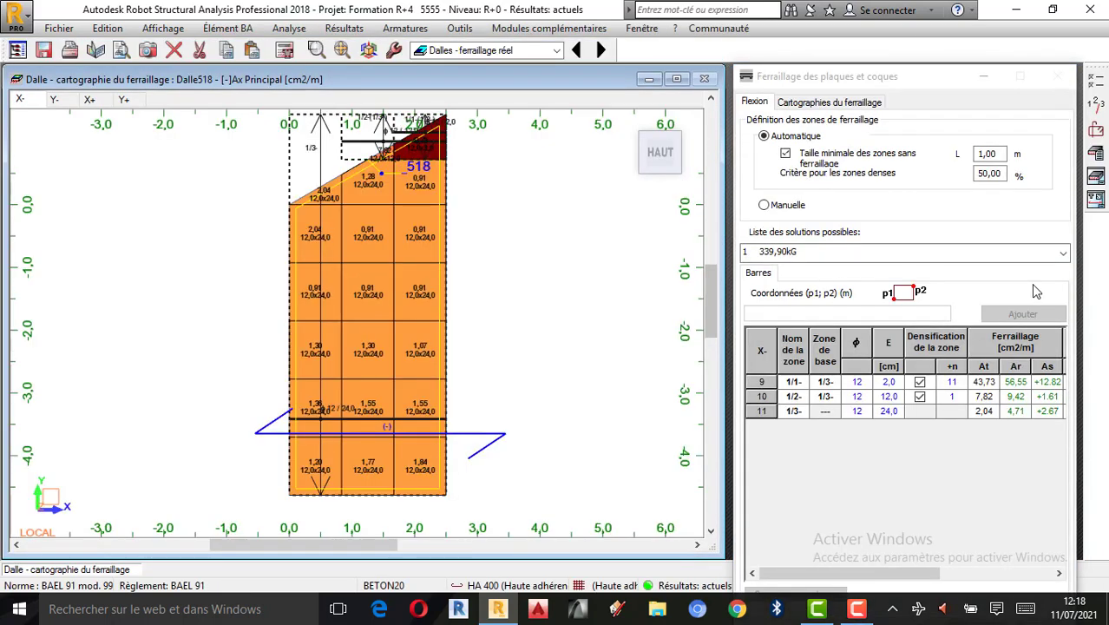
Step: Review the bar diameters allowed in the BAEL 91 calculation options, including the 10 mm bar, and accept the options
left_click(1095, 84)
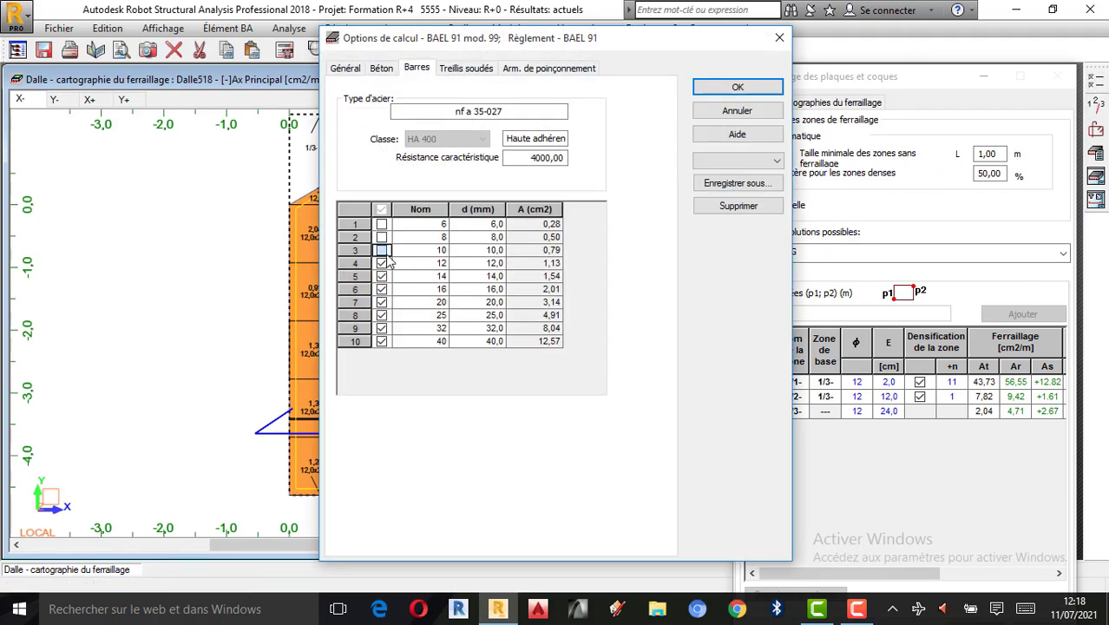
left_click(383, 251)
left_click(737, 89)
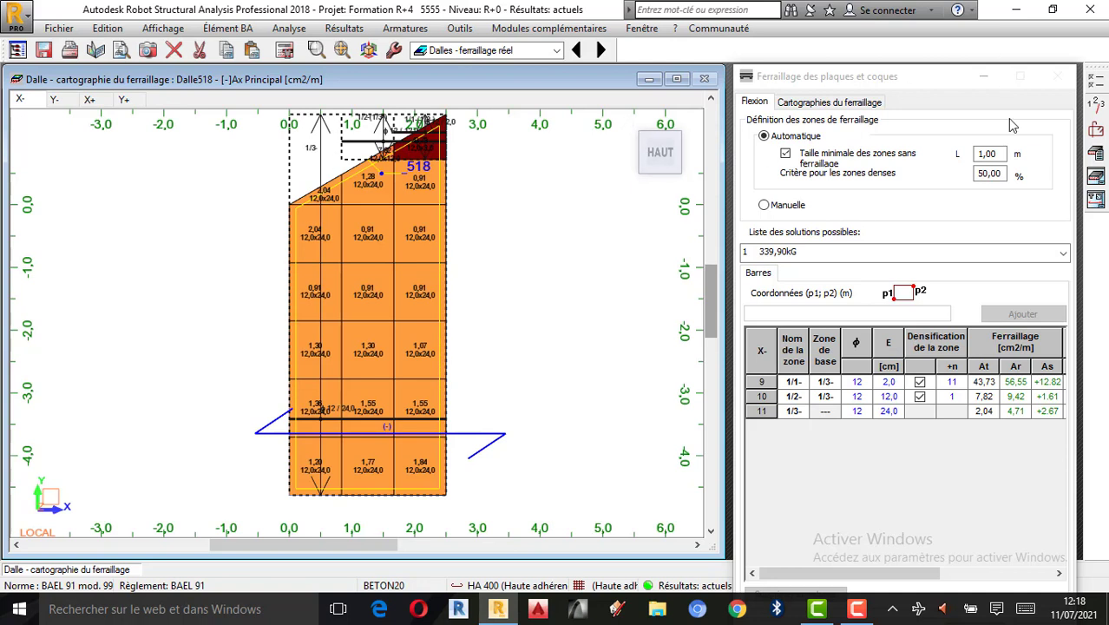
Step: Recalculate the slab's real reinforcement with drawing generation enabled for the calculated elements
left_click(285, 49)
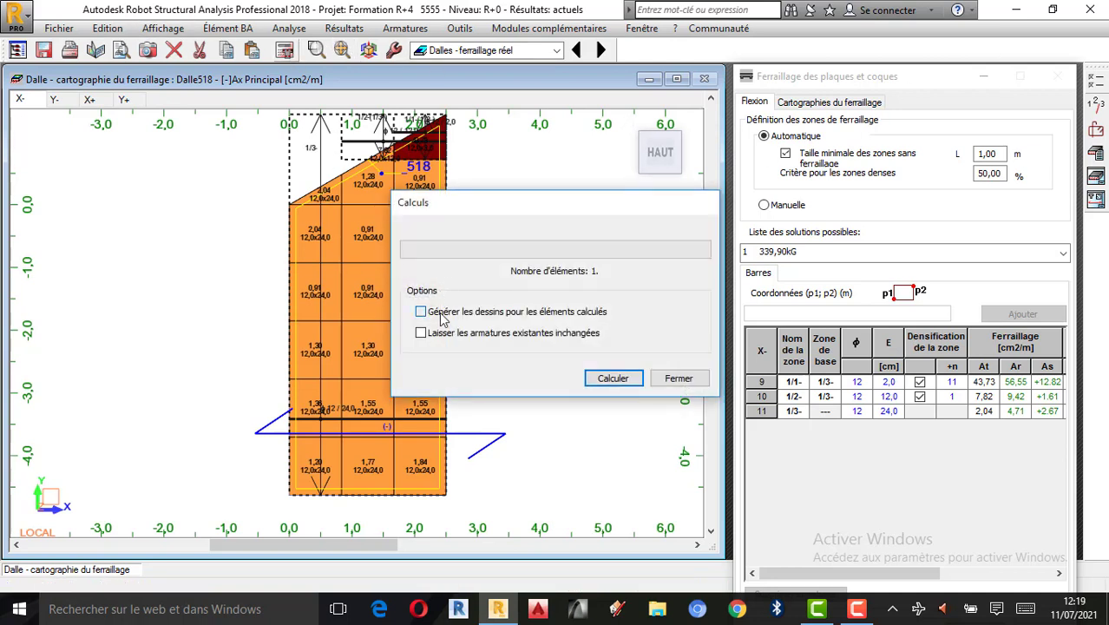
left_click(440, 314)
left_click(612, 378)
left_click(856, 610)
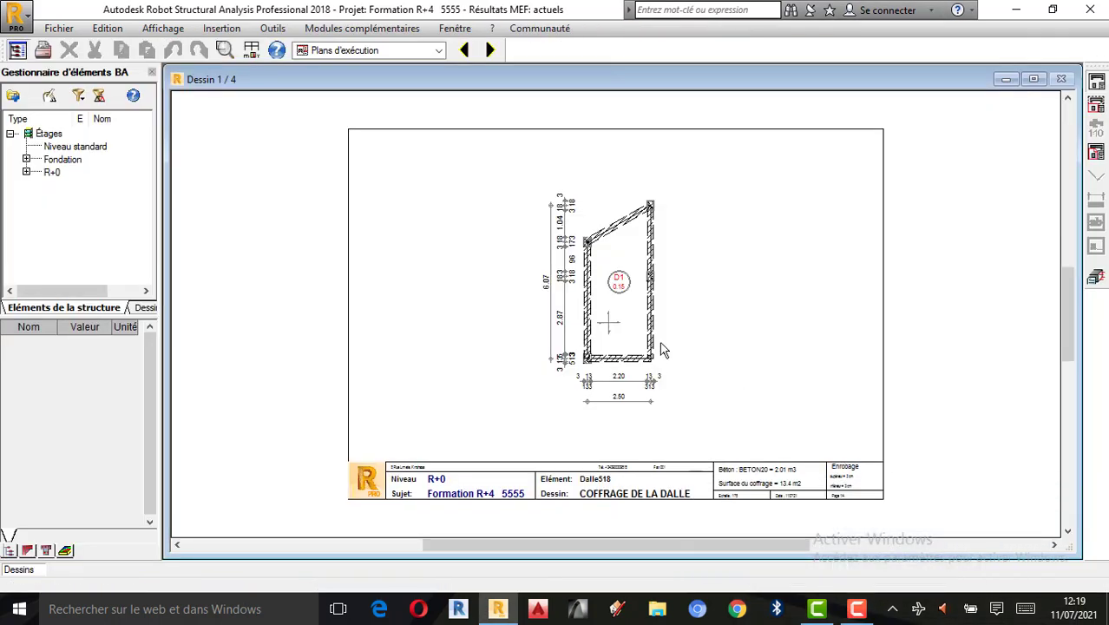
Step: Examine the formwork drawing of slab 518, checking its outline, dimension lines, supports and slab thickness label
scroll(673, 369, "up", 3)
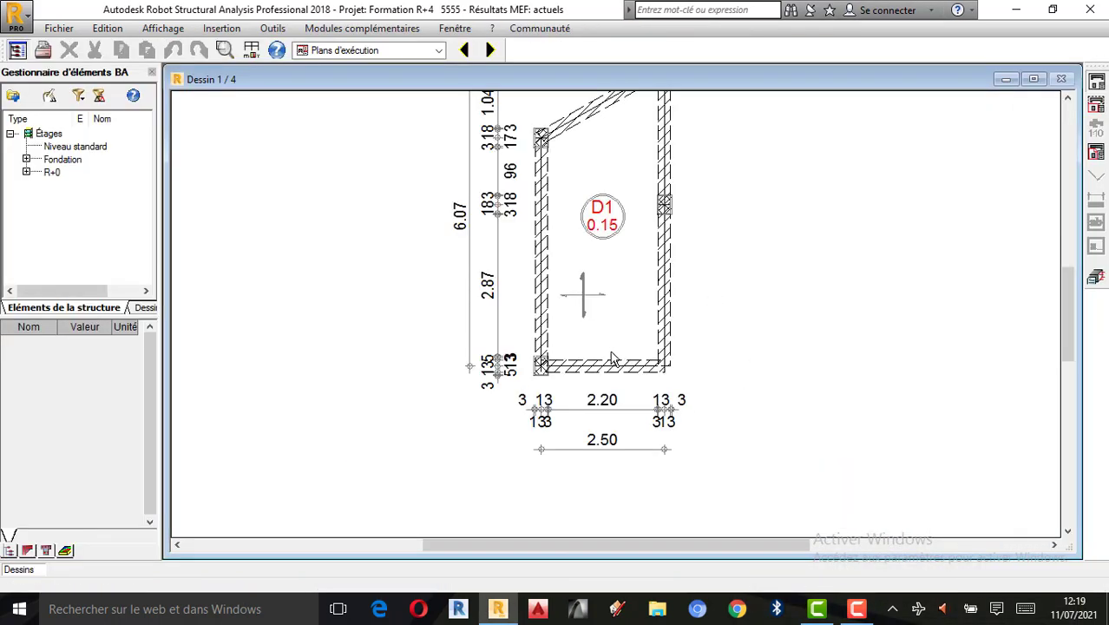
scroll(611, 357, "down", 4)
scroll(563, 425, "up", 2)
scroll(652, 314, "down", 2)
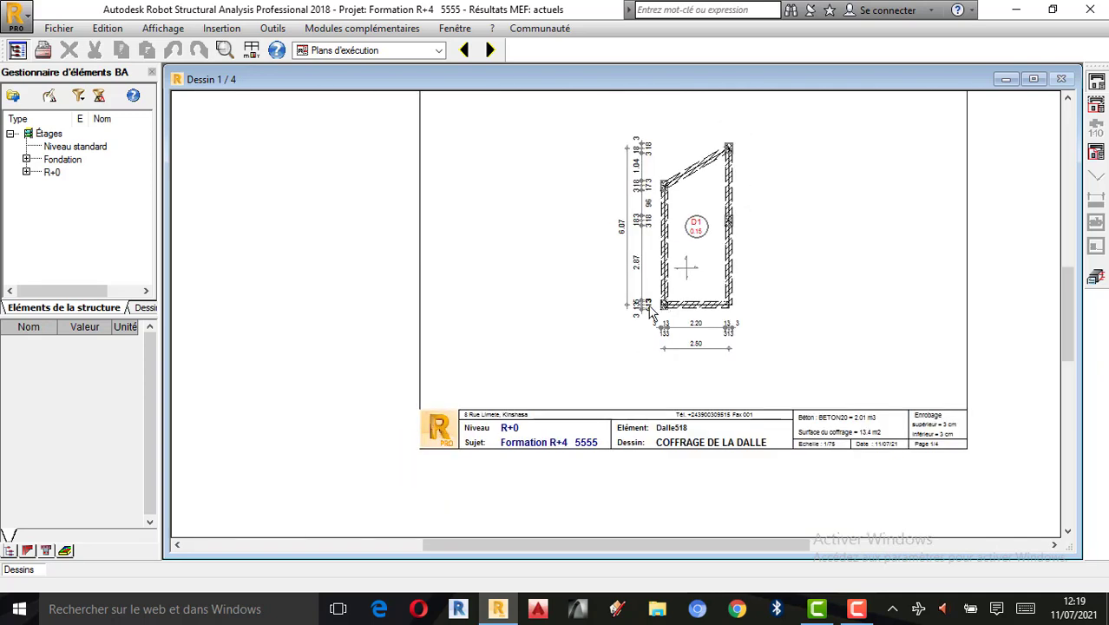
scroll(652, 314, "up", 5)
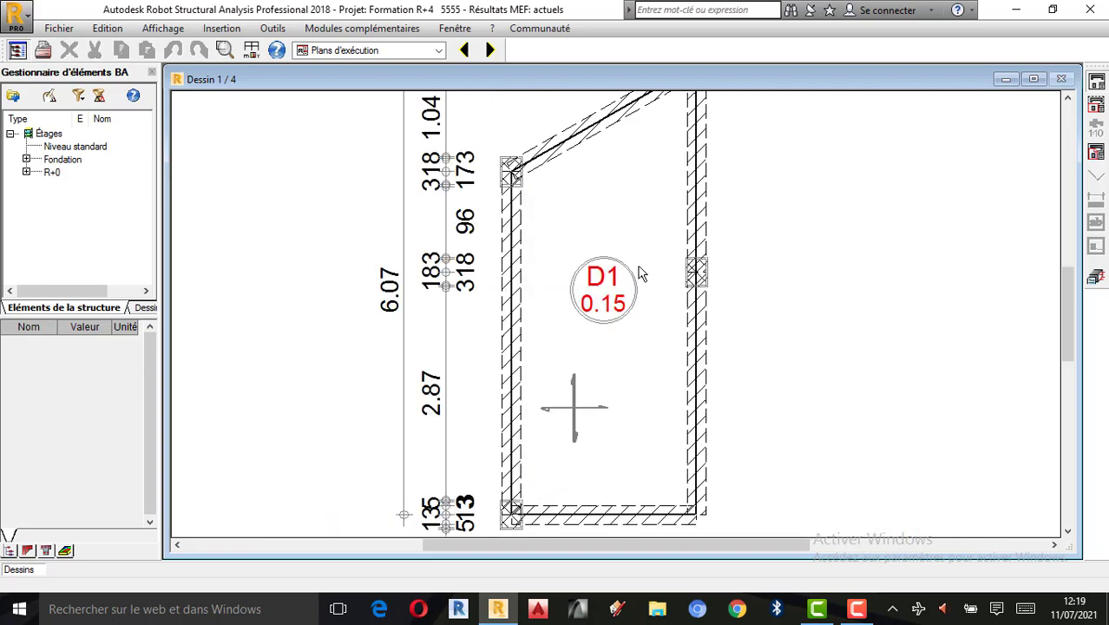
scroll(642, 274, "up", 2)
scroll(608, 312, "down", 5)
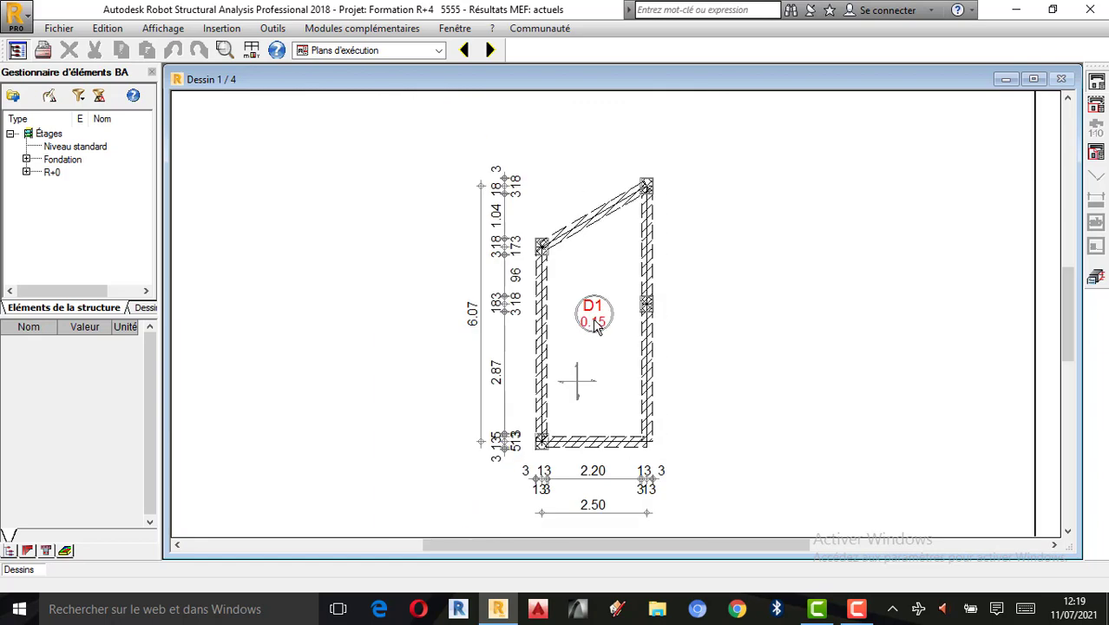
scroll(595, 326, "down", 2)
scroll(595, 313, "up", 3)
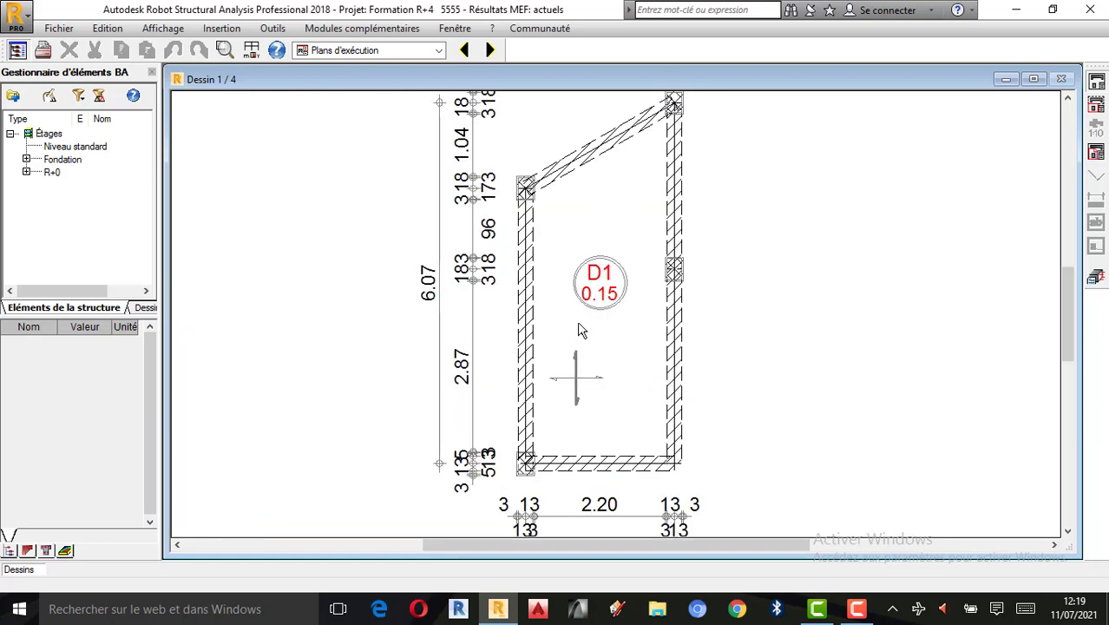
scroll(581, 330, "down", 3)
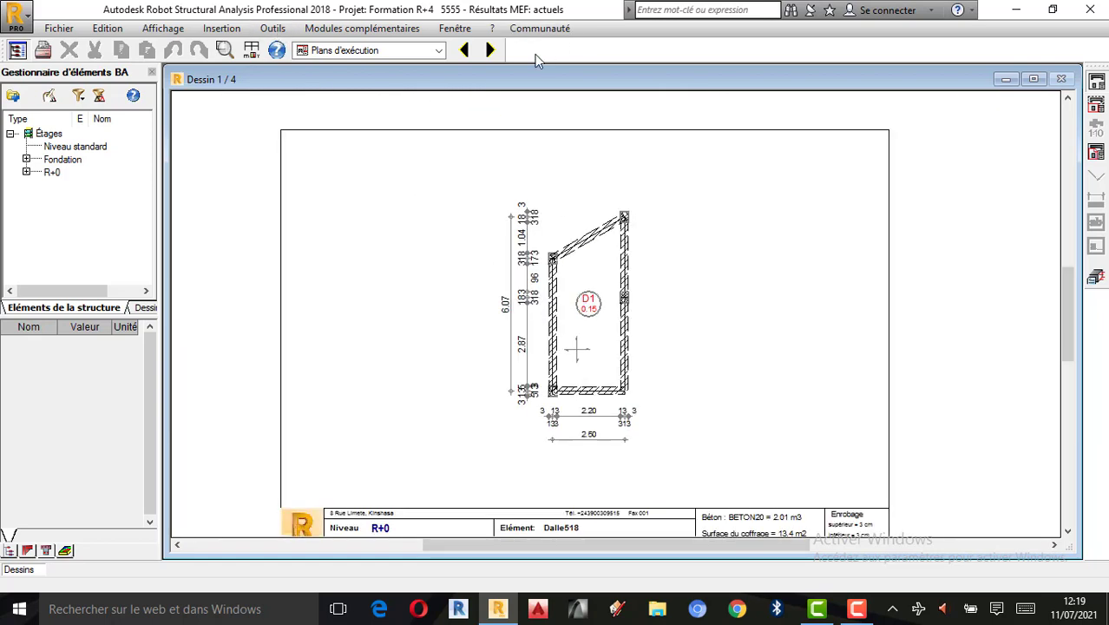
Step: Display the lower reinforcement drawing and examine its bars around the slab's sloped edge
left_click(497, 54)
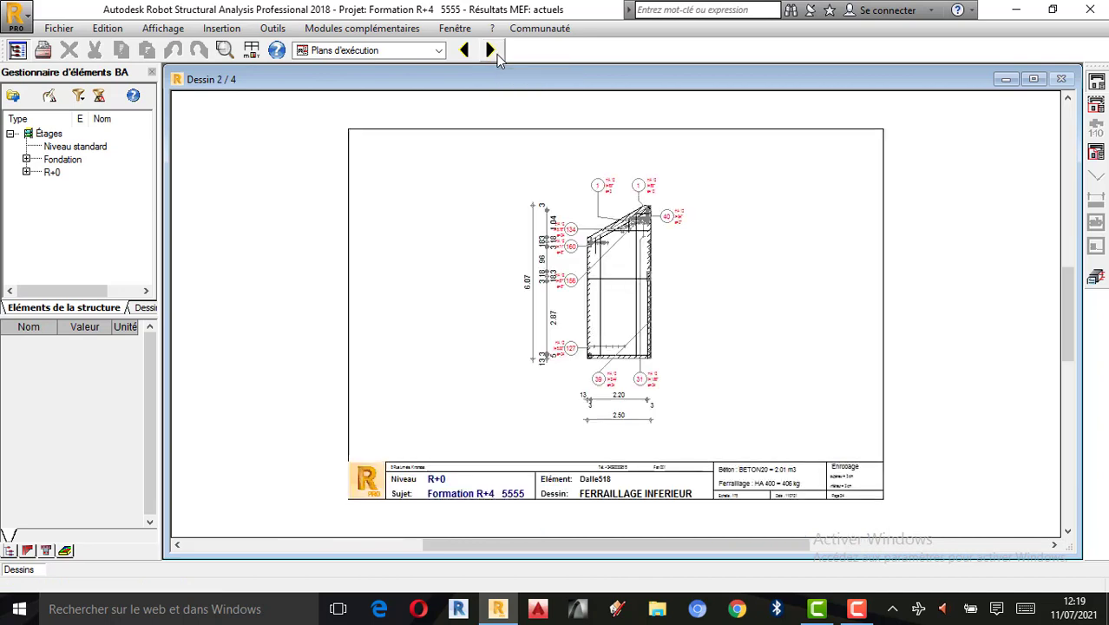
scroll(657, 271, "up", 3)
scroll(647, 190, "up", 4)
scroll(644, 192, "down", 4)
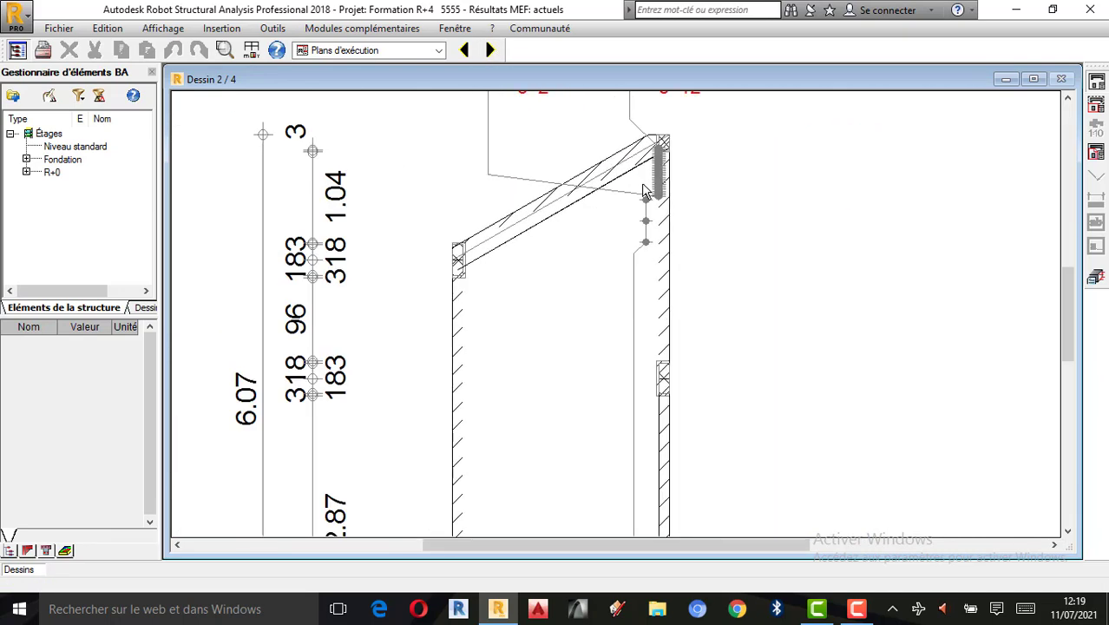
scroll(645, 193, "down", 2)
scroll(610, 258, "up", 2)
Step: Display the upper reinforcement drawing, followed by the bar schedule drawing, and inspect the details of each
left_click(489, 50)
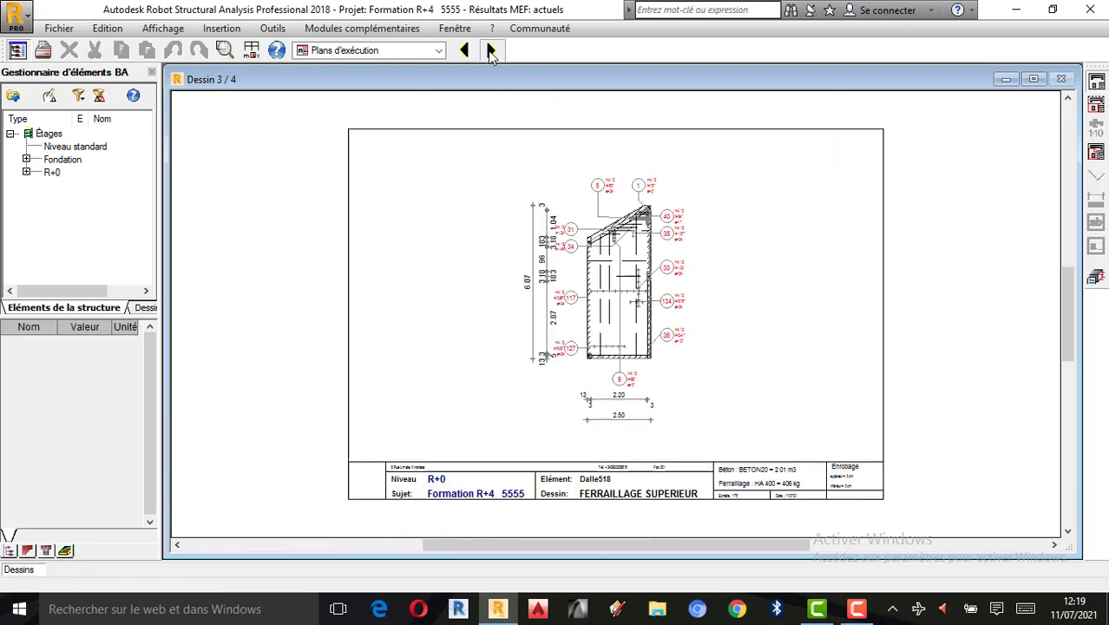
scroll(530, 111, "up", 3)
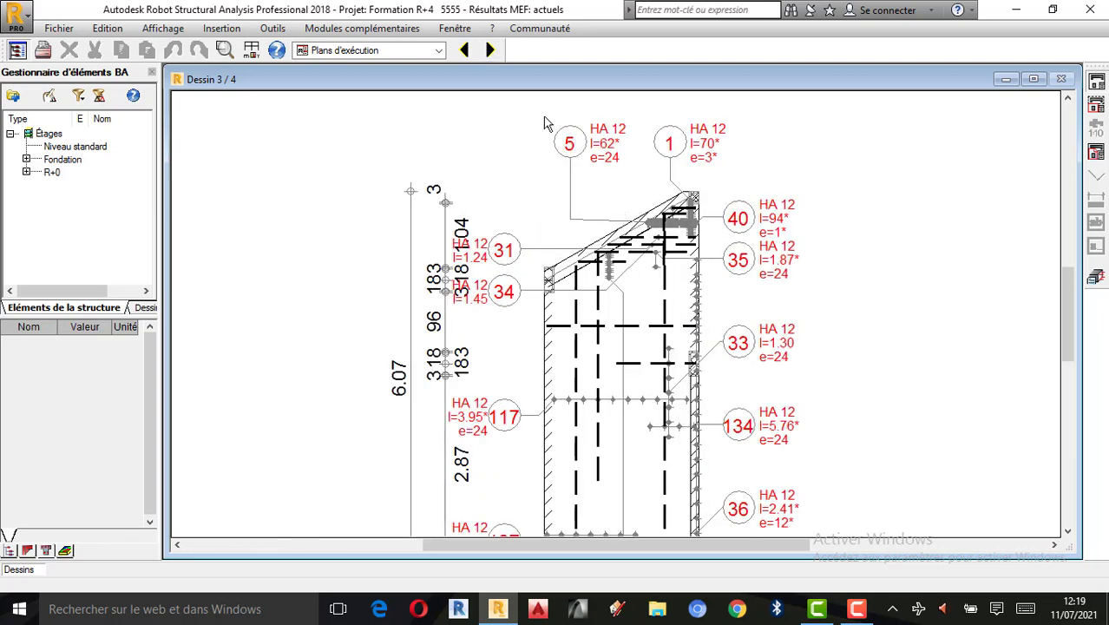
left_click(490, 50)
scroll(527, 227, "up", 3)
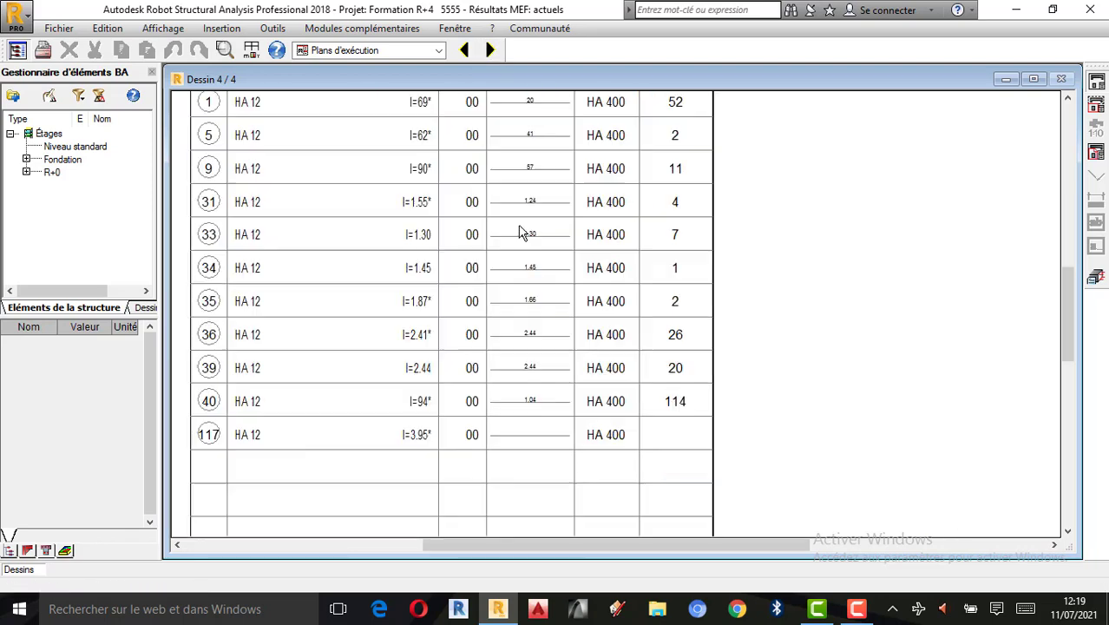
Step: Return to the upper reinforcement drawing and examine its bar labels, lengths and spacings across the slab
left_click(464, 50)
scroll(715, 376, "up", 2)
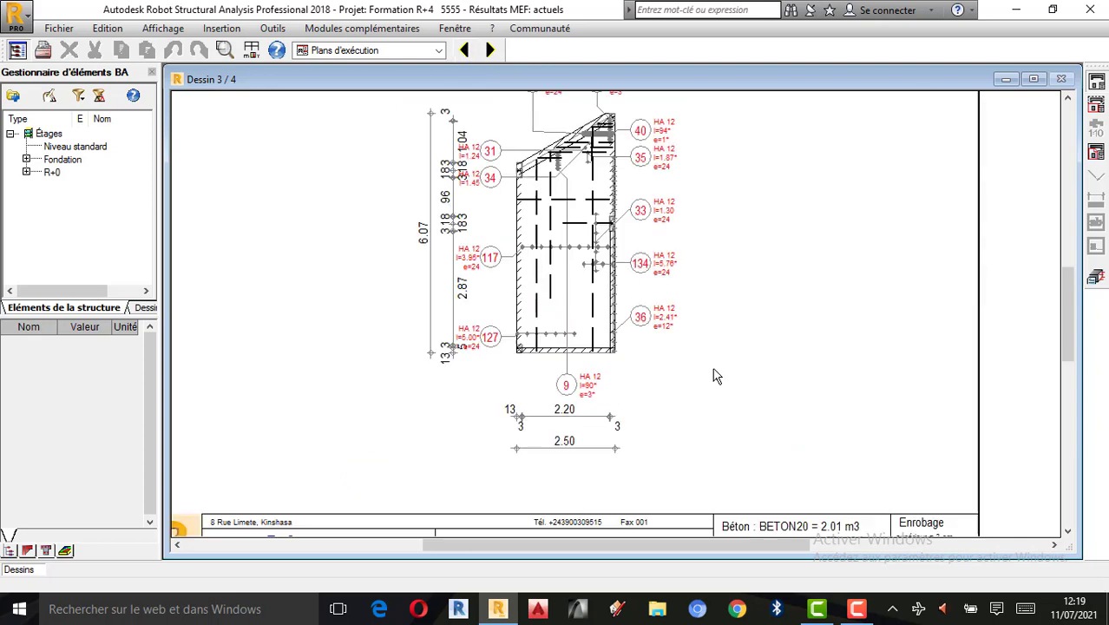
scroll(685, 274, "up", 3)
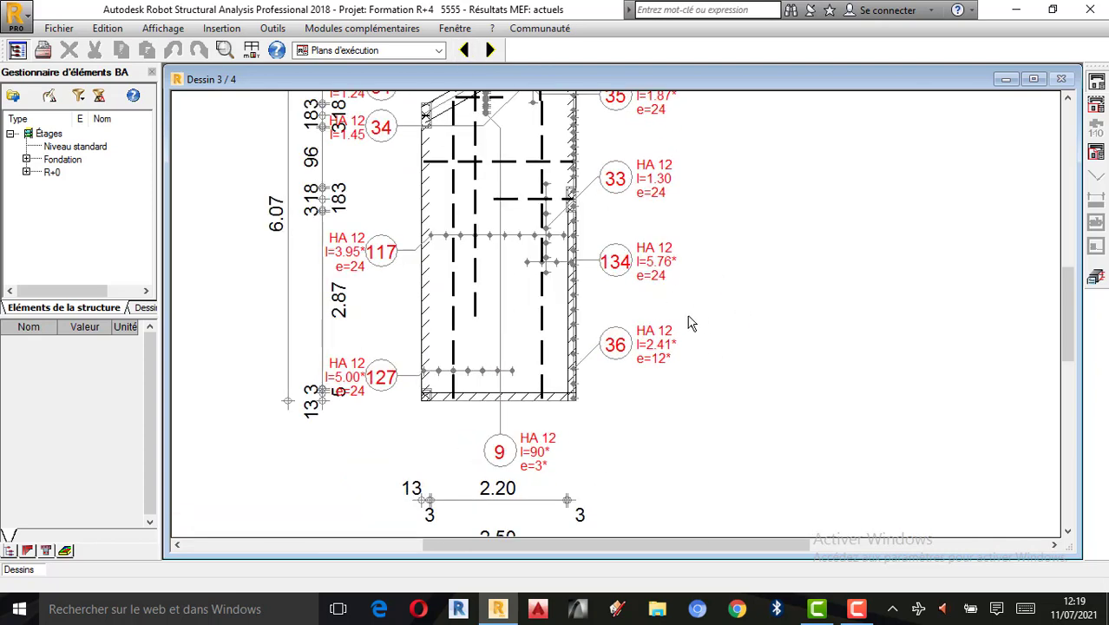
scroll(692, 371, "down", 2)
scroll(611, 181, "up", 4)
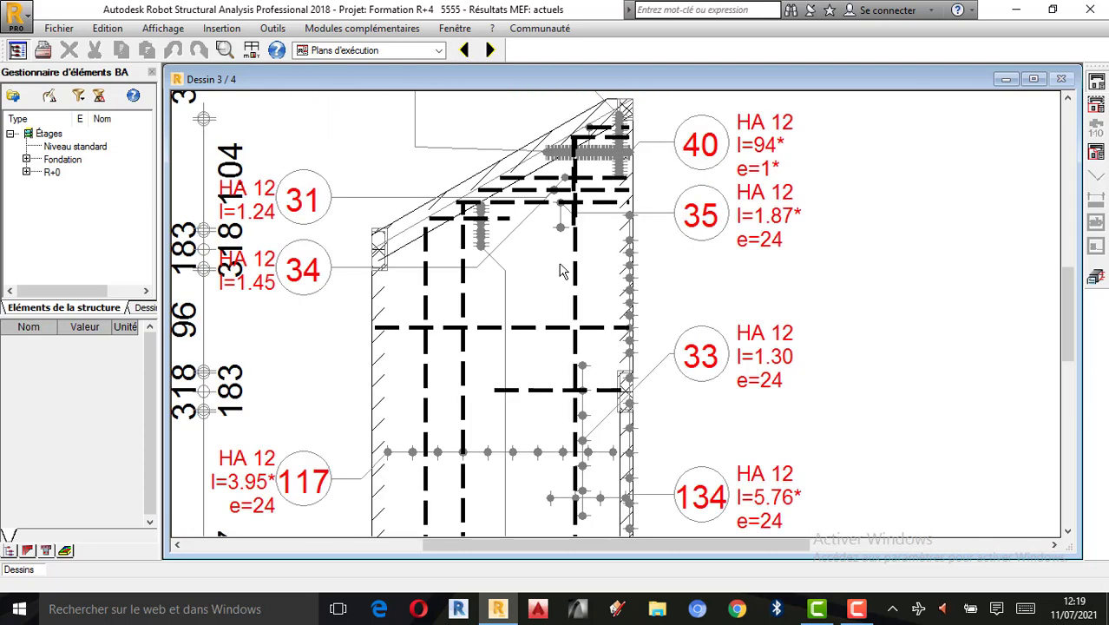
scroll(560, 271, "down", 2)
scroll(574, 319, "down", 2)
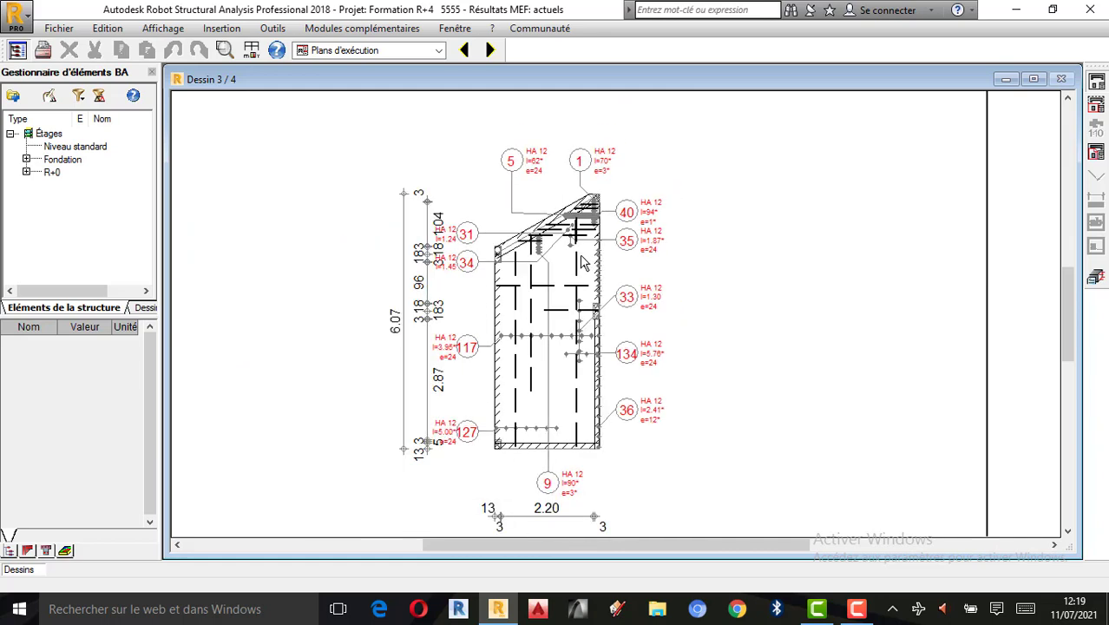
scroll(565, 296, "up", 3)
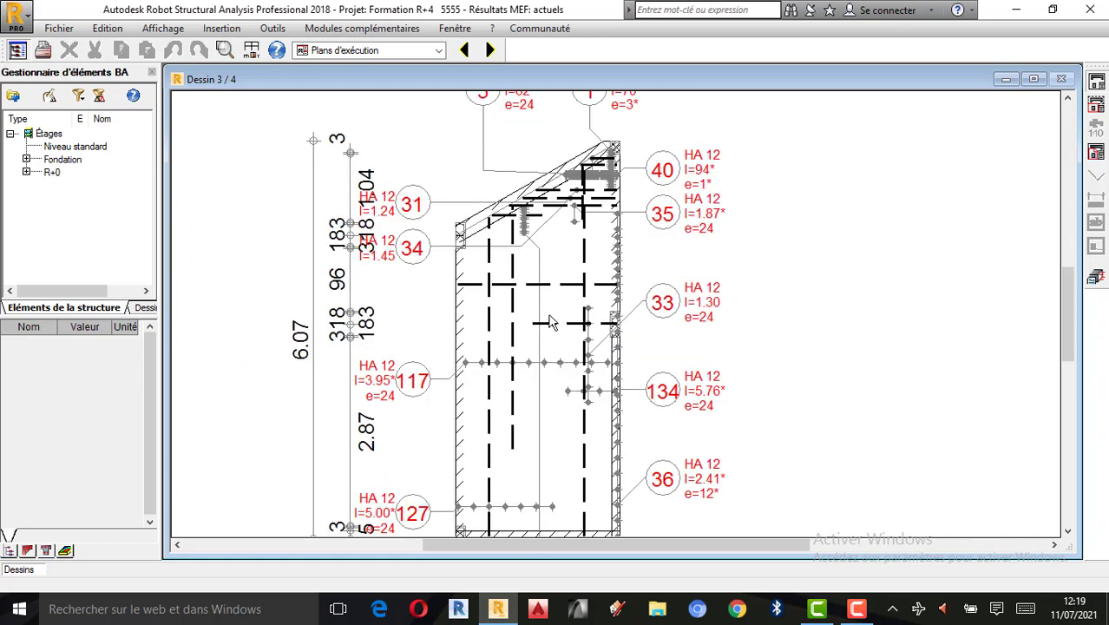
scroll(560, 225, "down", 1)
scroll(559, 226, "down", 2)
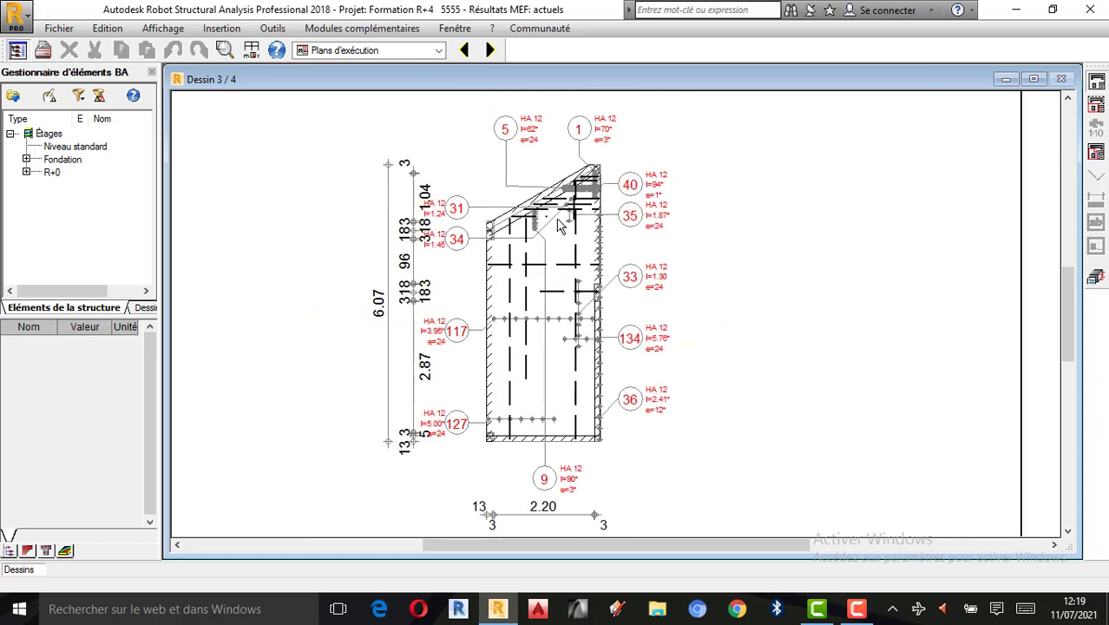
Step: Go through the execution drawings back to the formwork drawing and return to the slab's reinforcement map
left_click(465, 50)
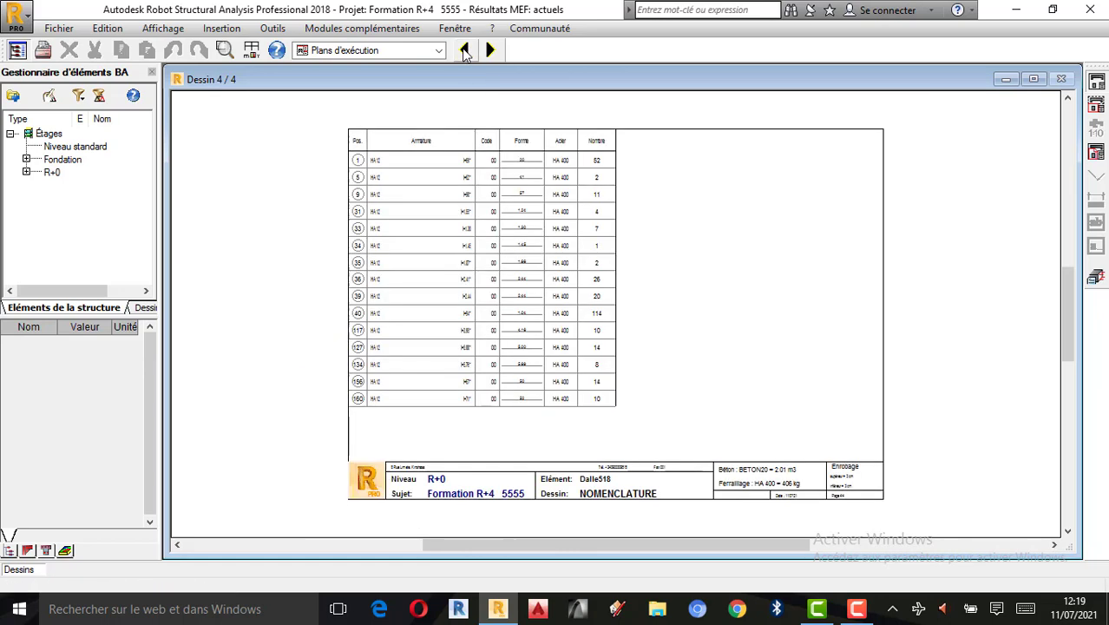
left_click(465, 51)
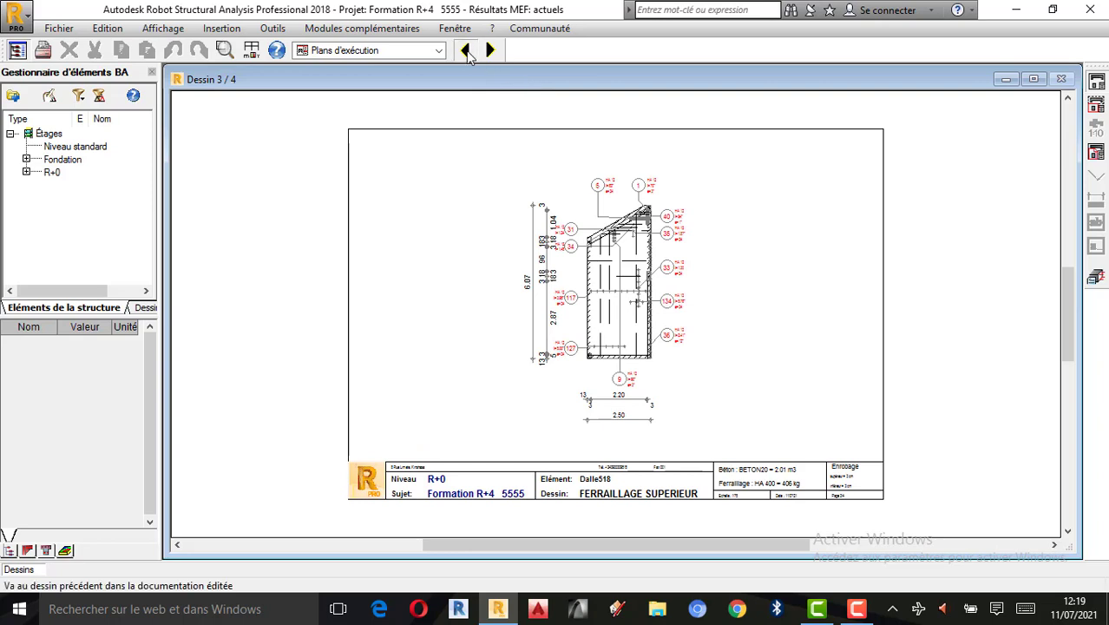
left_click(465, 51)
left_click(465, 50)
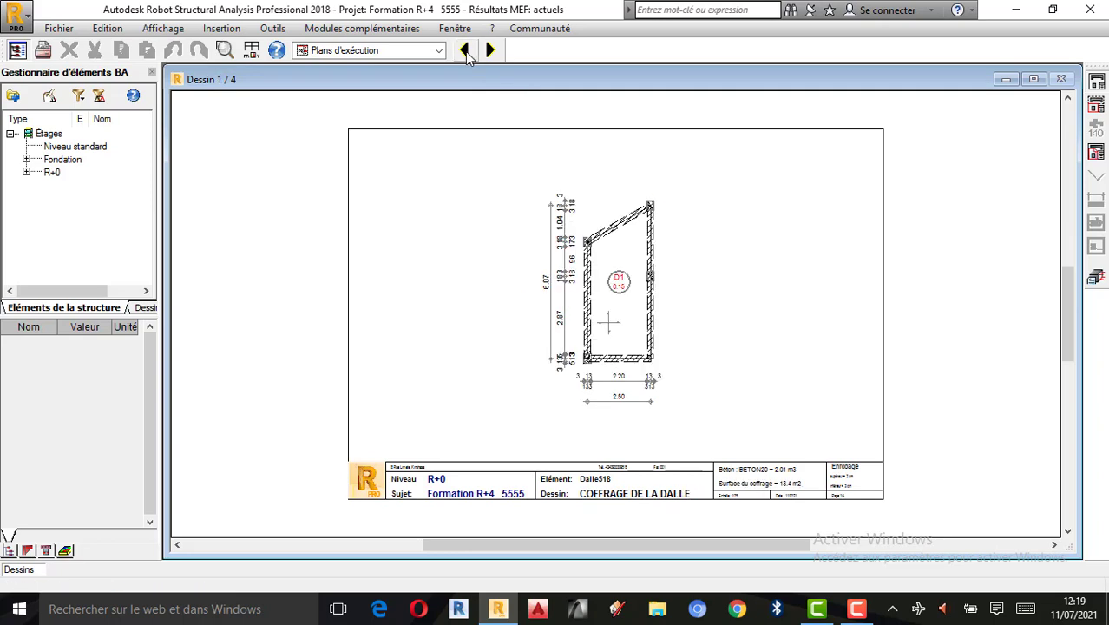
left_click(1095, 276)
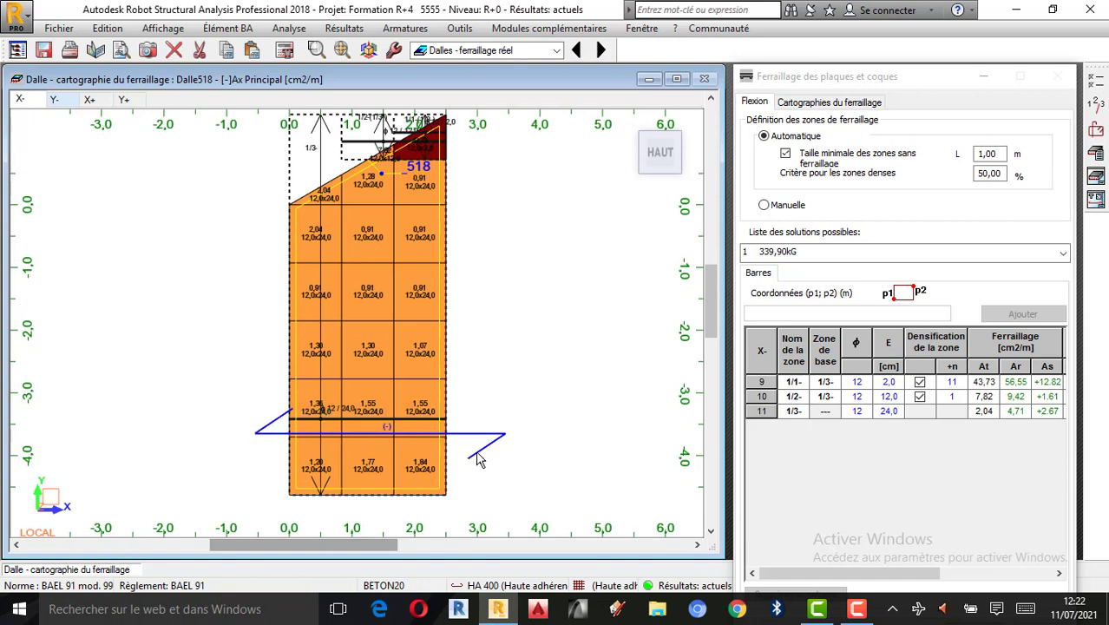
Step: Compare the slab's lower reinforcement maps in the Y- (perpendicular) and X- (principal) directions, finishing on Y-
left_click(53, 99)
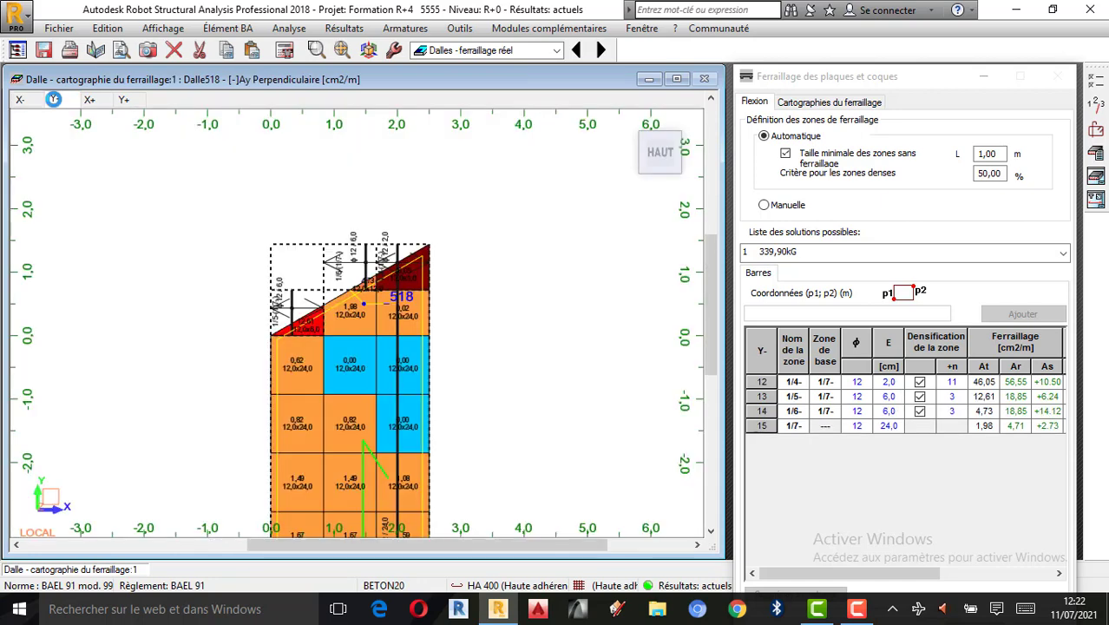
scroll(374, 276, "down", 2)
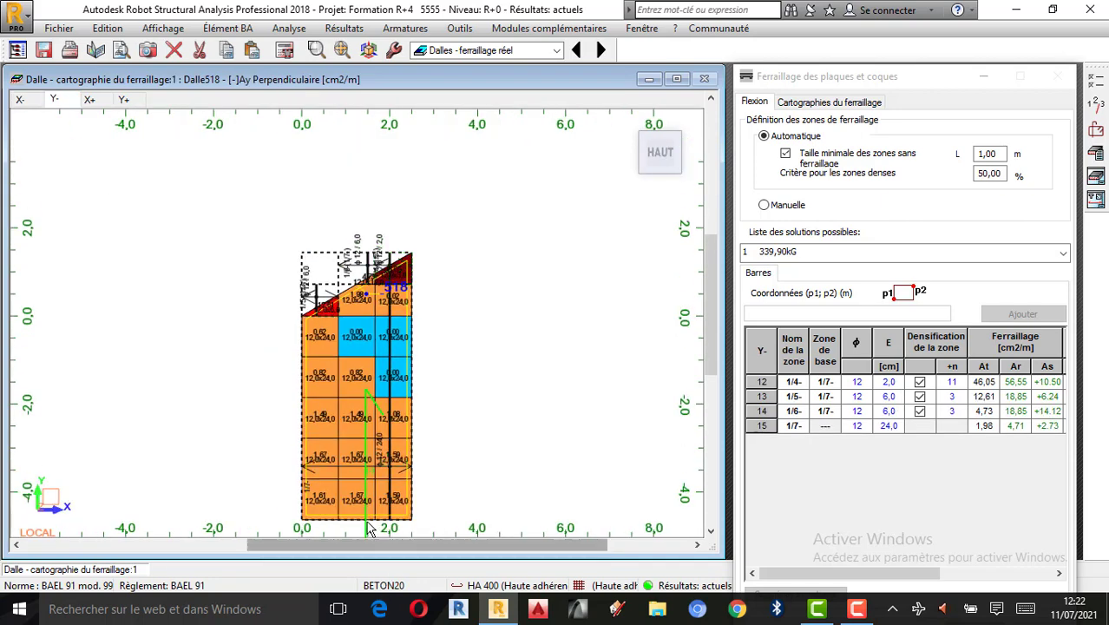
scroll(368, 529, "up", 3)
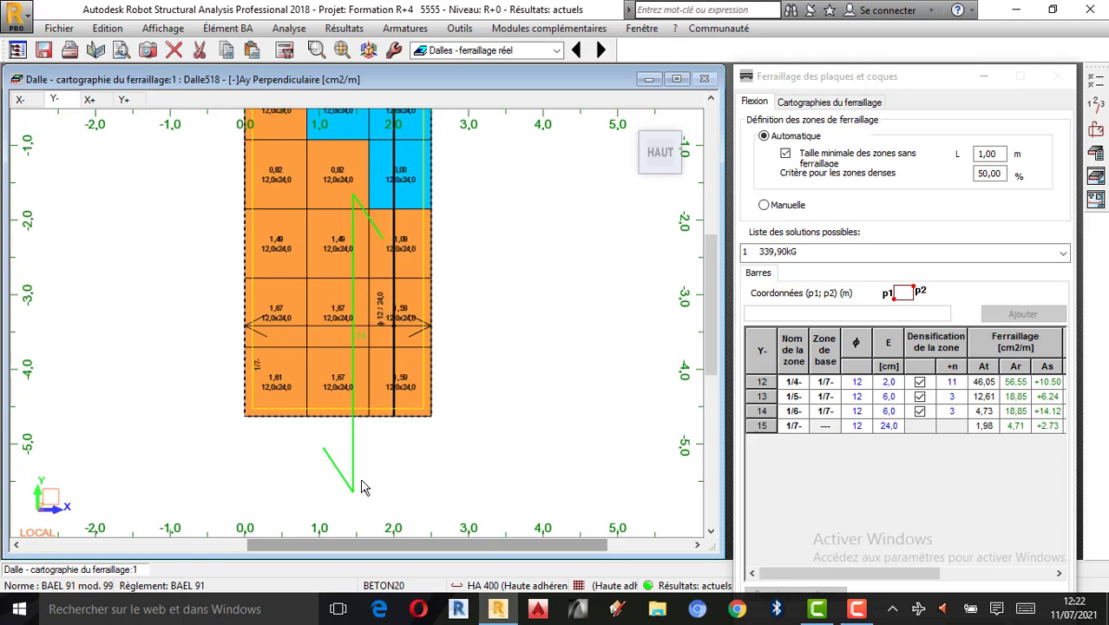
scroll(361, 475, "down", 1)
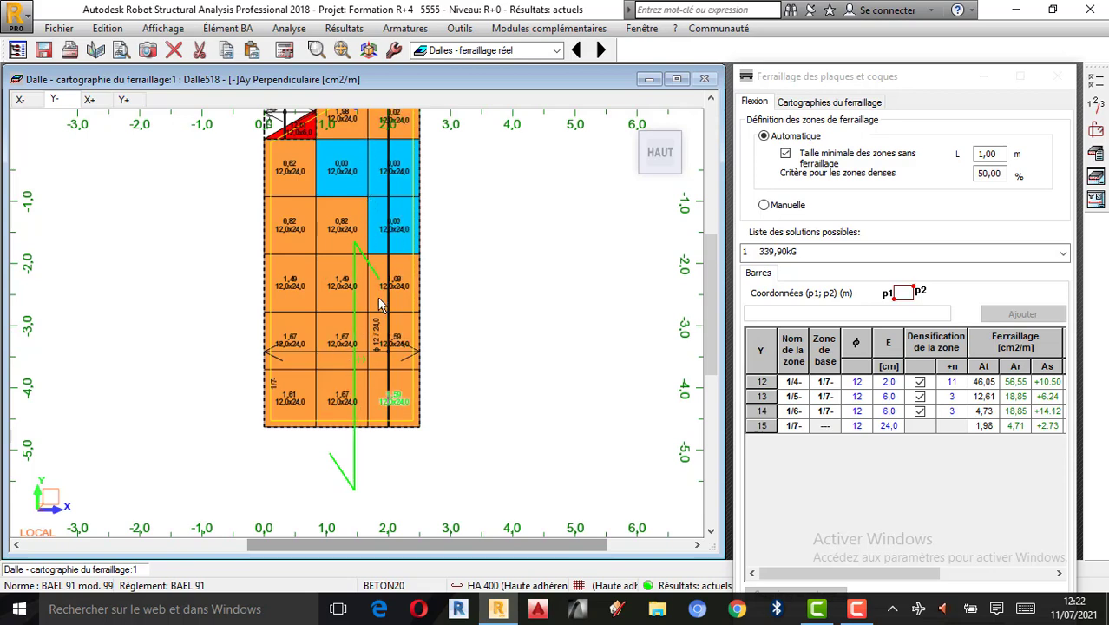
left_click(20, 98)
scroll(389, 470, "up", 1)
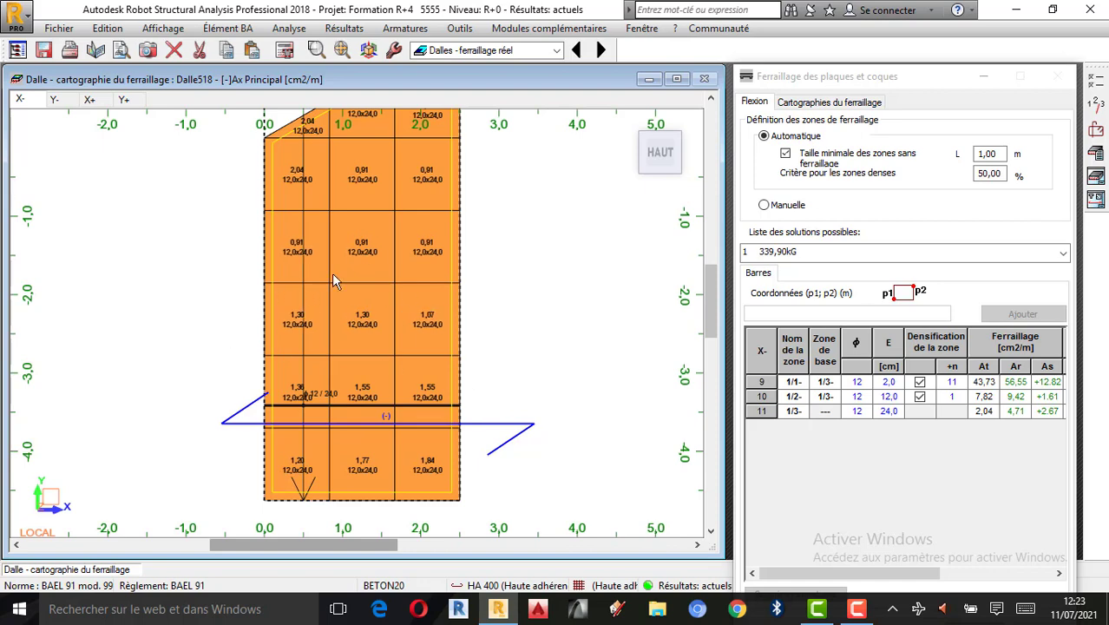
left_click(54, 100)
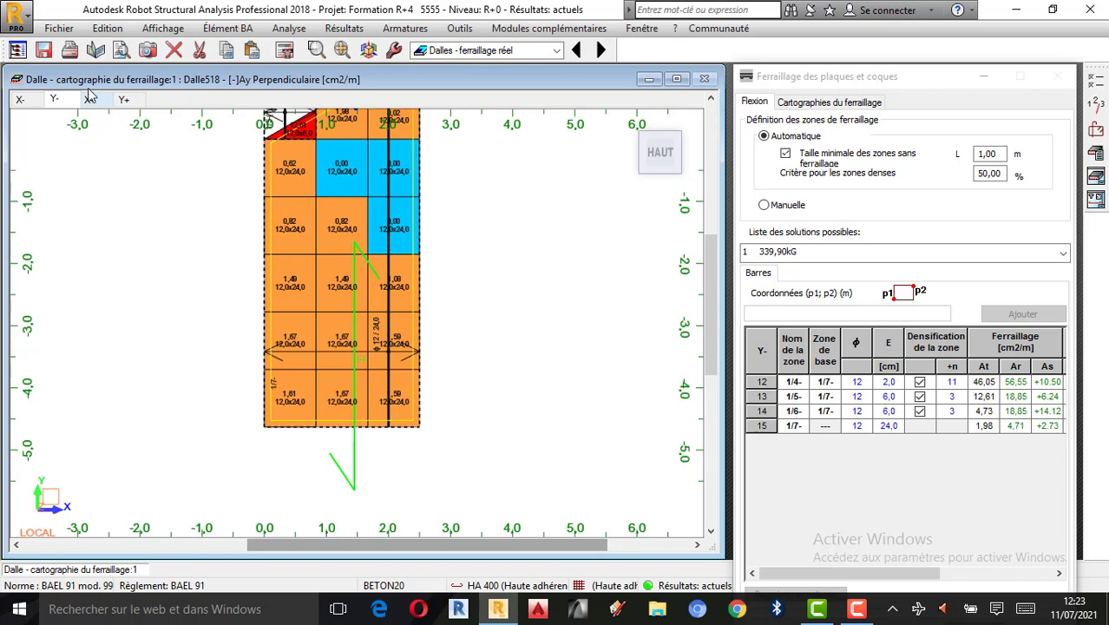
Step: Compare the slab's upper reinforcement maps in the X+ (principal) and Y+ (perpendicular) directions, finishing on X+
left_click(90, 100)
scroll(259, 477, "up", 3)
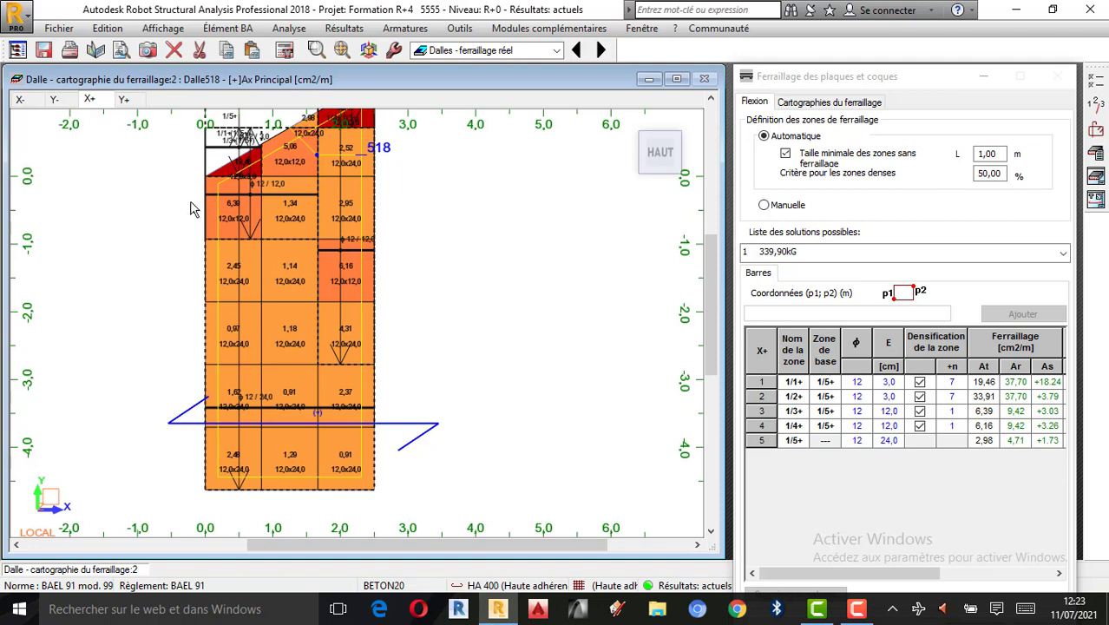
left_click(125, 100)
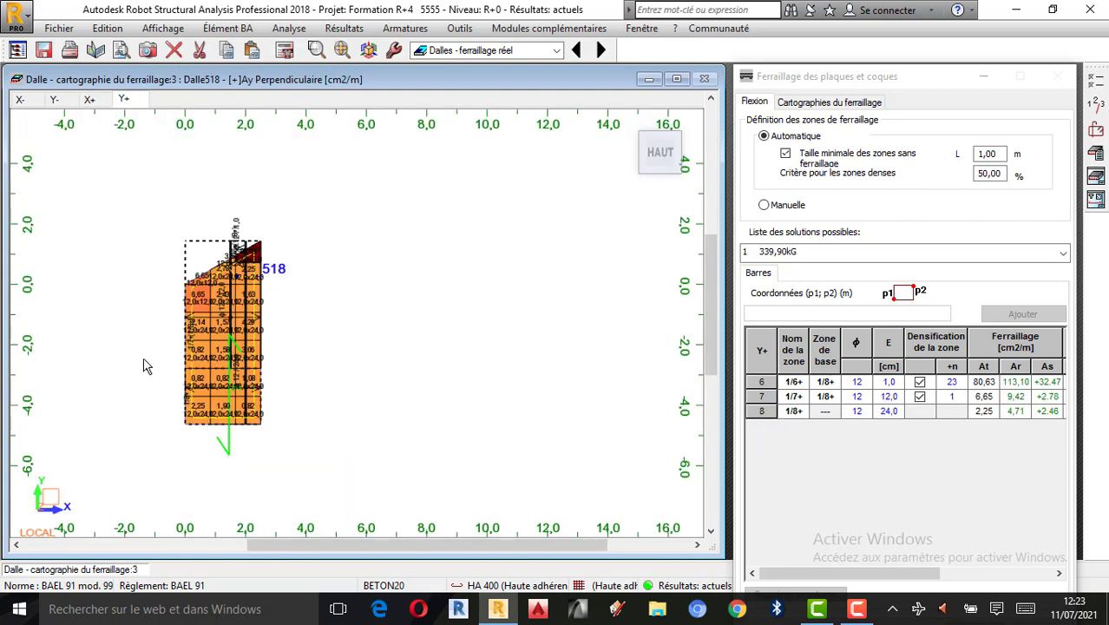
scroll(200, 408, "up", 1)
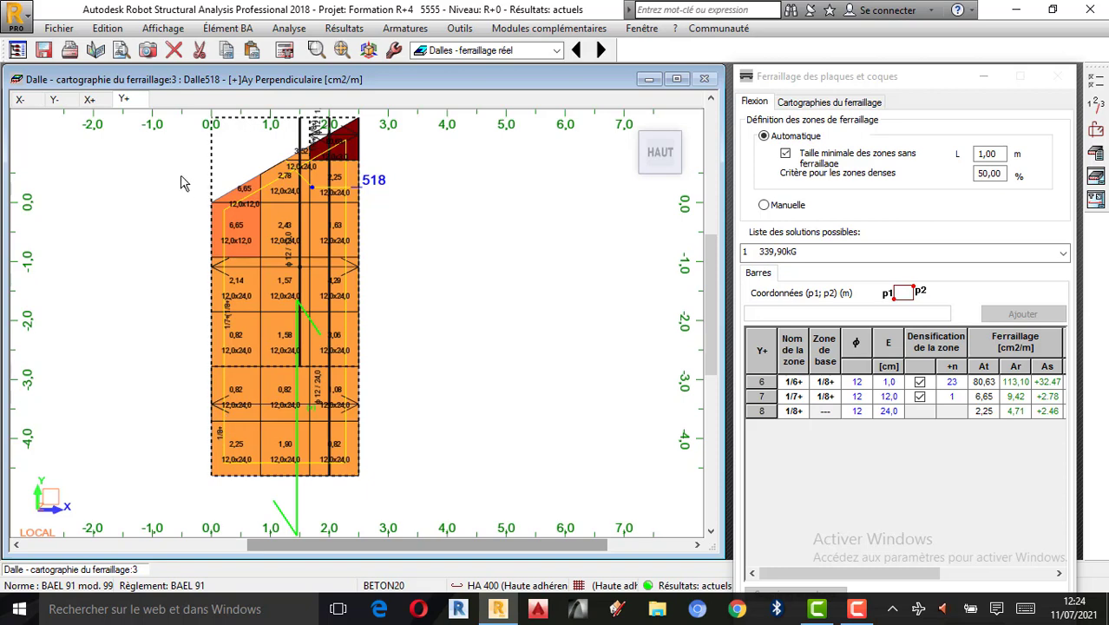
left_click(90, 101)
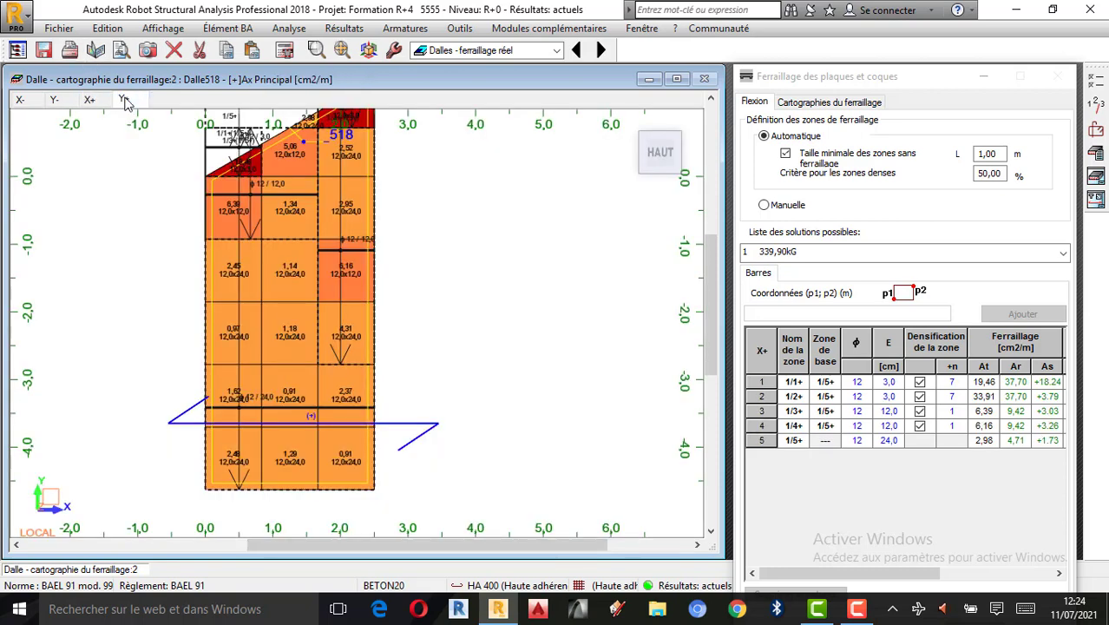
Step: Review the slab's reinforcement maps in the Y+, X-, Y- and X+ directions, finishing on Y+
left_click(124, 99)
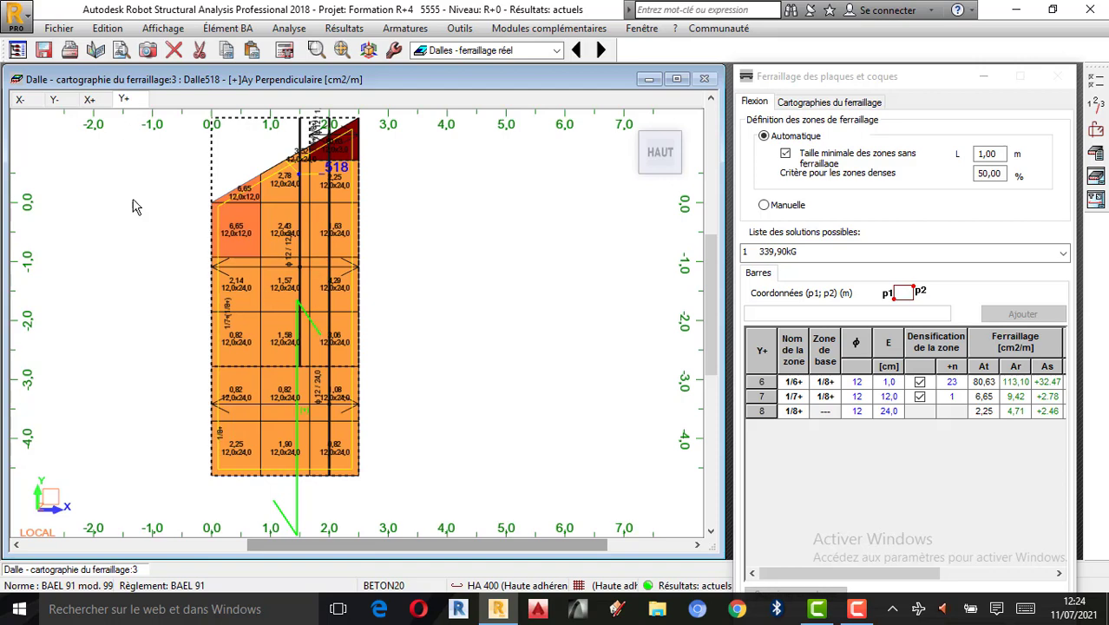
left_click(20, 99)
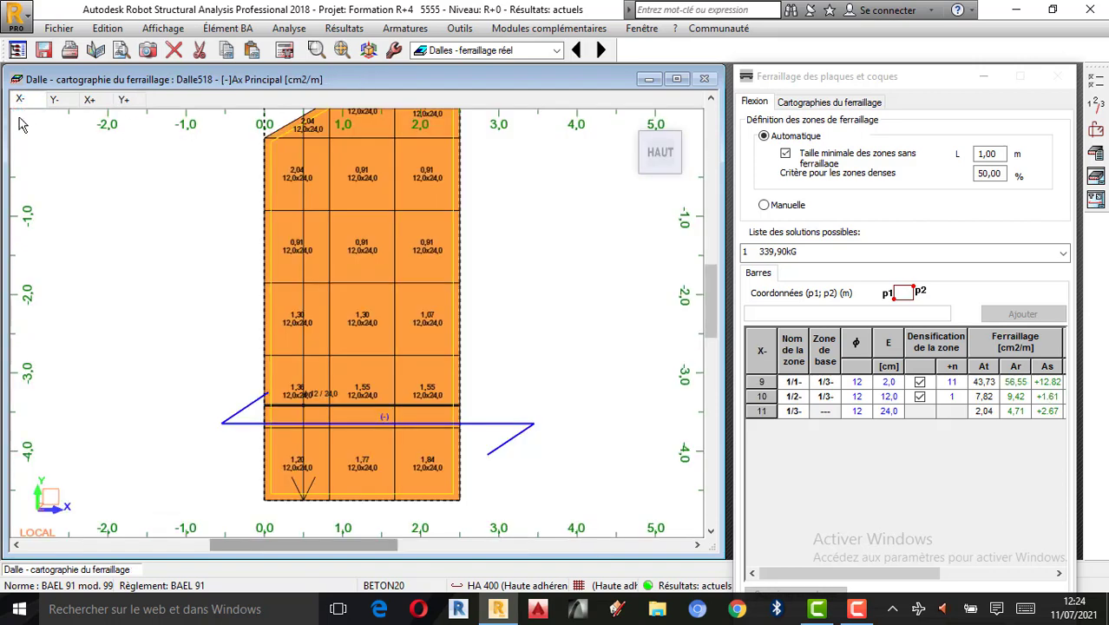
left_click(55, 100)
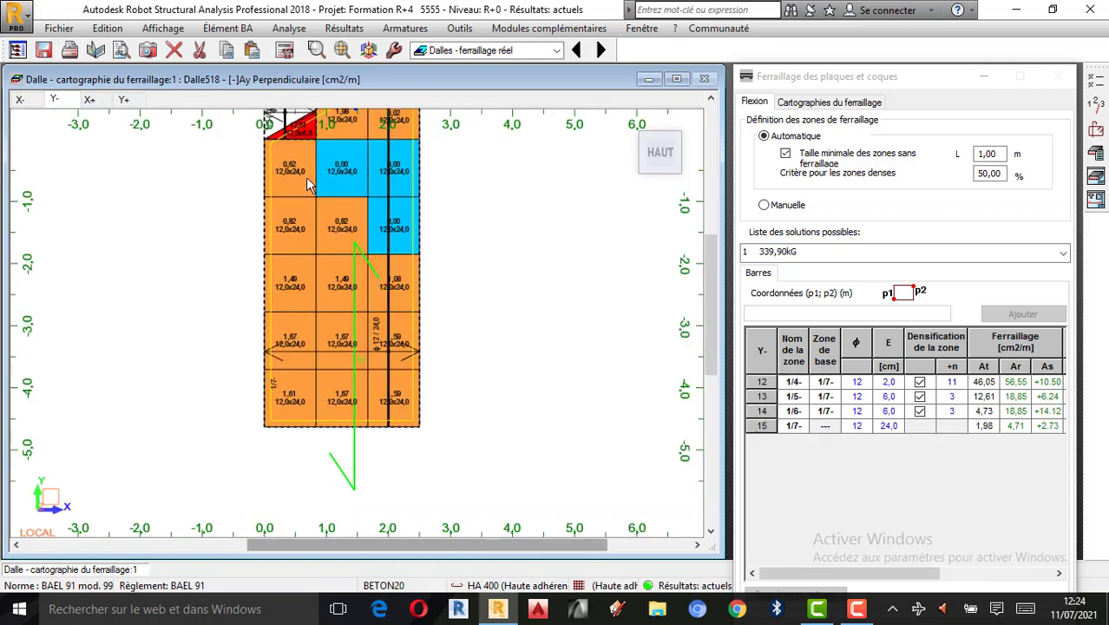
left_click(91, 100)
left_click(124, 100)
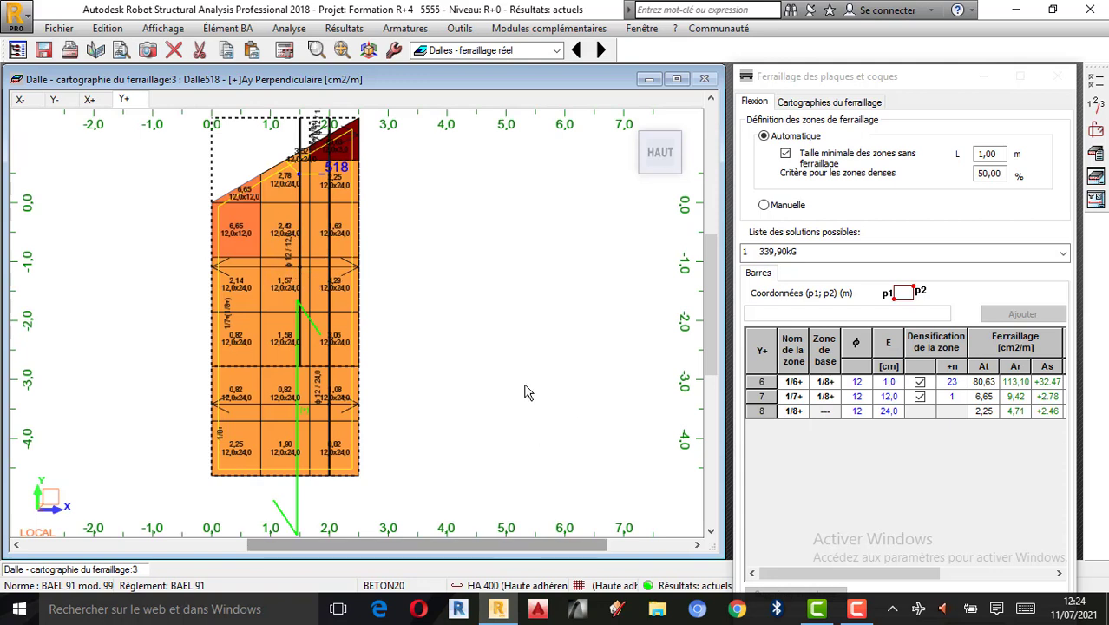
left_click(856, 608)
left_click(1032, 539)
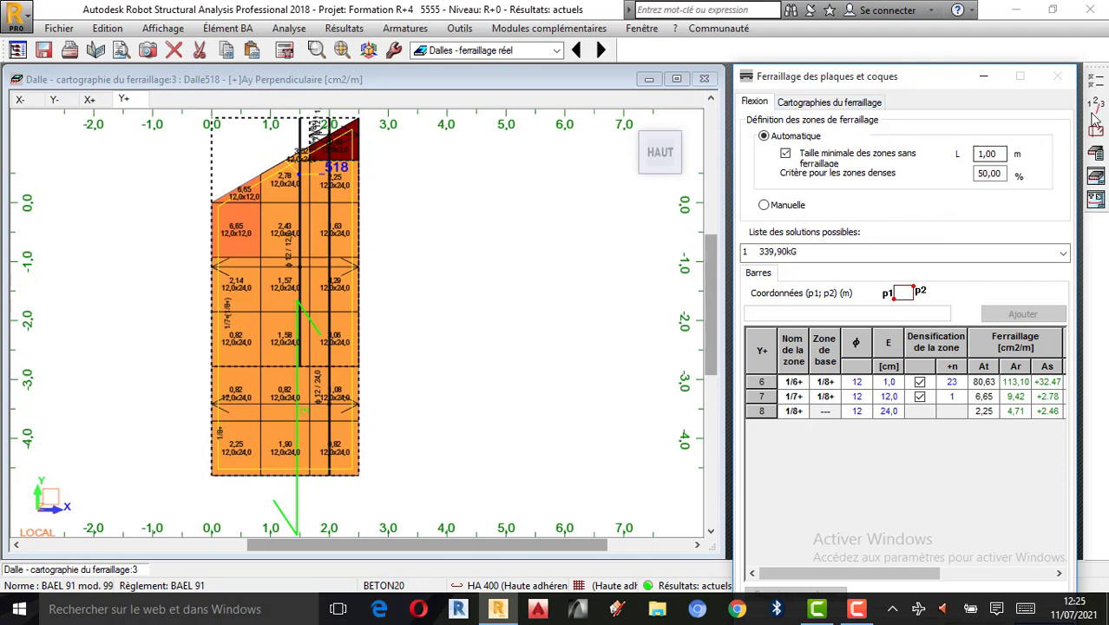
Step: In the slab's reinforcement layout settings, enable imposed bar spacing in X and Y for both lower and upper reinforcement
left_click(1095, 130)
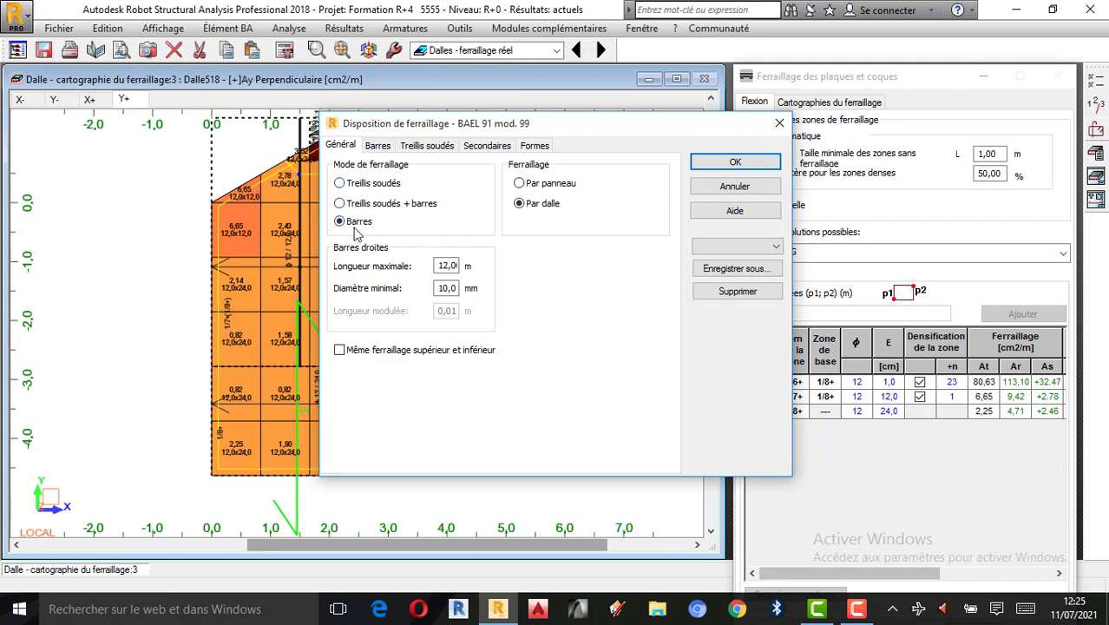
left_click(379, 149)
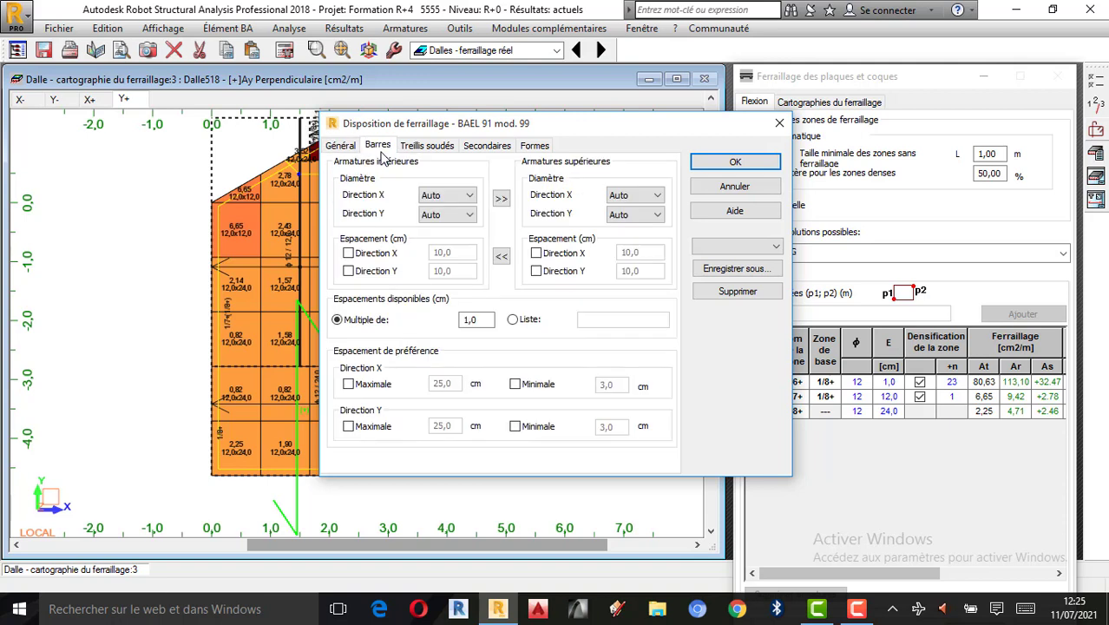
left_click(348, 252)
left_click(347, 270)
left_click(535, 253)
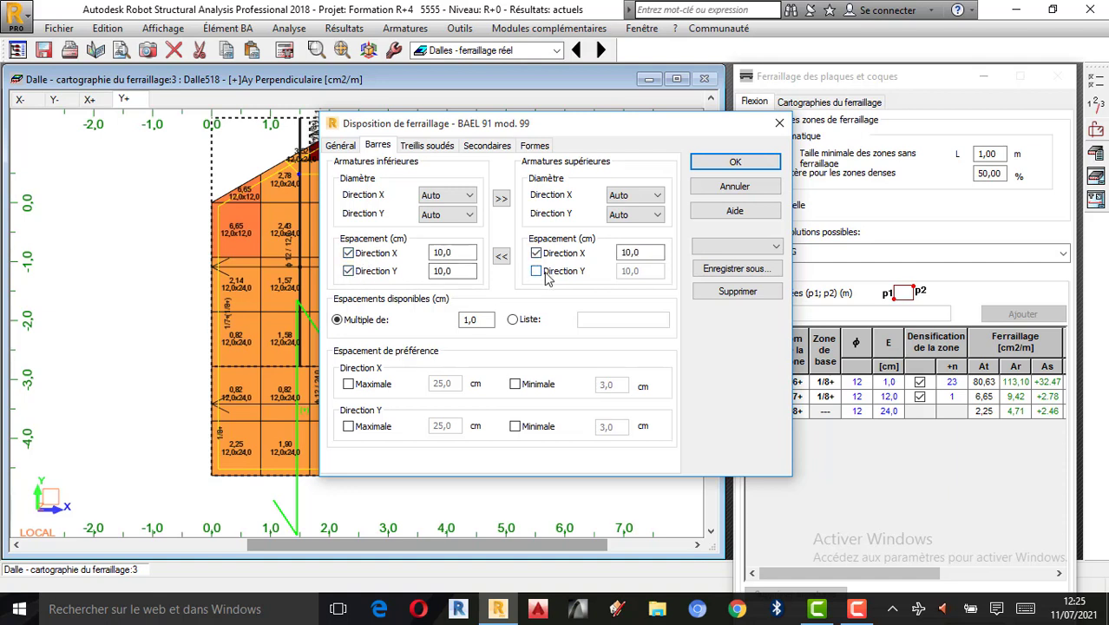
left_click(535, 270)
Step: Set the lower reinforcement spacing to 20 cm in both the X and Y directions
double_click(460, 252)
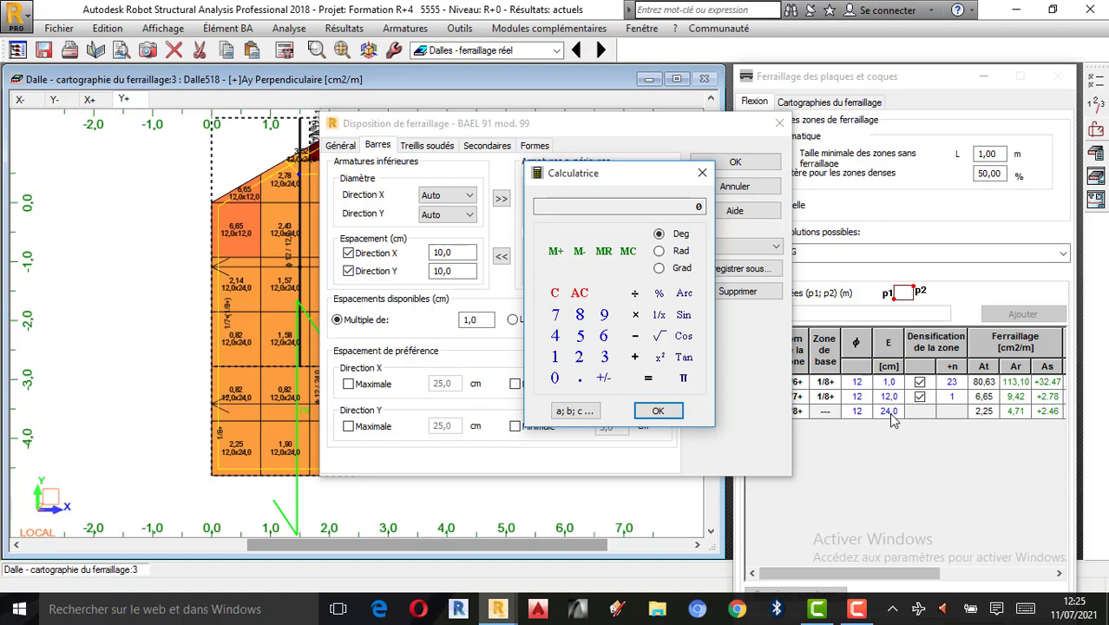
left_click(580, 358)
left_click(556, 378)
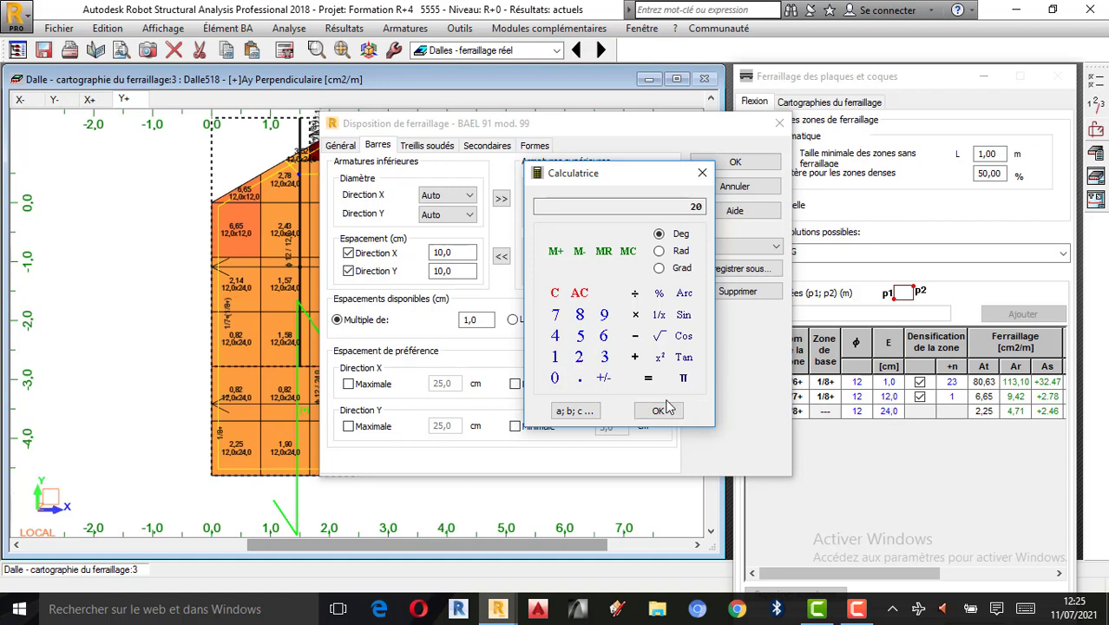
left_click(657, 410)
left_click(702, 172)
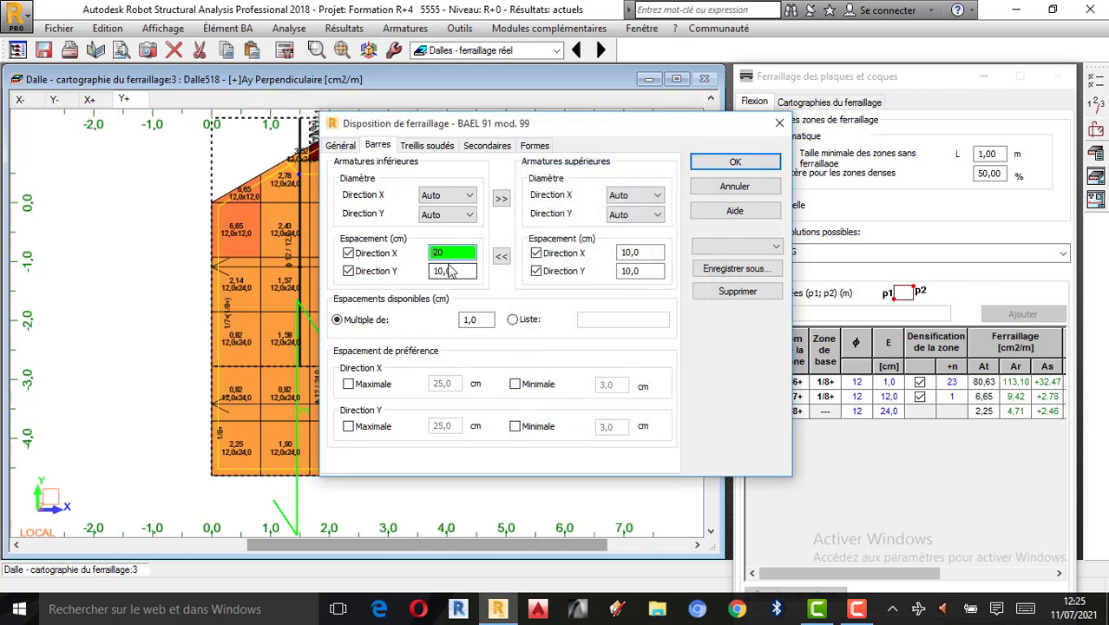
double_click(438, 271)
left_click(579, 357)
left_click(555, 378)
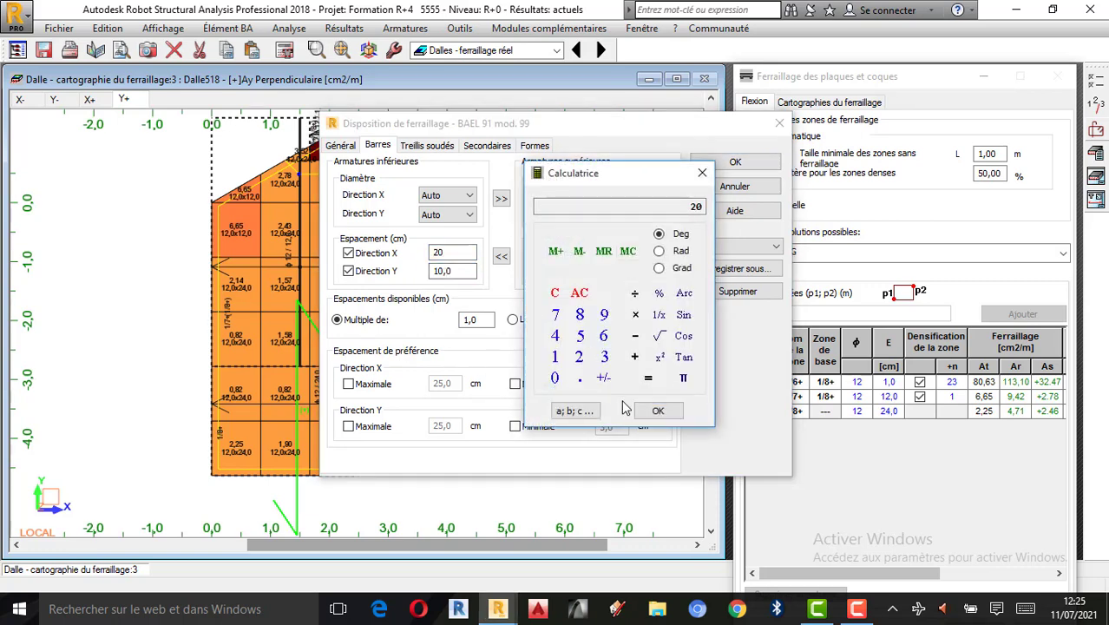
left_click(657, 411)
left_click(702, 172)
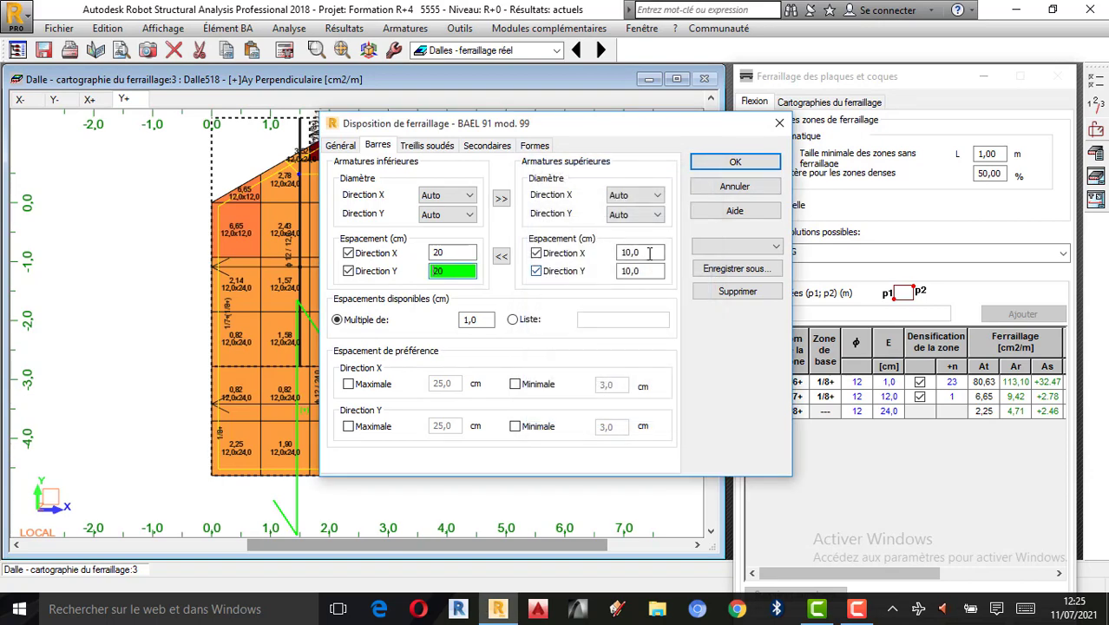
Step: Set the upper reinforcement spacing to 20 cm in both the X and Y directions and apply the layout
double_click(639, 252)
left_click(393, 357)
left_click(368, 378)
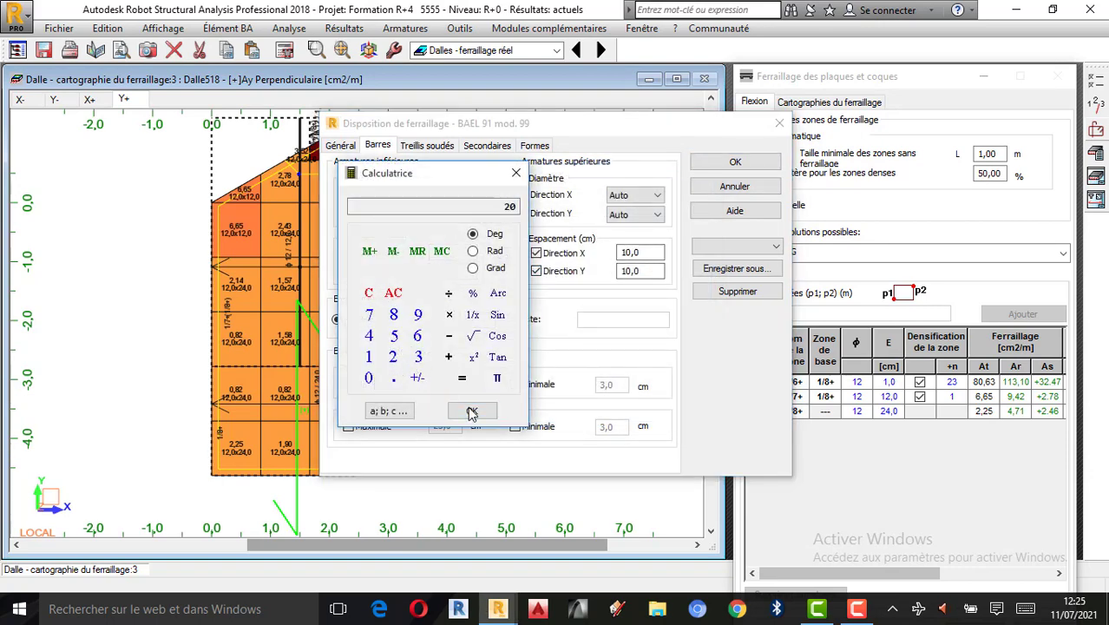
left_click(471, 410)
left_click(516, 173)
double_click(622, 272)
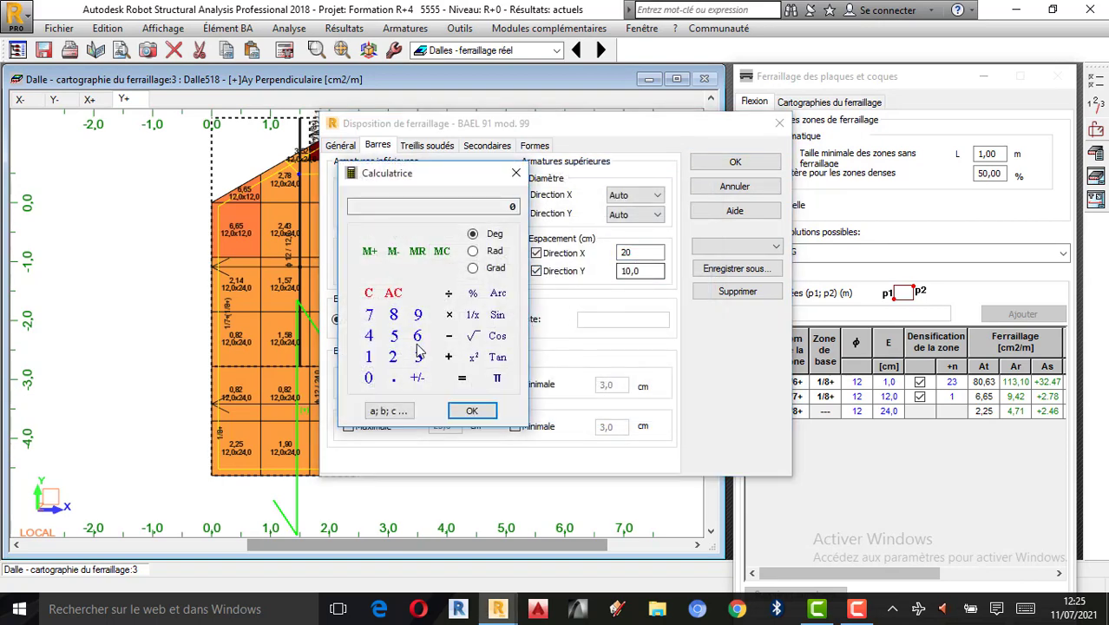
left_click(393, 357)
left_click(367, 378)
left_click(471, 410)
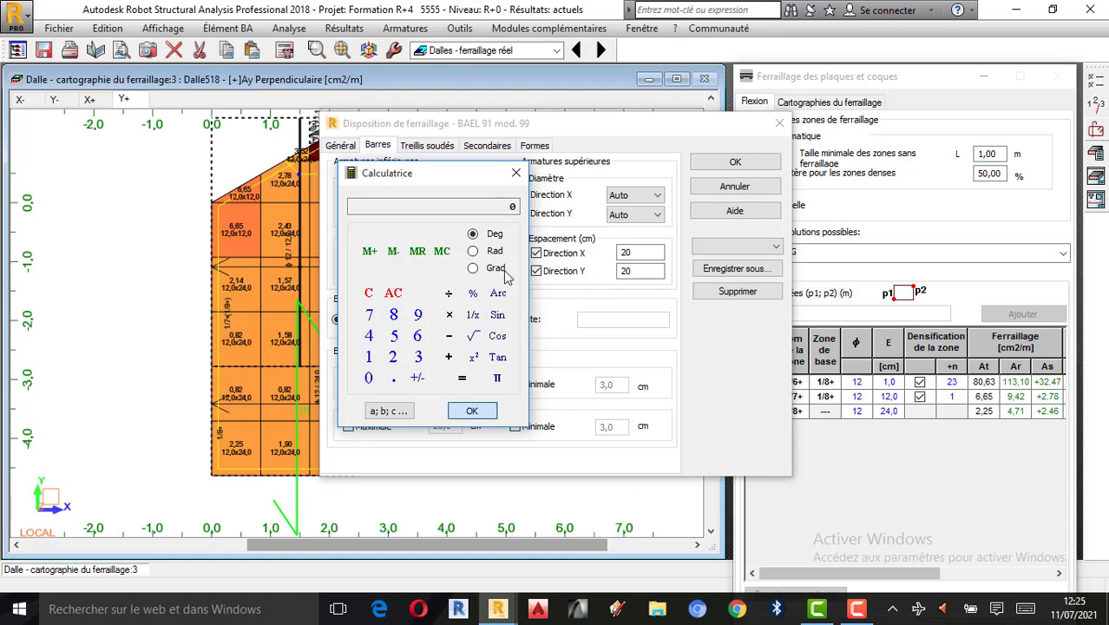
left_click(515, 173)
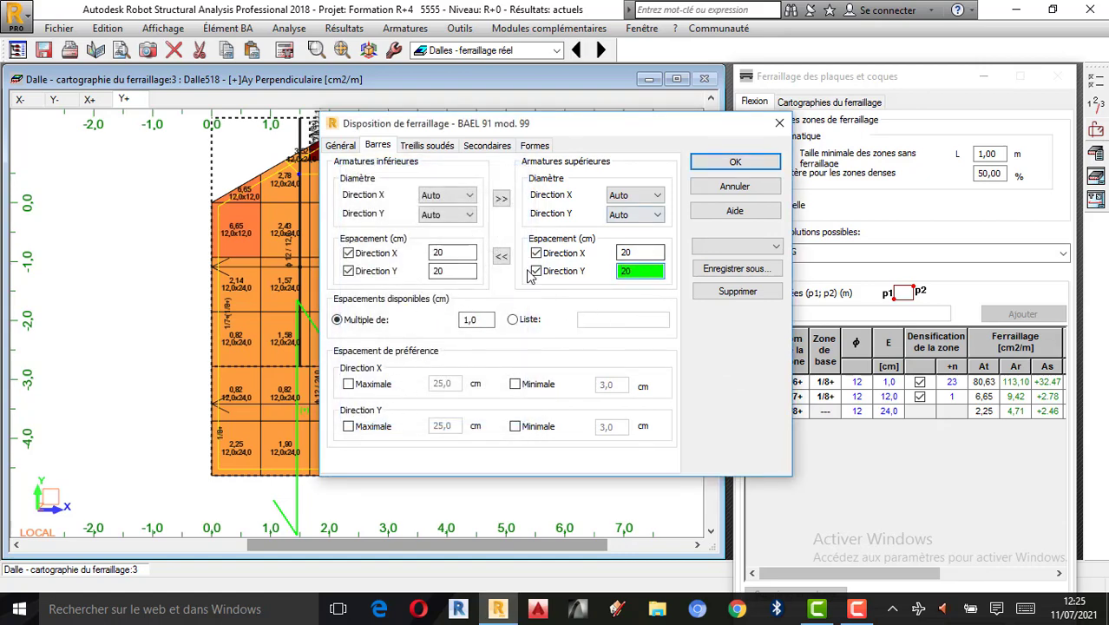
left_click(730, 164)
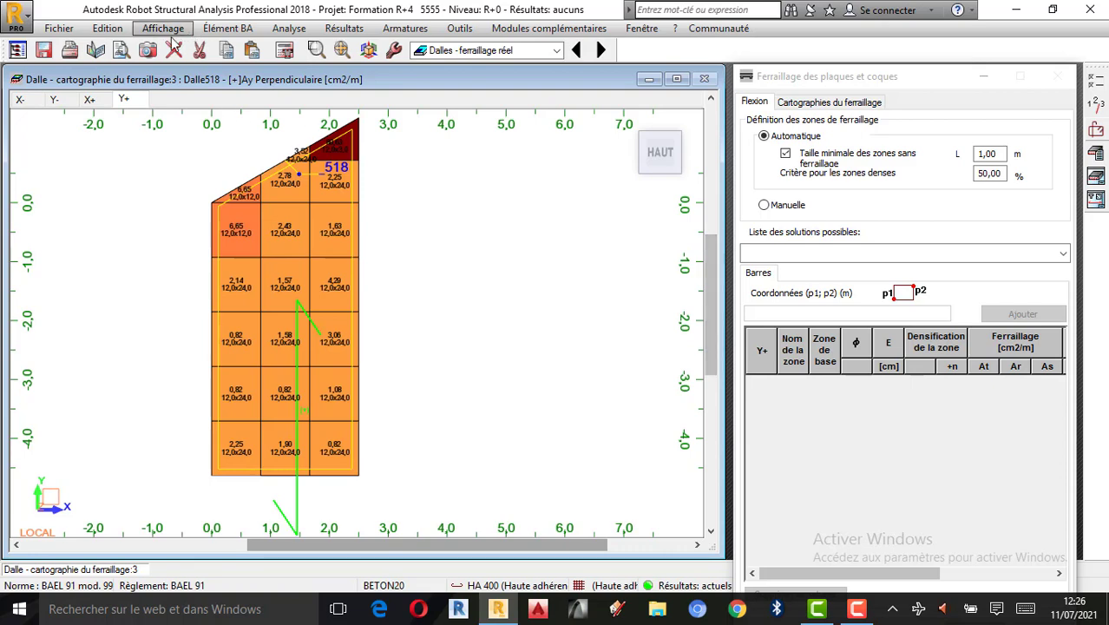
Step: Calculate the slab reinforcement with drawings generated for the calculated elements, then review and dismiss the calculation errors
left_click(285, 49)
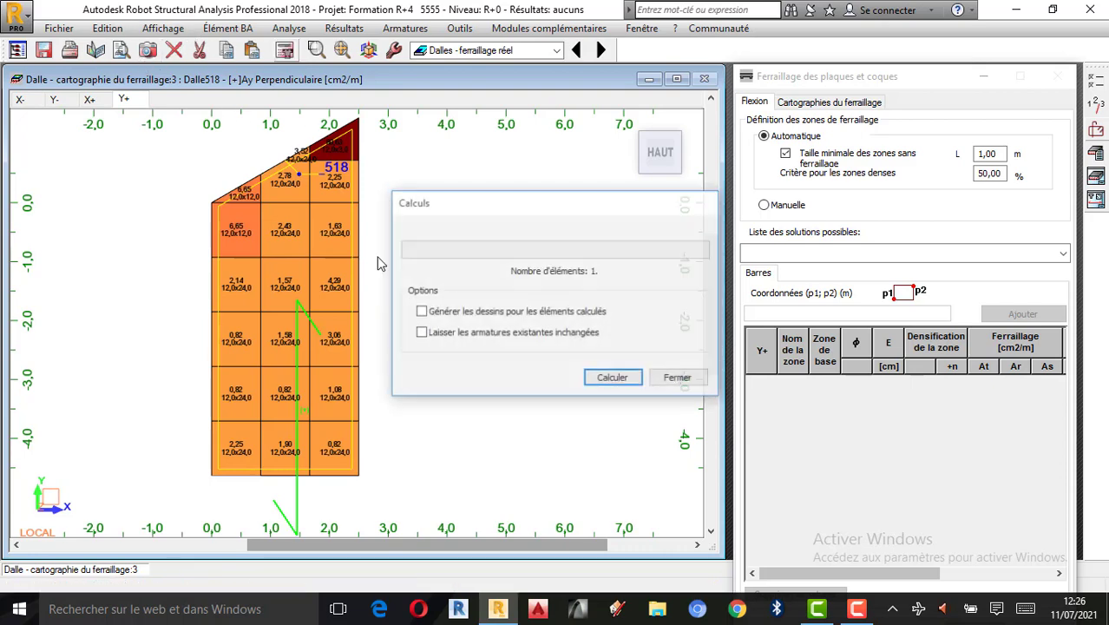
left_click(444, 314)
left_click(607, 379)
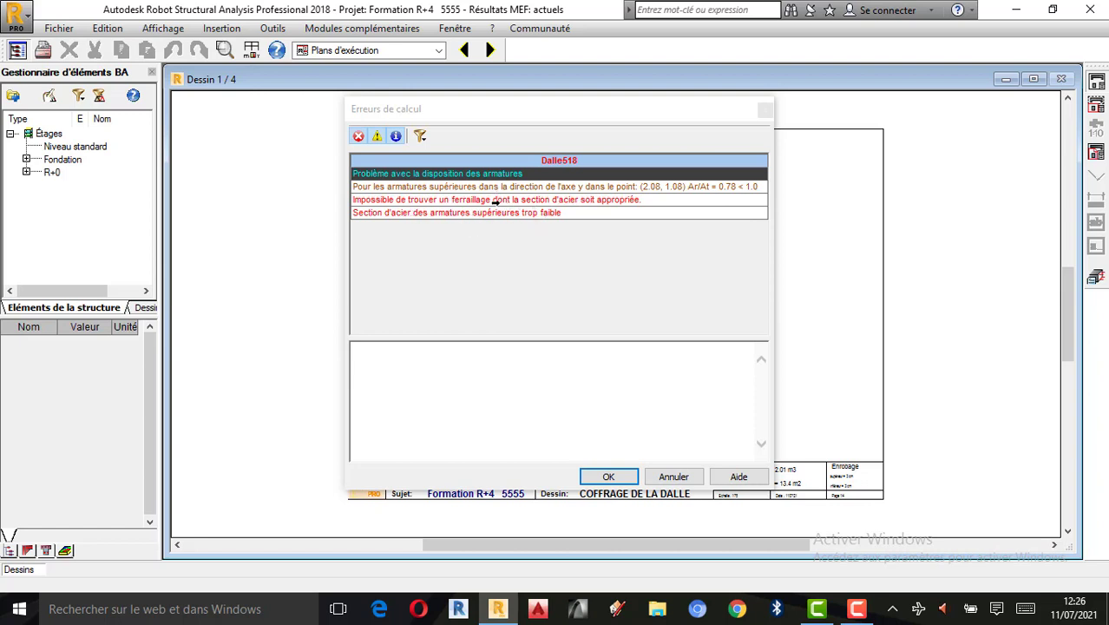
left_click_drag(579, 119, 278, 120)
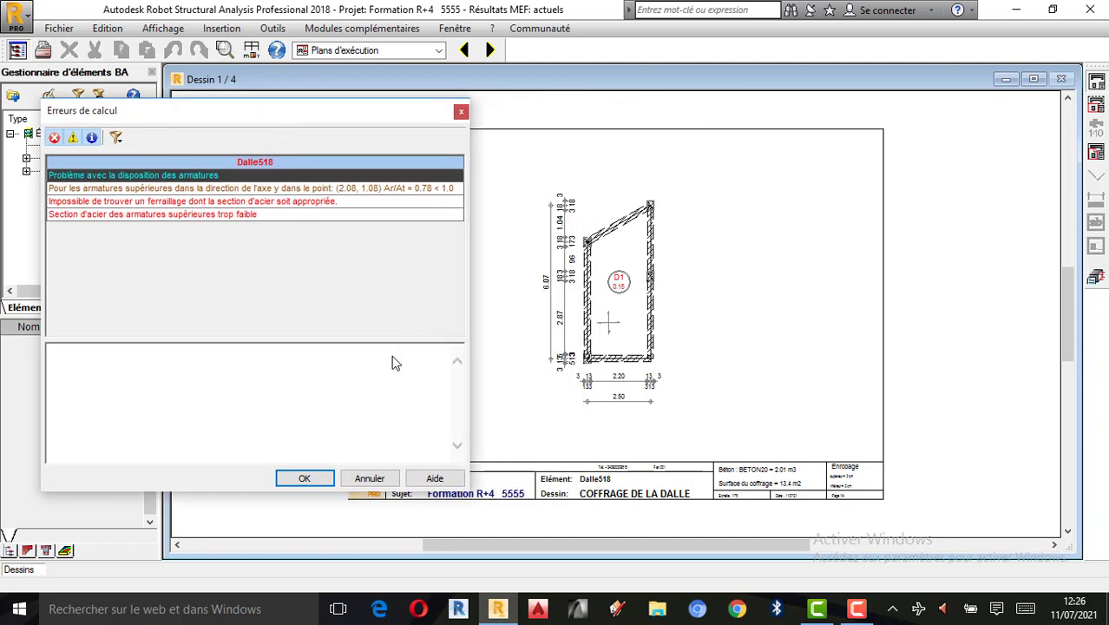
left_click(305, 479)
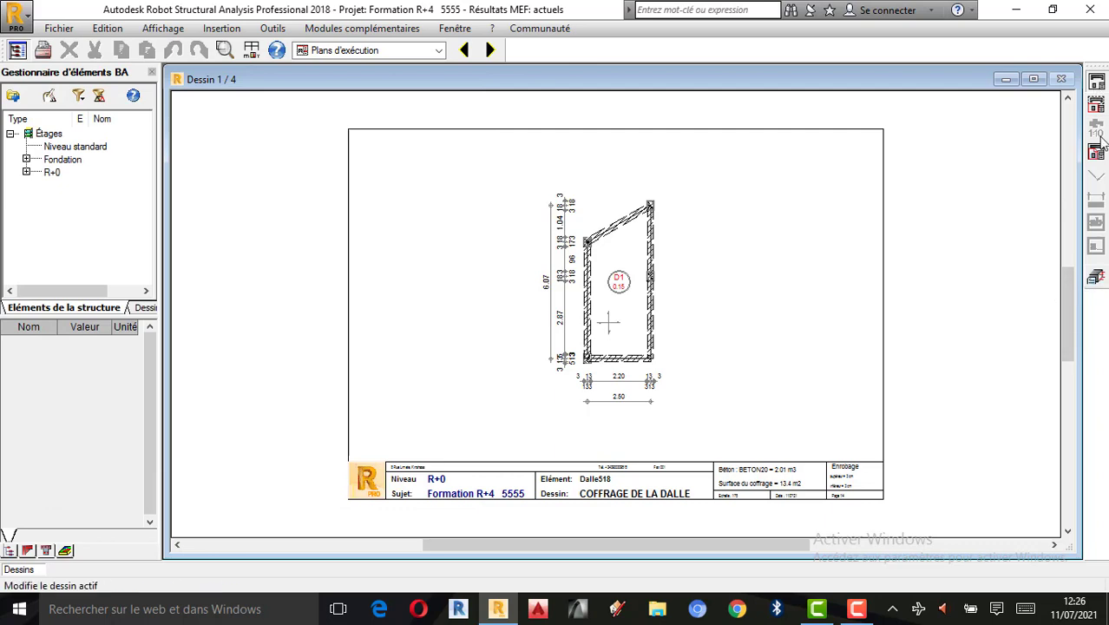
Step: Return to the slab's reinforcement map and set the lower reinforcement spacing to 15 cm in X and Y in its layout settings
left_click(1095, 276)
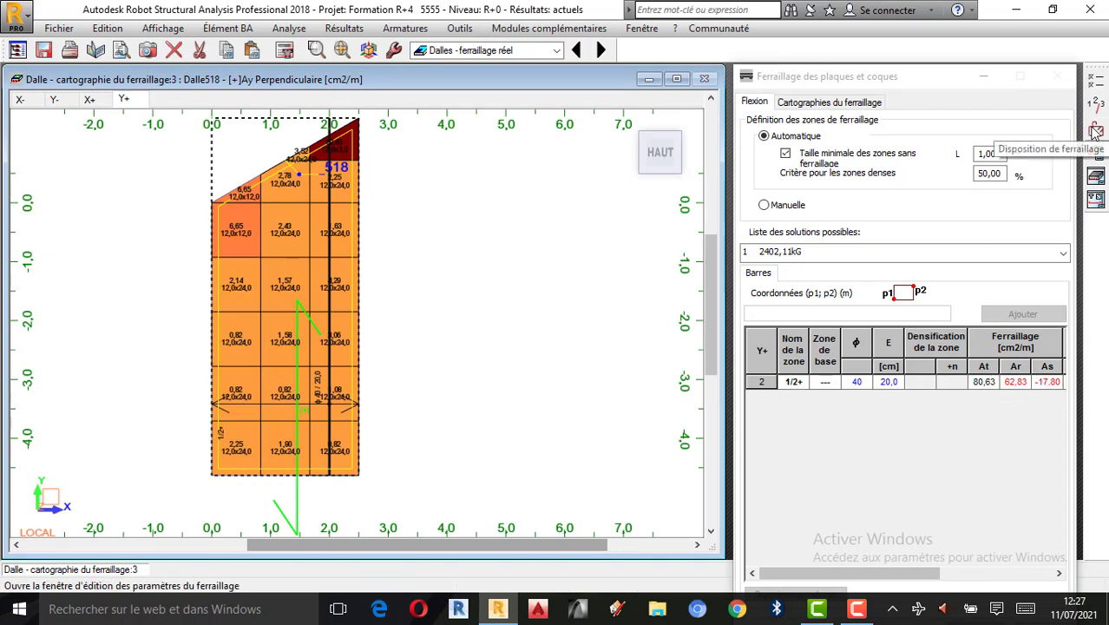
left_click(1095, 151)
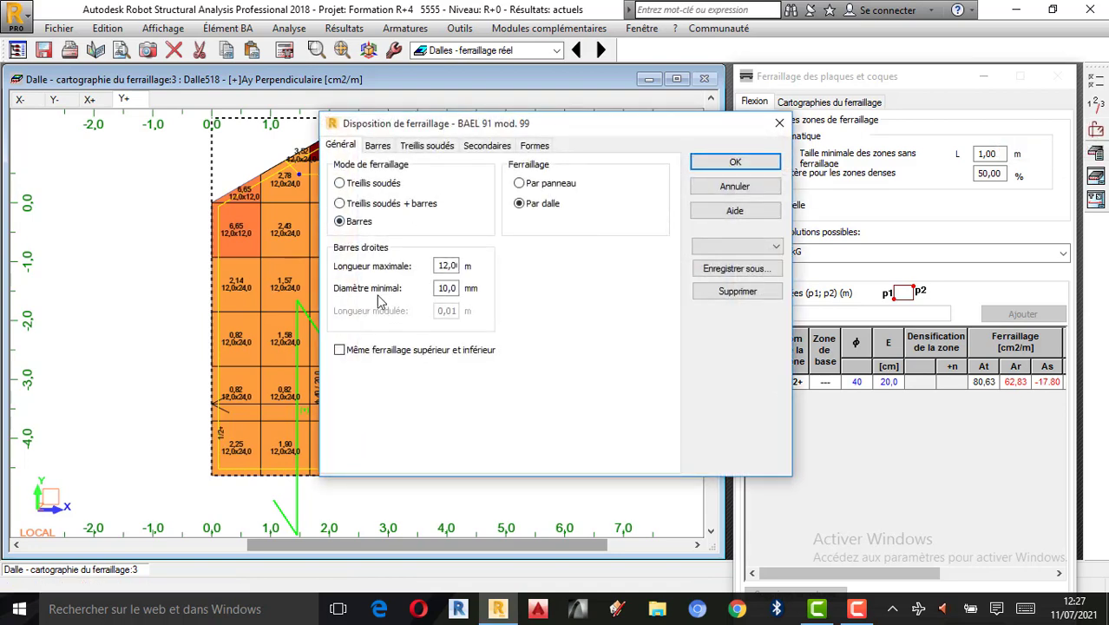
left_click(382, 146)
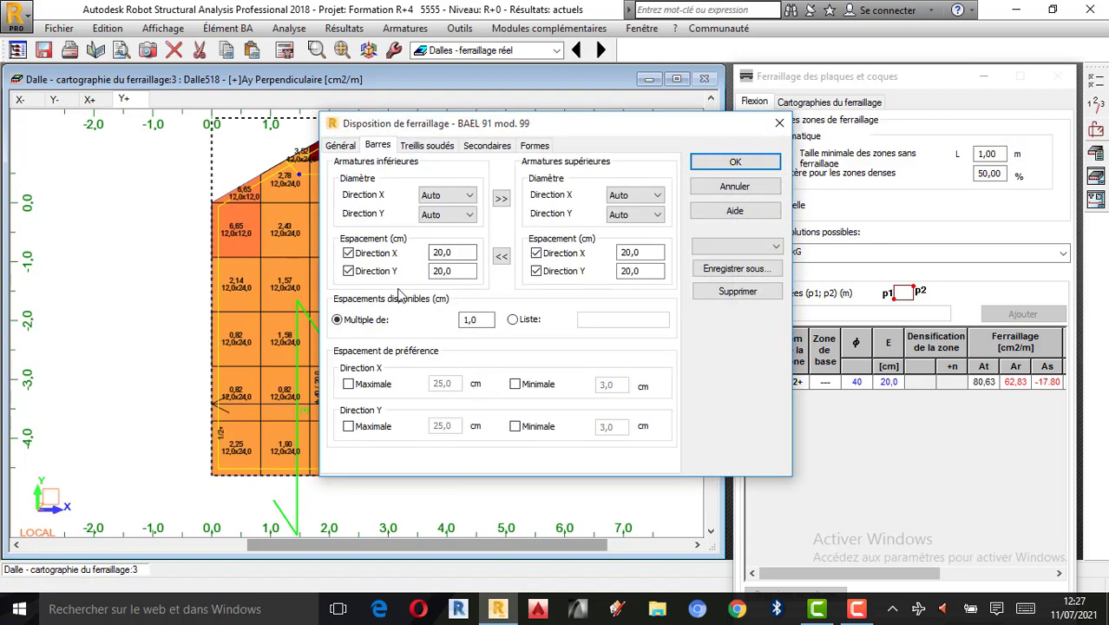
left_click(856, 609)
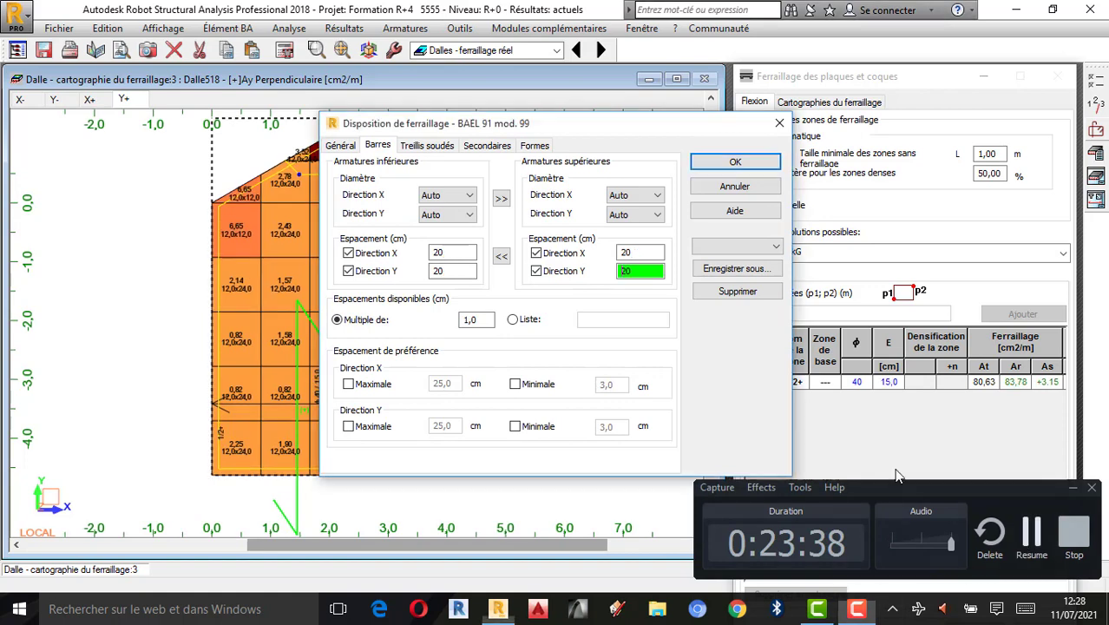
double_click(457, 253)
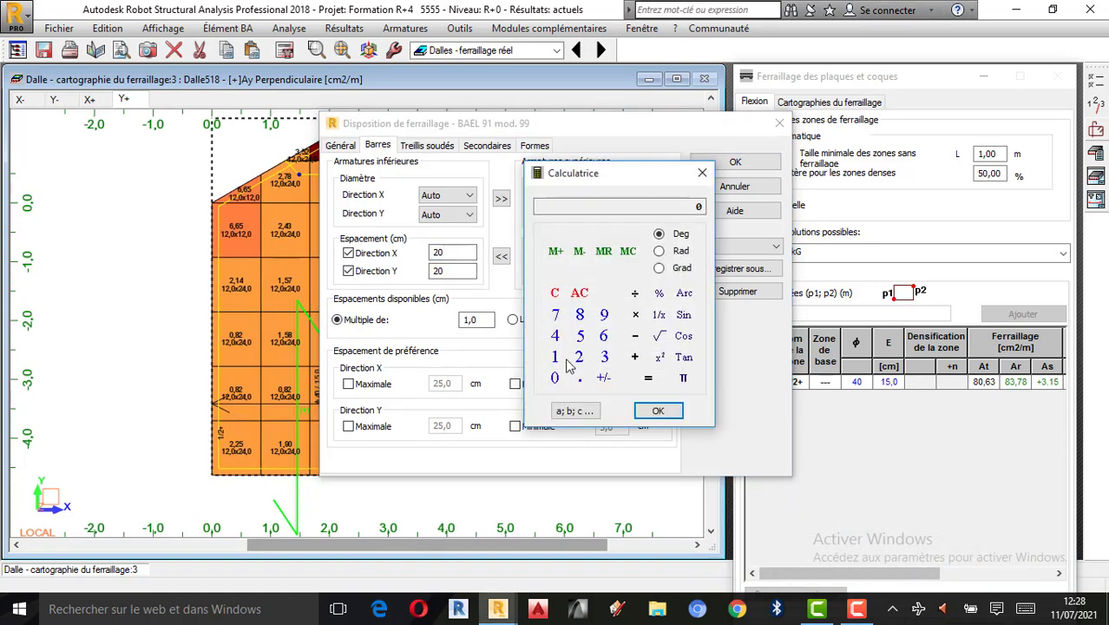
left_click(702, 173)
double_click(460, 275)
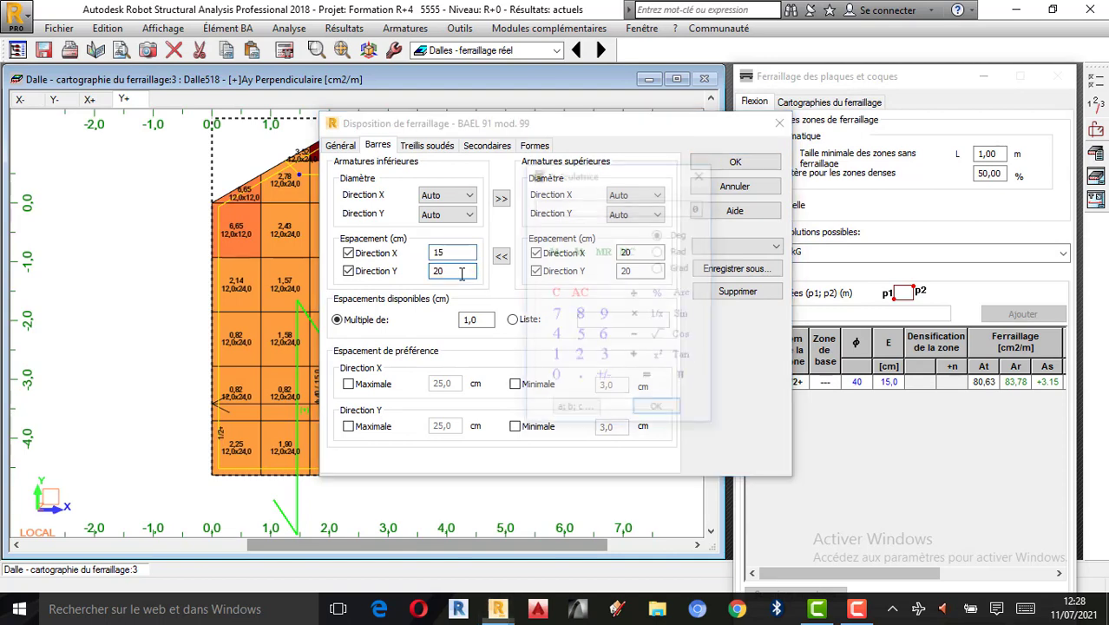
left_click(555, 356)
left_click(579, 336)
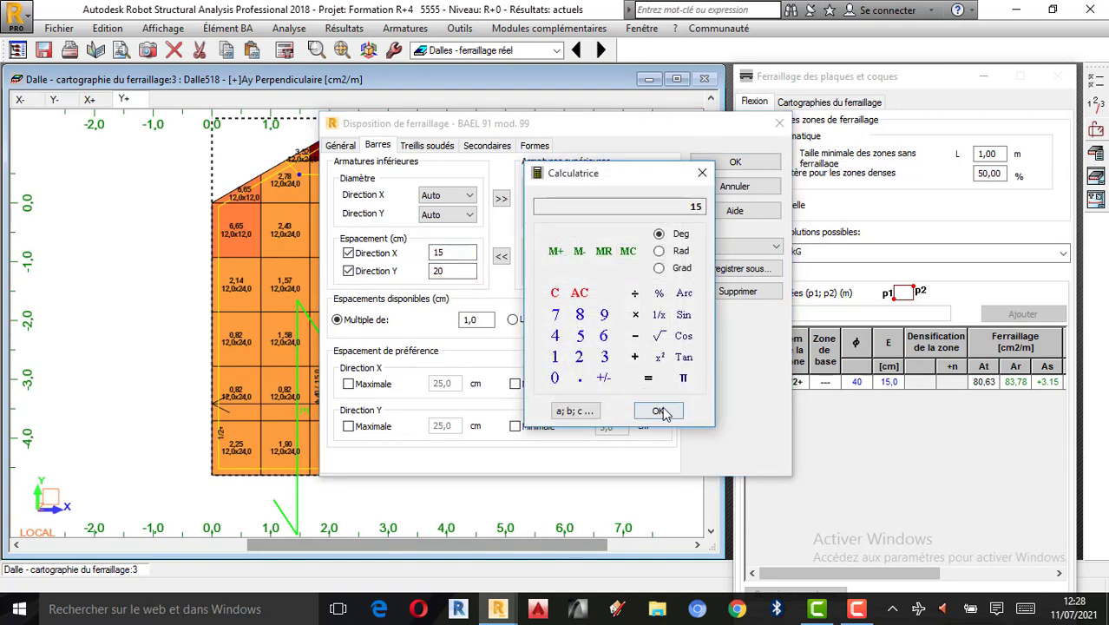
left_click(702, 172)
Step: Set the upper reinforcement spacing to 15 cm in both the X and Y directions and apply the layout
double_click(626, 254)
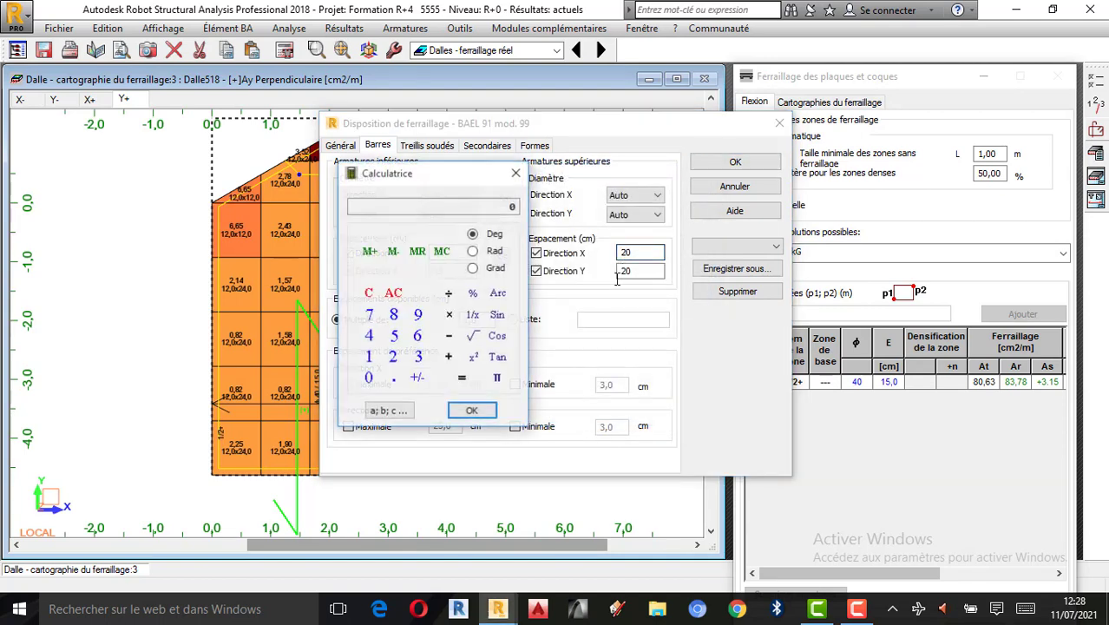
left_click(369, 357)
left_click(393, 336)
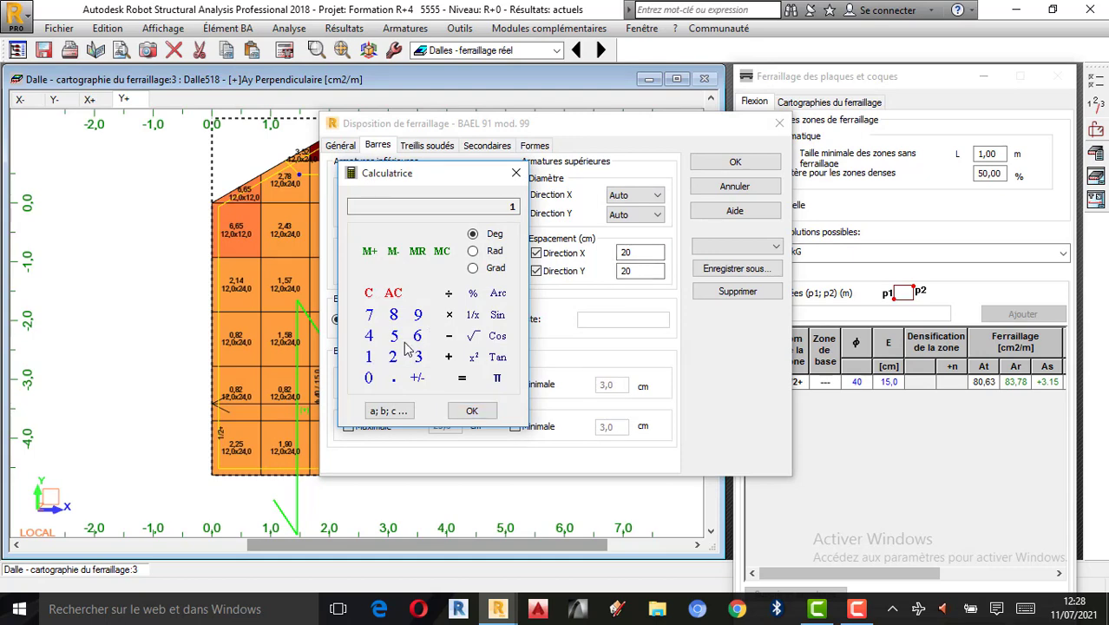
left_click(471, 410)
left_click(516, 175)
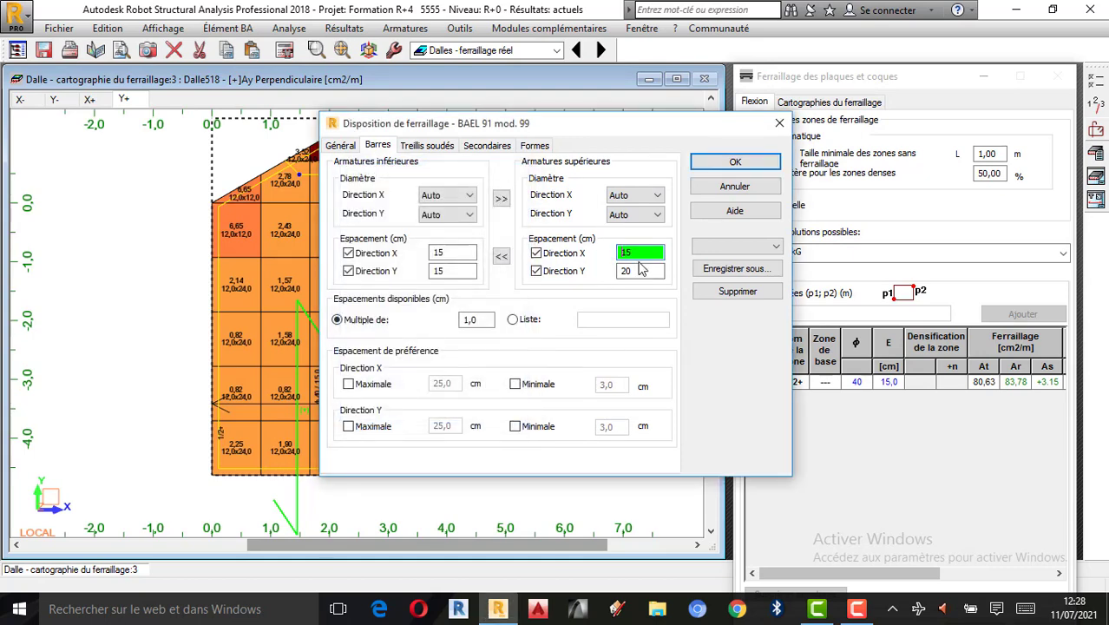
double_click(640, 271)
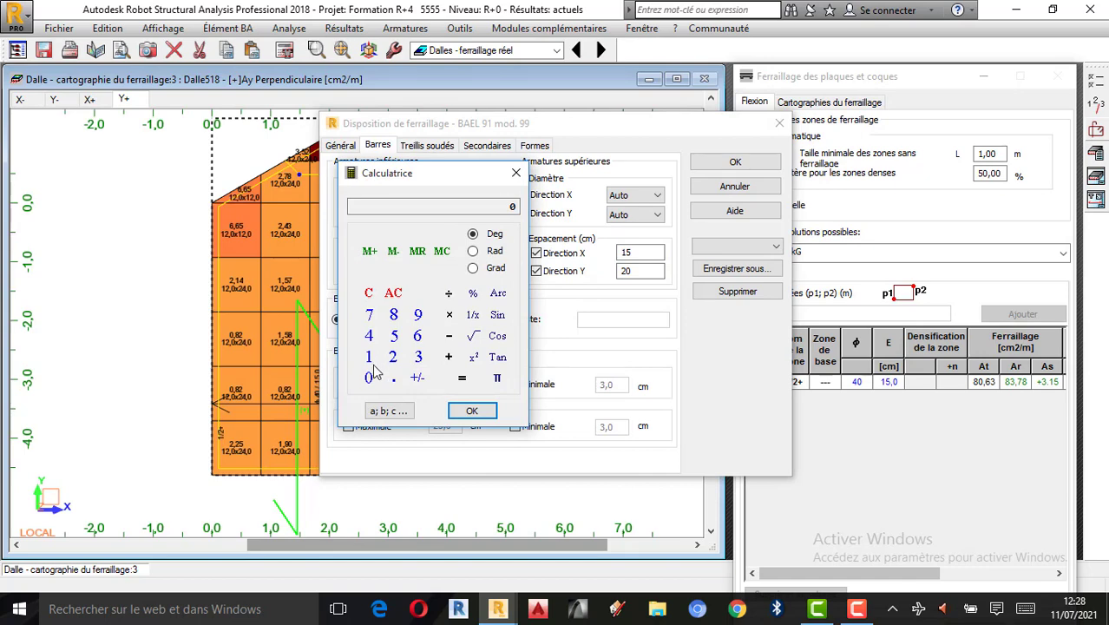
left_click(369, 356)
left_click(394, 336)
left_click(471, 410)
left_click(516, 174)
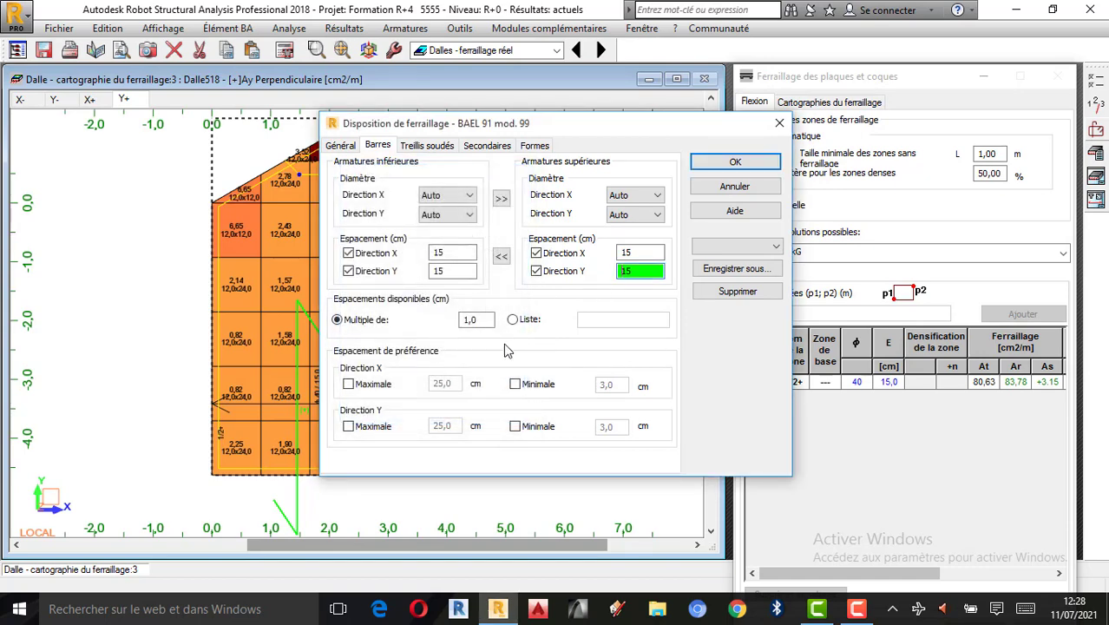
left_click(734, 161)
Step: Calculate the slab reinforcement for the 15 cm spacings with drawings generated for the calculated elements, then dismiss the calculation error report
left_click(285, 50)
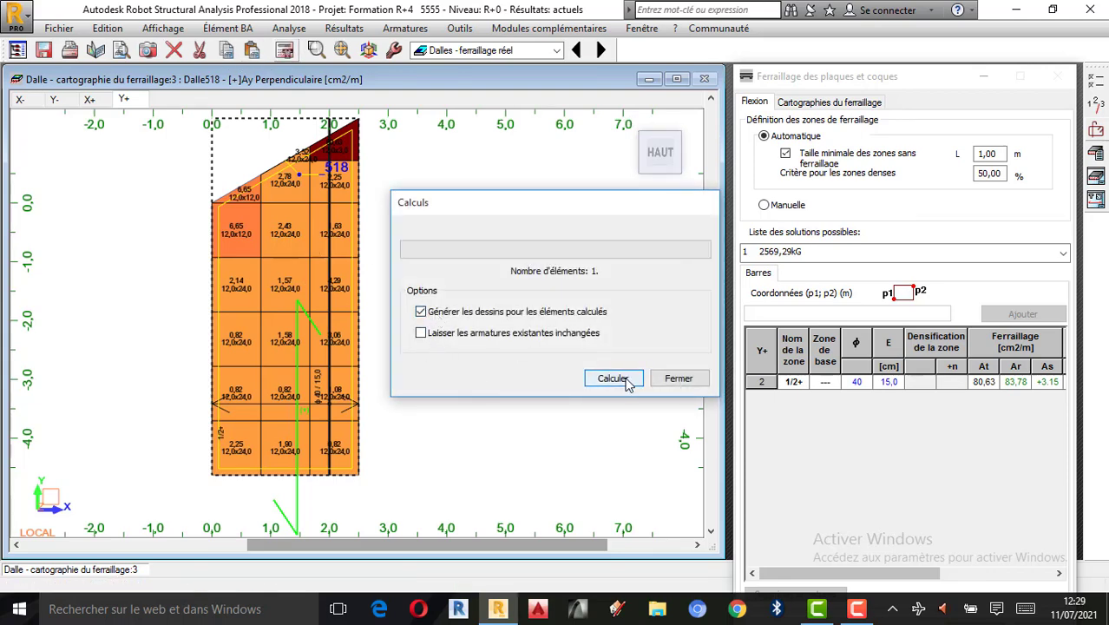
left_click(641, 375)
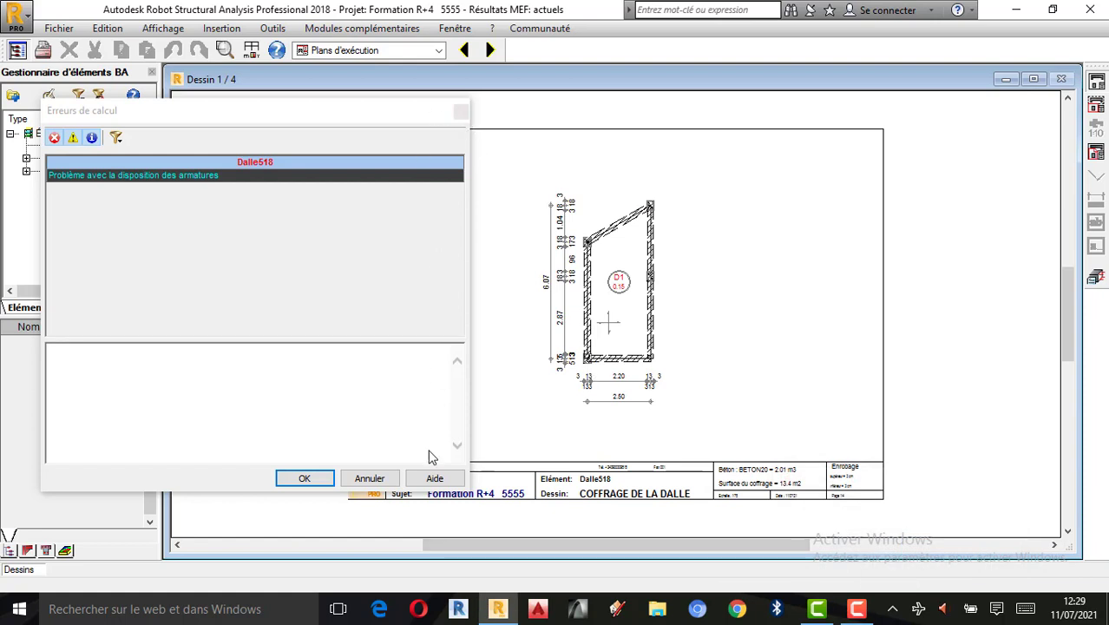
left_click(377, 478)
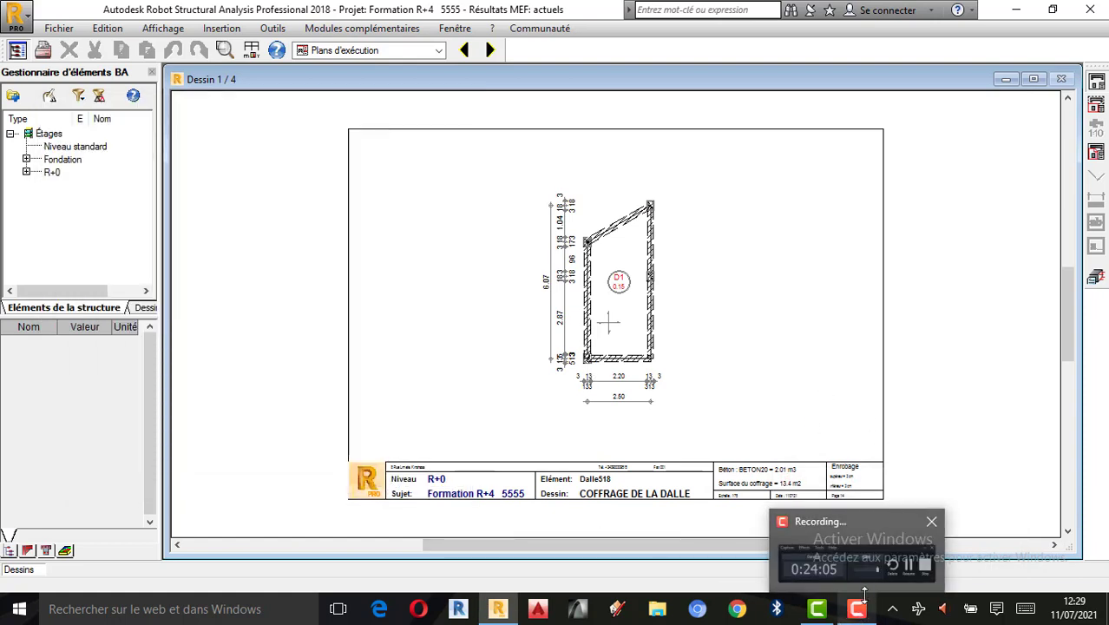
left_click(854, 555)
left_click(984, 298)
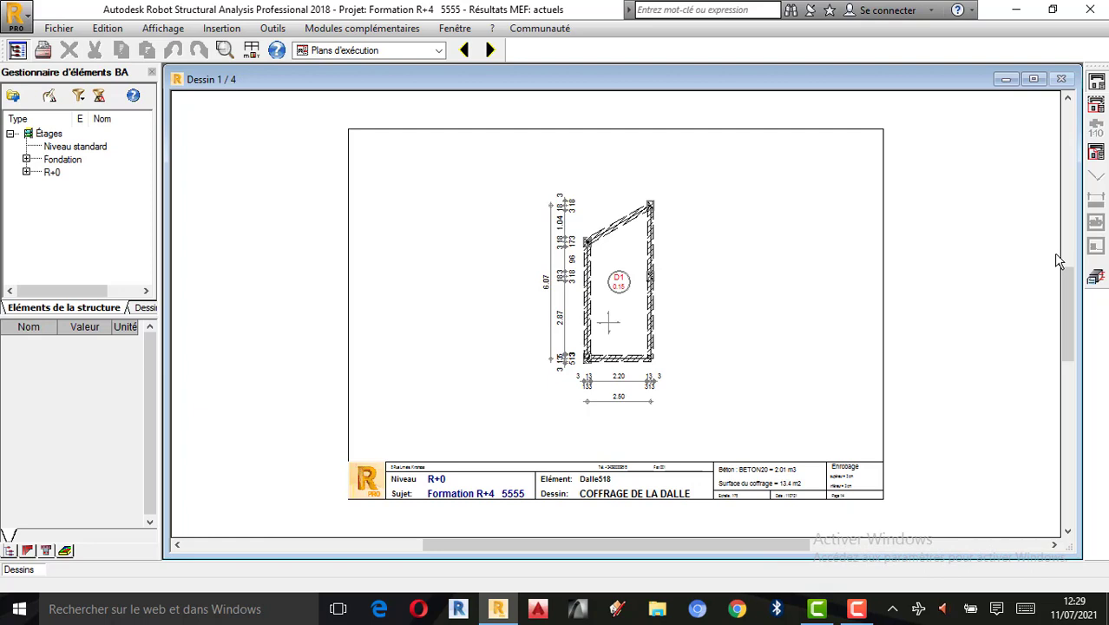
Step: Return to the slab's reinforcement map and run the slab reinforcement calculation again
left_click(1095, 281)
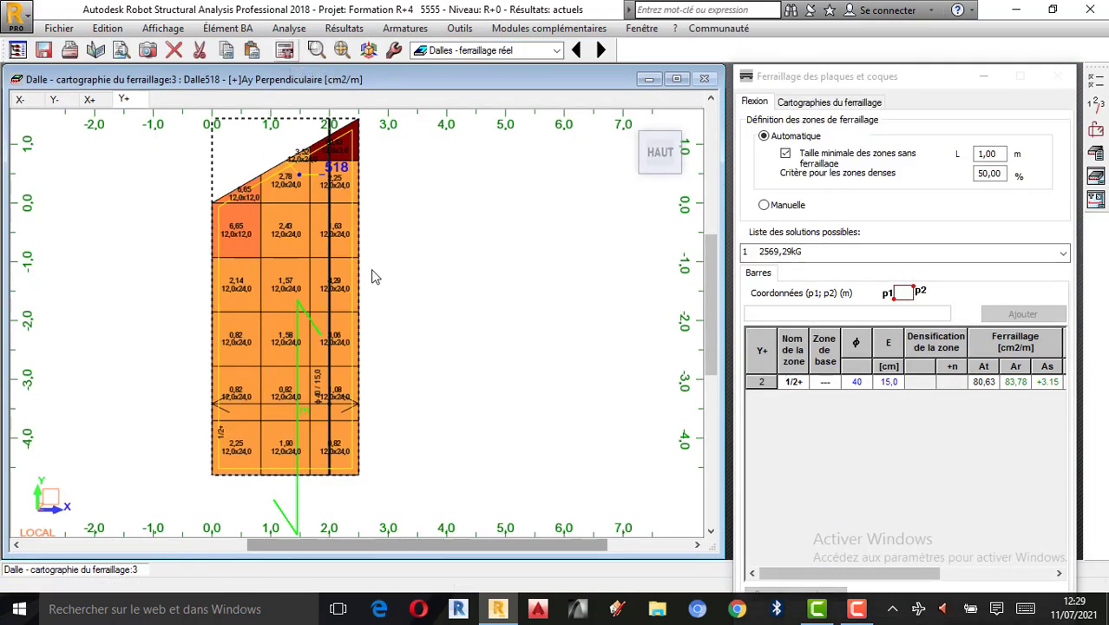
left_click(289, 53)
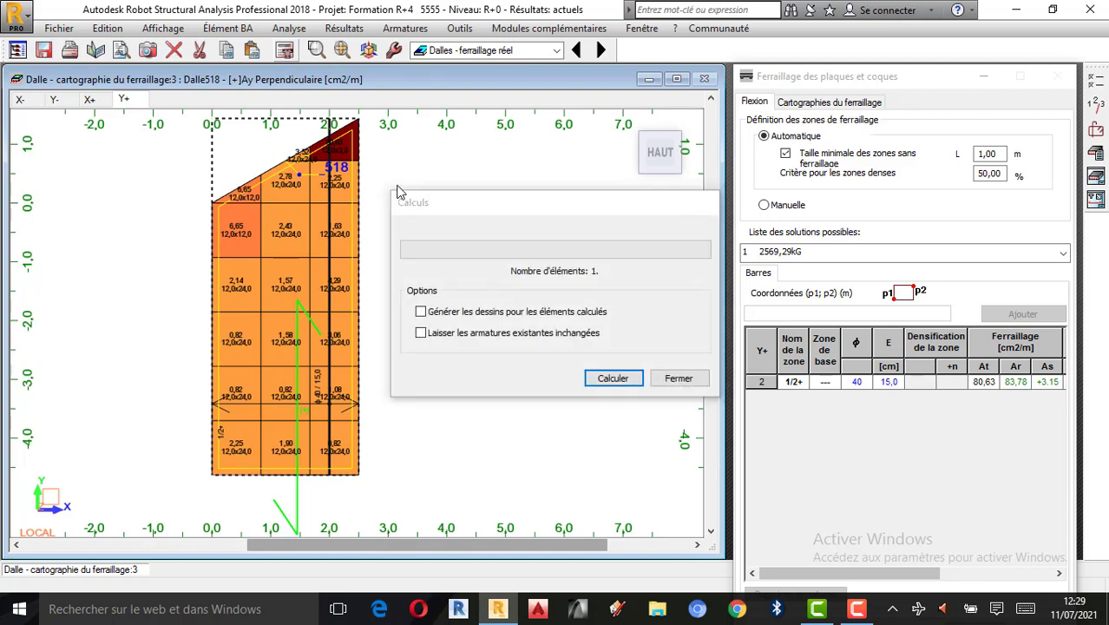
left_click(612, 378)
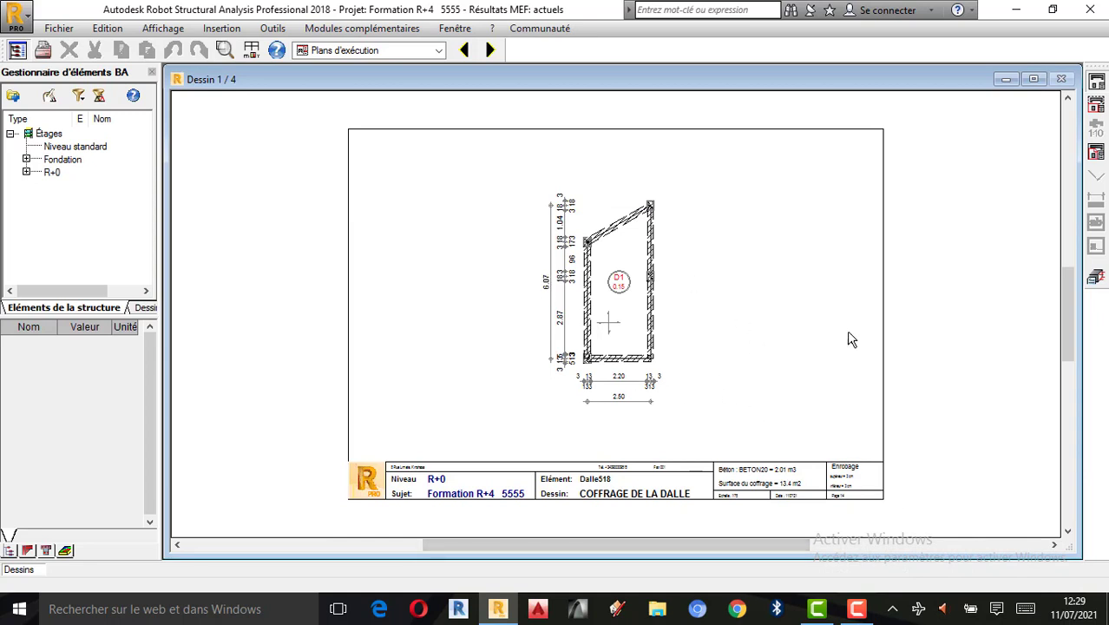
scroll(665, 373, "up", 1)
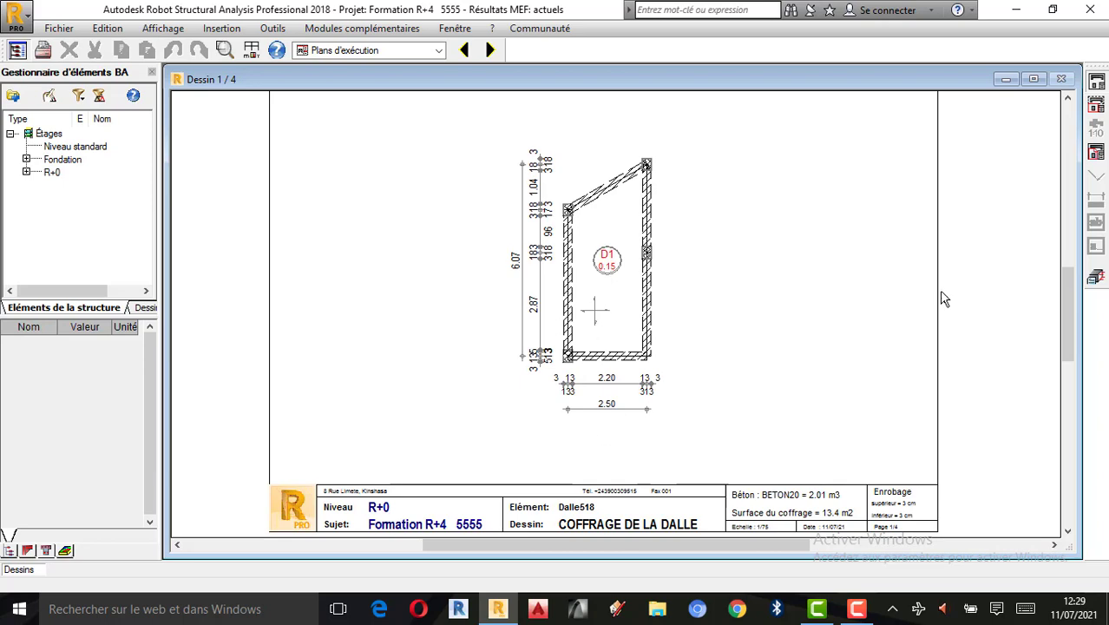
Step: Reopen the slab's reinforcement map and examine the Y+ zone table's bar diameter, spacing, theoretical and real steel areas, and base panel
left_click(1096, 279)
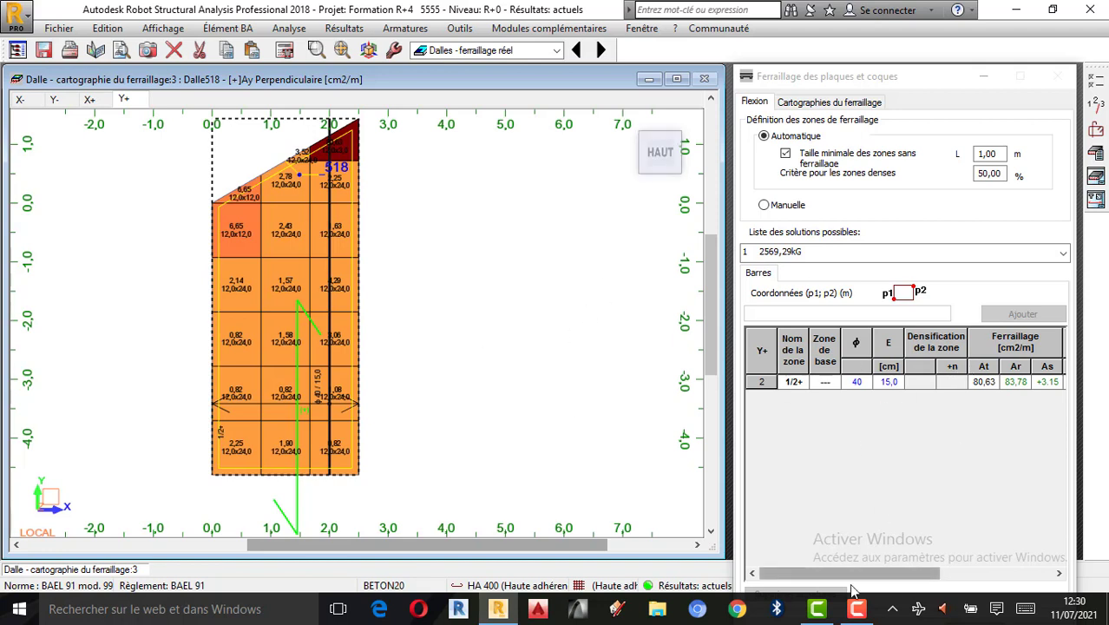
left_click(1030, 475)
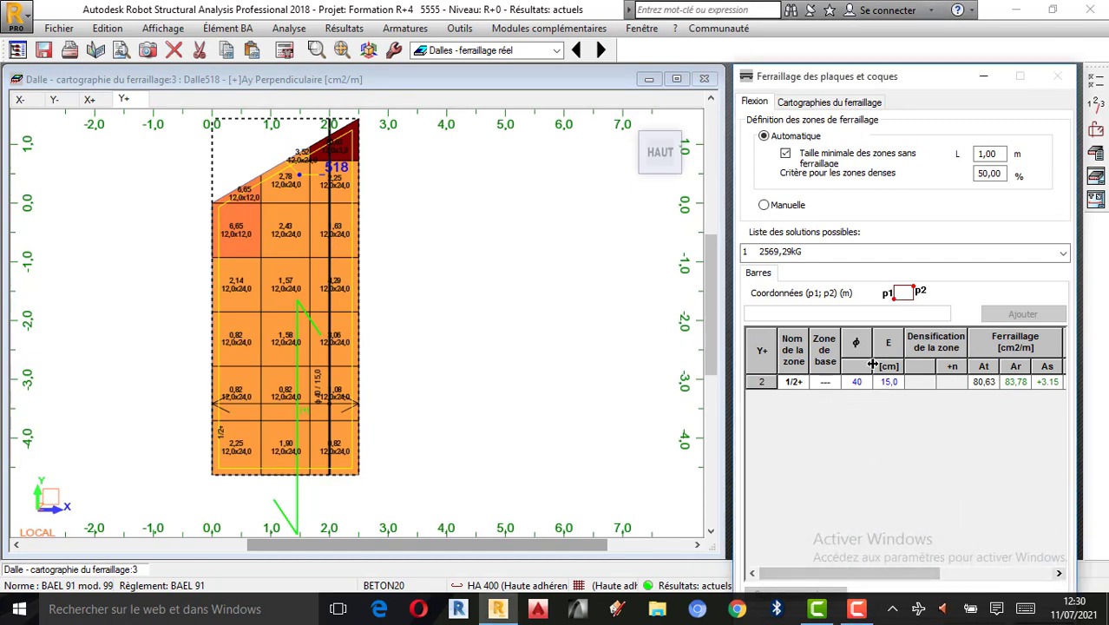
left_click(1059, 573)
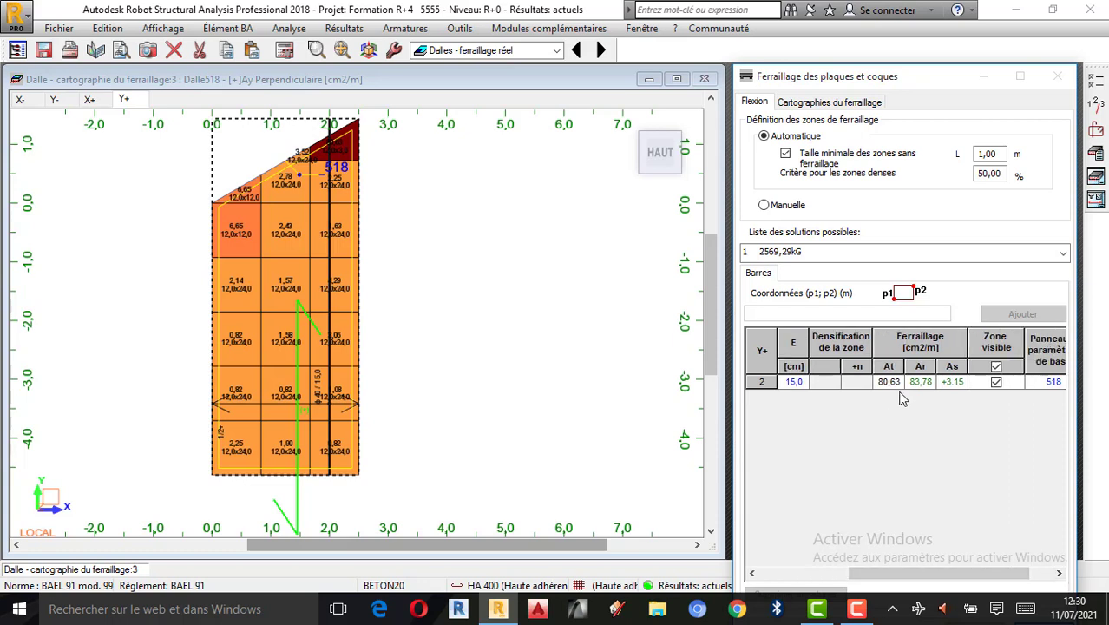
left_click(1058, 572)
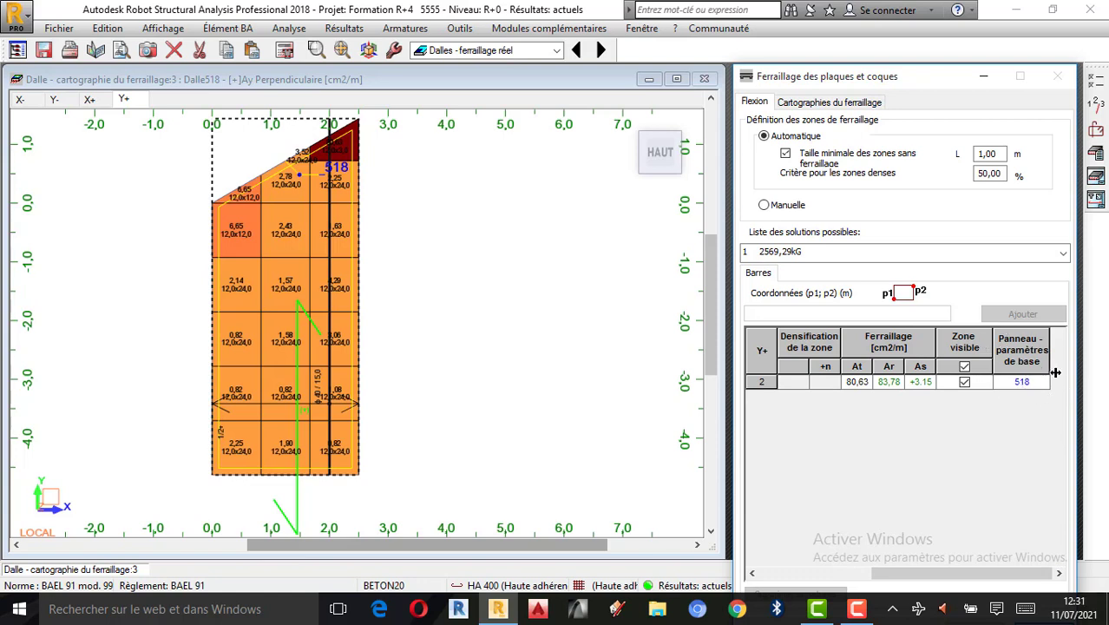
Step: Open the slab's execution drawings and examine the bar marks, diameters, spacings and bar distribution lines on the lower reinforcement plan
left_click(1097, 177)
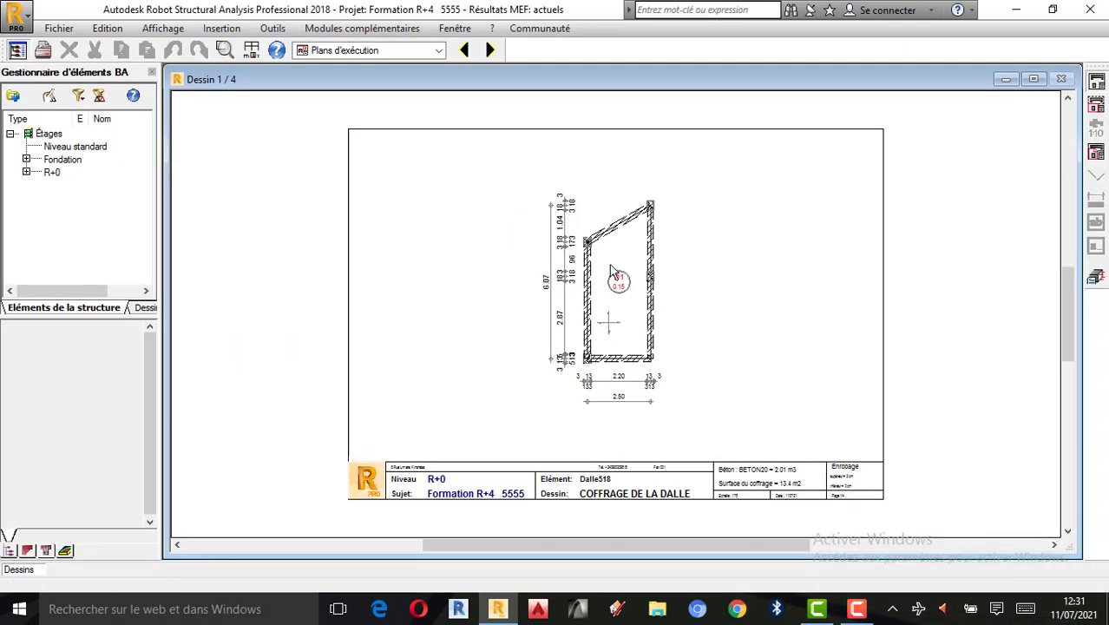
left_click(490, 50)
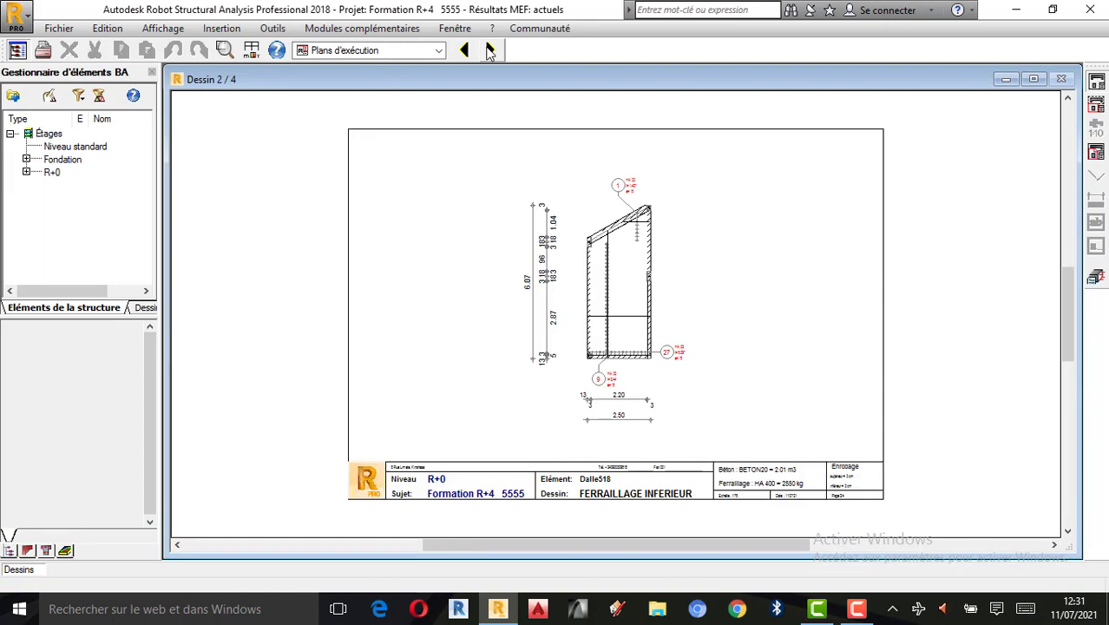
scroll(648, 324, "up", 2)
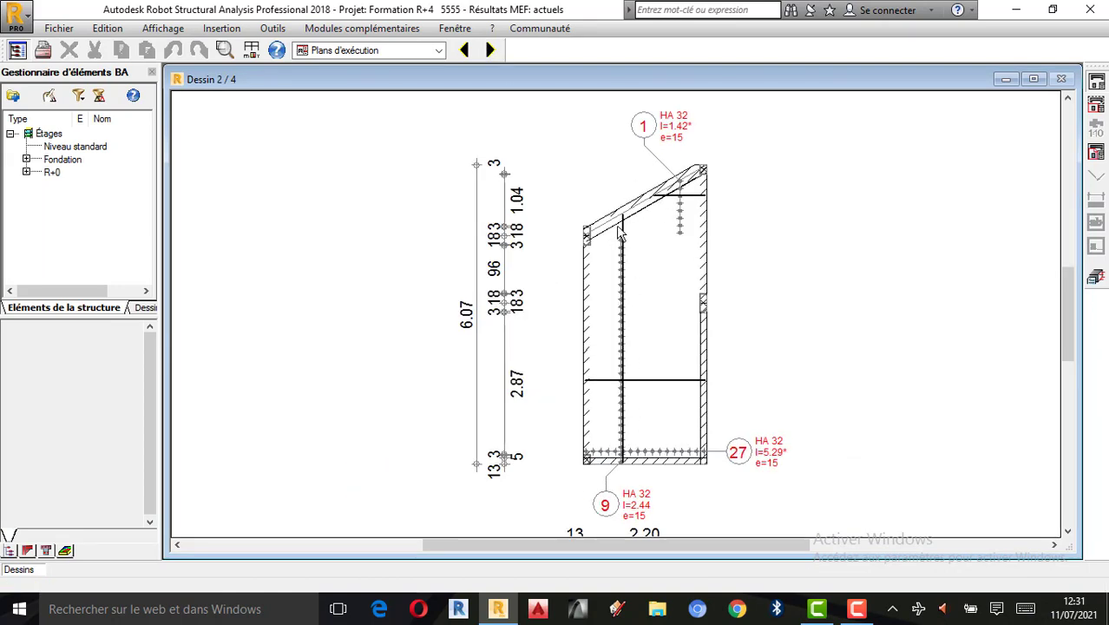
scroll(698, 408, "up", 1)
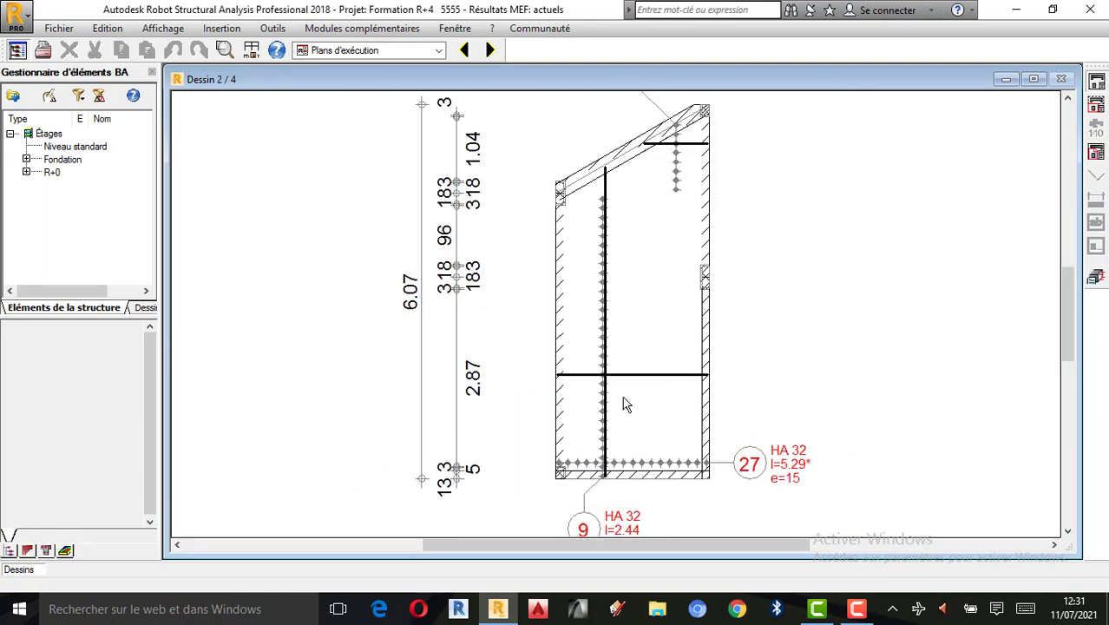
scroll(648, 408, "up", 3)
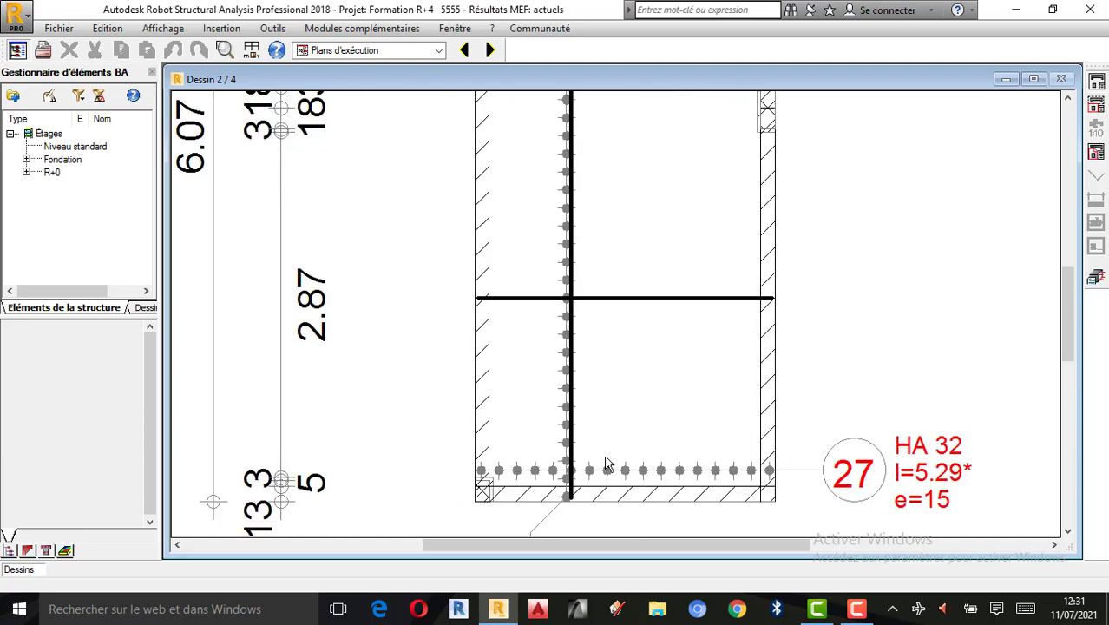
scroll(603, 417, "down", 1)
scroll(626, 446, "up", 1)
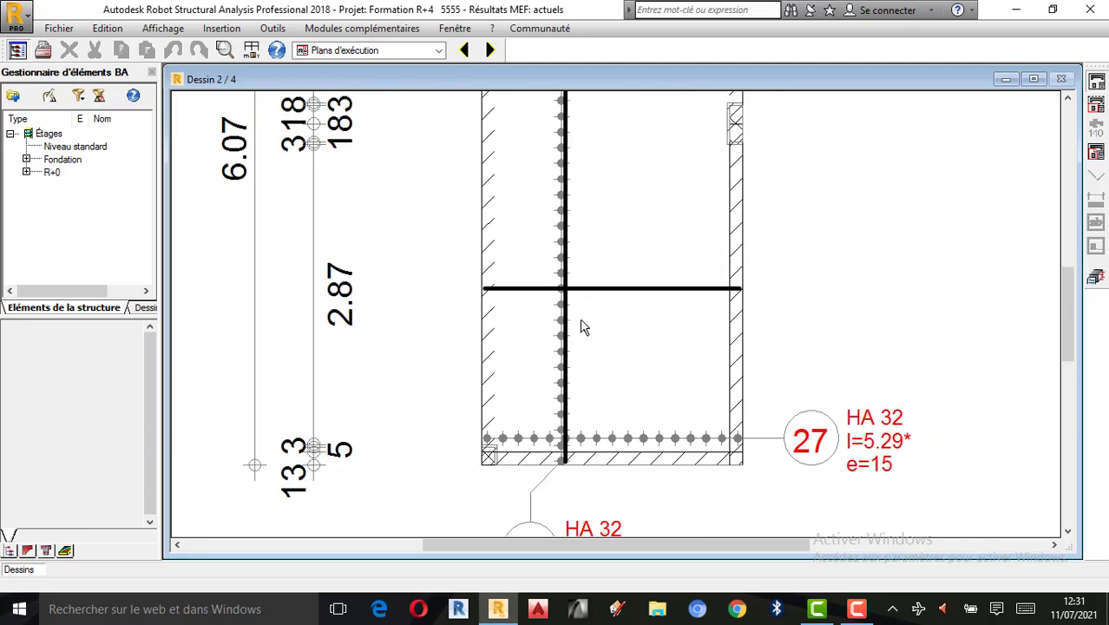
scroll(633, 444, "down", 1)
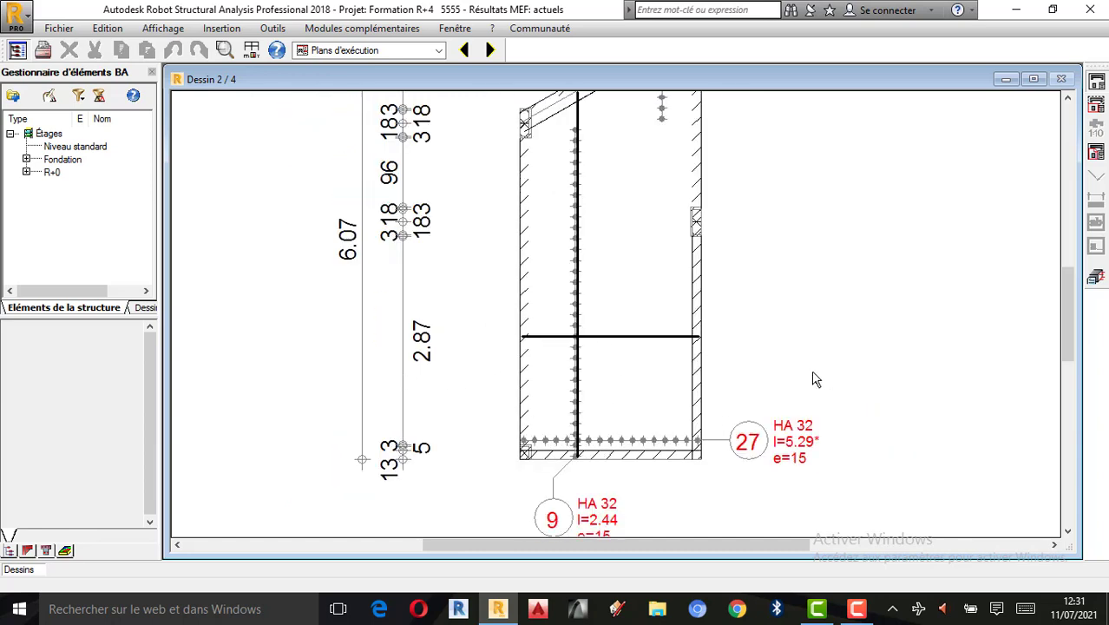
scroll(609, 349, "up", 1)
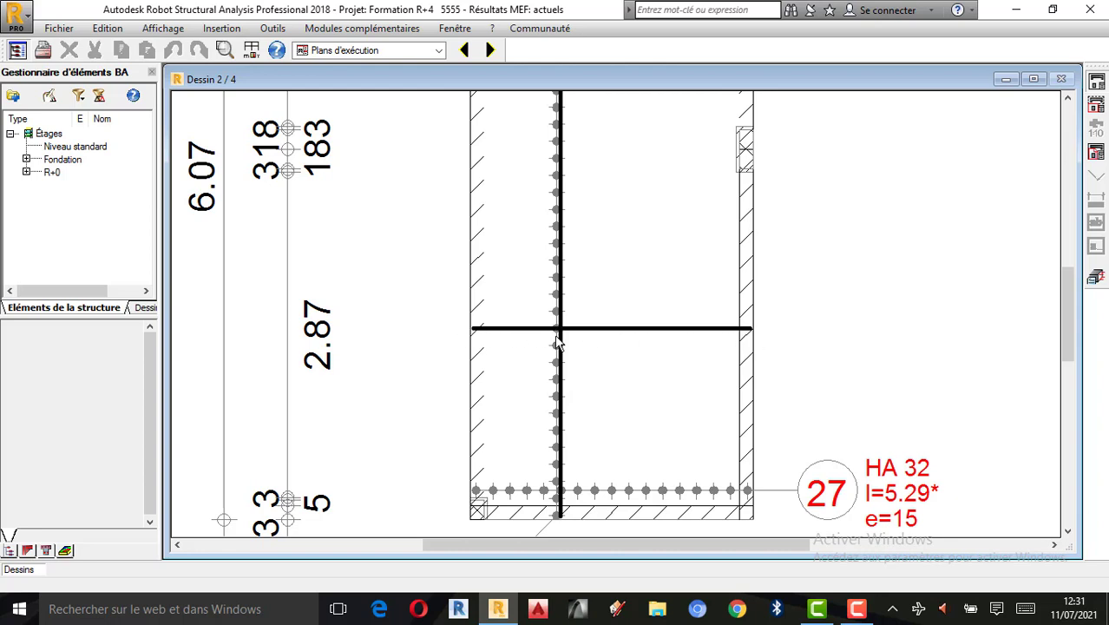
scroll(557, 343, "up", 2)
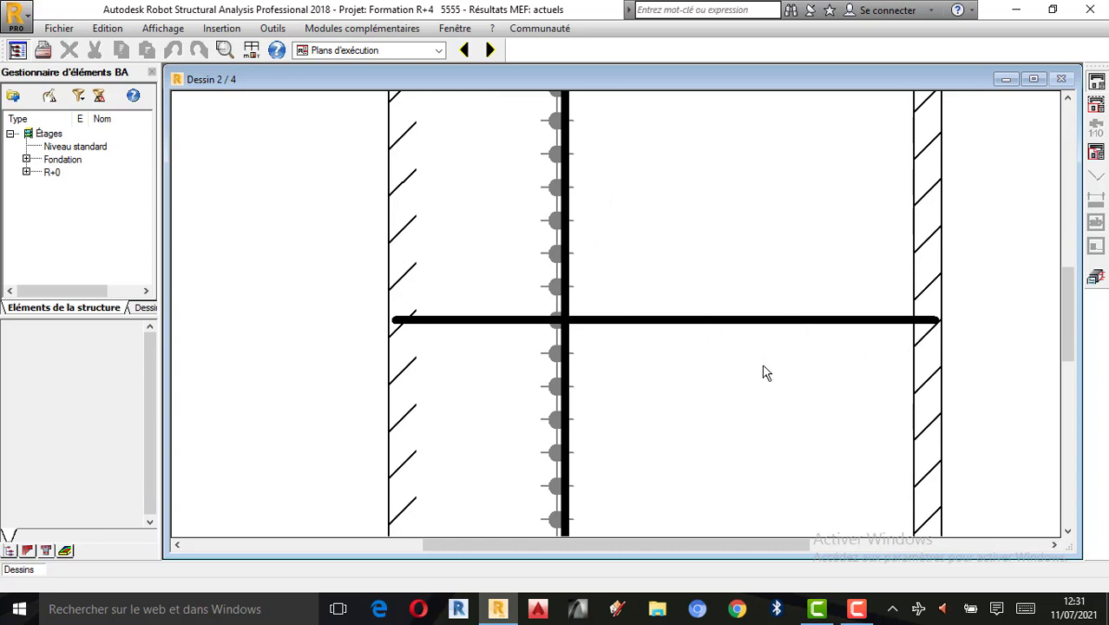
scroll(766, 372, "down", 3)
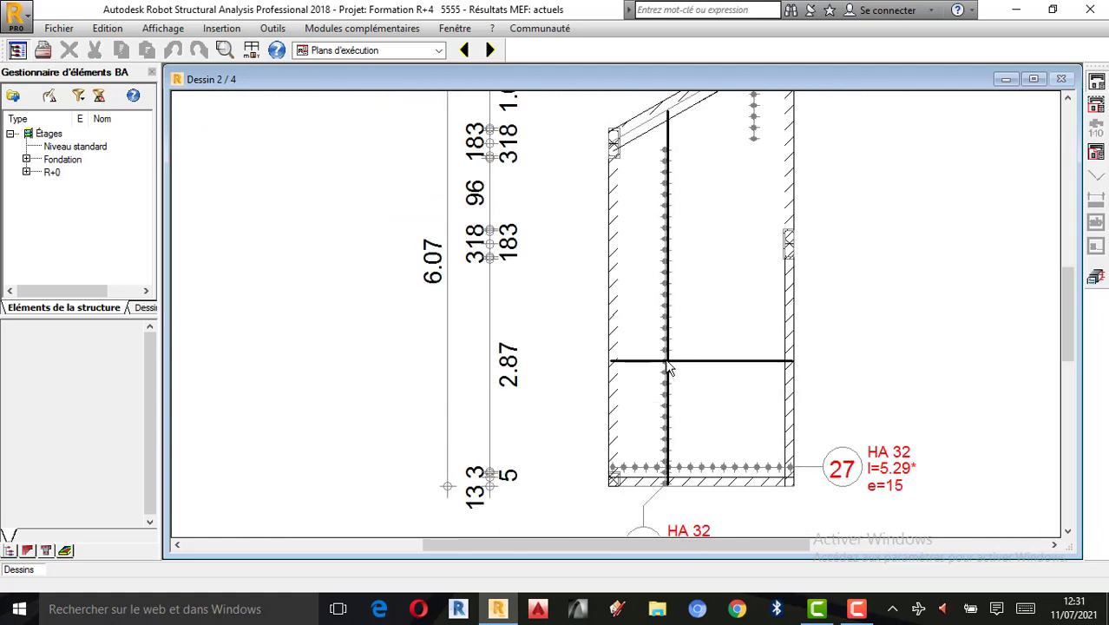
scroll(668, 473, "up", 3)
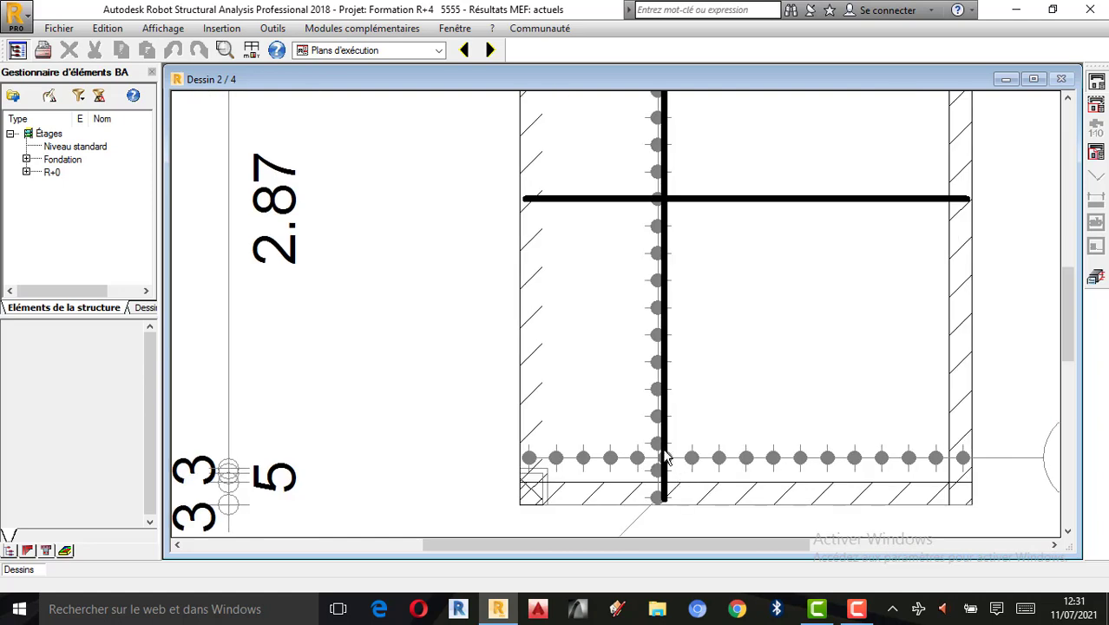
scroll(815, 477, "up", 2)
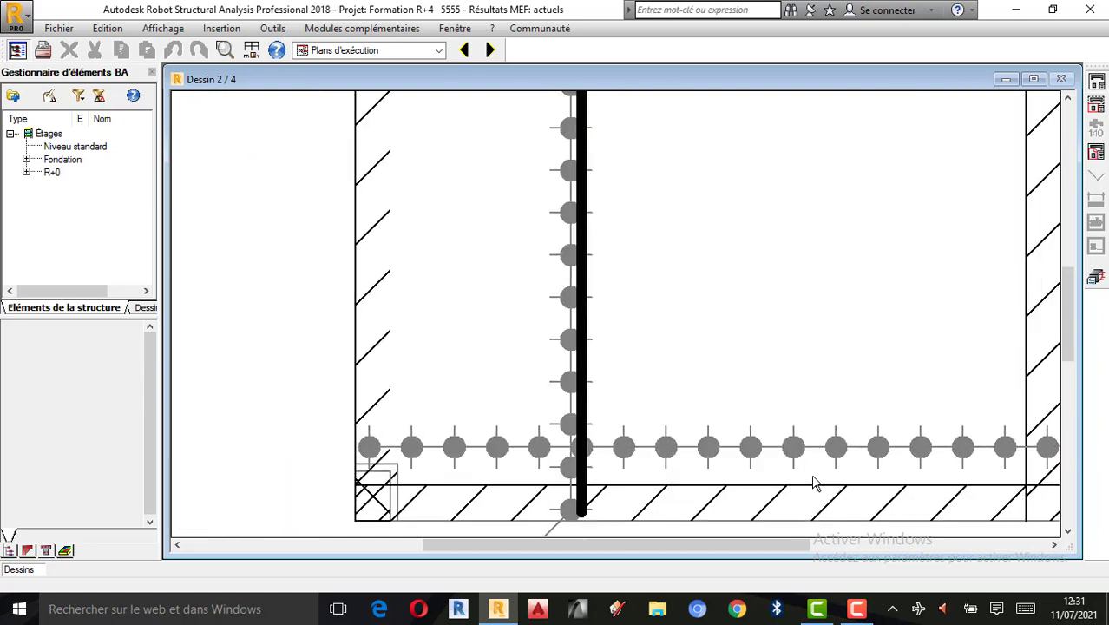
scroll(620, 485, "down", 3)
scroll(625, 477, "down", 4)
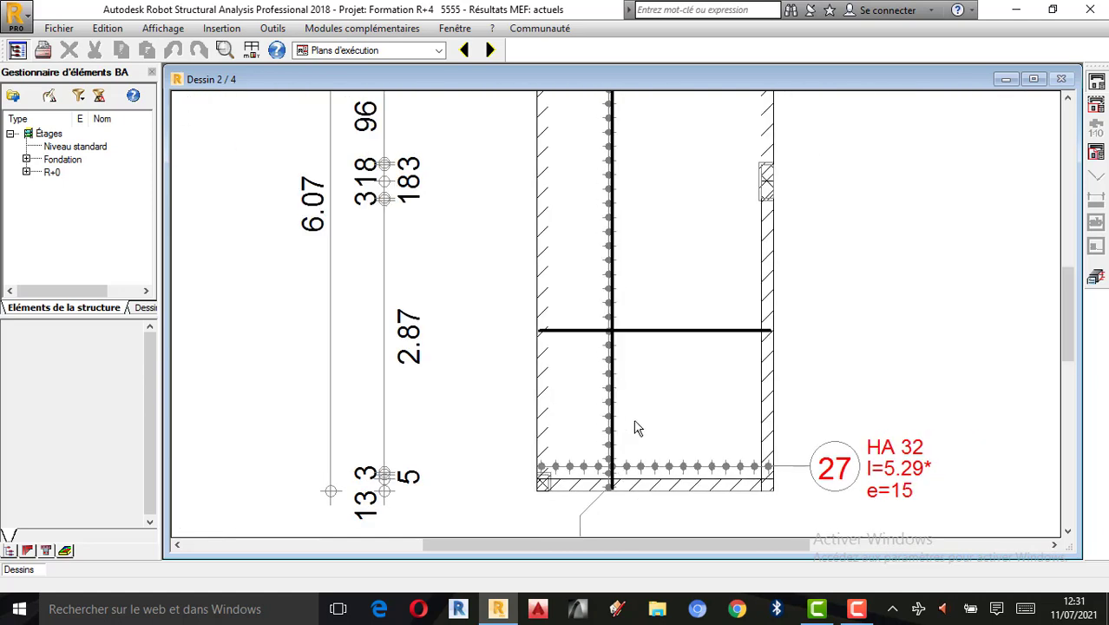
scroll(711, 149, "up", 1)
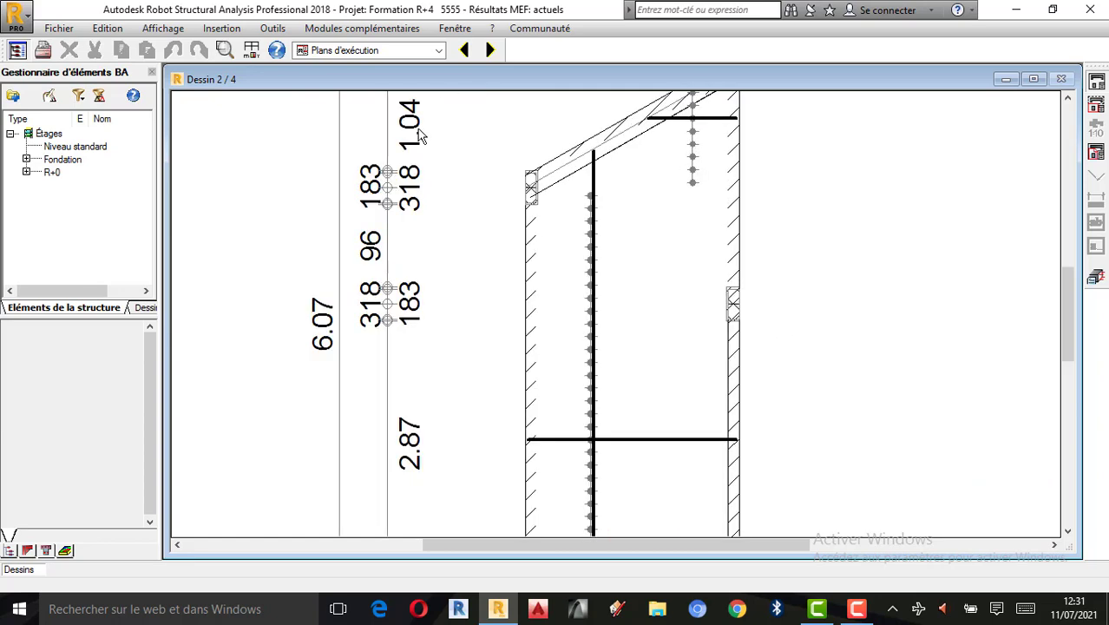
Step: Show the upper reinforcement plan and examine its bar marks, diameters, lengths and spacings
left_click(496, 53)
scroll(626, 310, "up", 4)
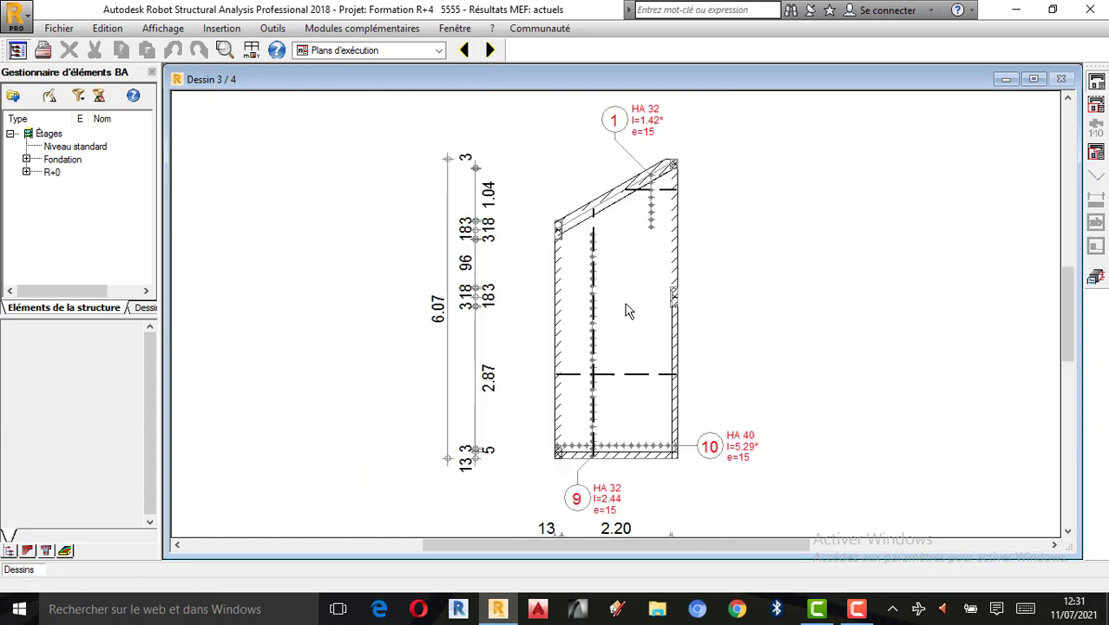
scroll(595, 388, "up", 1)
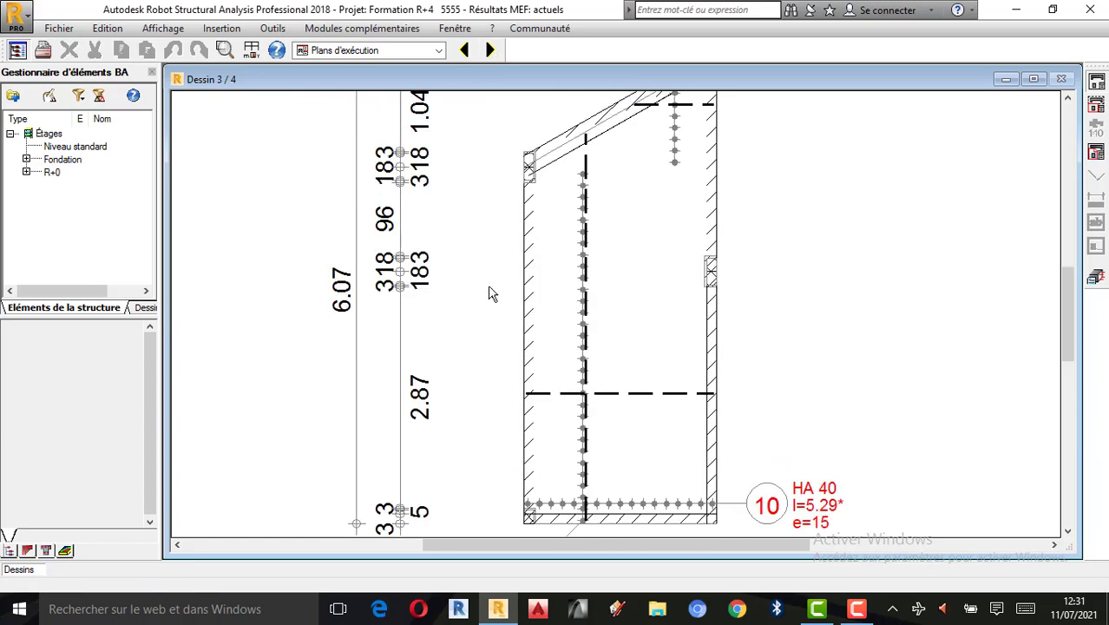
scroll(693, 405, "down", 3)
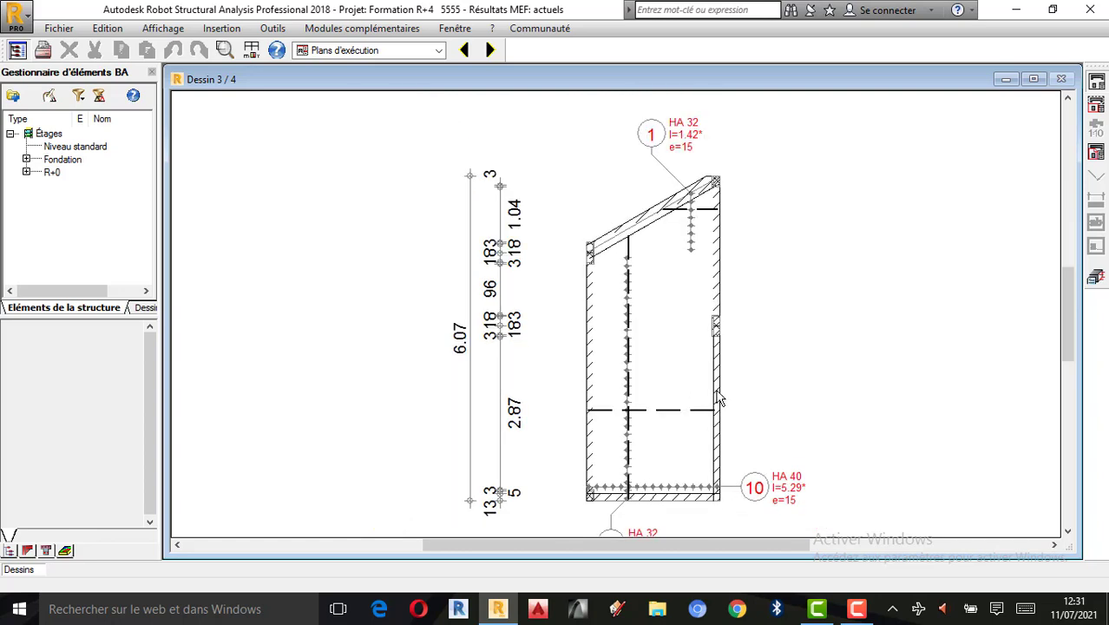
scroll(676, 496, "up", 3)
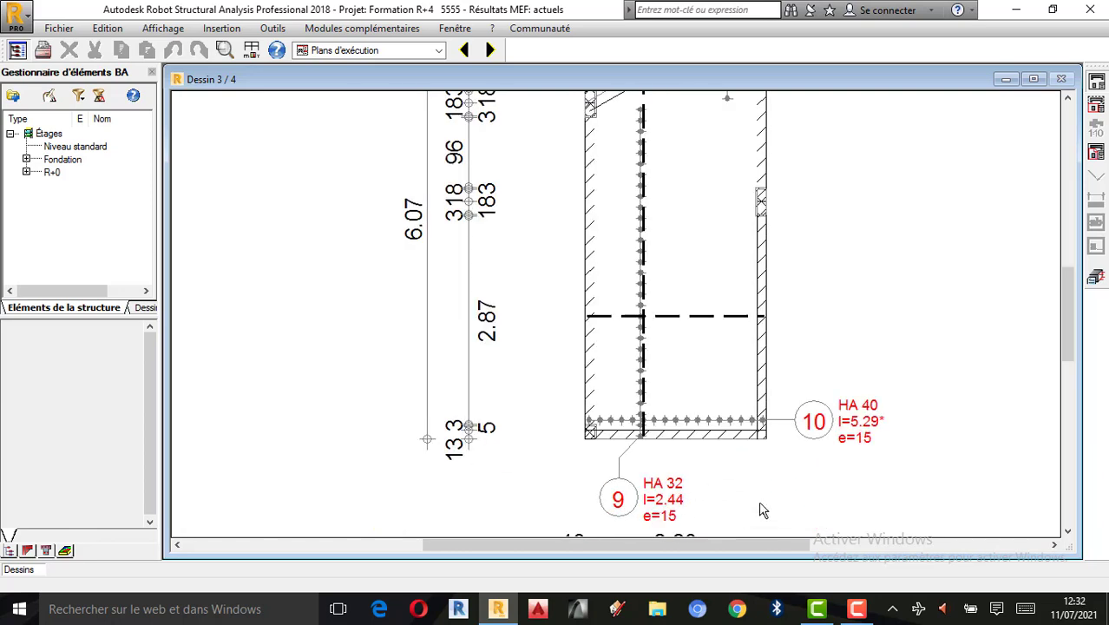
scroll(815, 468, "down", 1)
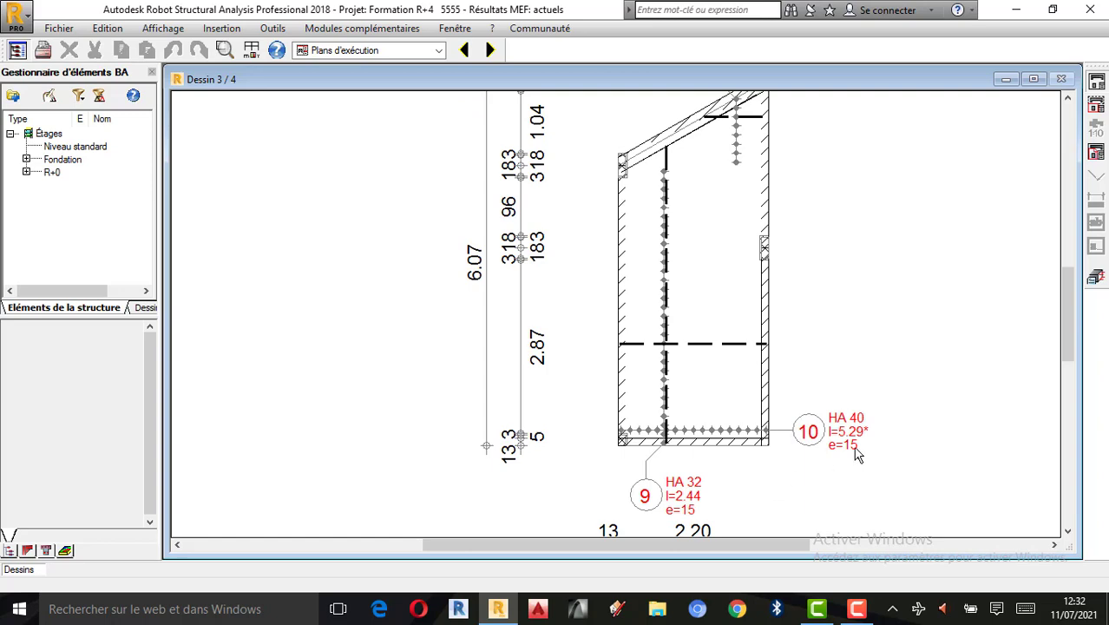
scroll(763, 474, "down", 1)
scroll(761, 469, "down", 1)
scroll(764, 164, "up", 2)
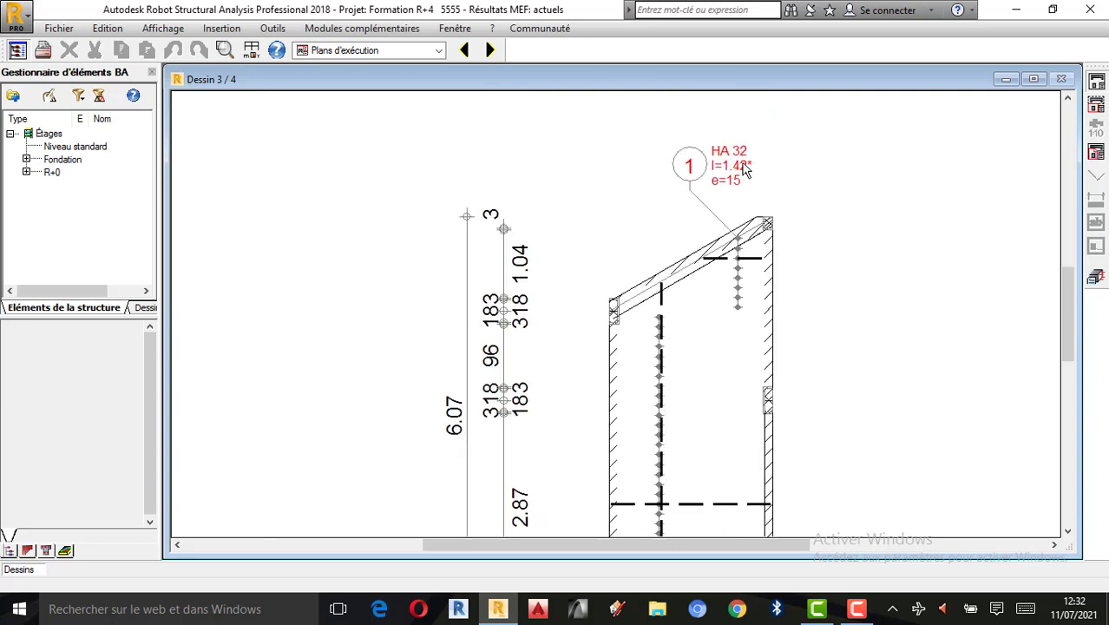
scroll(743, 164, "down", 1)
Step: Show the slab's bar schedule drawing and examine the diameter, length, shape, steel grade and number of each bar mark
left_click(490, 51)
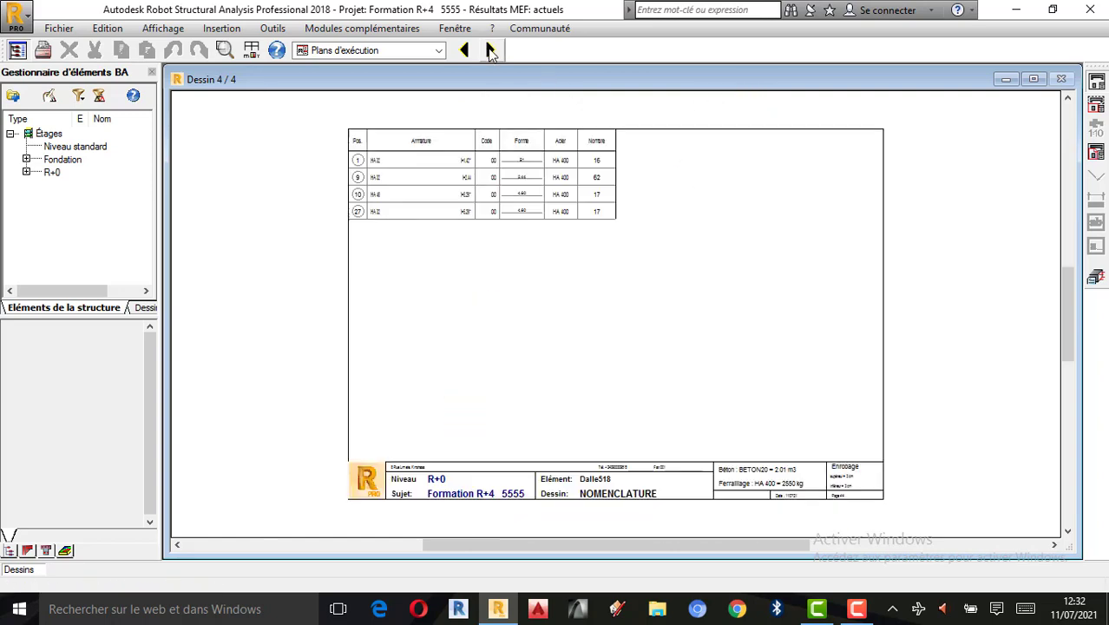
scroll(529, 196, "up", 1)
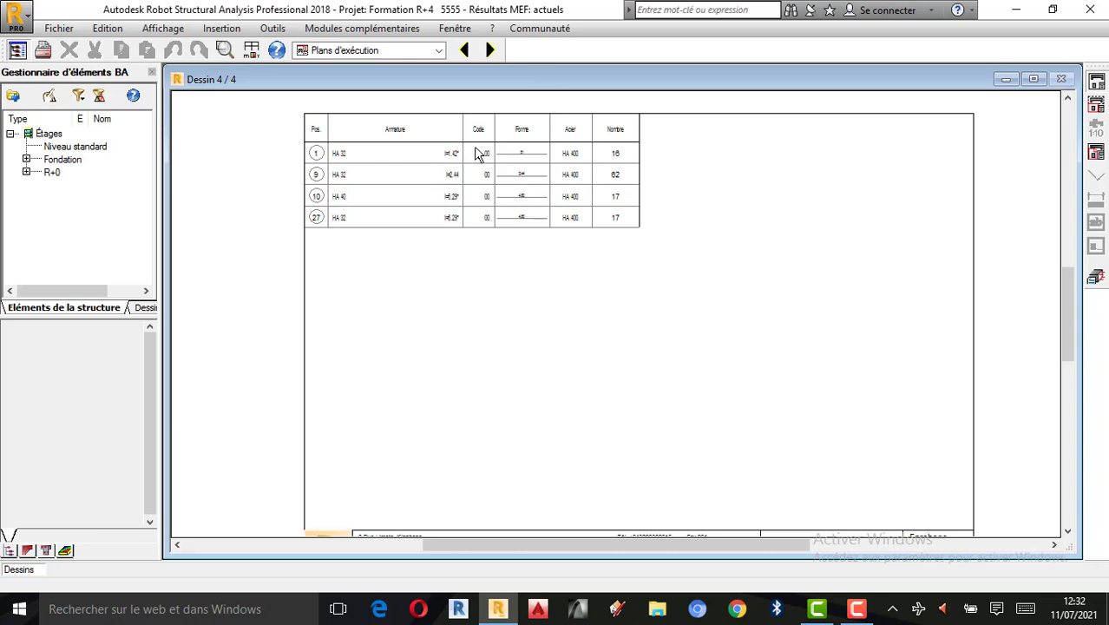
scroll(475, 153, "up", 1)
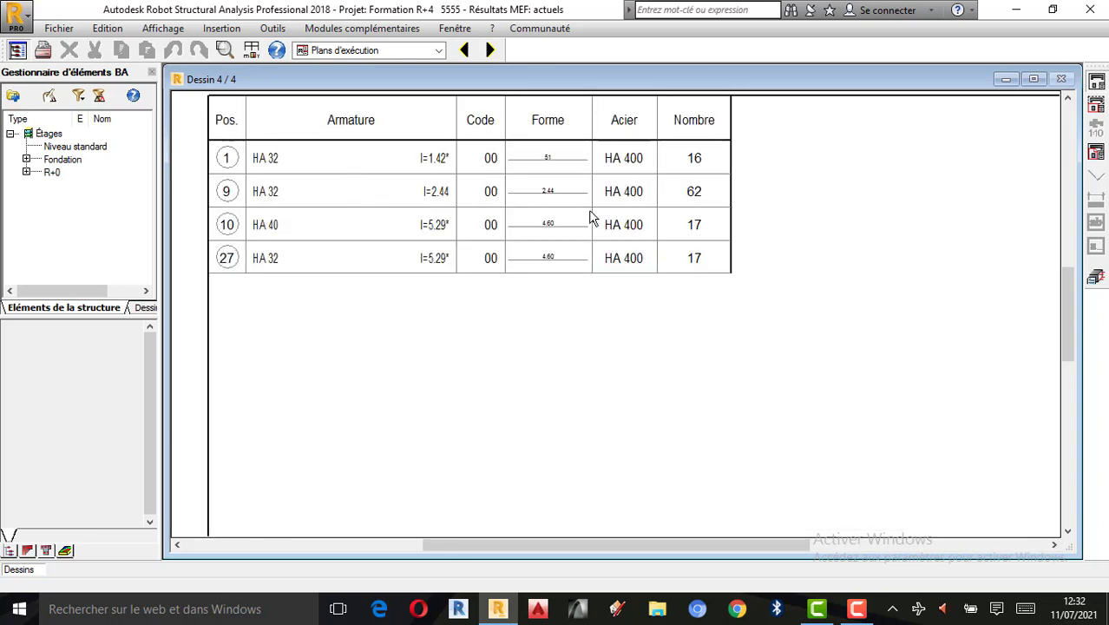
Step: Go back from the bar schedule to the upper reinforcement plan, and exit the execution drawings to the slab's reinforcement map
scroll(590, 217, "down", 1)
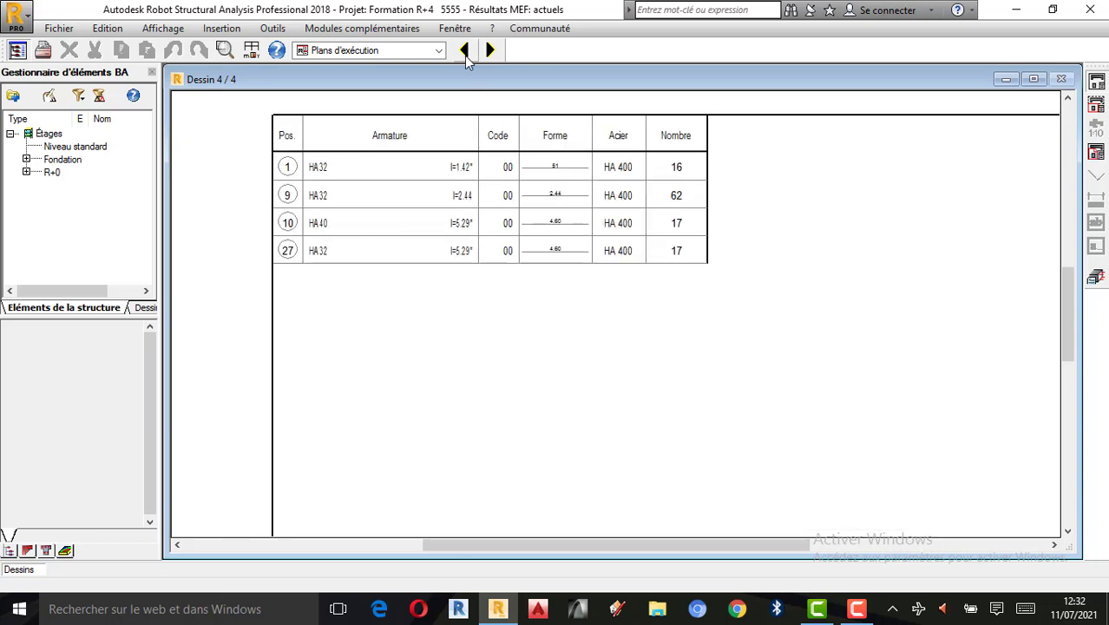
left_click(464, 51)
left_click(465, 51)
left_click(464, 50)
left_click(465, 51)
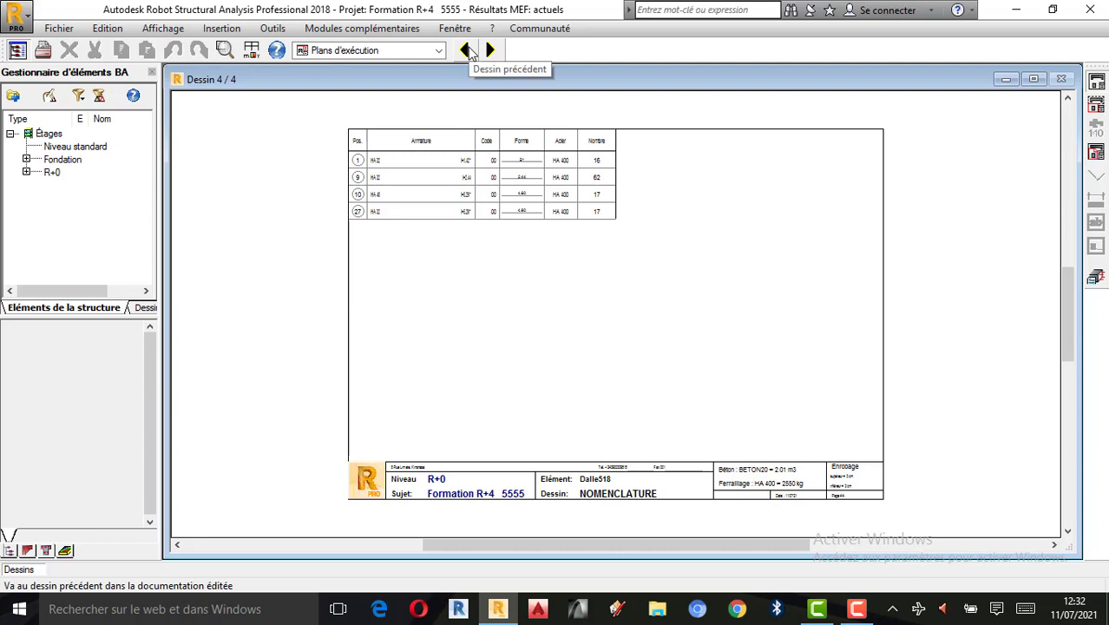
left_click(466, 50)
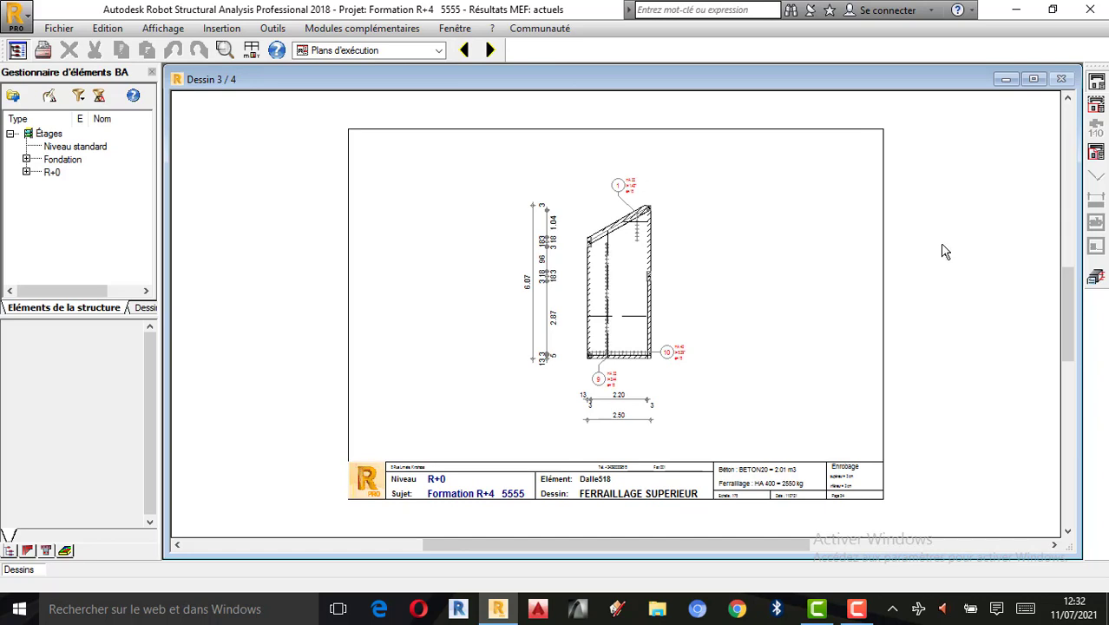
left_click(1096, 276)
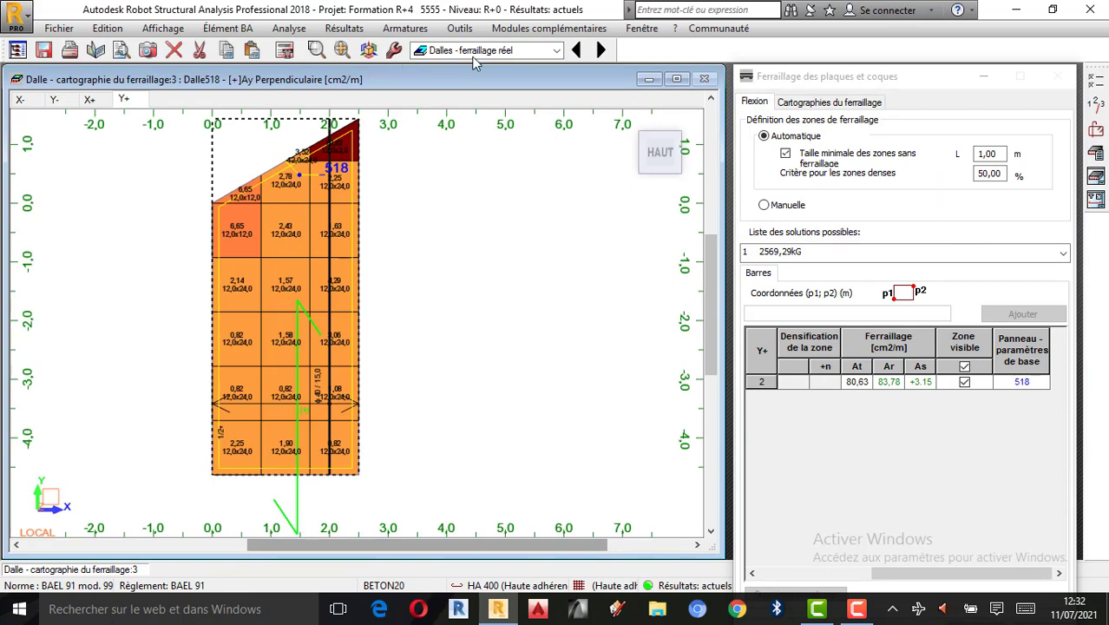
Step: Switch to the "Dalles - ferraillage" layout and close the empty pane and the bar table below the slab view
left_click(556, 50)
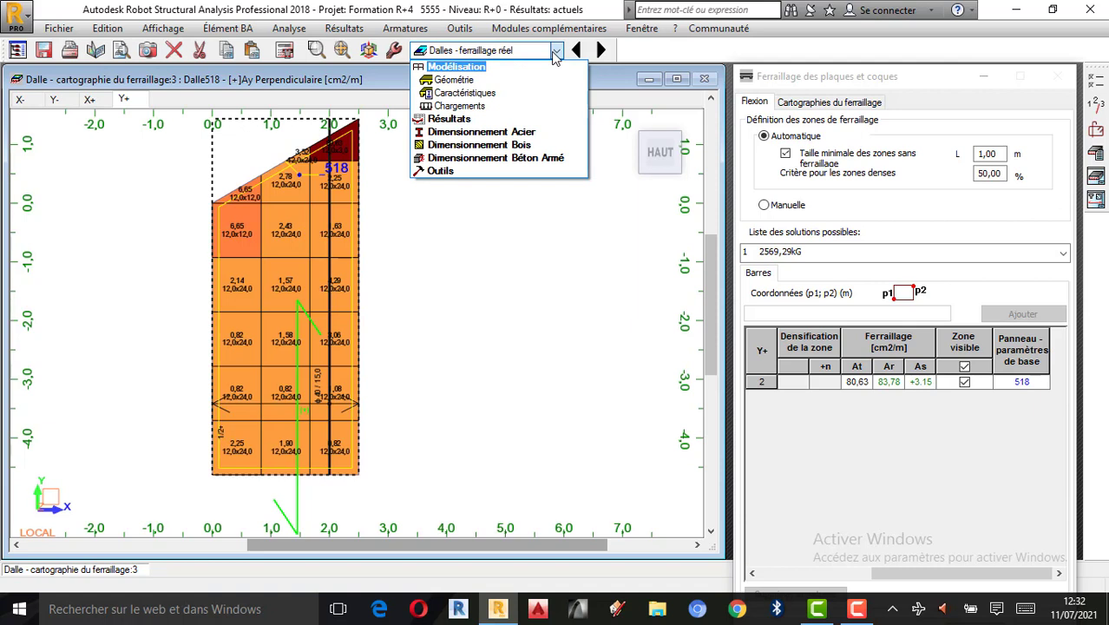
left_click(497, 158)
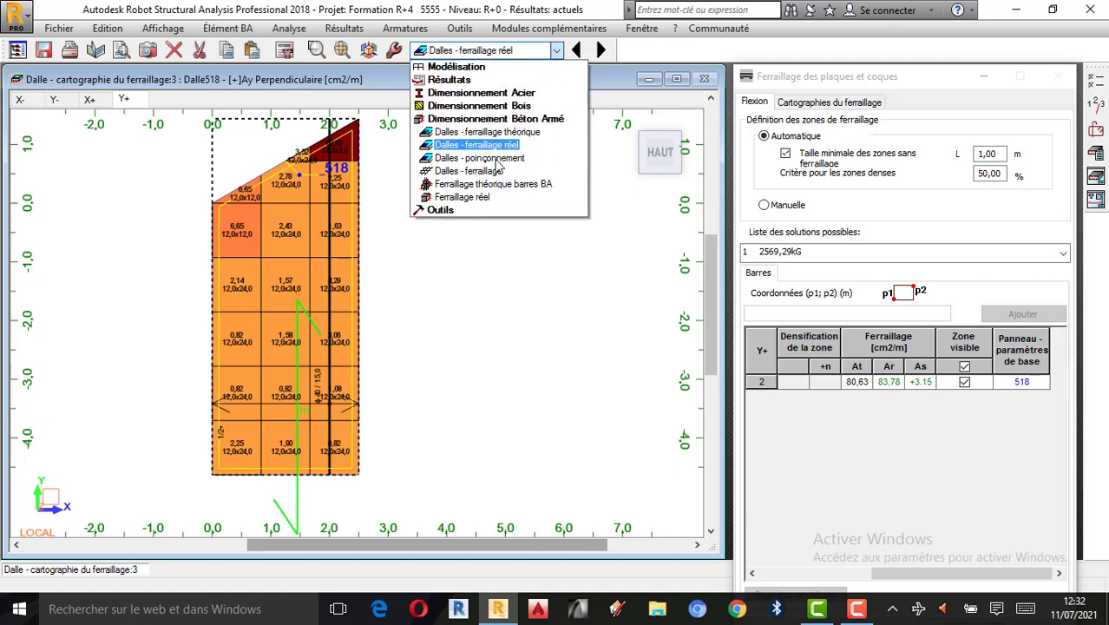
left_click(469, 171)
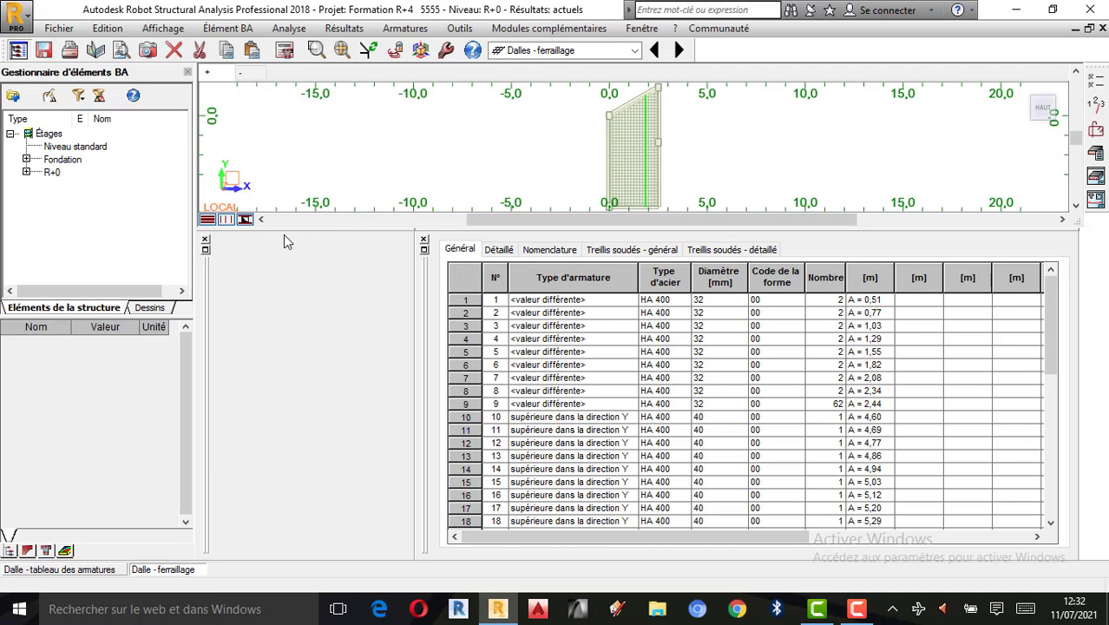
left_click(207, 241)
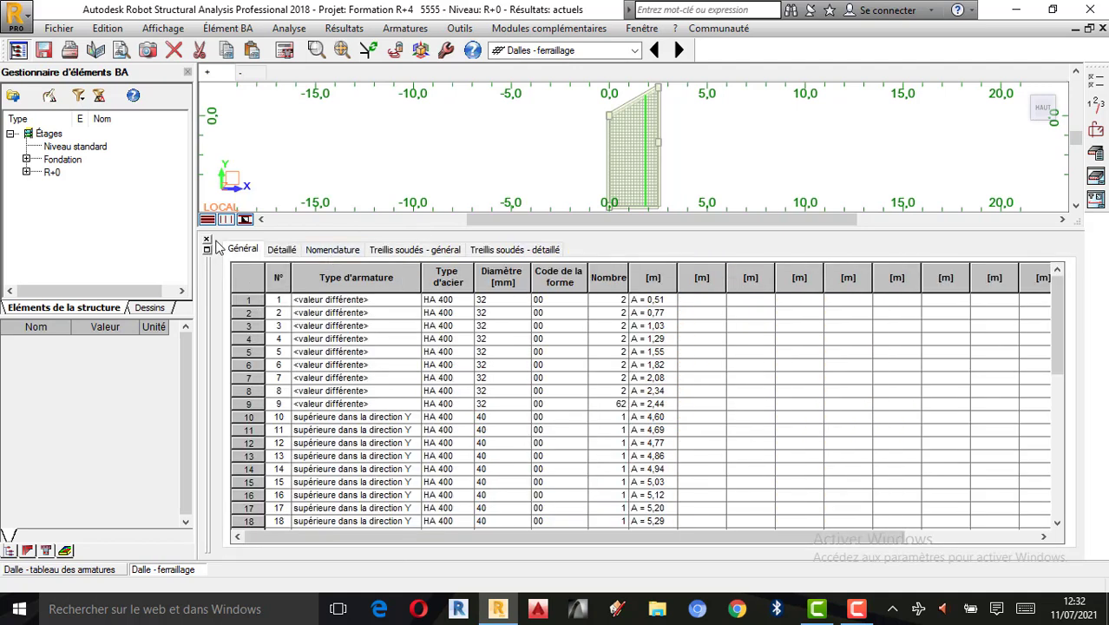
left_click(206, 240)
Step: Examine the bar mesh of slab 518 in the "+" reinforcement plan view
scroll(652, 350, "up", 2)
scroll(652, 350, "up", 3)
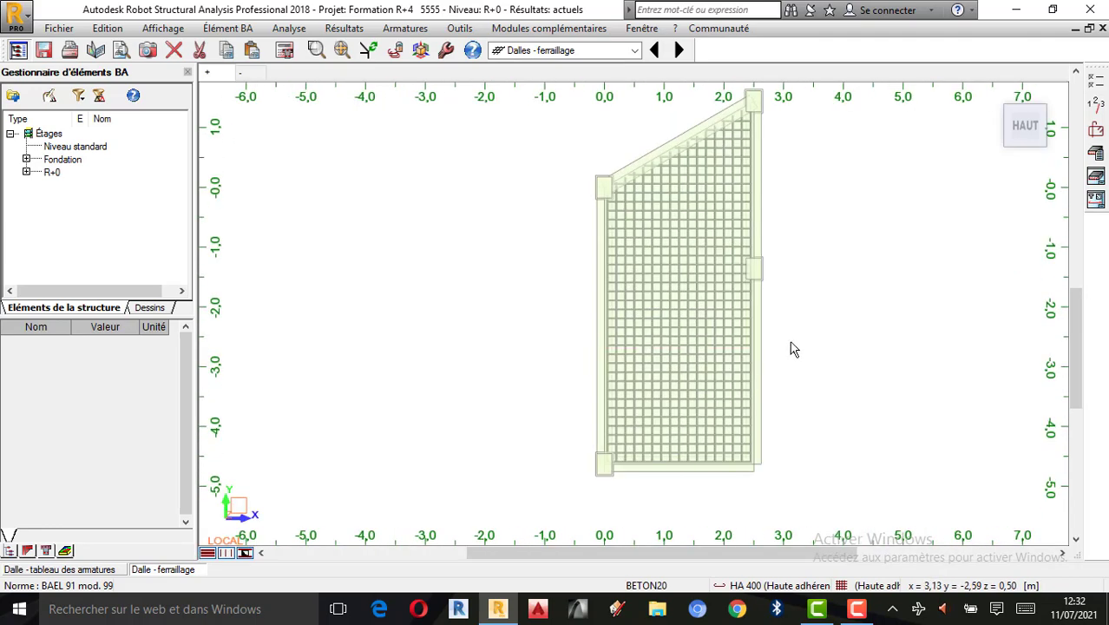
scroll(664, 277, "down", 1)
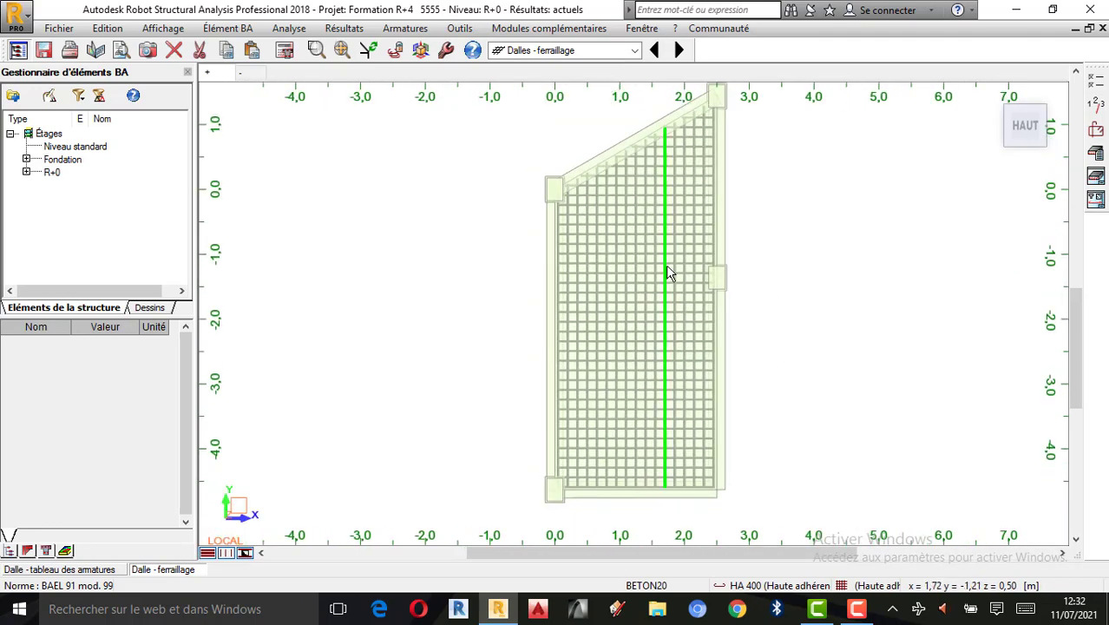
scroll(606, 342, "up", 1)
scroll(616, 279, "down", 1)
scroll(646, 308, "down", 1)
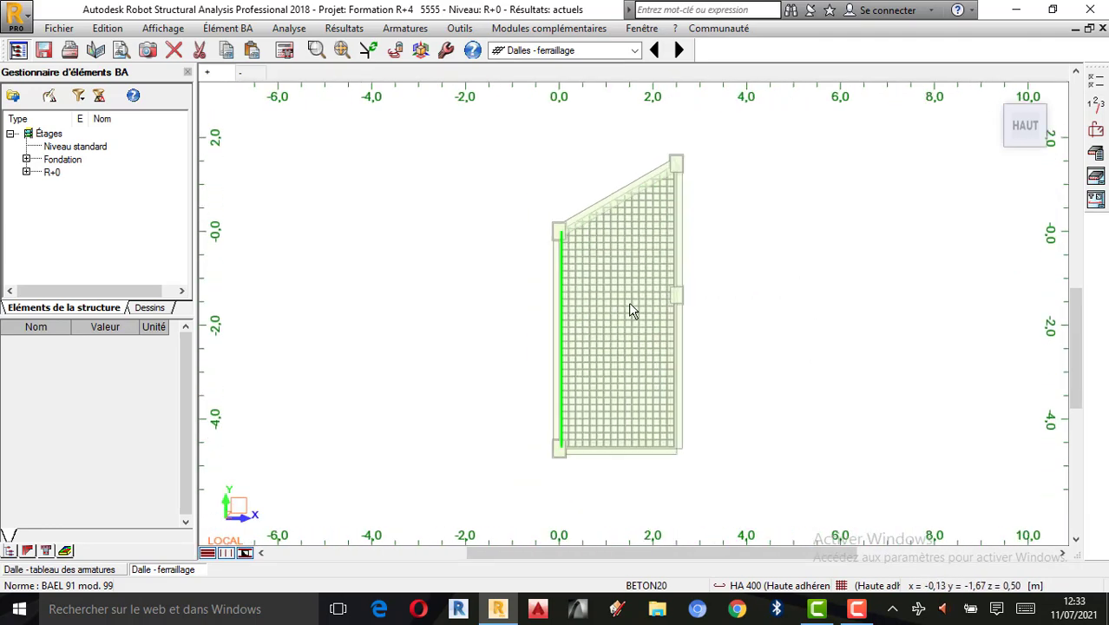
scroll(642, 305, "up", 1)
Step: Show the slab's "+" reinforcement in the 3D home view and examine its bar mesh, edge beams and columns
left_click(995, 98)
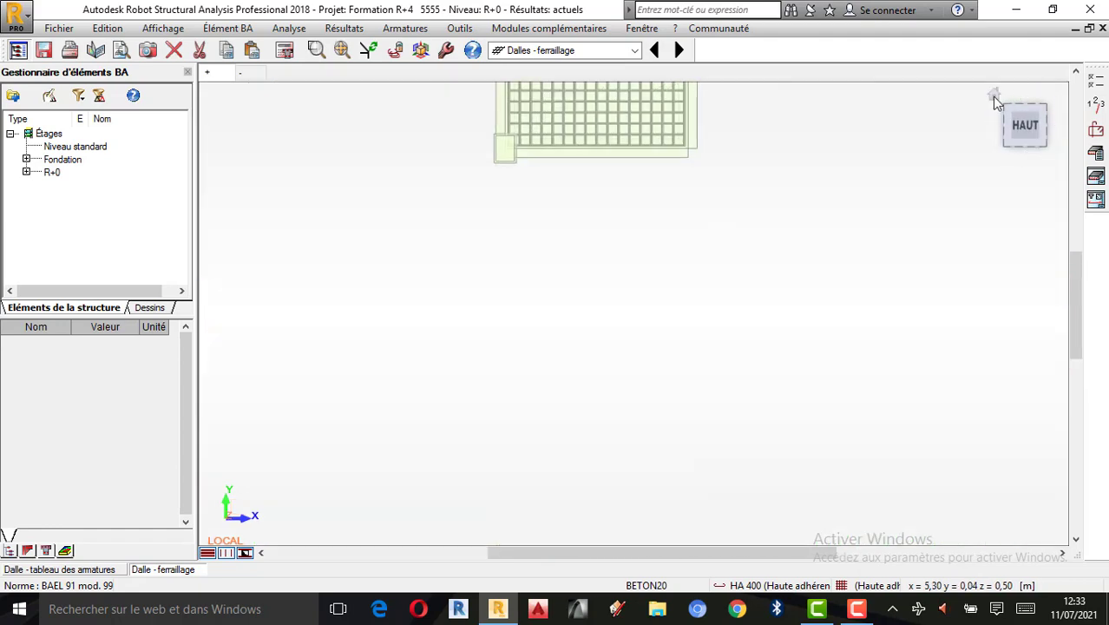
scroll(618, 371, "up", 1)
scroll(618, 371, "up", 2)
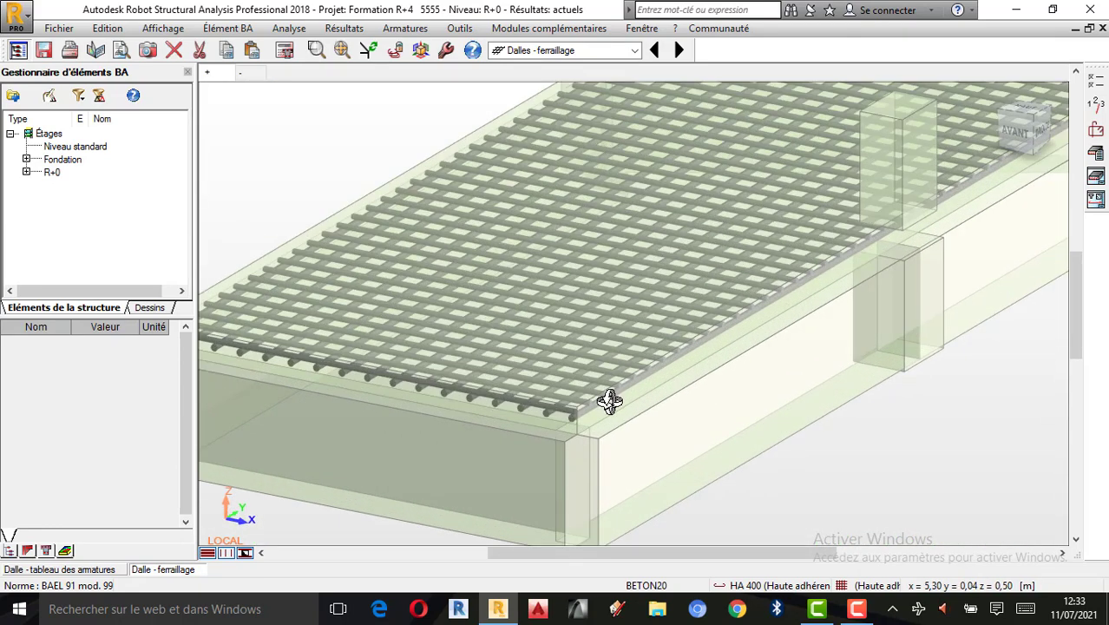
scroll(720, 399, "down", 1)
scroll(425, 403, "up", 1)
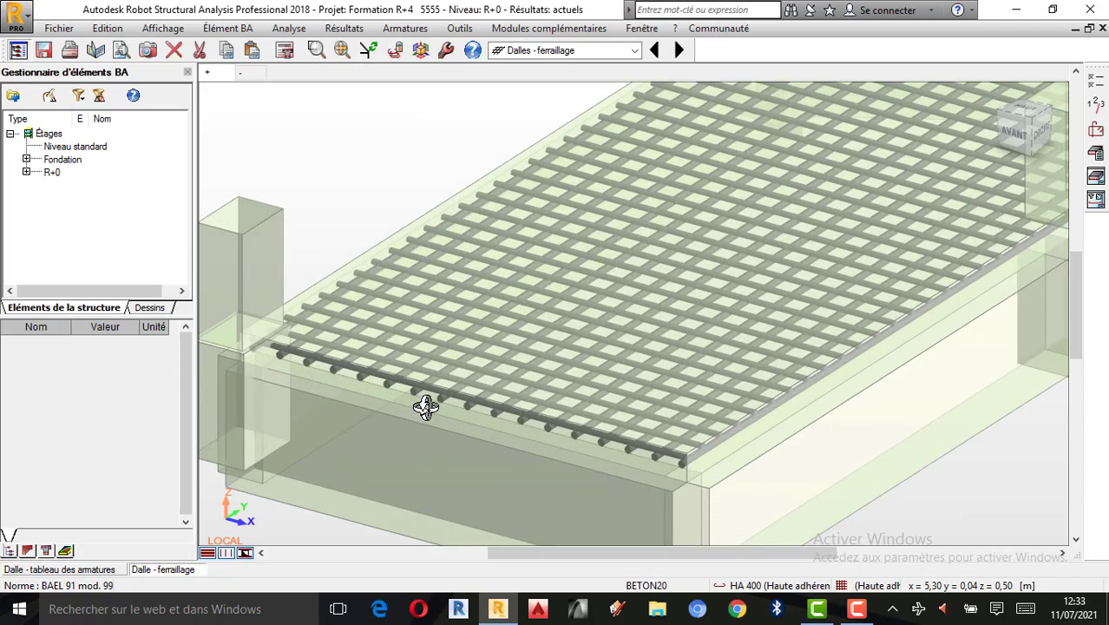
scroll(448, 409, "down", 2)
scroll(393, 374, "up", 1)
scroll(393, 375, "down", 2)
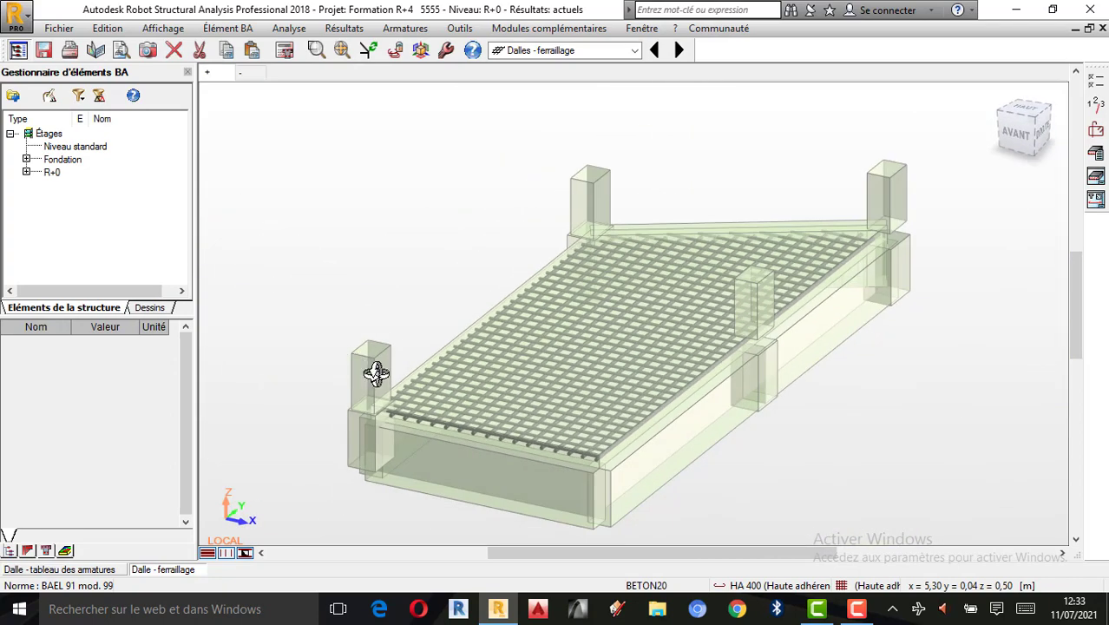
scroll(630, 426, "up", 1)
scroll(393, 350, "down", 1)
scroll(597, 389, "up", 1)
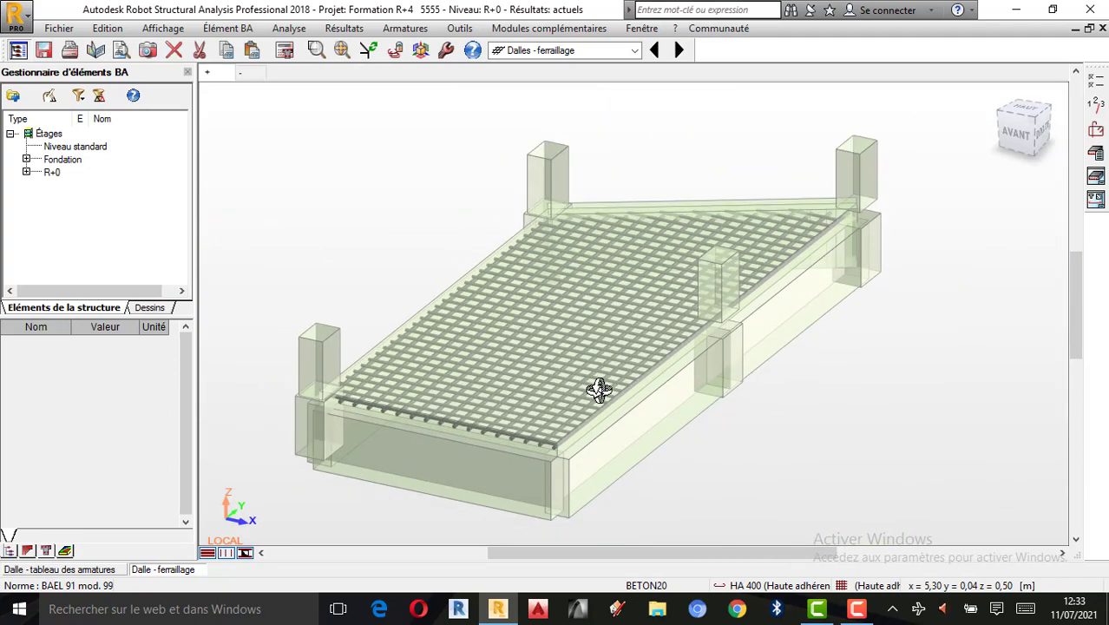
scroll(780, 286, "down", 1)
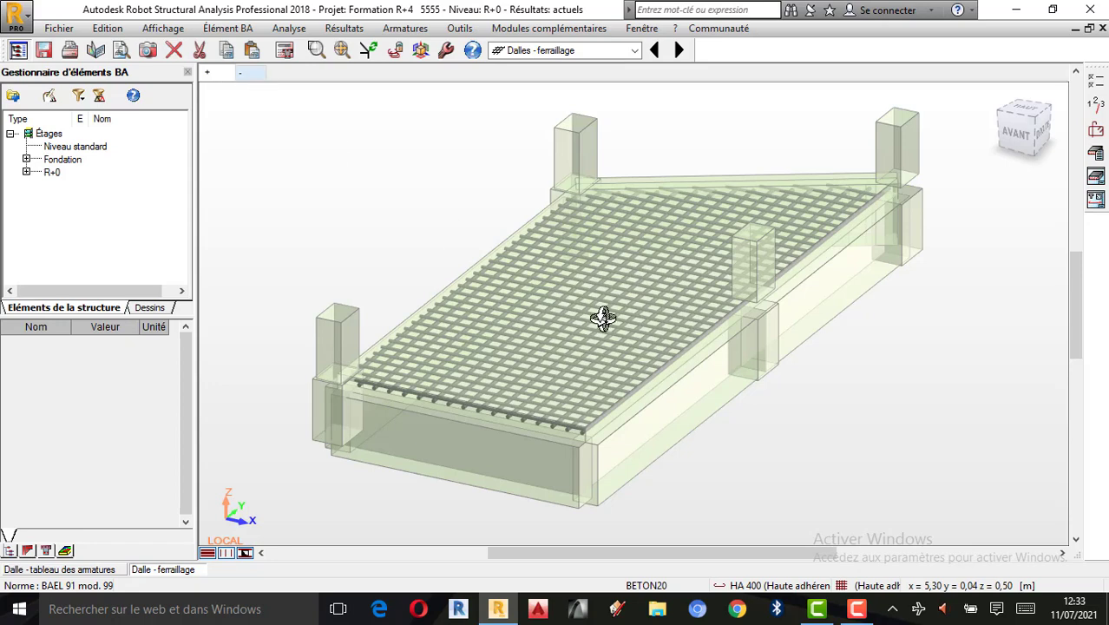
Step: Show the slab's "-" reinforcement in the 3D home view and examine how its bars are laid out
left_click(248, 78)
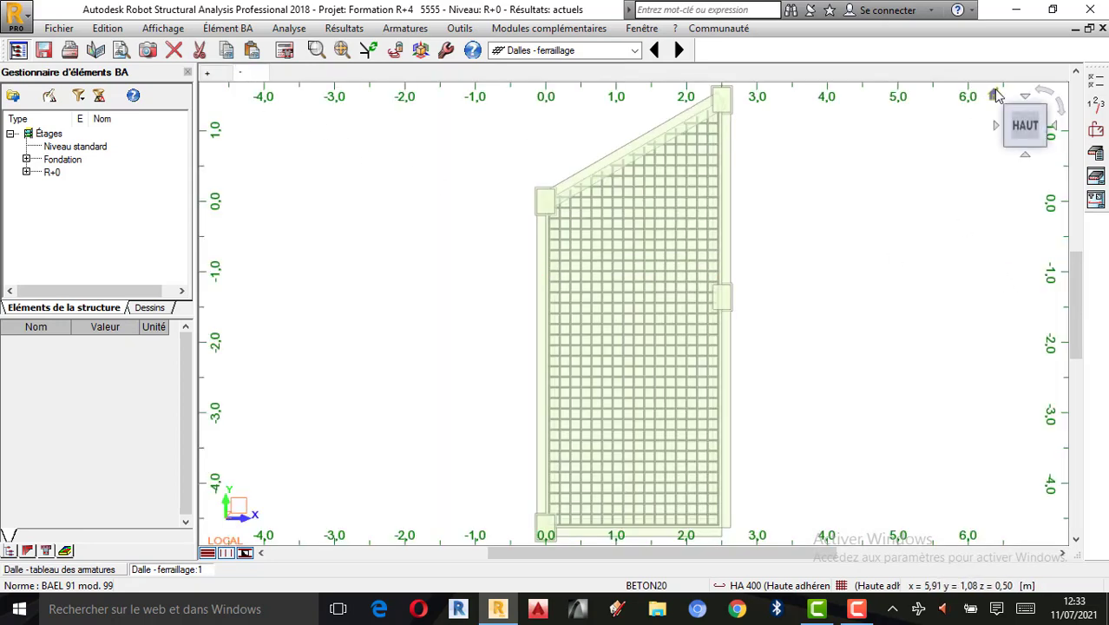
left_click(994, 96)
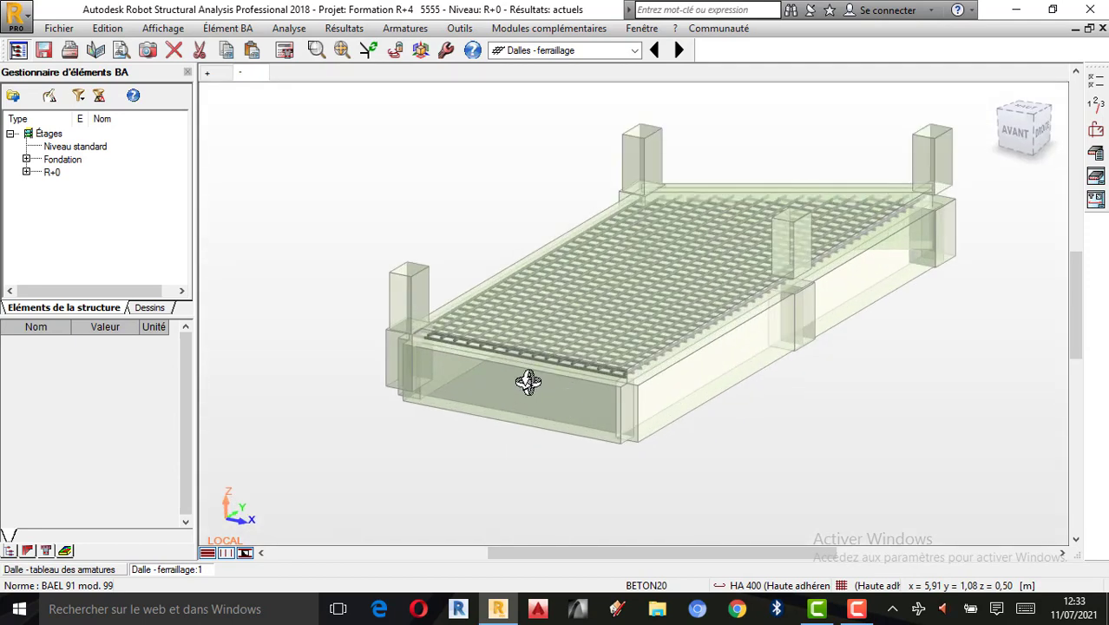
scroll(607, 377, "up", 3)
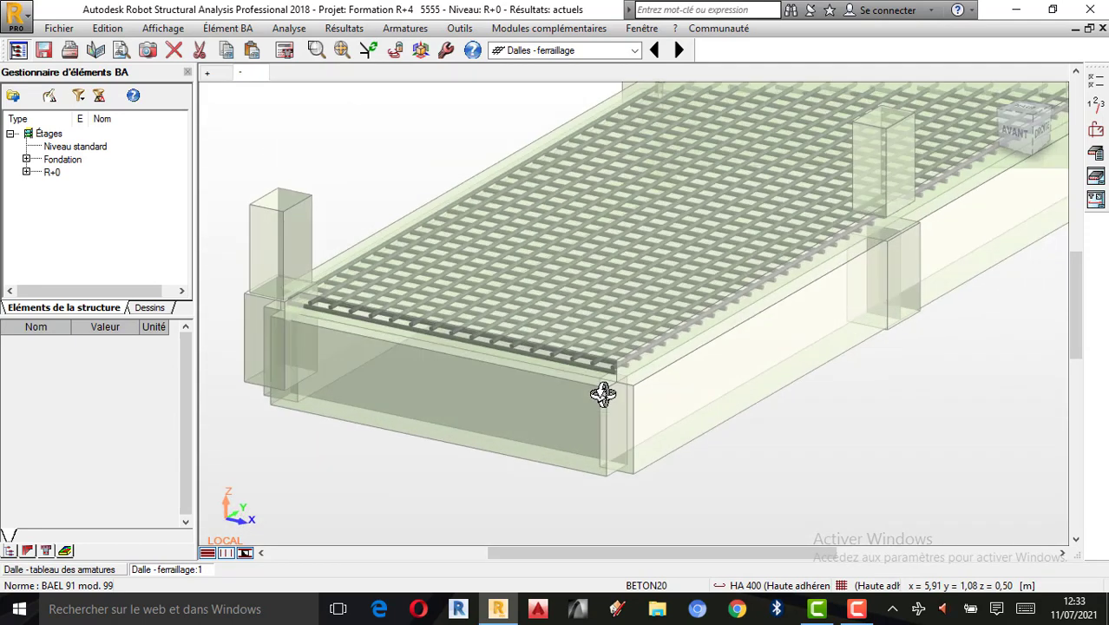
scroll(598, 397, "down", 1)
scroll(549, 380, "down", 2)
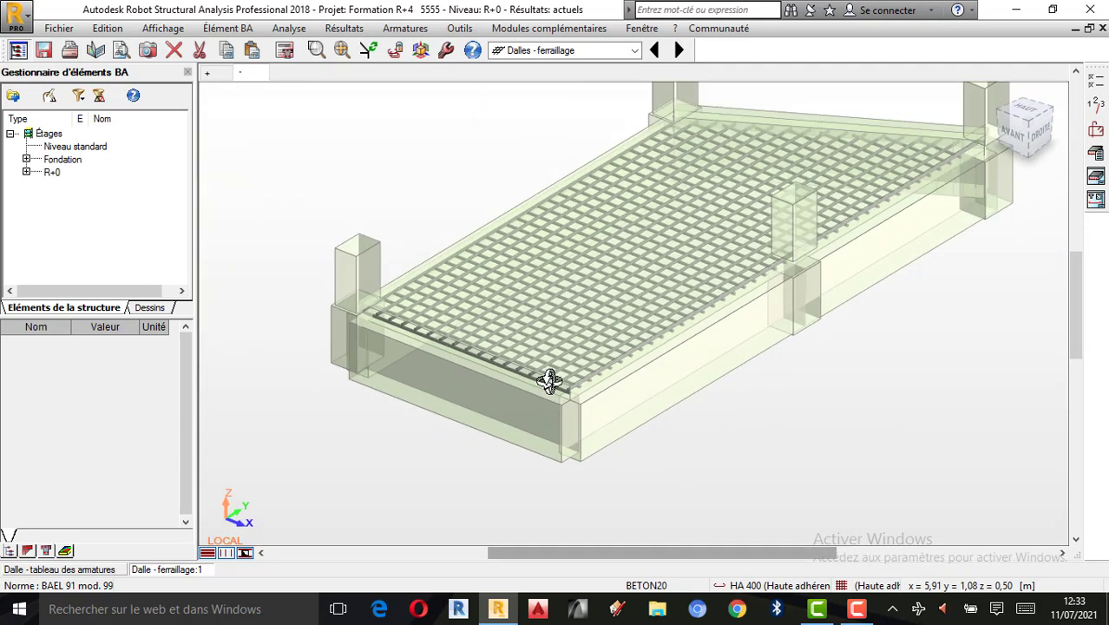
scroll(527, 376, "down", 1)
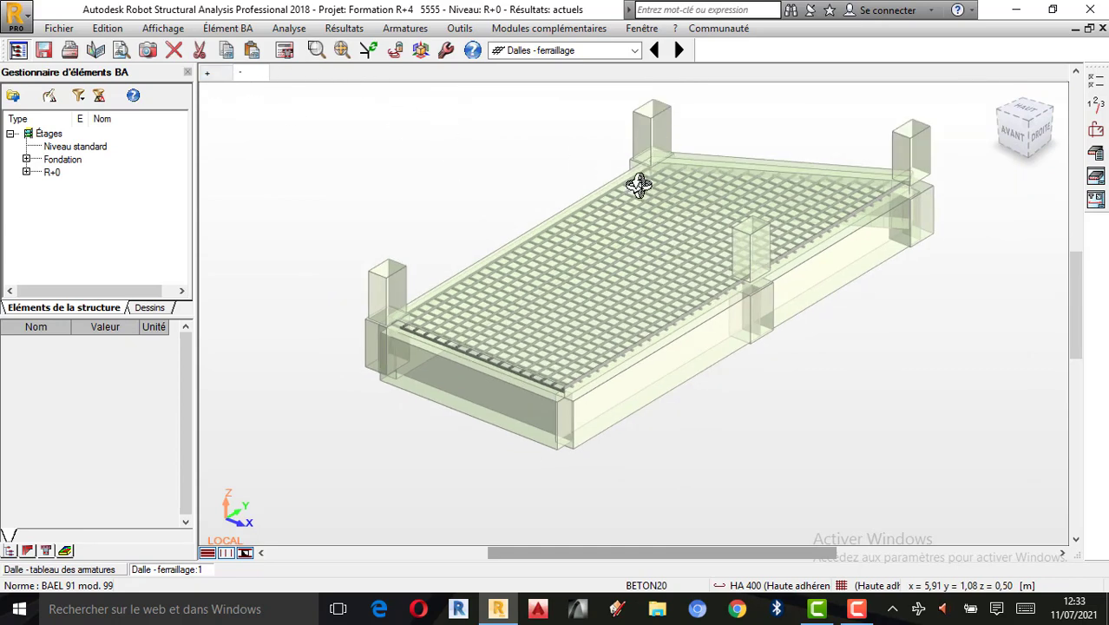
Step: Redisplay the slab's "+" reinforcement in 3D and examine its bar mesh again
left_click(217, 77)
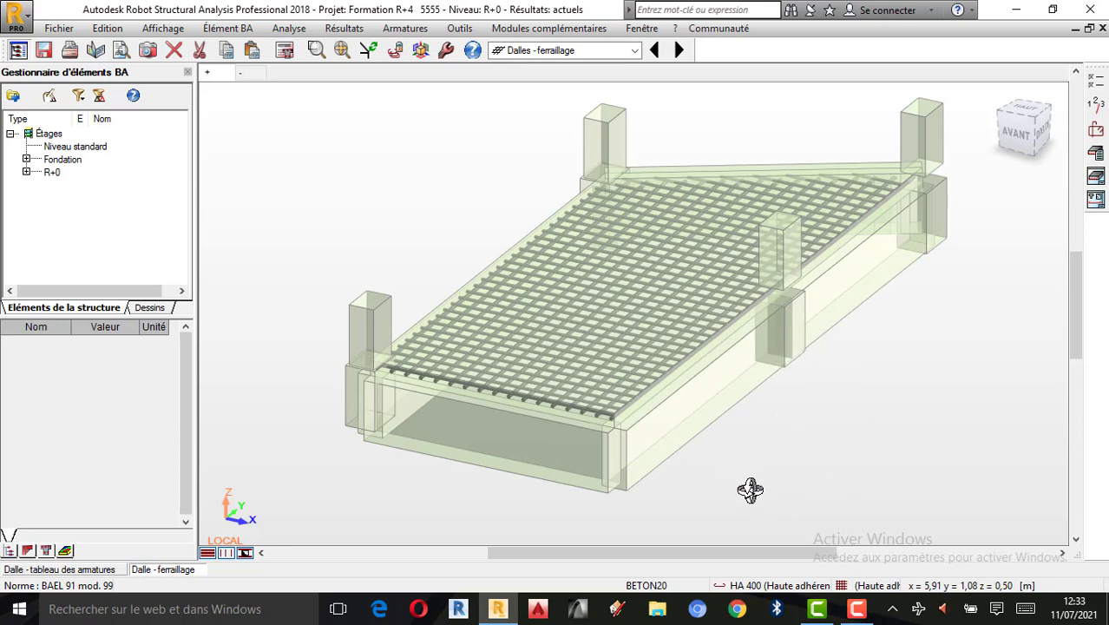
scroll(681, 395, "down", 1)
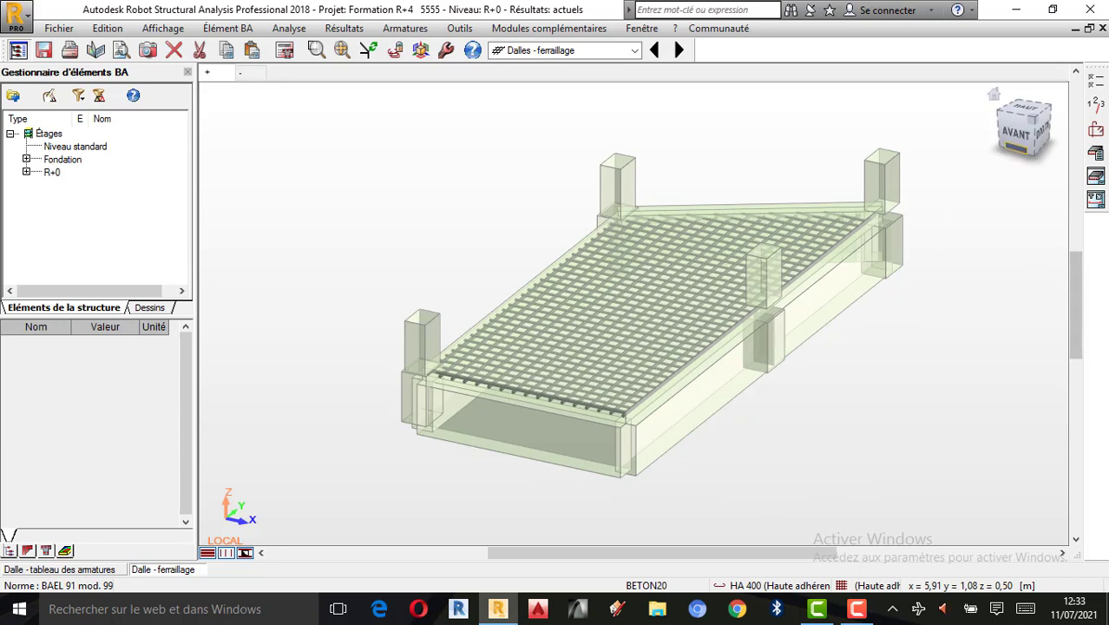
scroll(691, 352, "up", 1)
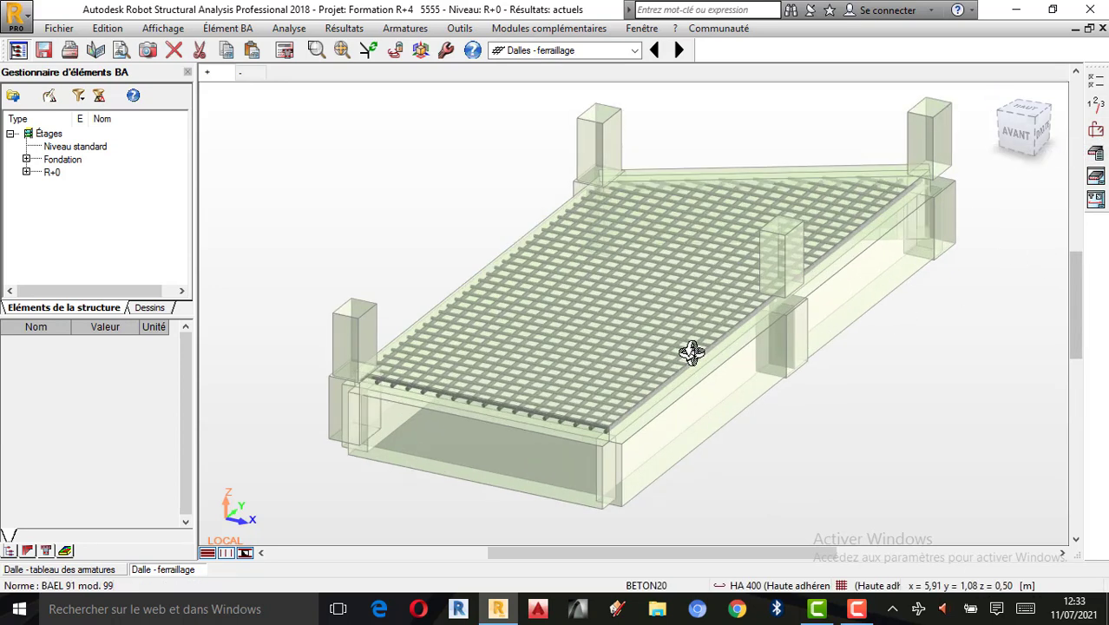
Step: Open the BAEL 91 calculation options and examine the bars' steel class and permitted diameters
left_click(1097, 111)
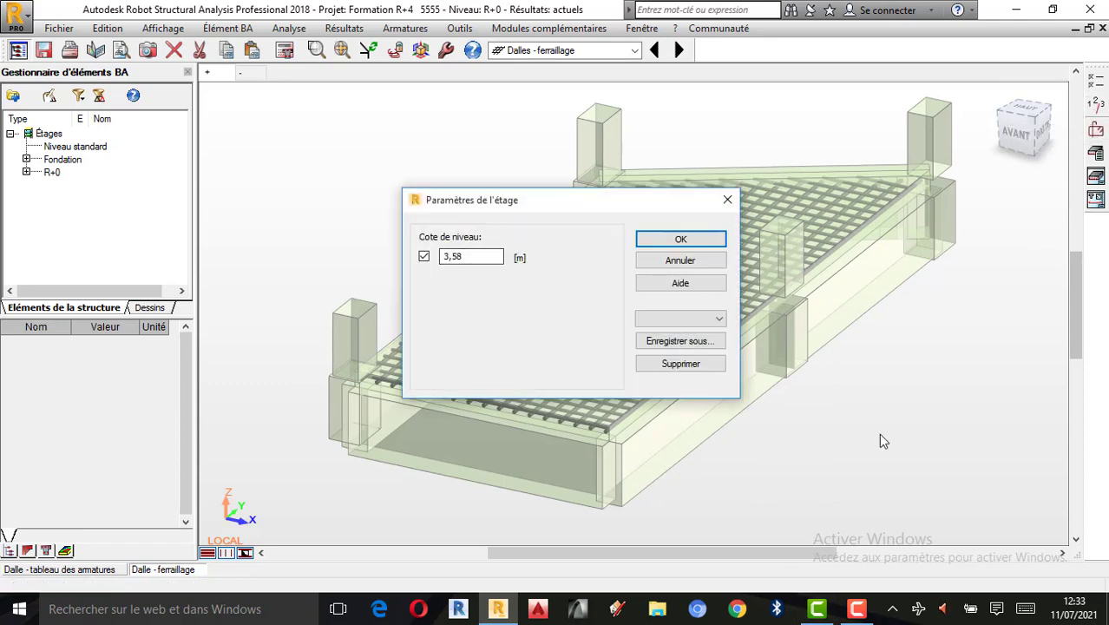
left_click(727, 200)
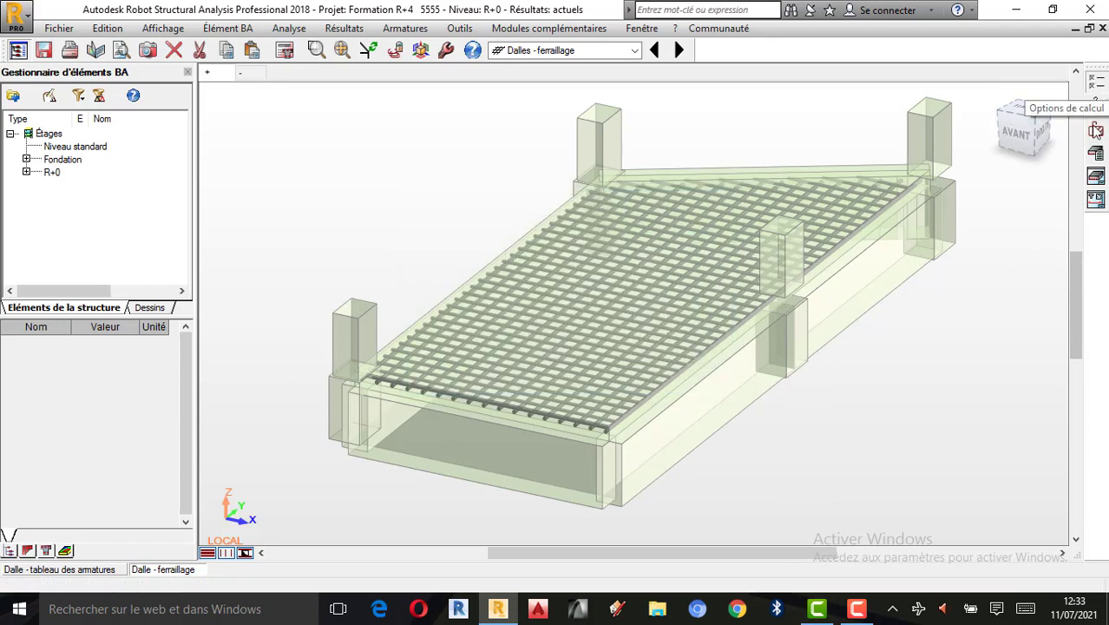
mouse_move(861, 609)
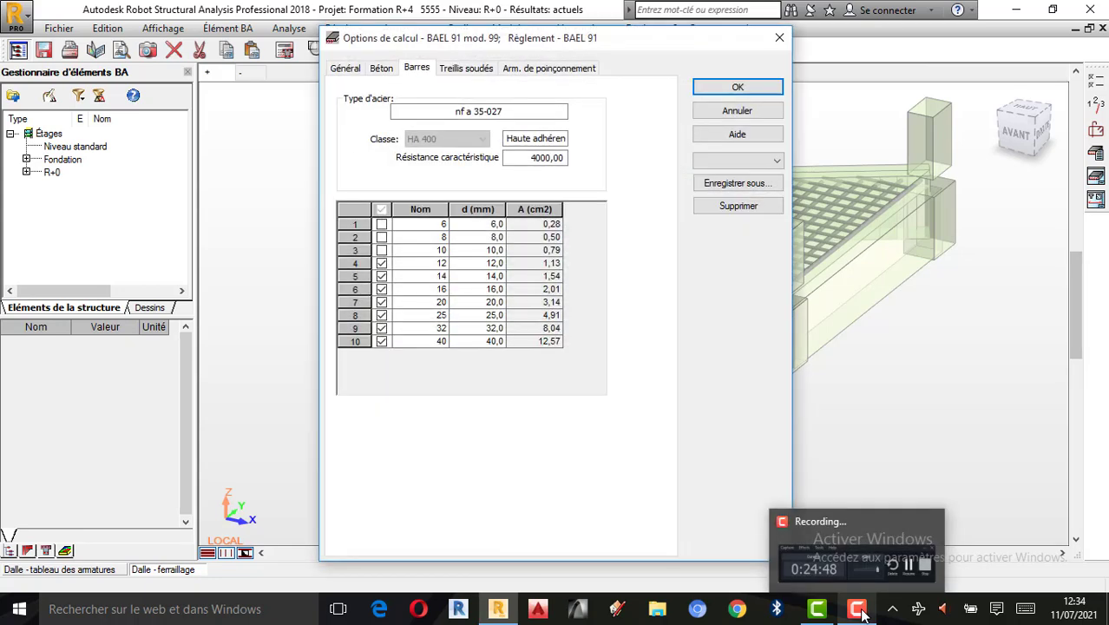
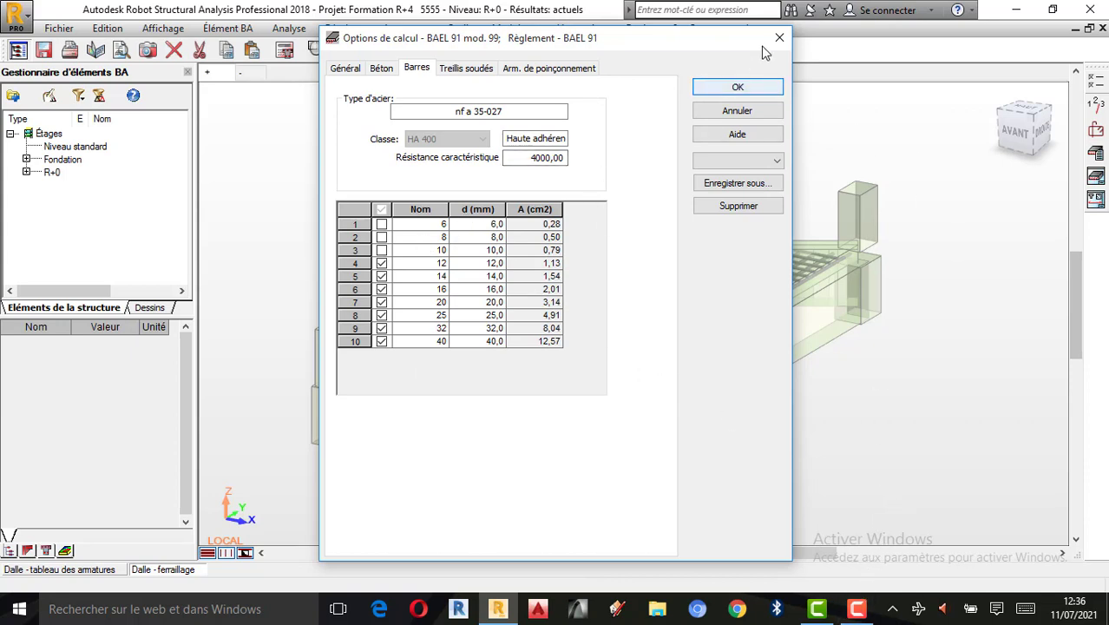
left_click(737, 86)
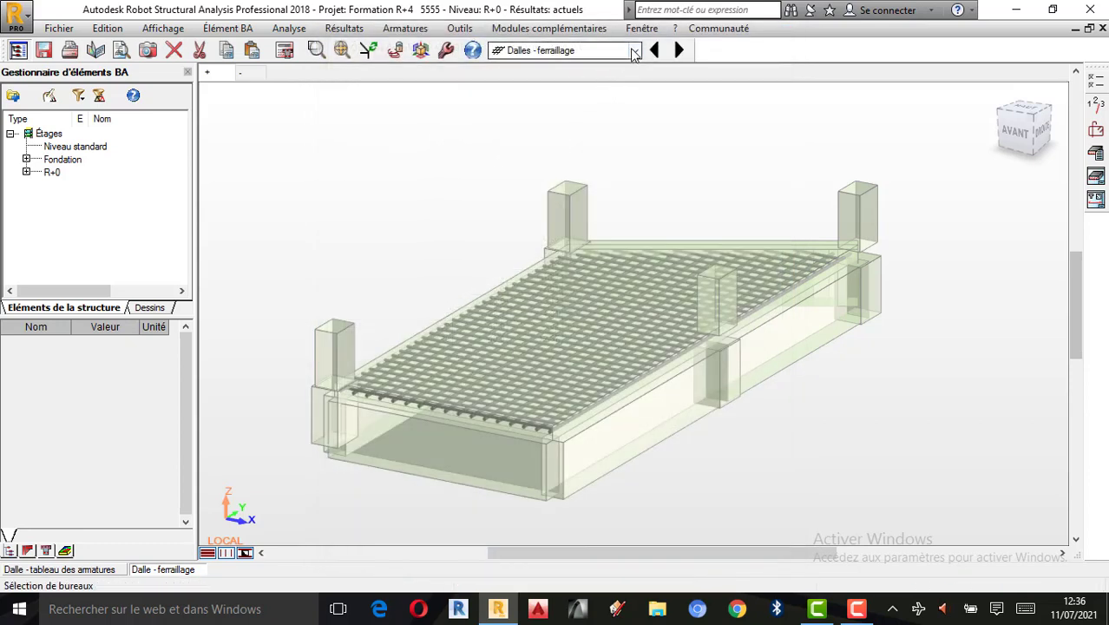
Step: Generate the slab's calculation note with a global quantity specification (Spécification globale)
left_click(1096, 156)
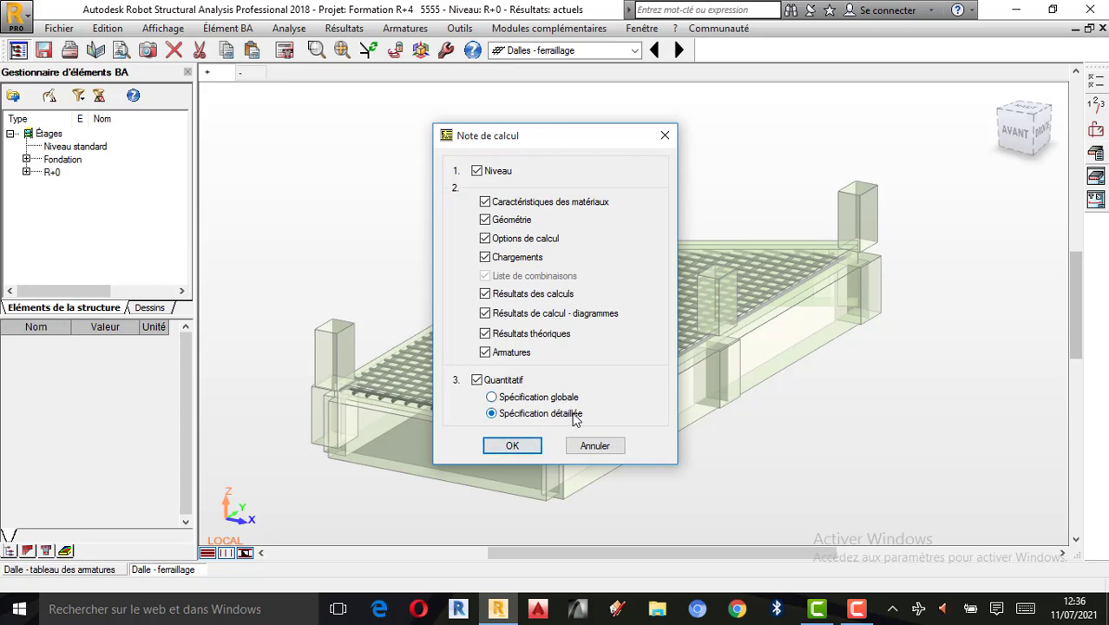
left_click(495, 398)
left_click(500, 445)
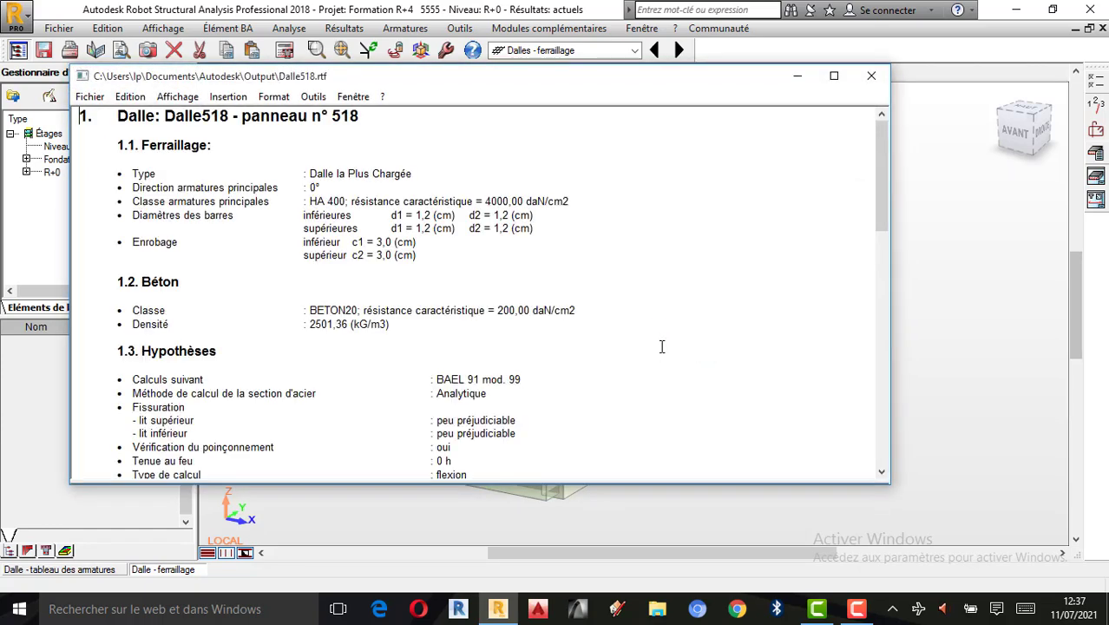
Step: Read through the slab's calculation note Dalle518.rtf, from the reinforcement and hypotheses to the load lists, and close it
scroll(376, 290, "down", 20)
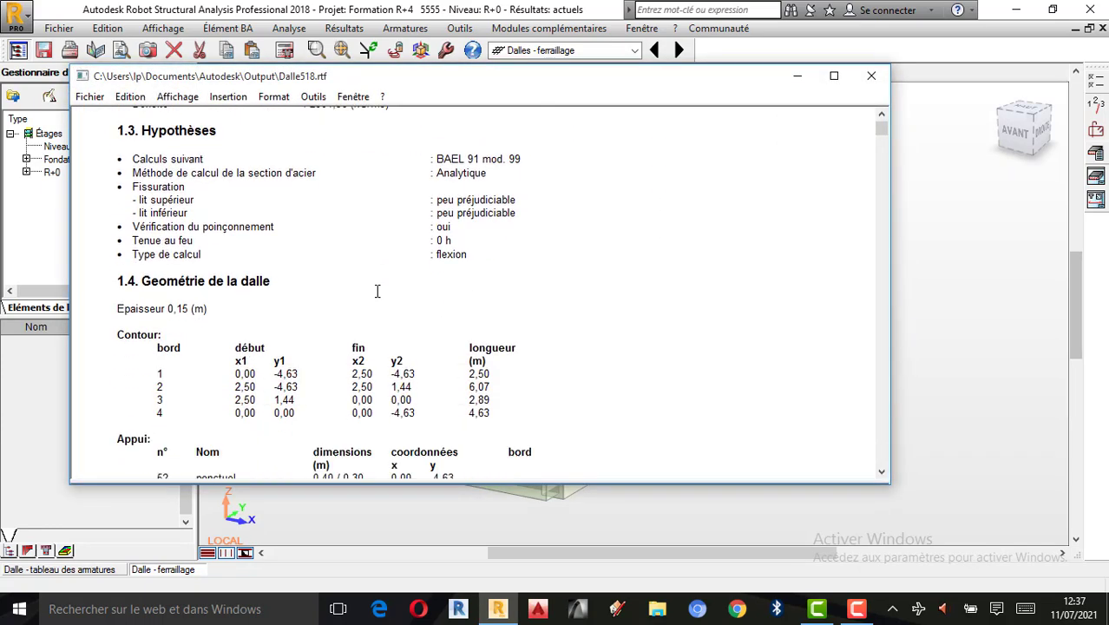
scroll(377, 292, "down", 20)
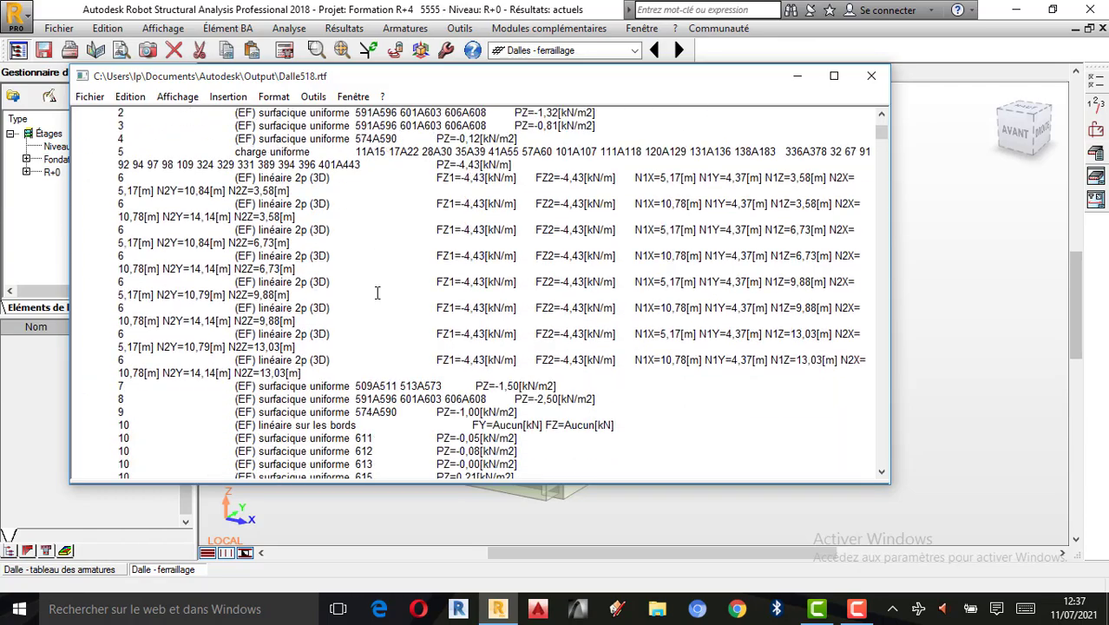
scroll(376, 295, "down", 20)
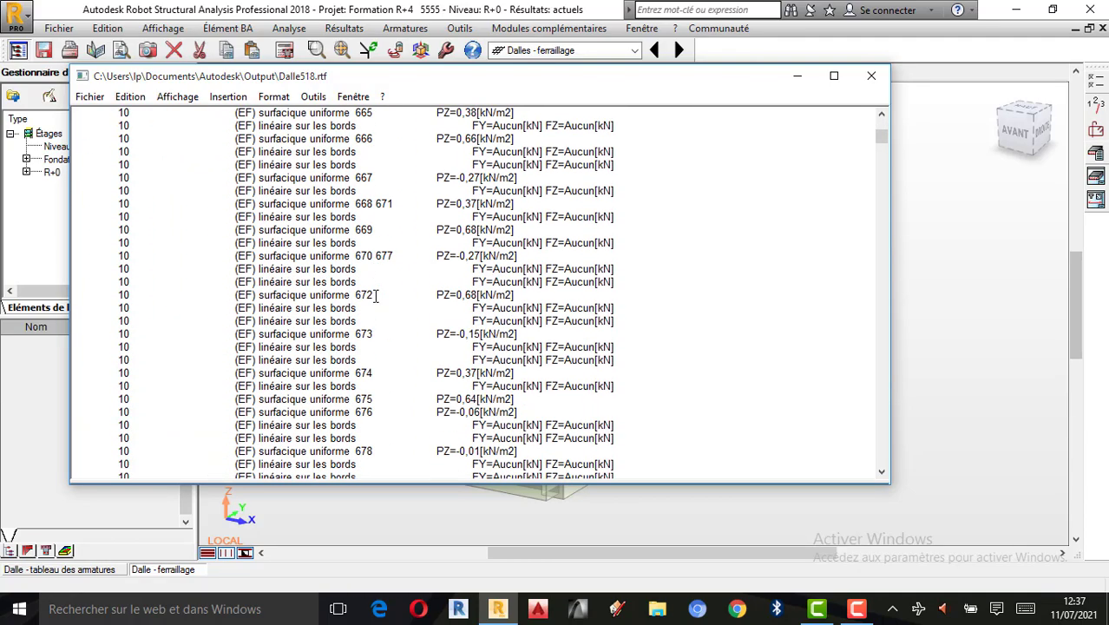
scroll(376, 295, "down", 20)
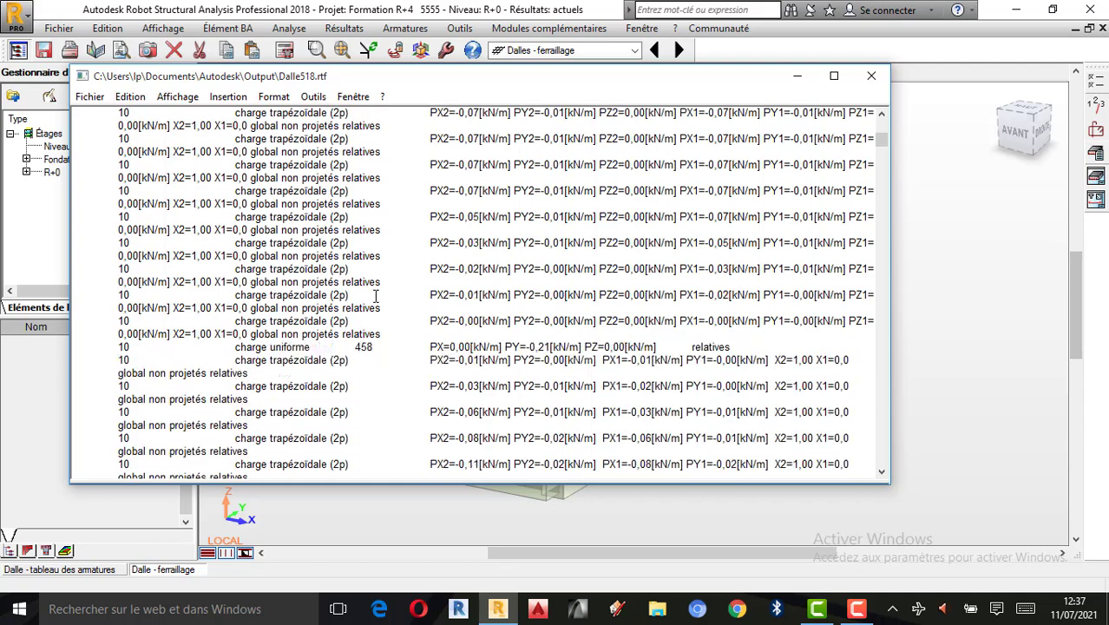
scroll(375, 297, "down", 20)
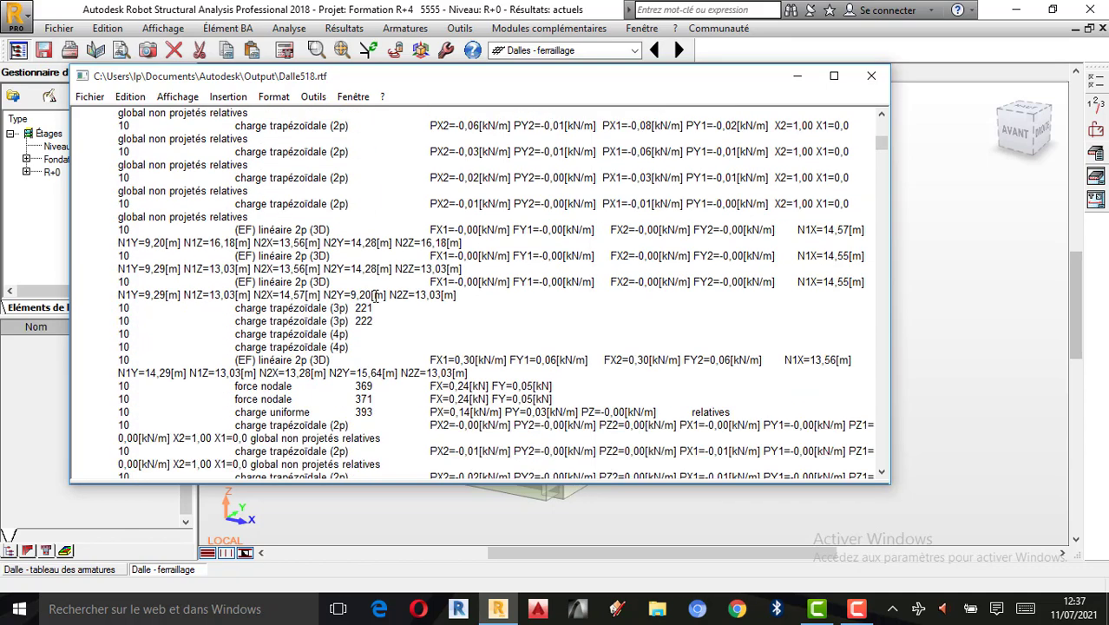
scroll(375, 295, "down", 4)
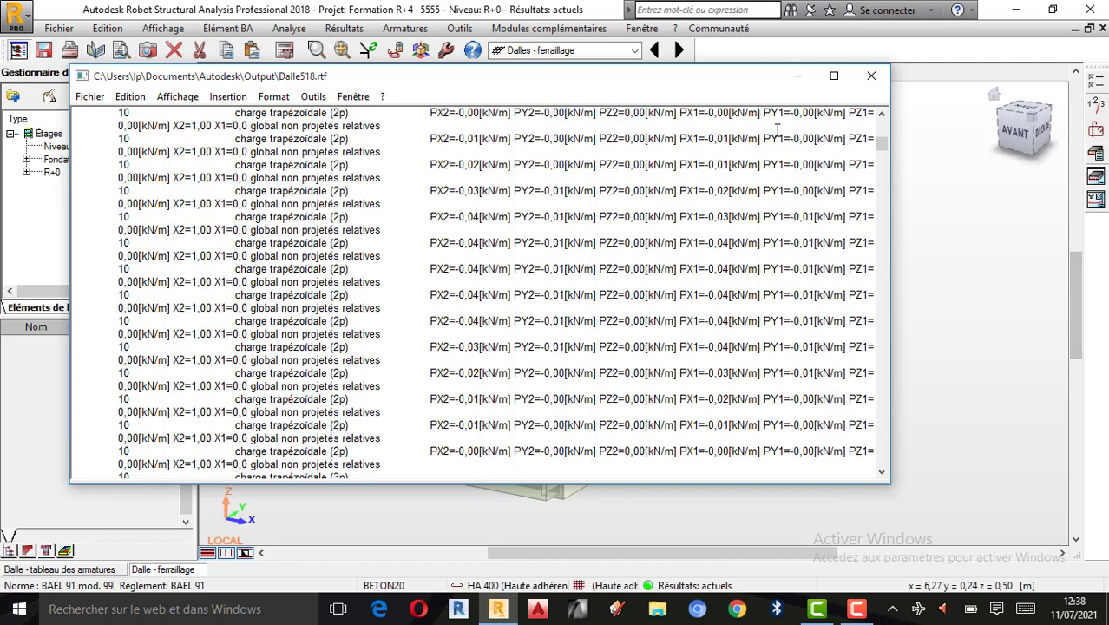
left_click(871, 76)
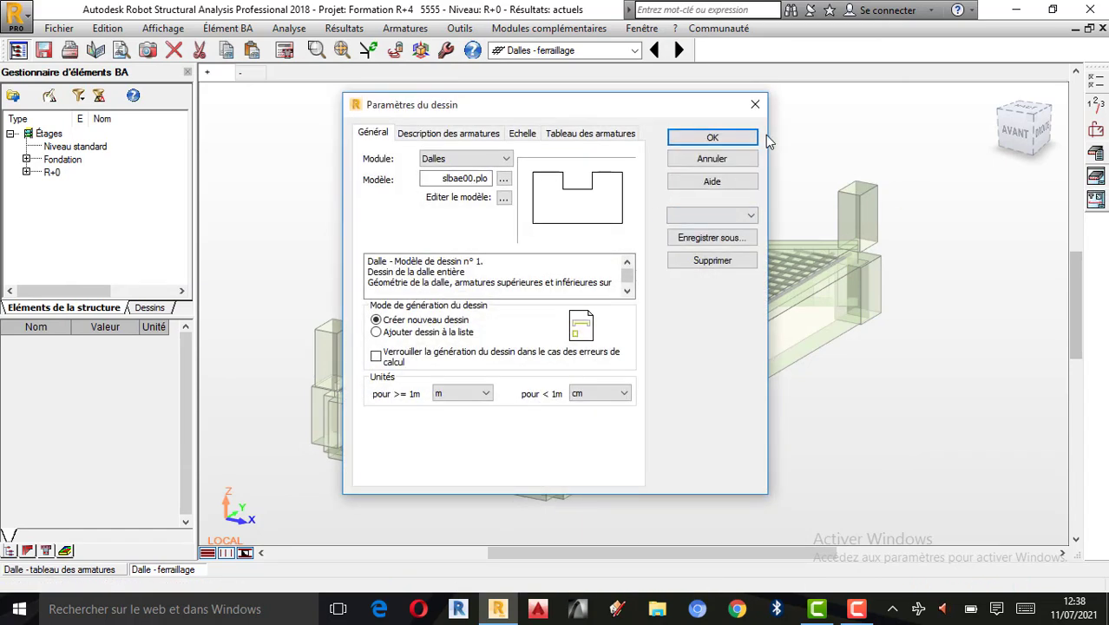
Step: Generate the slab's execution drawings from the slbae00.plo model and review the sheets, ending on the formwork plan (Coffrage de la dalle)
left_click(745, 137)
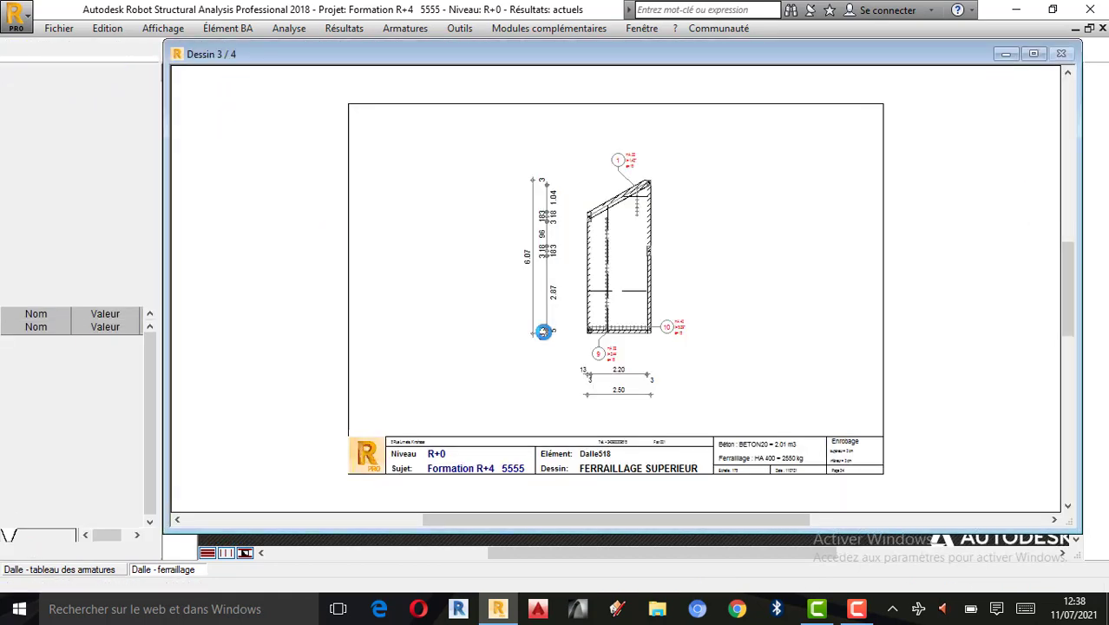
left_click(462, 51)
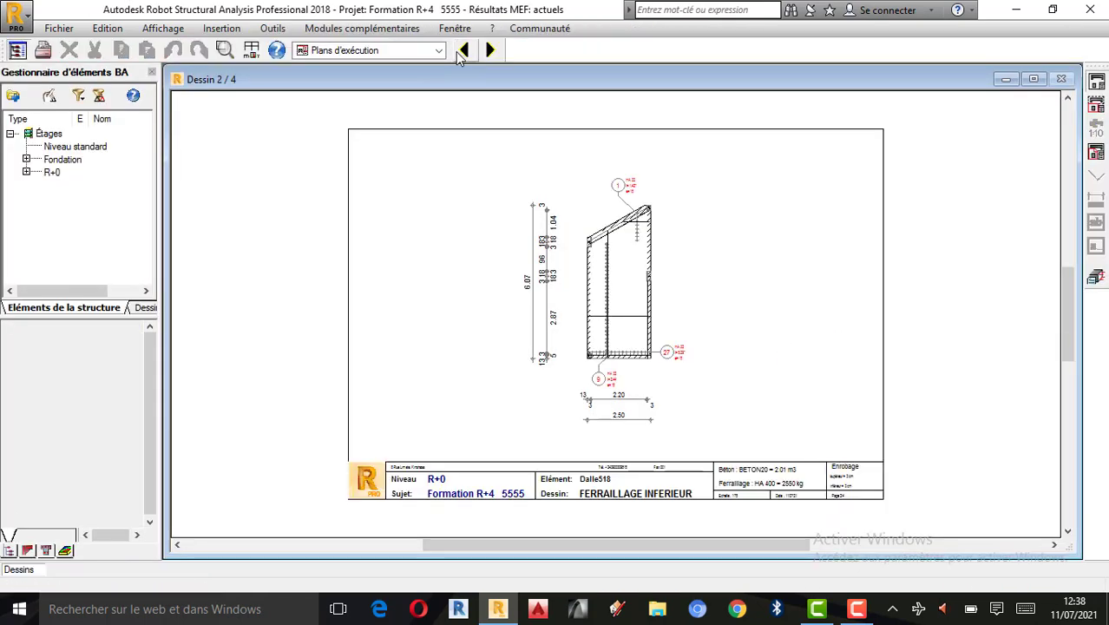
left_click(461, 51)
left_click(461, 51)
left_click(462, 51)
left_click(462, 51)
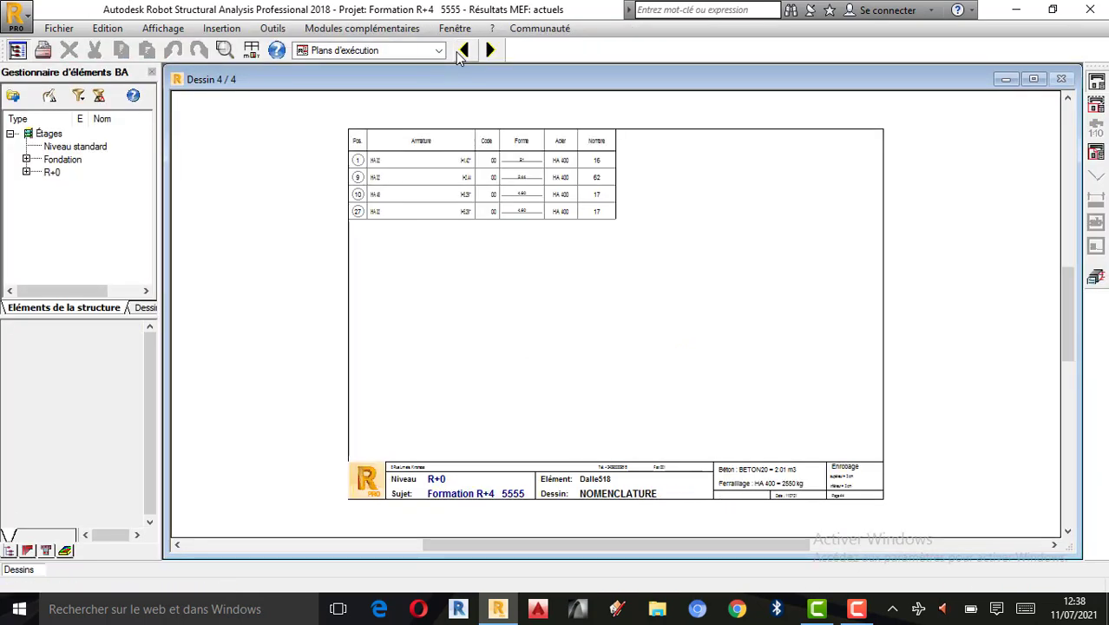
left_click(461, 51)
left_click(461, 51)
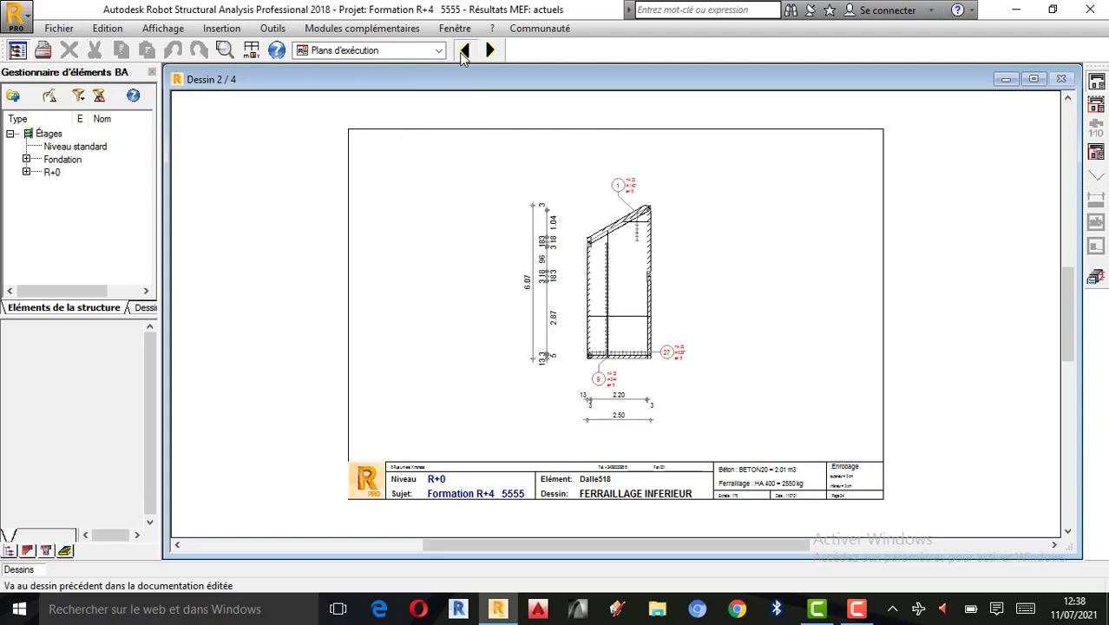
left_click(462, 51)
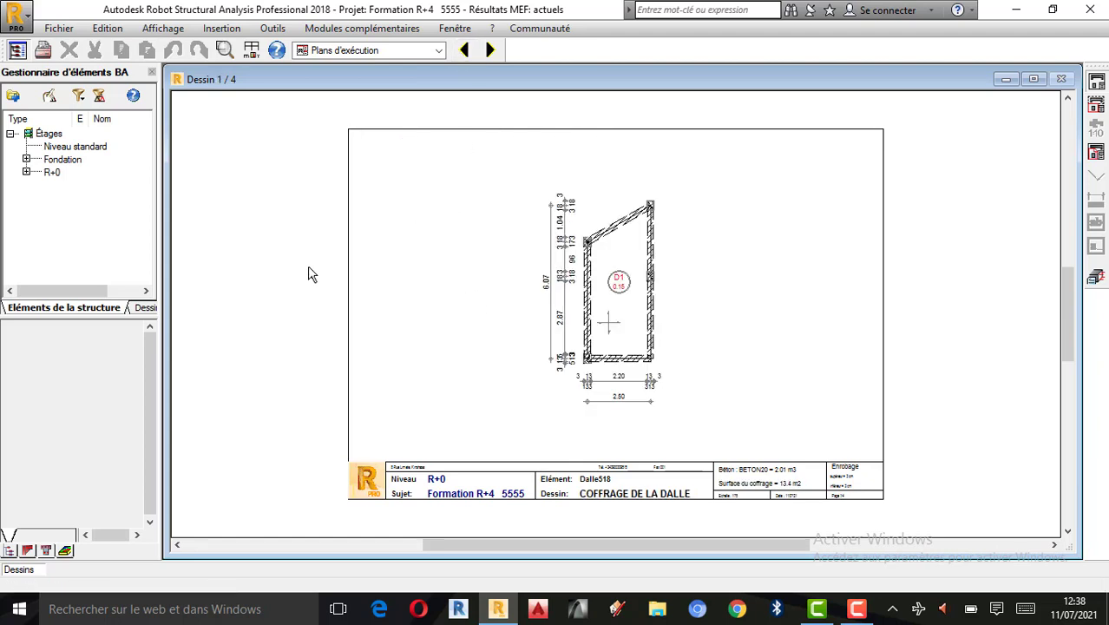
Step: Save the formwork drawing to the desktop (Bureau) as a DXF file named Dalle
left_click(61, 31)
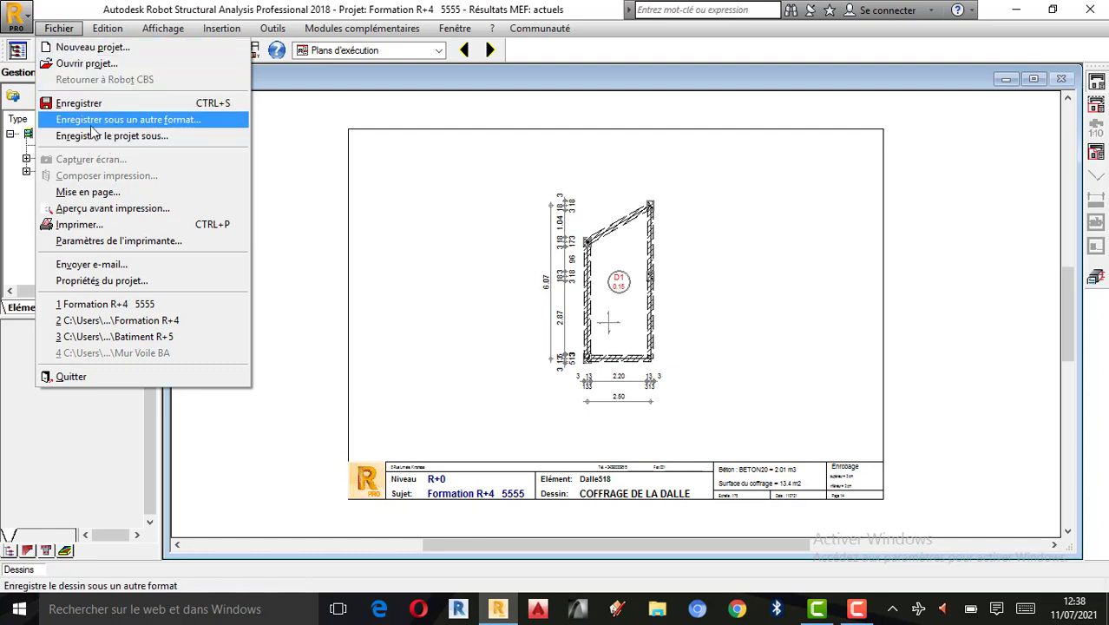
left_click(124, 121)
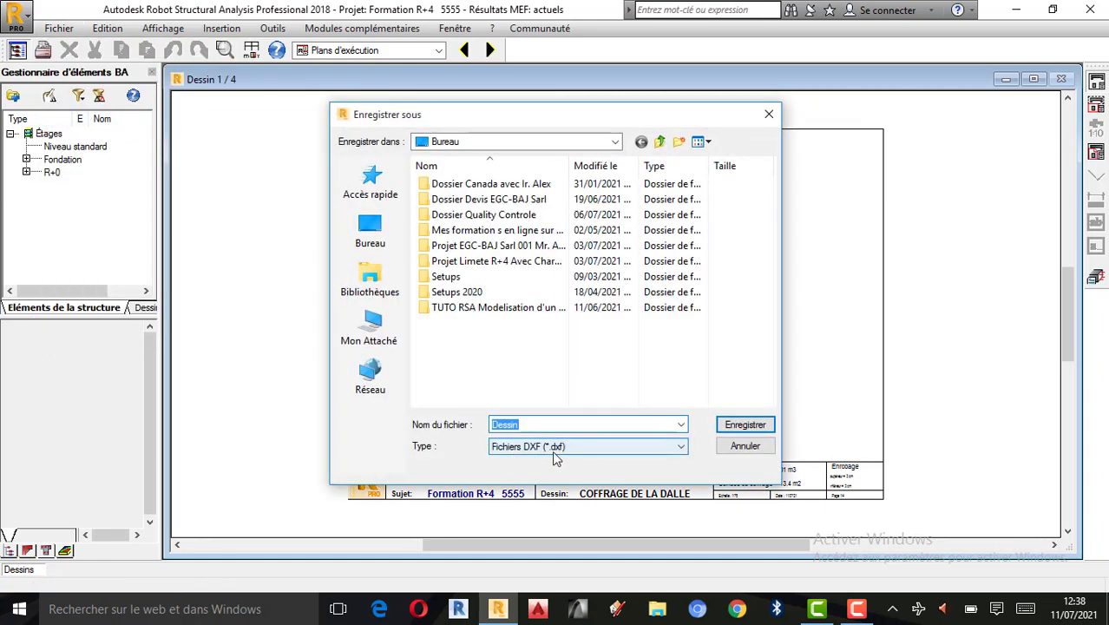
left_click(378, 222)
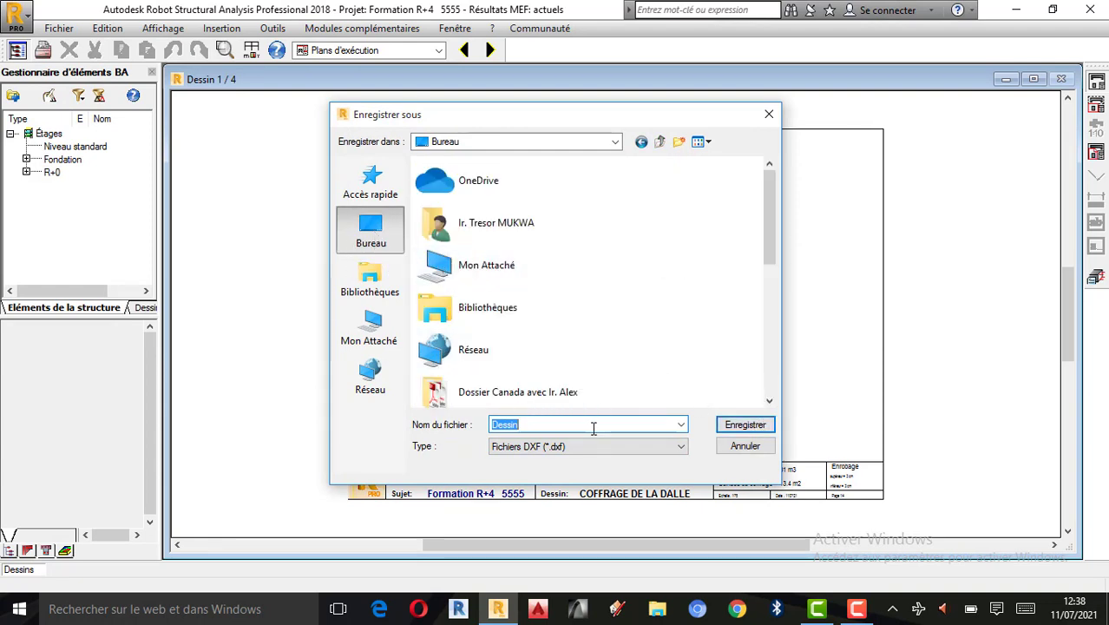
type("dal")
key("BackSpace")
key("BackSpace")
key("BackSpace")
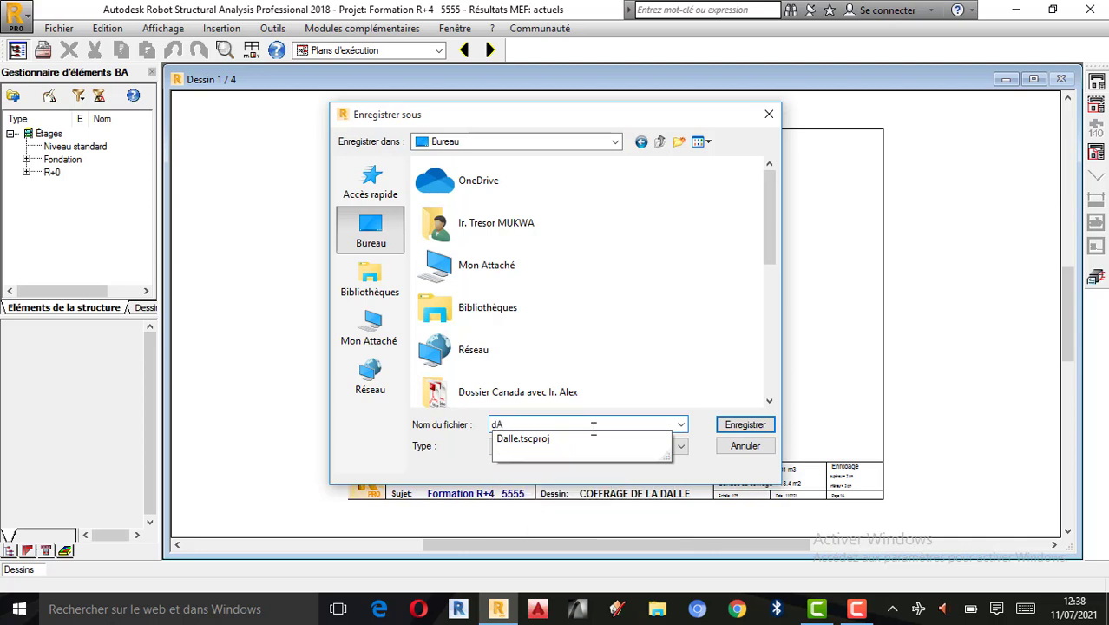
type("Dalle")
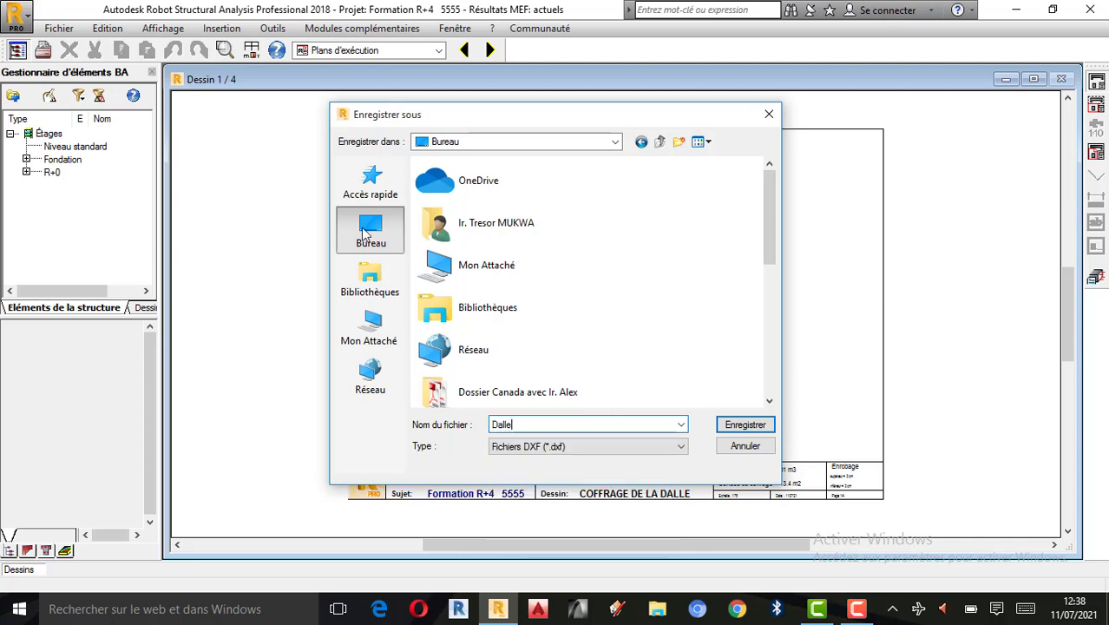
left_click(746, 425)
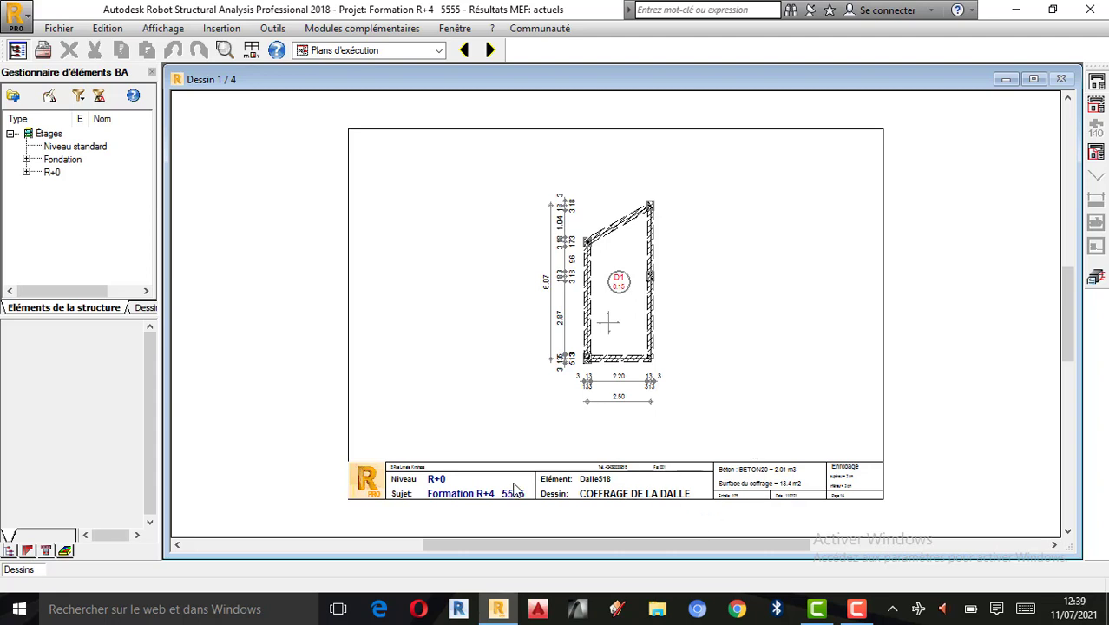
Step: Change the subject in the drawing's title block by setting the project name to "Dalle la Plus Chargée" in the project properties
scroll(491, 148, "up", 1)
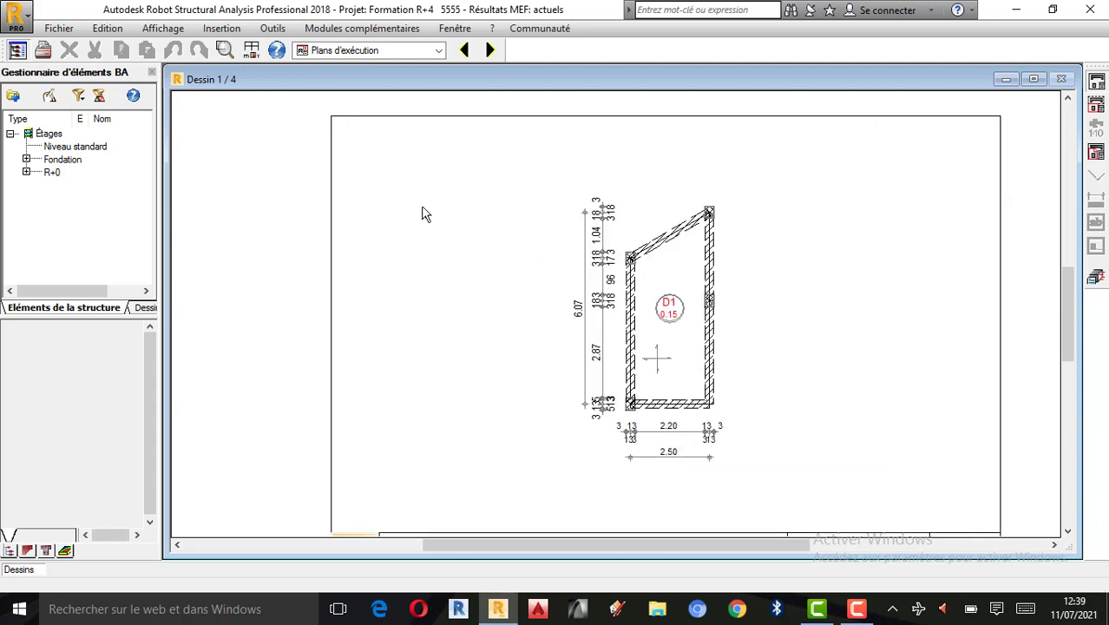
scroll(432, 239, "down", 2)
scroll(573, 453, "up", 2)
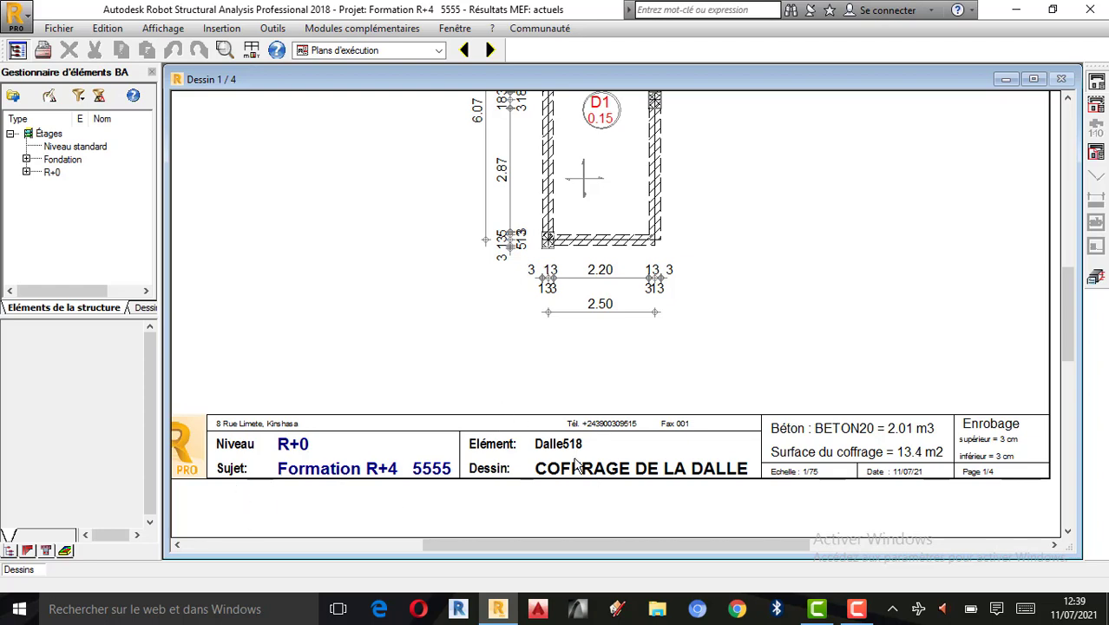
scroll(577, 466, "up", 3)
scroll(486, 499, "down", 3)
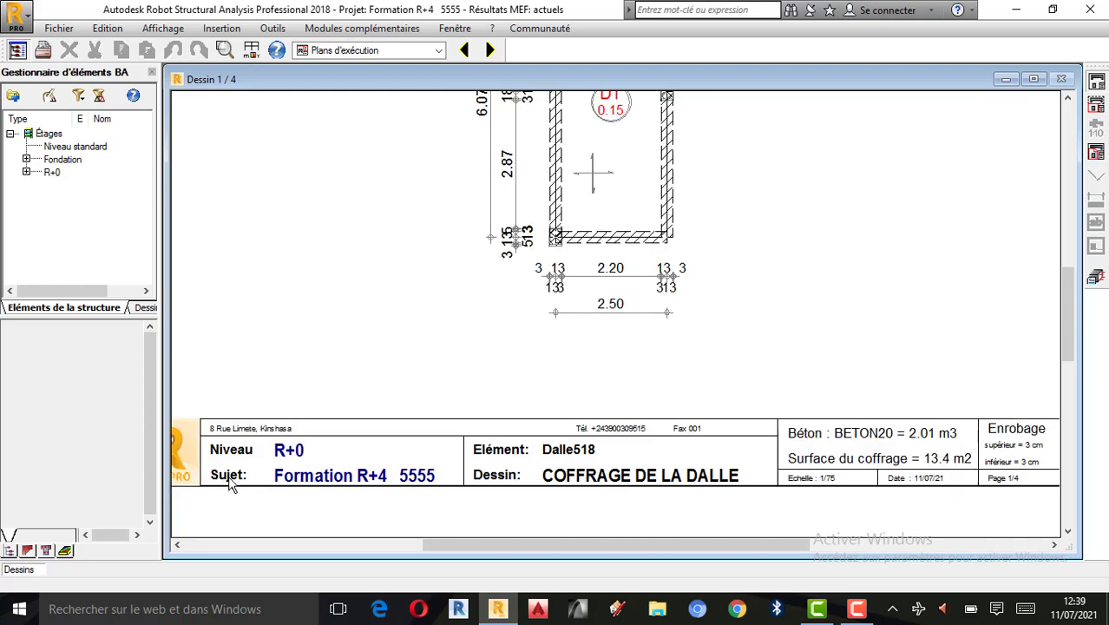
left_click(66, 28)
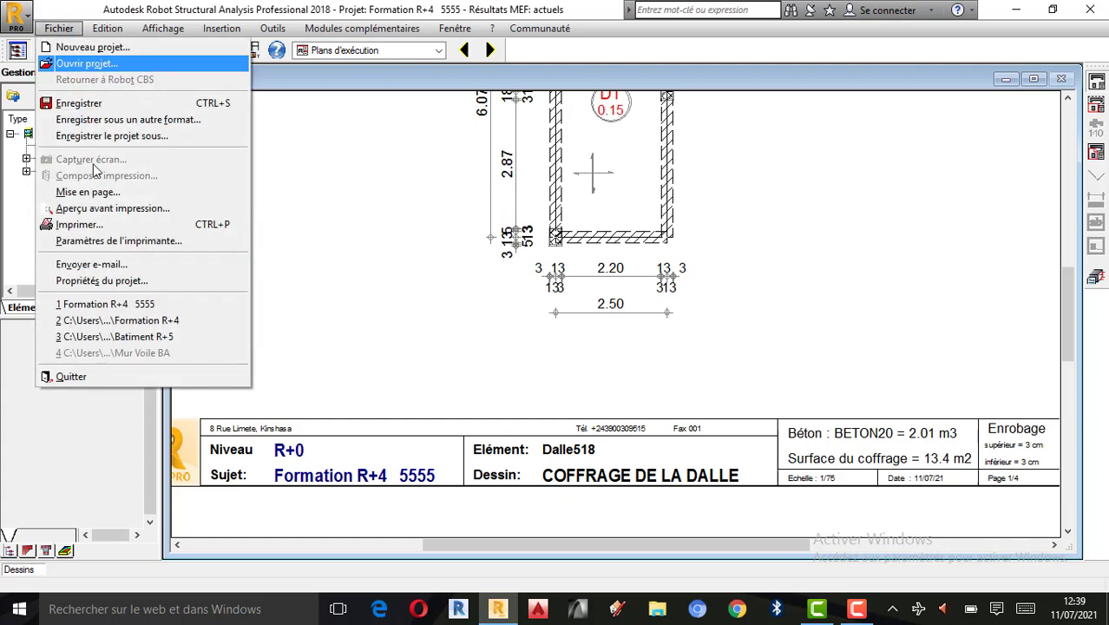
left_click(102, 282)
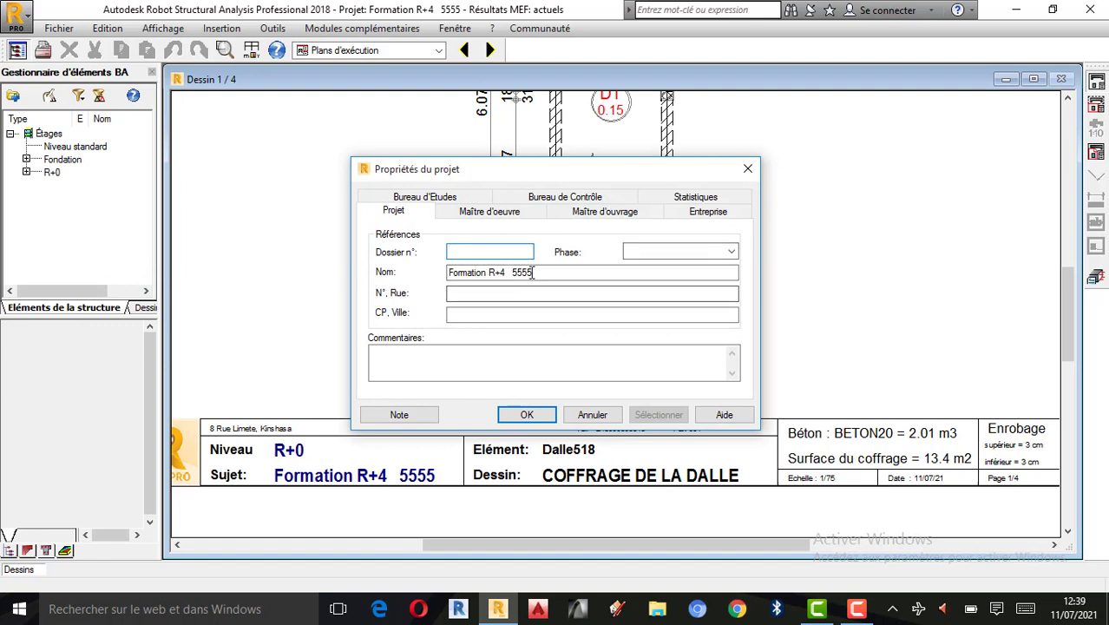
left_click_drag(537, 272, 346, 286)
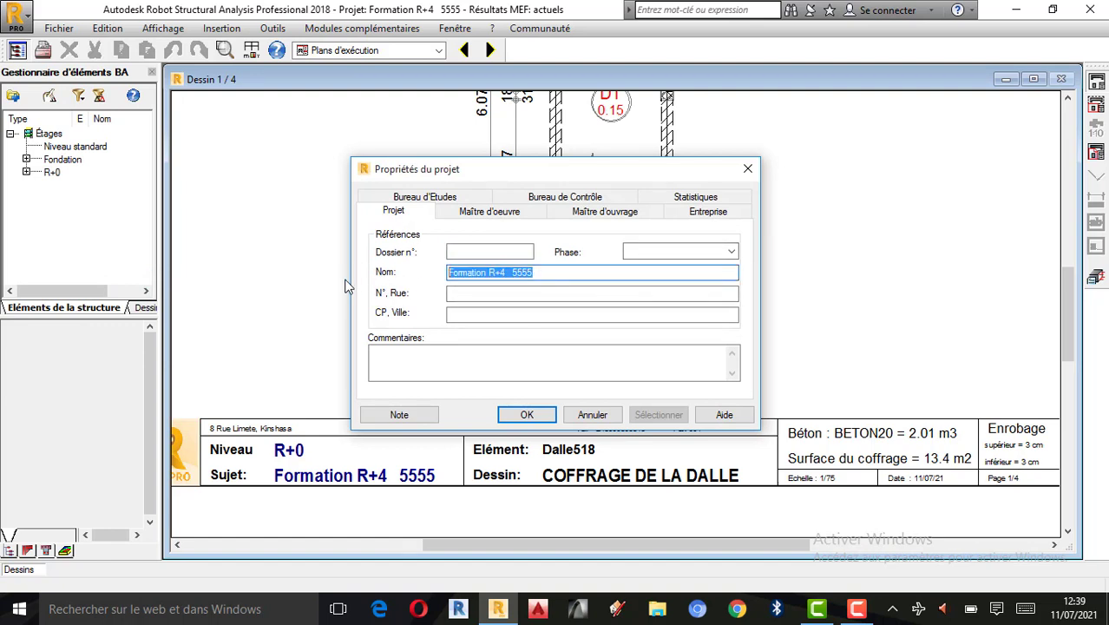
type("Dalle la Plus")
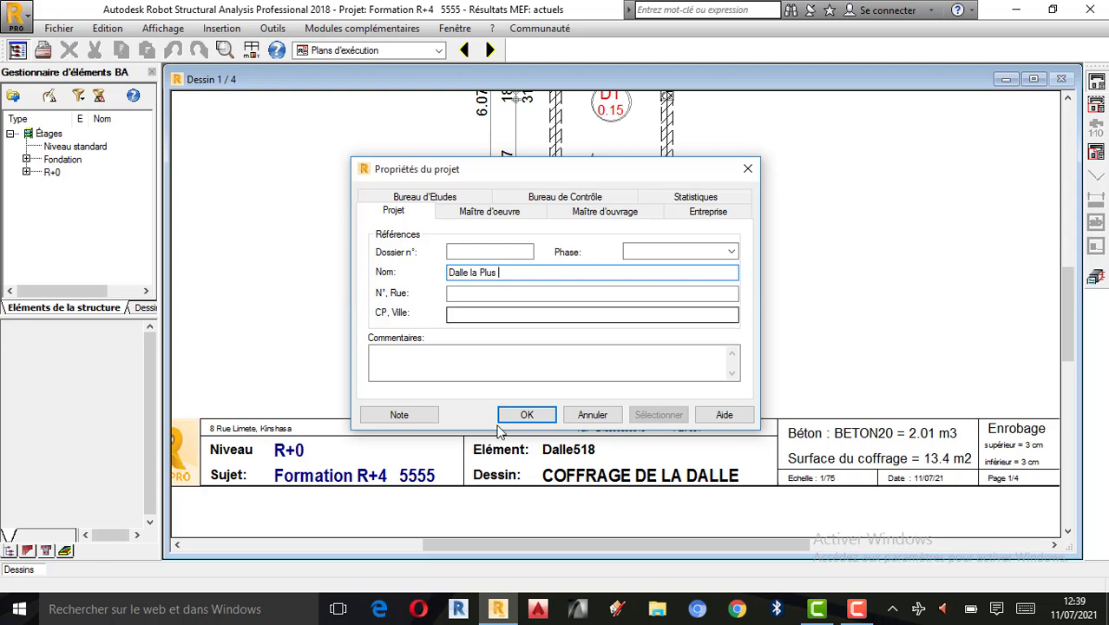
left_click(856, 608)
left_click(449, 232)
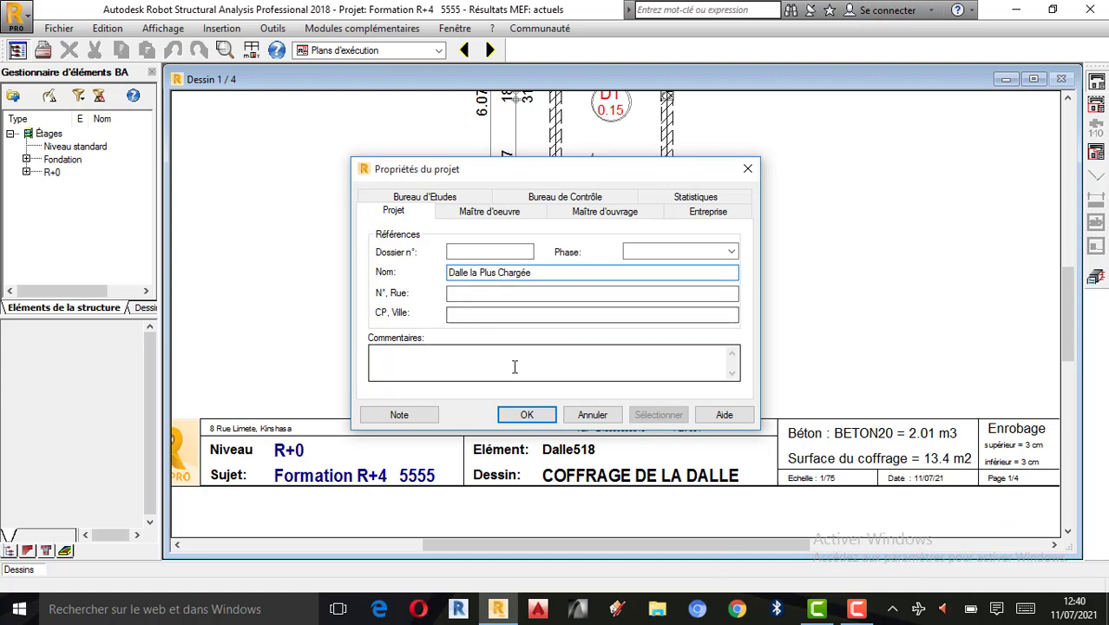
left_click(527, 414)
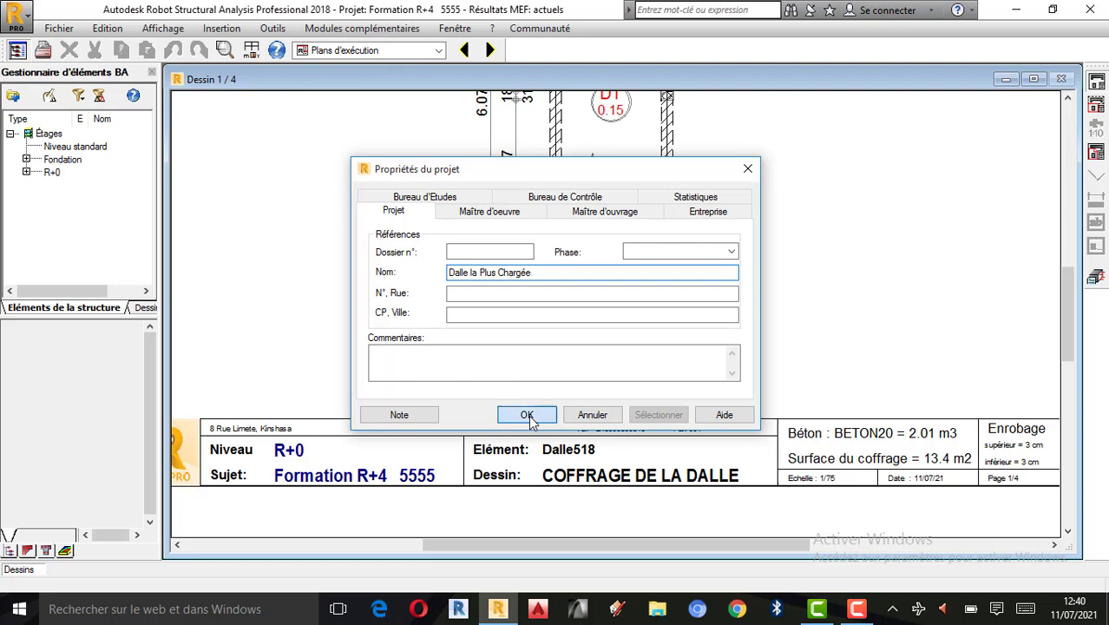
scroll(416, 484, "up", 1)
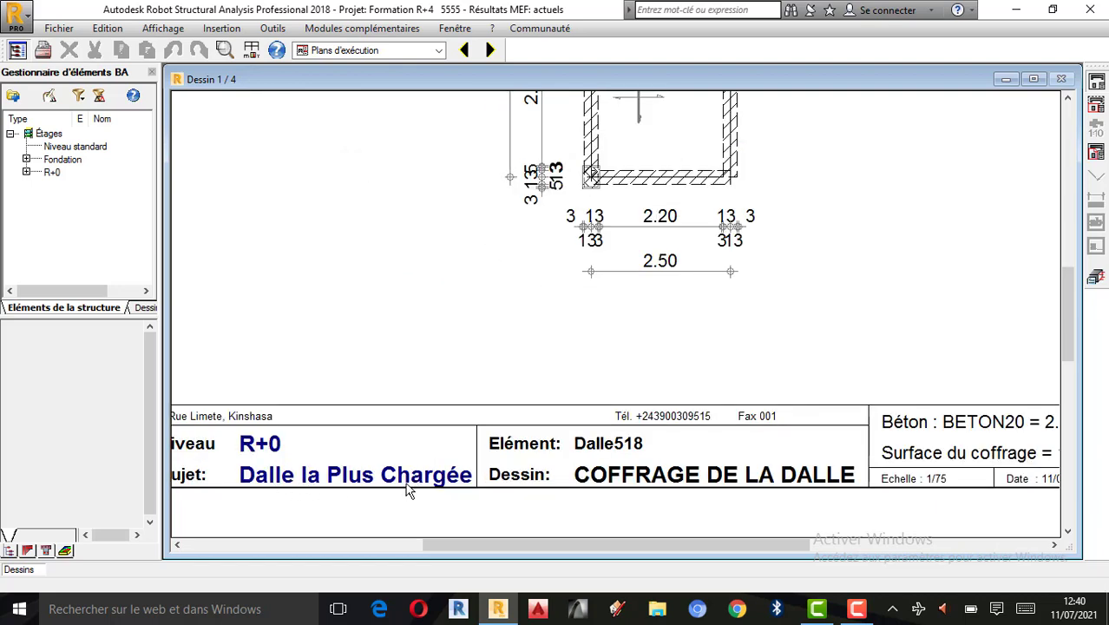
scroll(449, 486, "down", 1)
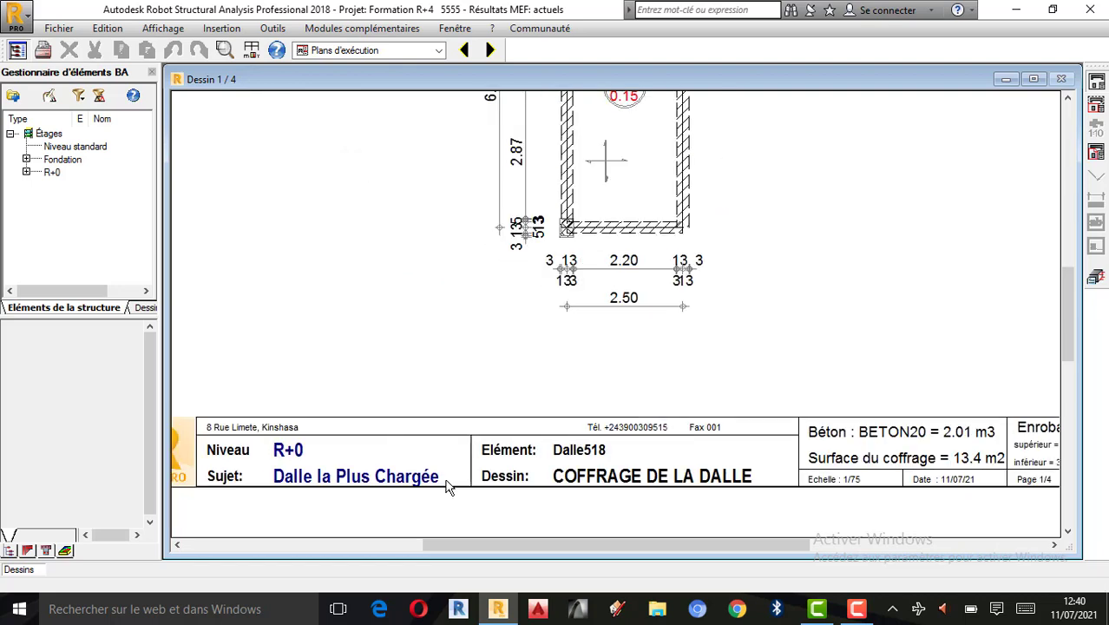
Step: Reopen the project properties and examine the reference fields for the Maître d'oeuvre, Maître d'ouvrage, Entreprise and Bureau d'Etudes
left_click(58, 27)
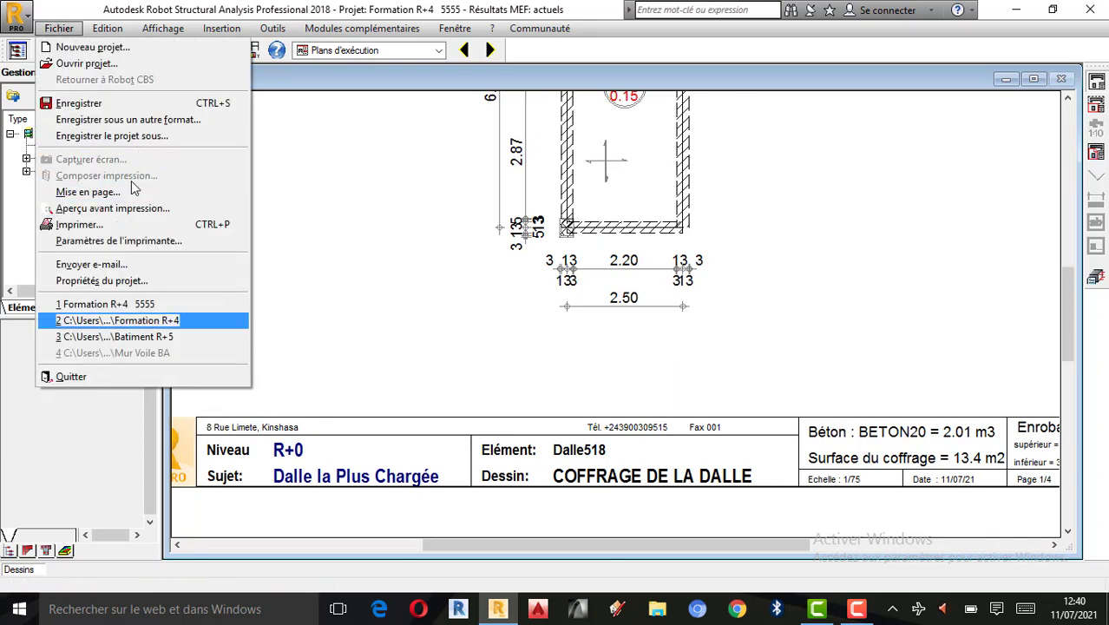
left_click(145, 282)
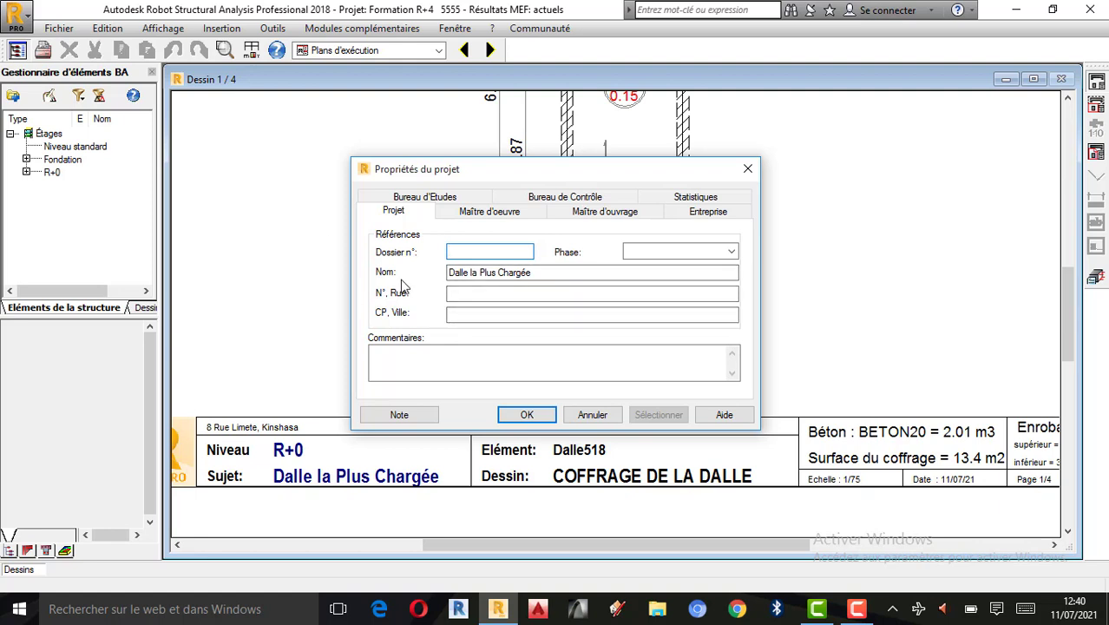
left_click(500, 213)
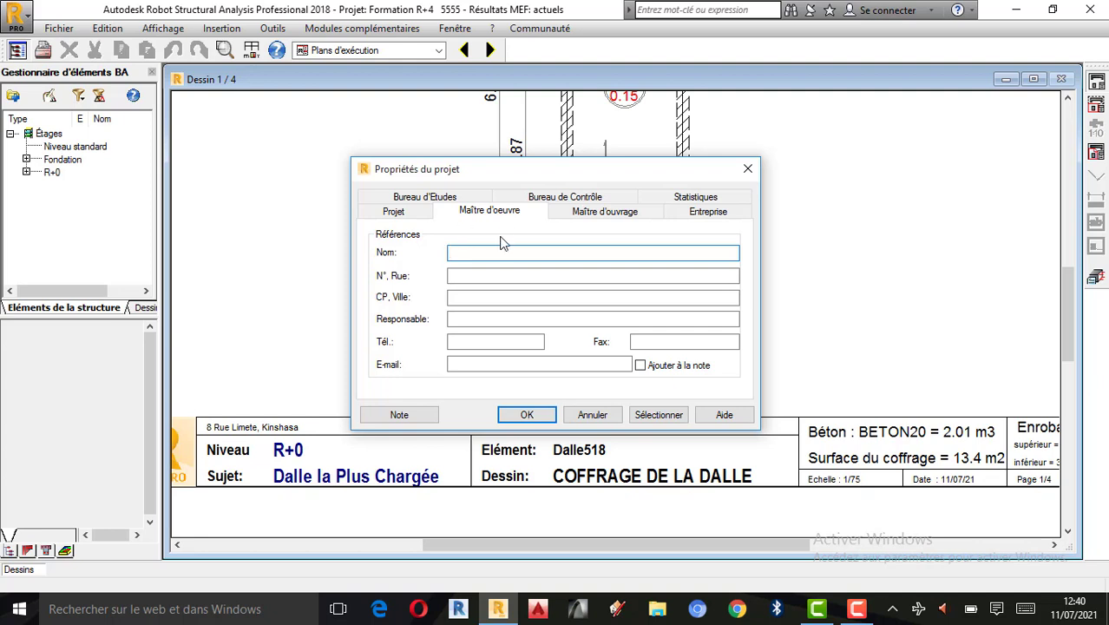
left_click(606, 216)
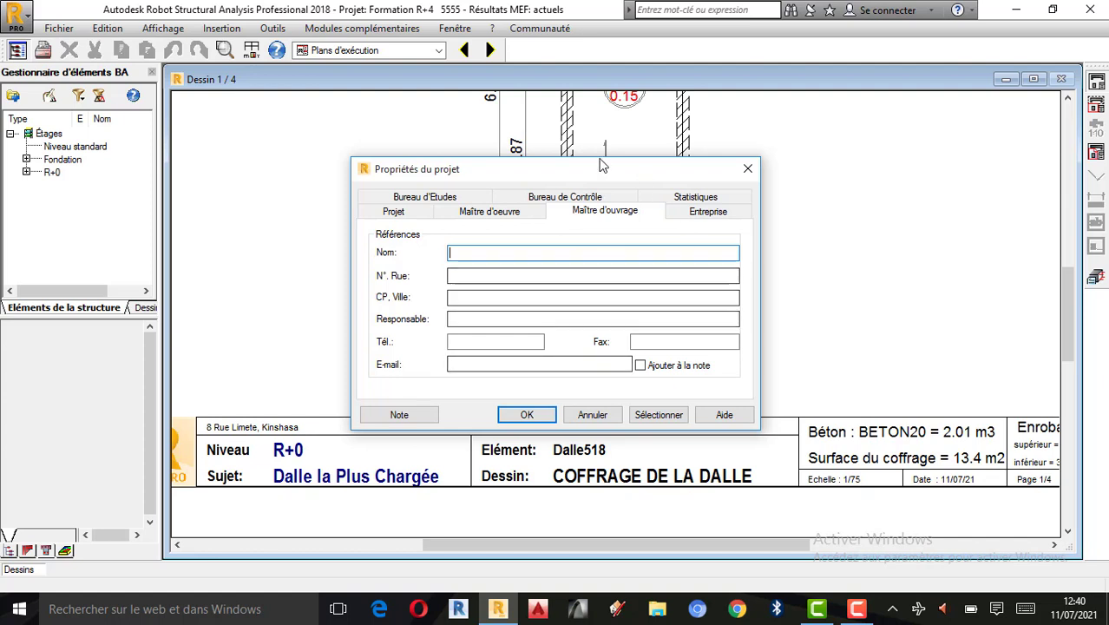
left_click(707, 215)
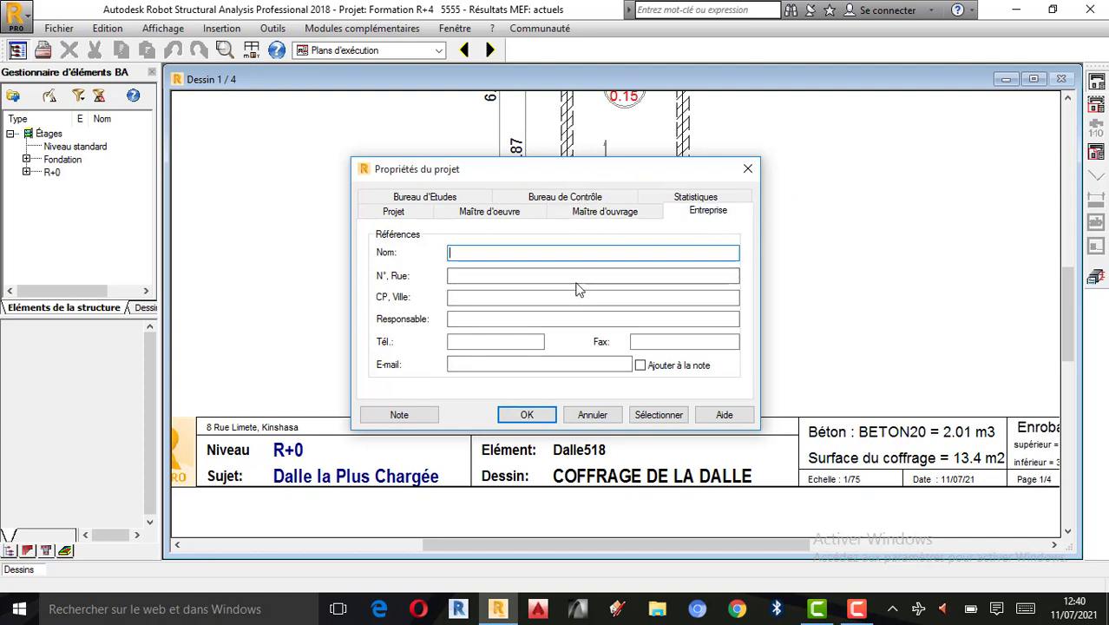
left_click(438, 199)
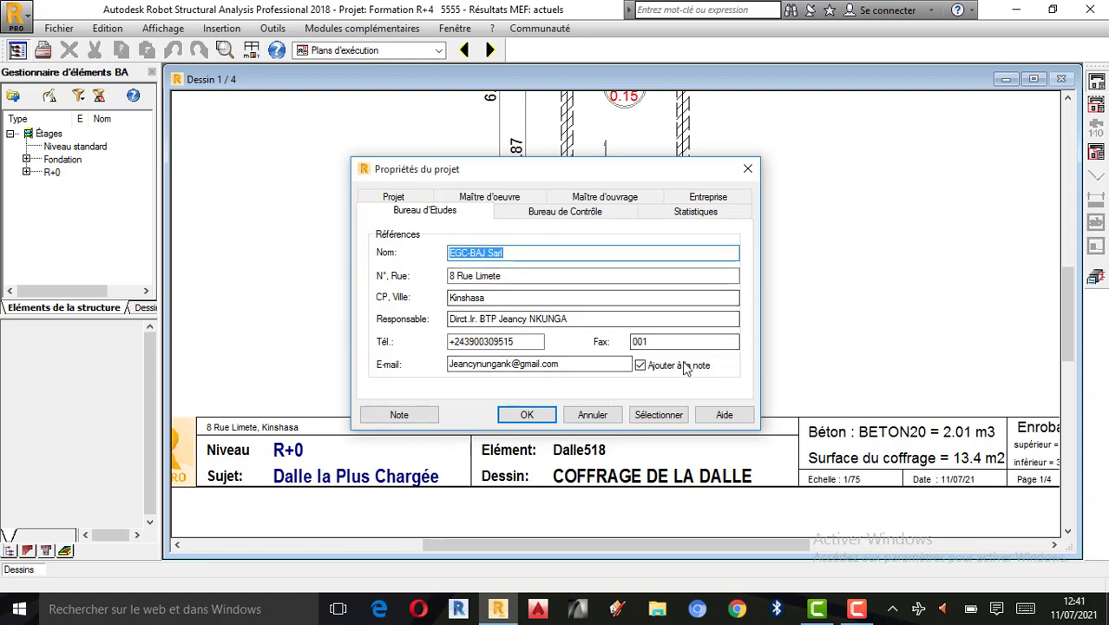
Step: Examine the Bureau de Contrôle references, project statistics and general project data in the project properties, and close them without changes
left_click(547, 217)
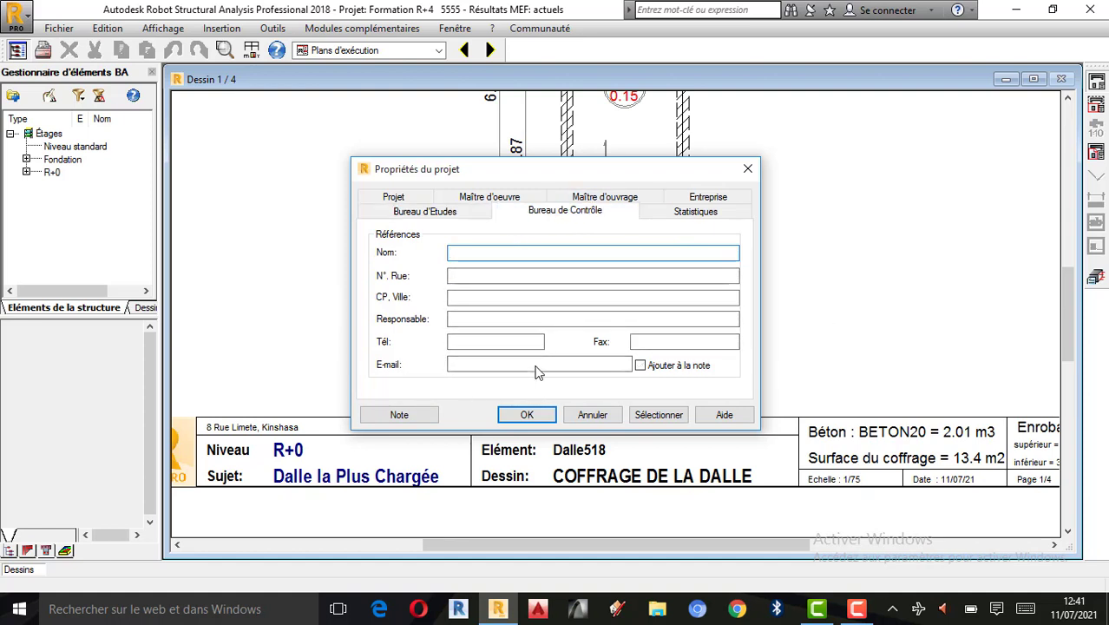
left_click(696, 214)
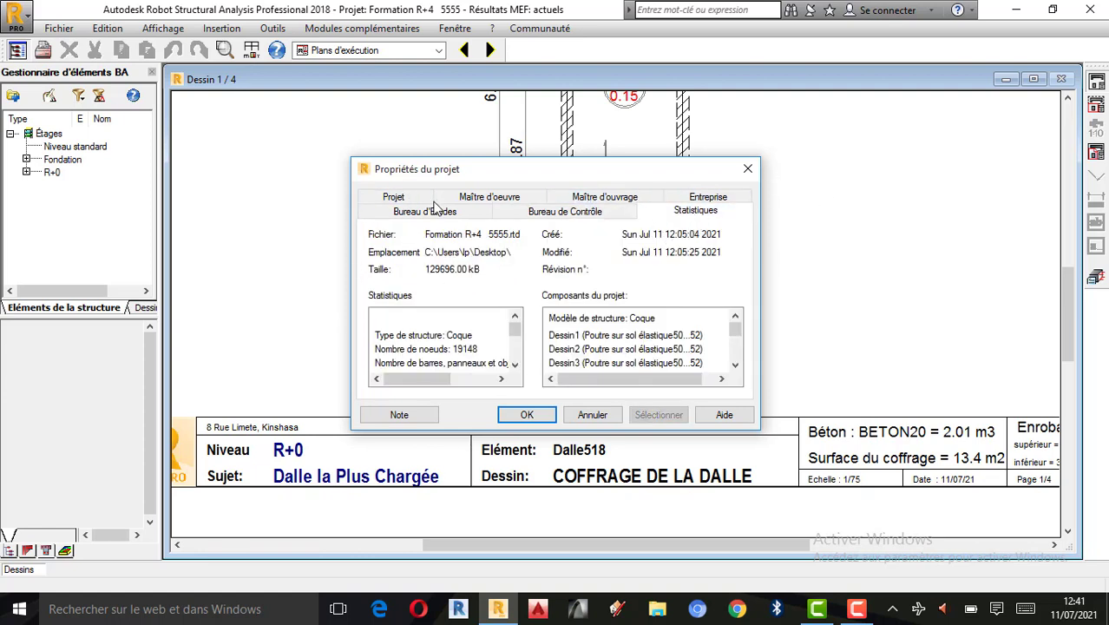
left_click(393, 197)
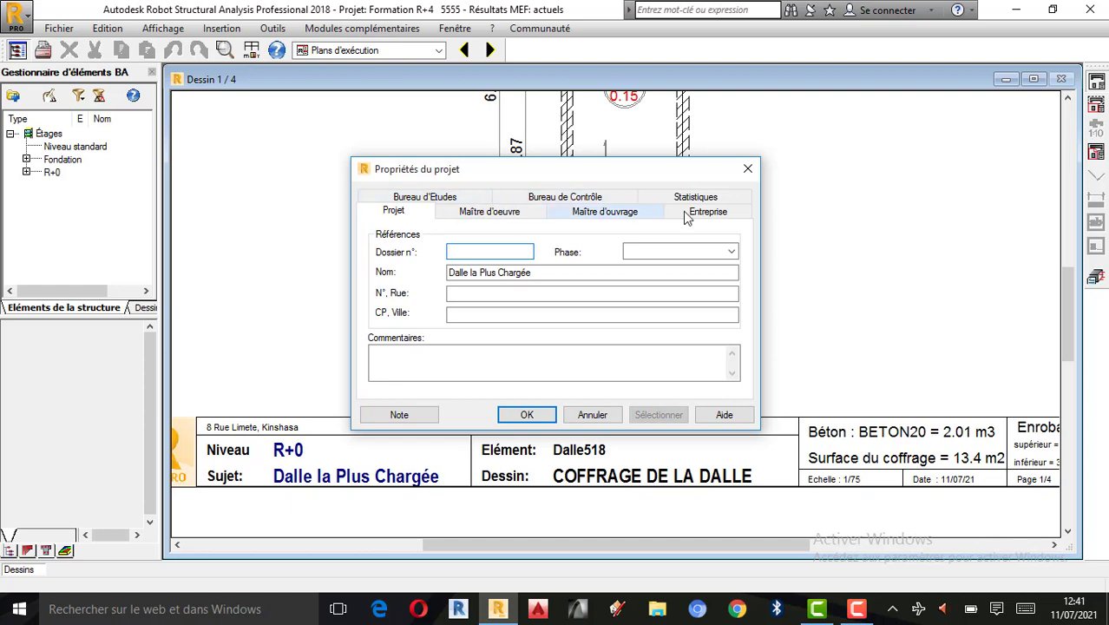
left_click(513, 253)
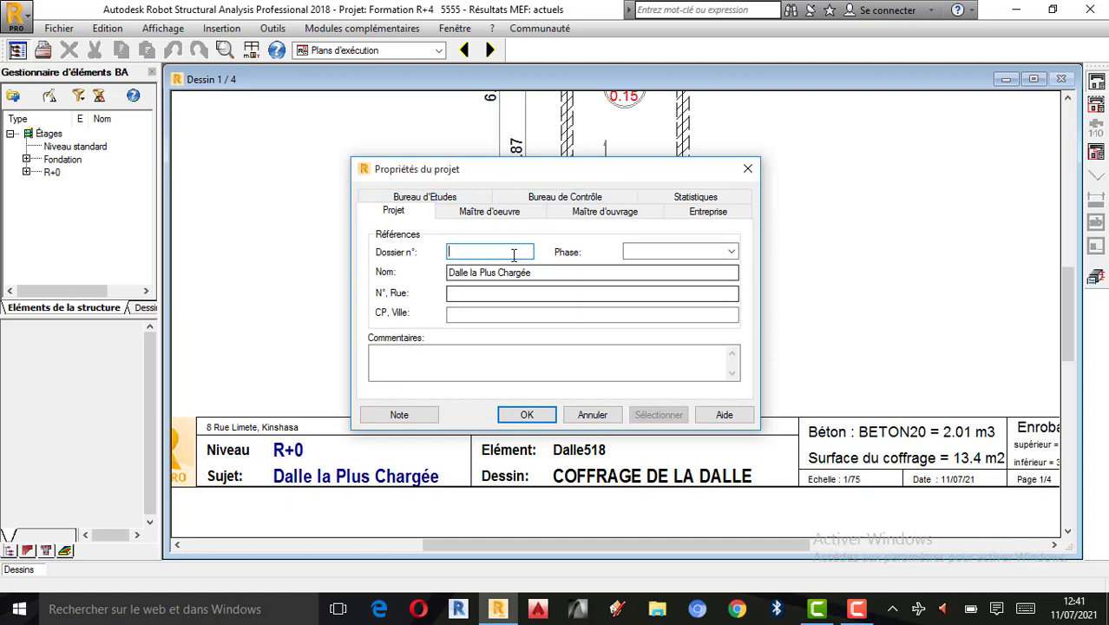
left_click(747, 168)
Step: Examine the formwork drawing and its title block, including the Niveau and Sujet entries
scroll(638, 418, "down", 3)
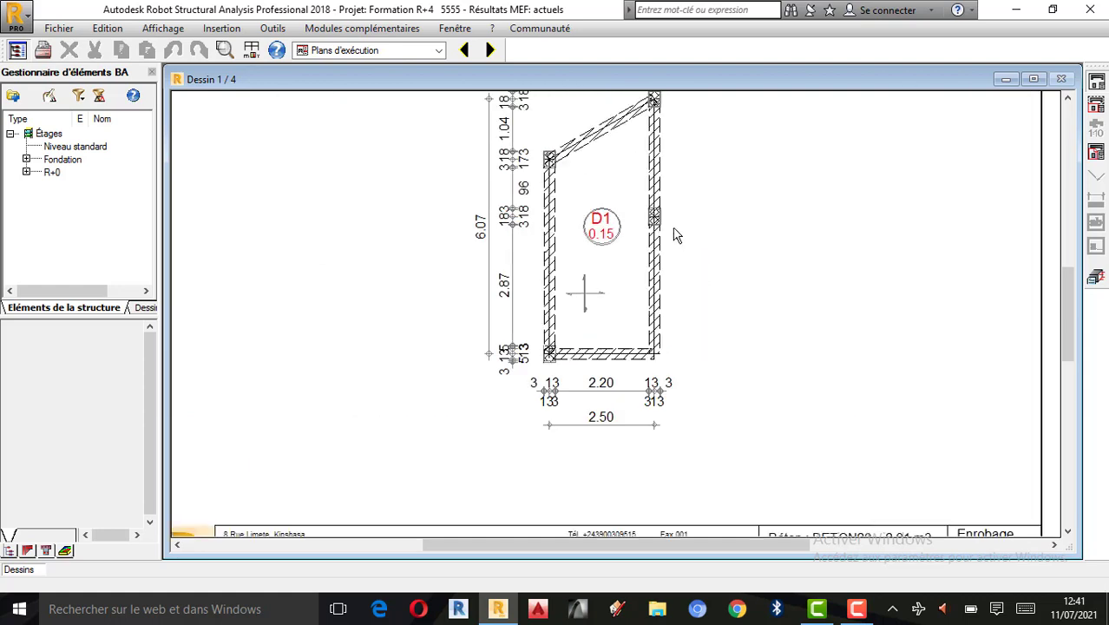
scroll(579, 517, "up", 2)
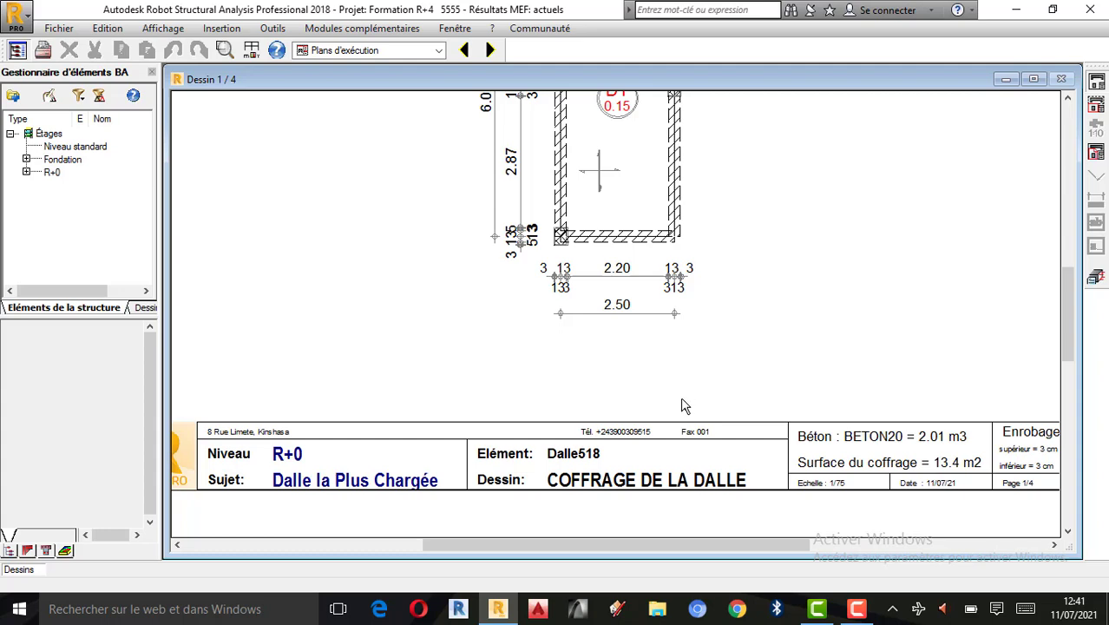
scroll(260, 512, "down", 2)
scroll(273, 439, "up", 3)
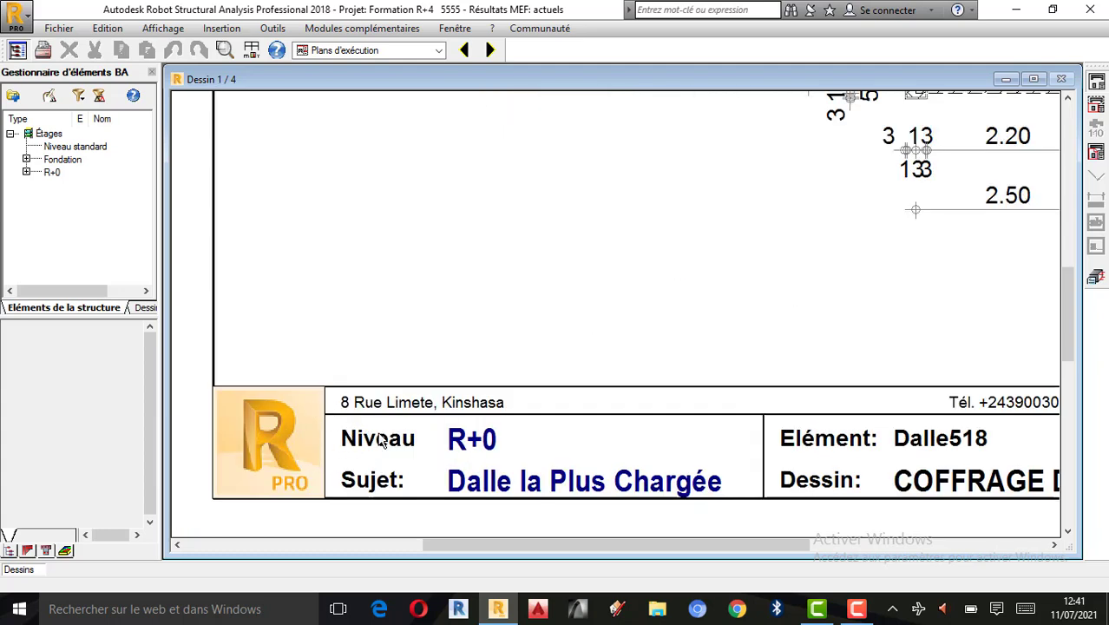
scroll(421, 458, "down", 2)
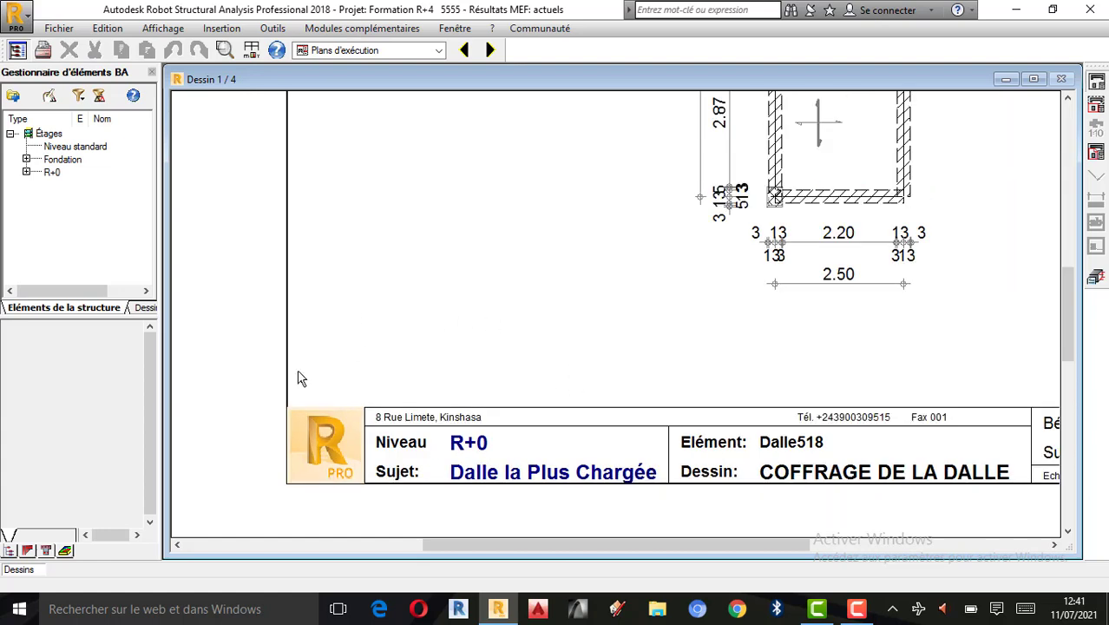
scroll(299, 380, "down", 1)
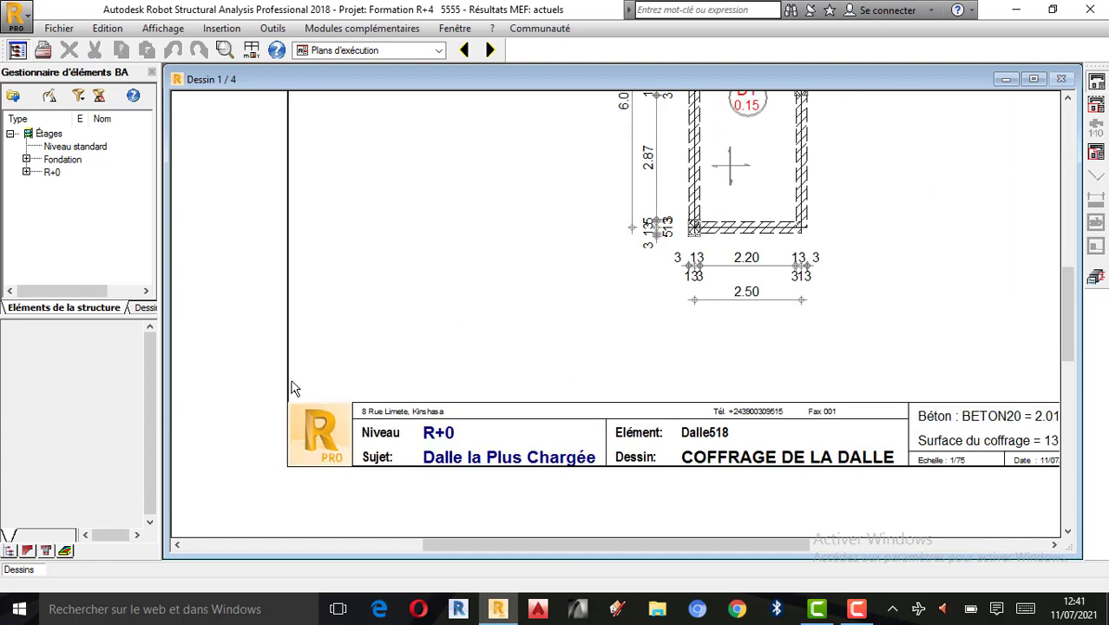
Step: Review the preferences for output documents (Documents (sortie)) and the advanced settings (Avancé), and close them keeping the STANDARD set
left_click(276, 31)
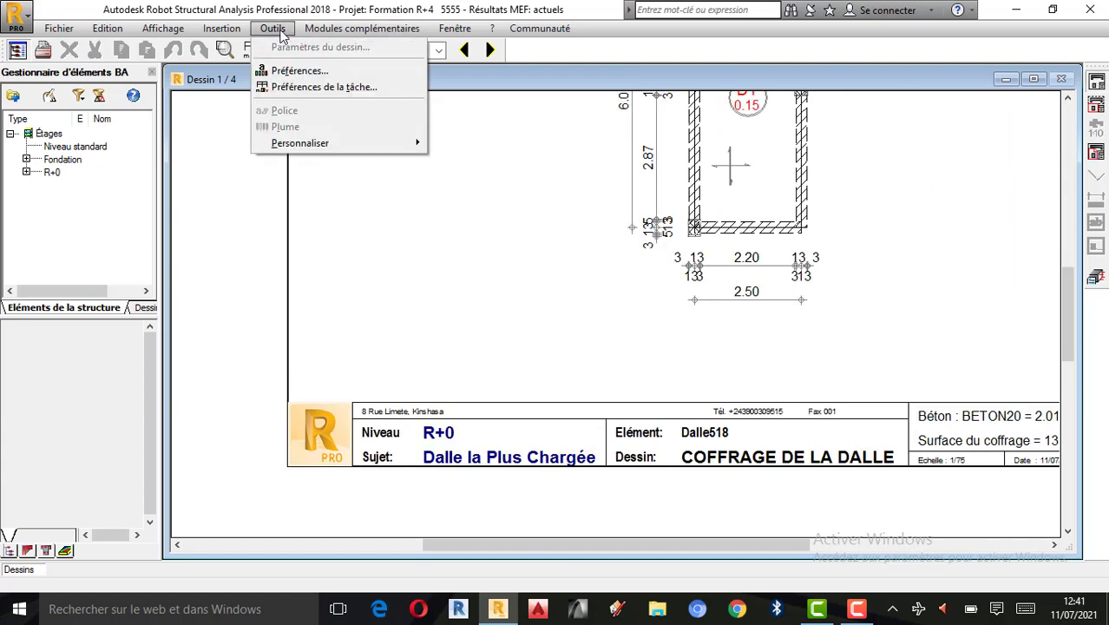
left_click(299, 78)
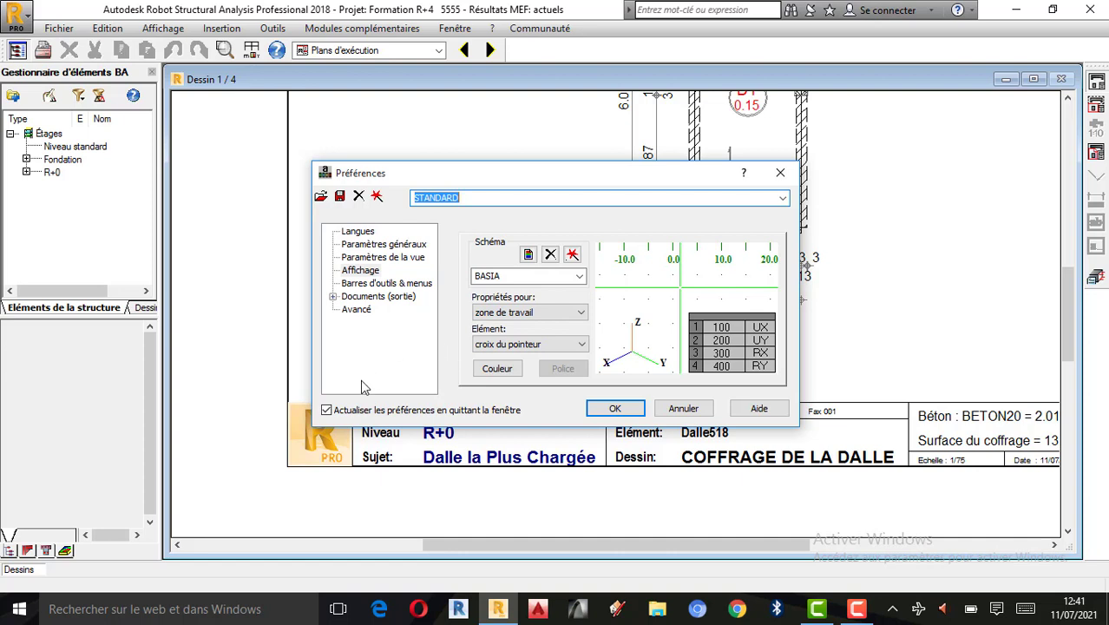
left_click(357, 296)
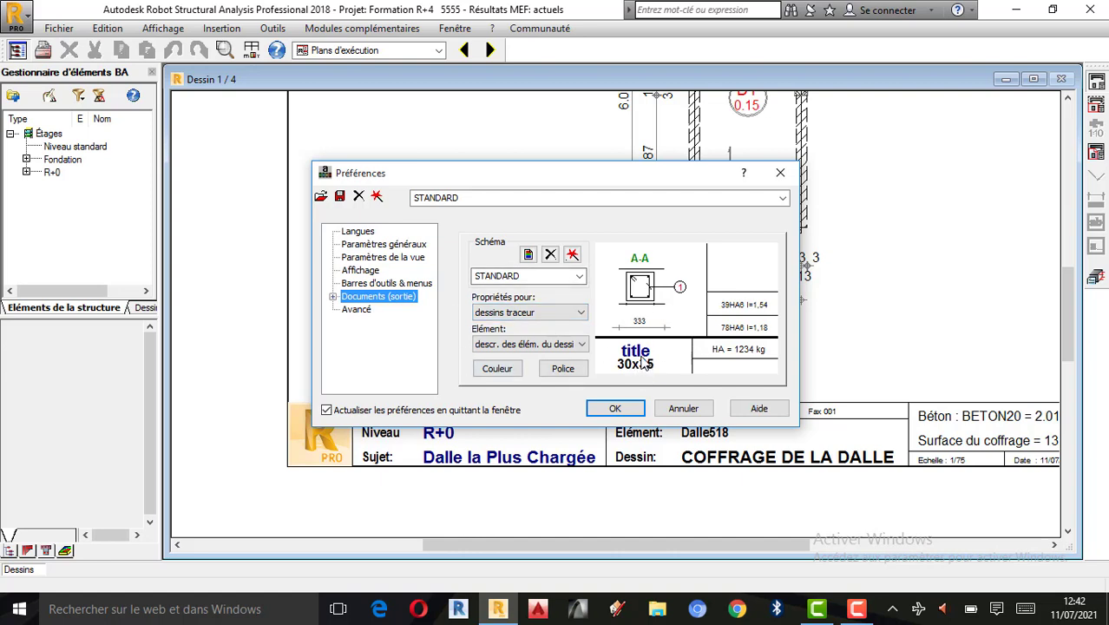
left_click(857, 608)
left_click(542, 379)
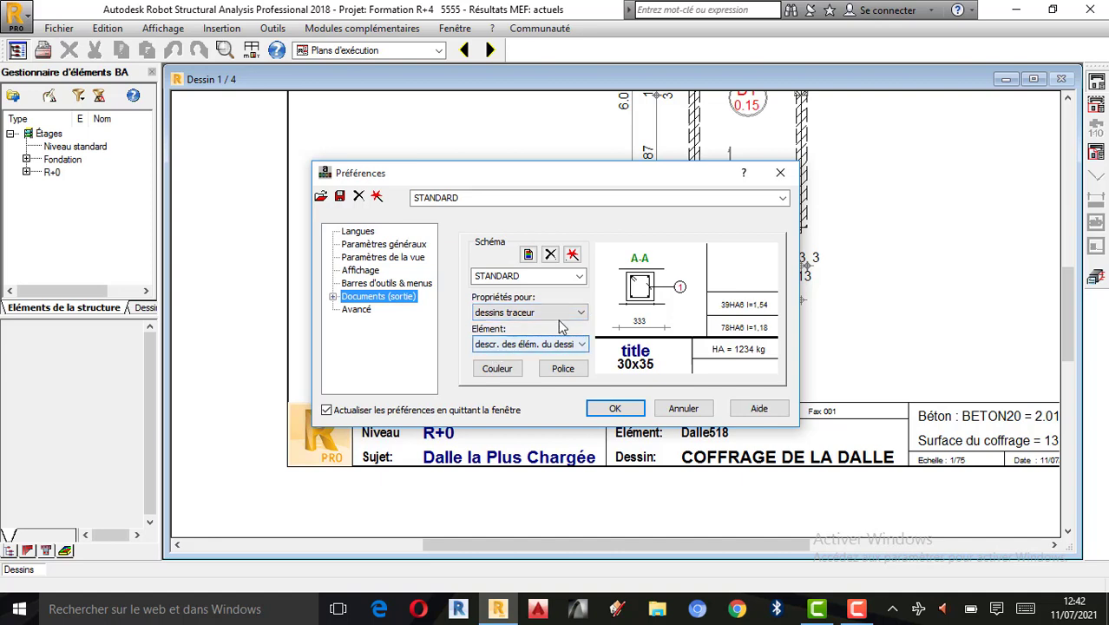
left_click(356, 310)
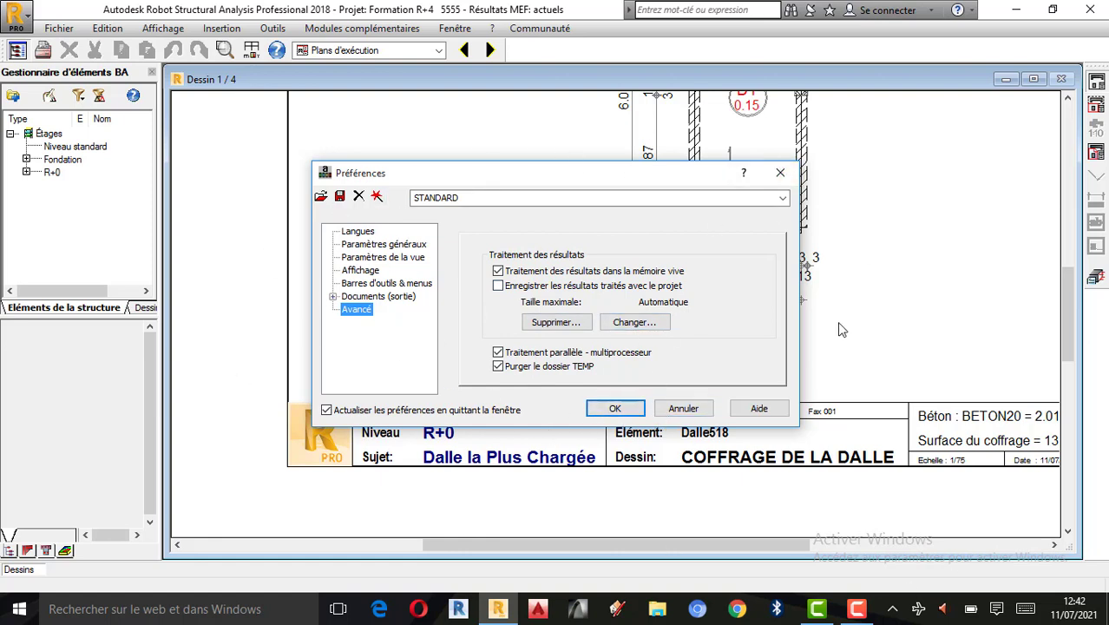
left_click(625, 411)
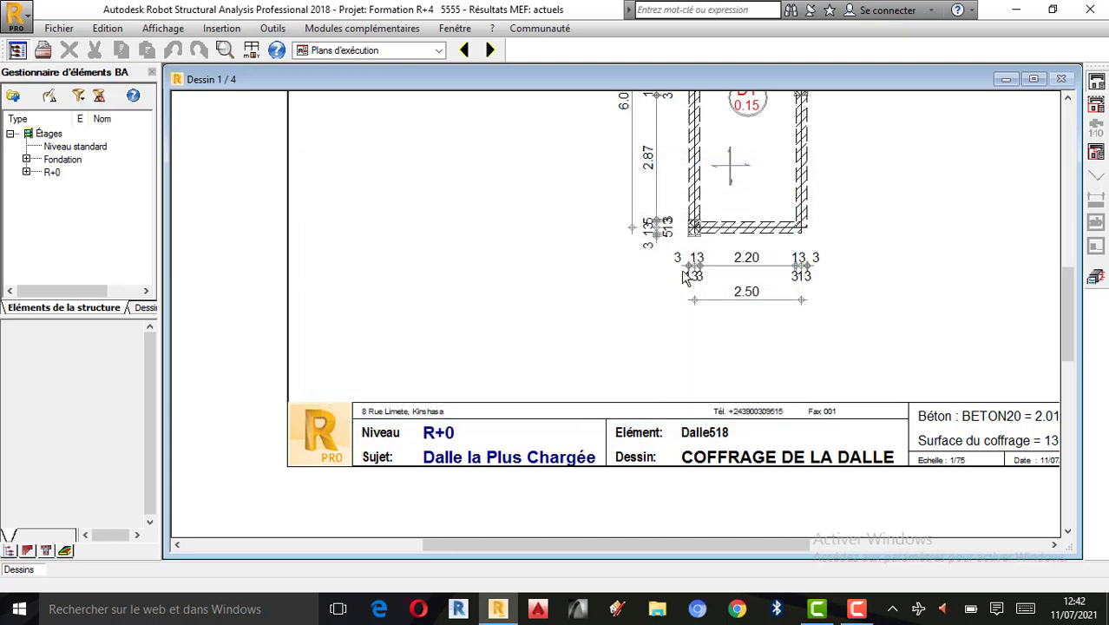
Step: Inspect the formwork plan of the slab and the lower reinforcement sheet (FERRAILLAGE INFERIEUR) with its bar labels
scroll(800, 382, "up", 1)
scroll(440, 451, "down", 2)
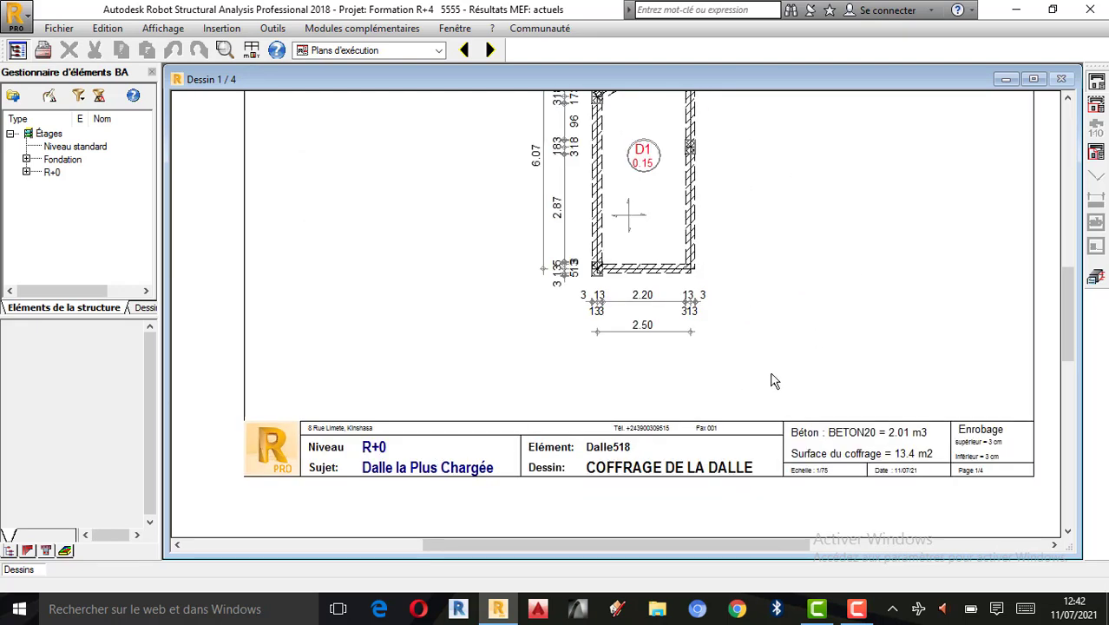
scroll(898, 433, "up", 1)
scroll(896, 438, "up", 1)
scroll(698, 450, "down", 1)
scroll(579, 111, "up", 2)
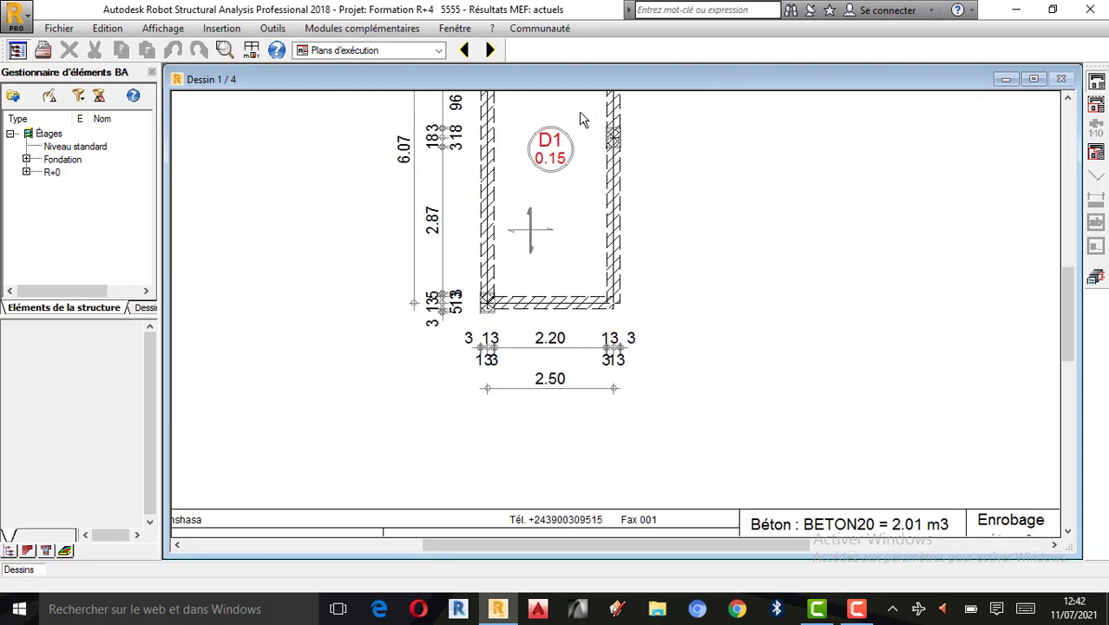
scroll(642, 351, "down", 1)
left_click(490, 51)
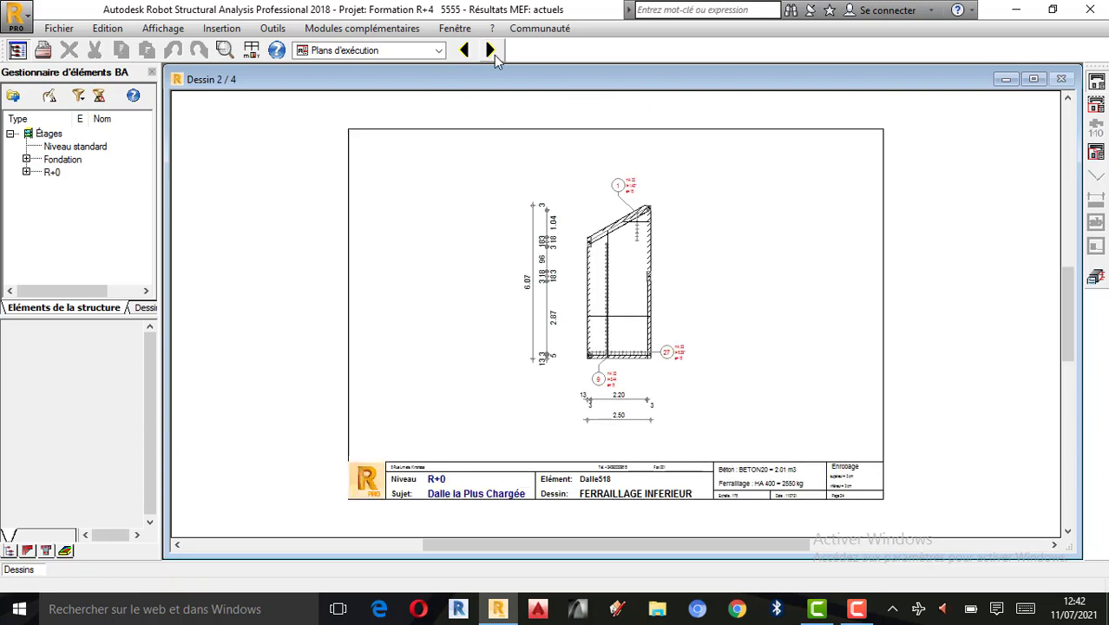
scroll(597, 340, "up", 2)
scroll(603, 347, "down", 2)
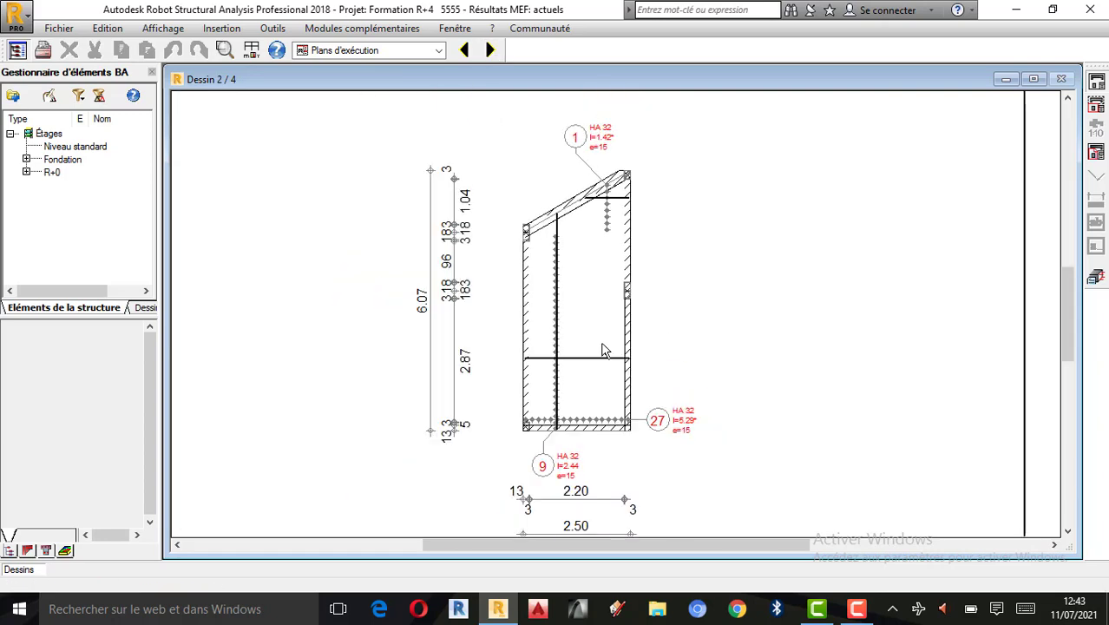
scroll(580, 236, "up", 1)
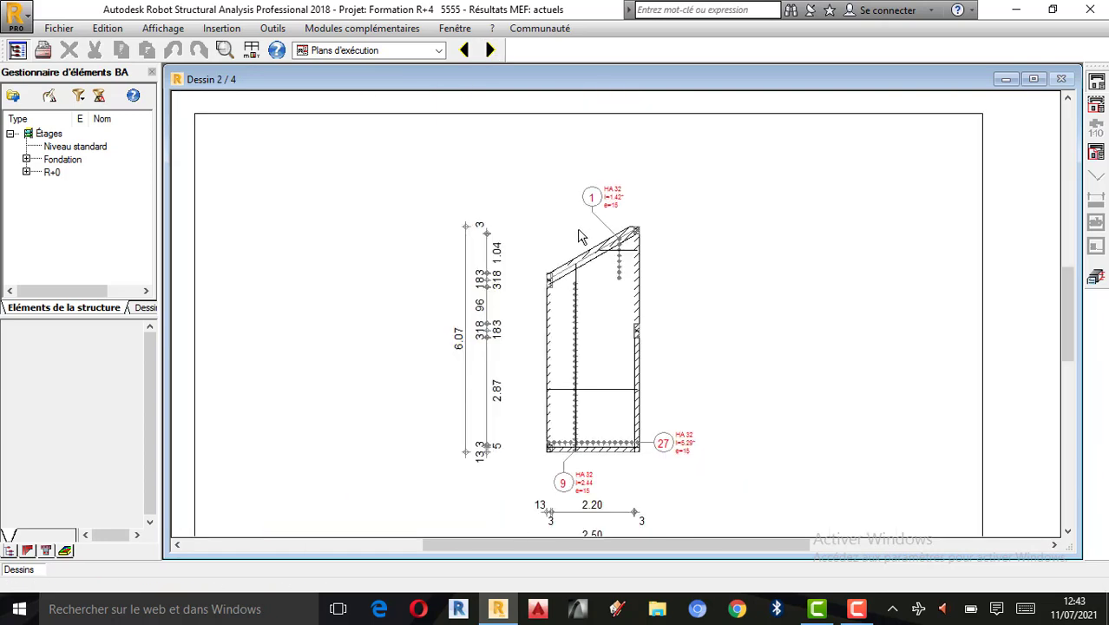
Step: Review the reinforcement bar schedule on sheet 4 and the upper reinforcement plan, returning to the lower reinforcement sheet
left_click(464, 50)
left_click(464, 51)
scroll(473, 237, "up", 3)
scroll(593, 307, "down", 3)
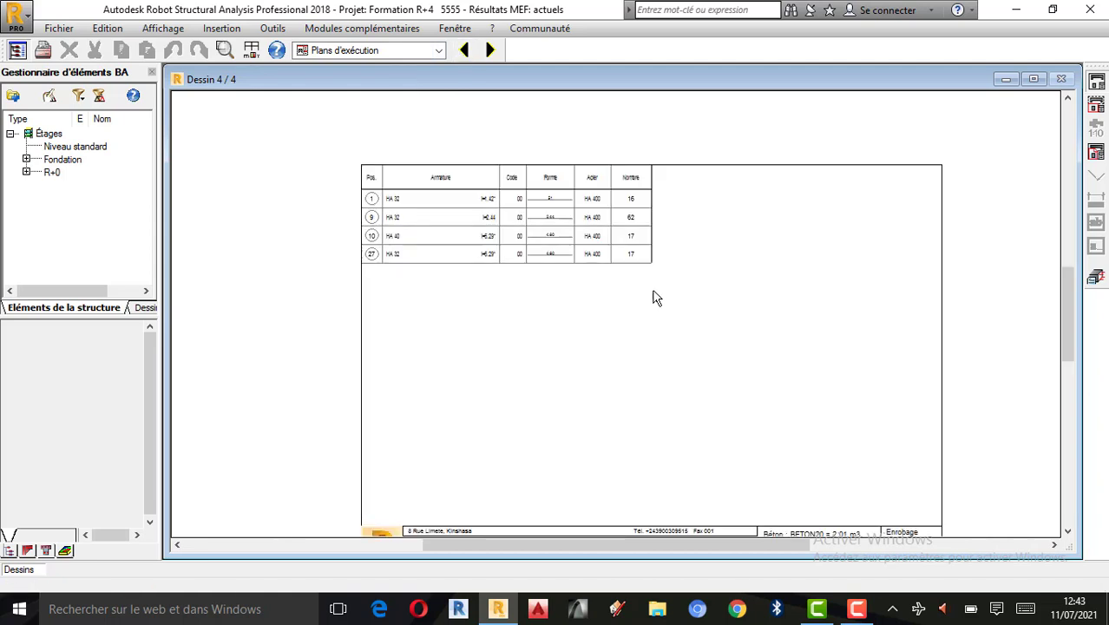
scroll(653, 297, "up", 2)
left_click(464, 51)
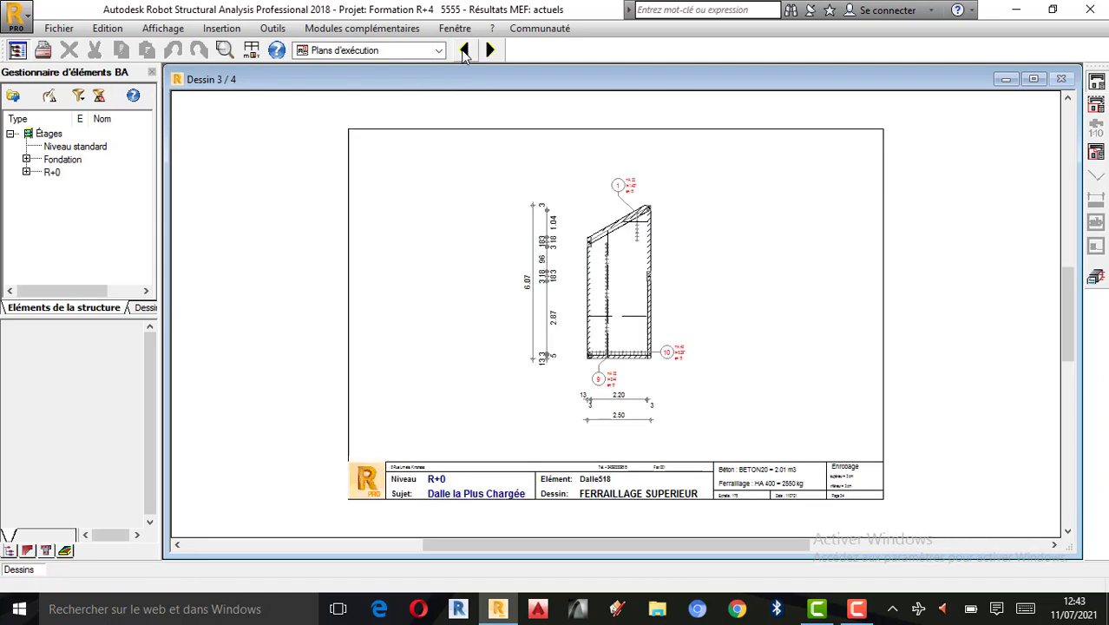
left_click(464, 50)
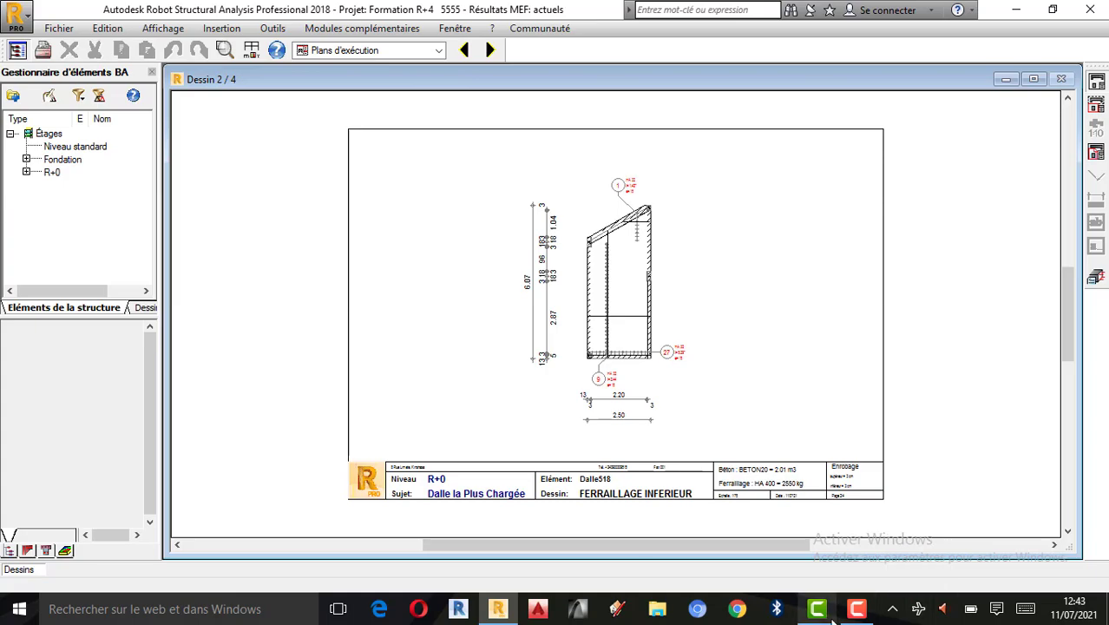
left_click(942, 609)
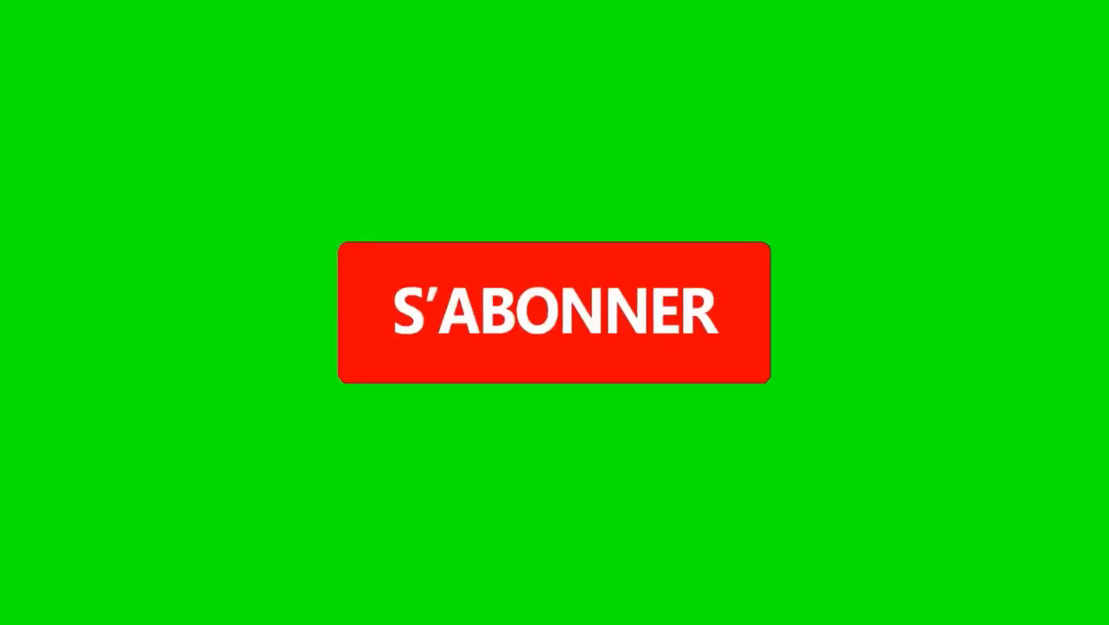